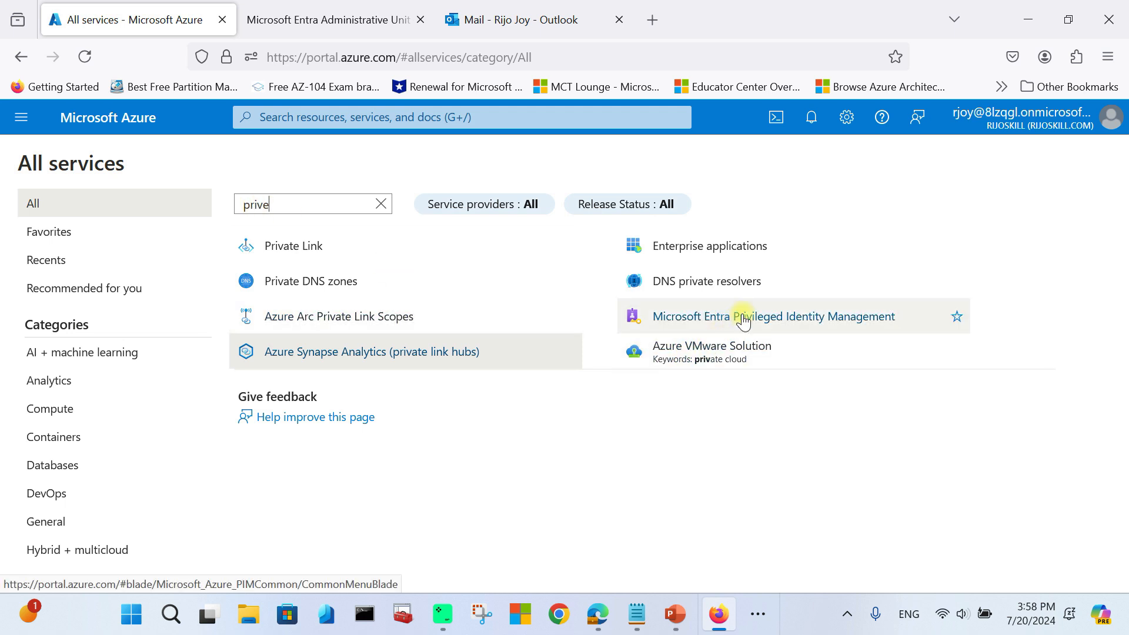
Step: Filter All services by 'prive' to locate Microsoft Entra Privileged Identity Management
{"action": "mouse_move", "coordinate": [743, 315]}
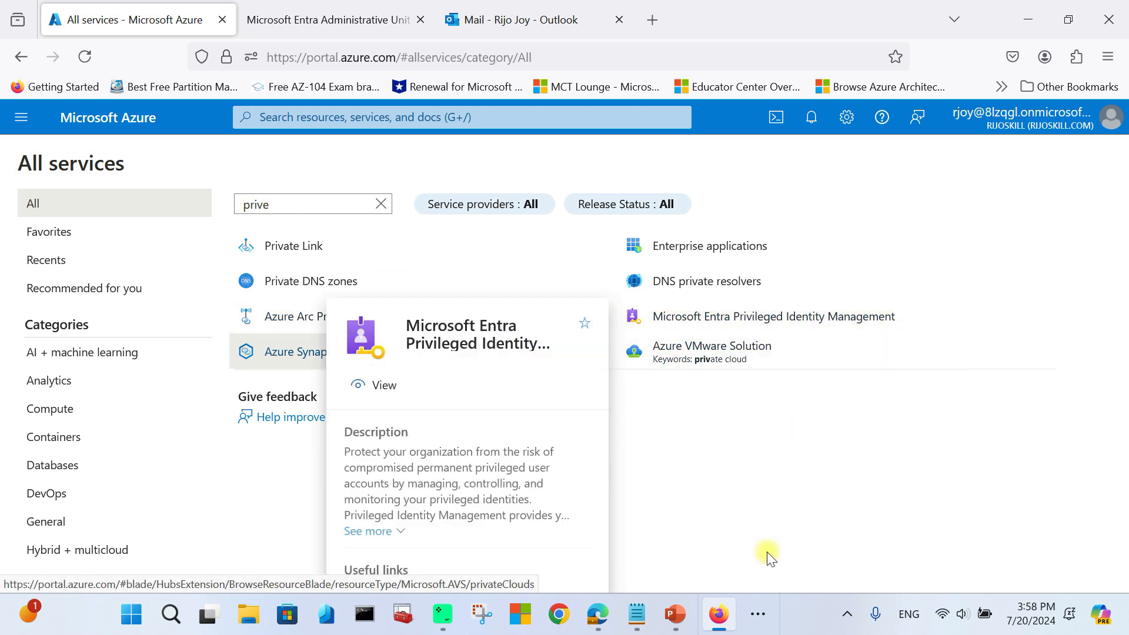
Step: Star Privileged Identity Management as a favourite, open its Quick start, then go to My roles
{"action": "left_click", "coordinate": [957, 317]}
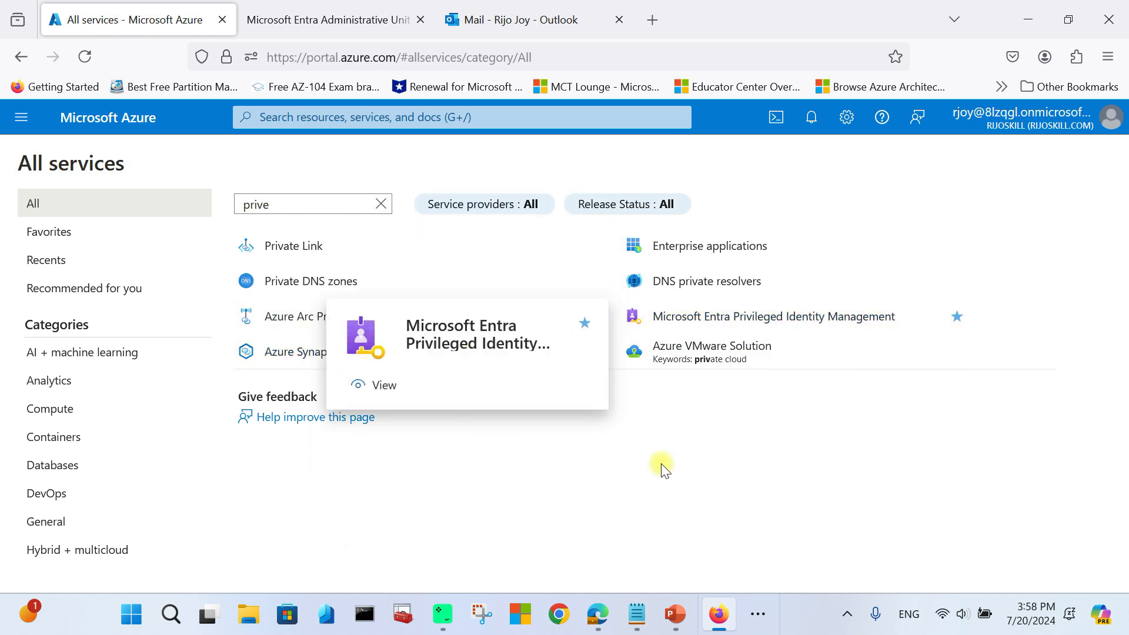
{"action": "left_click", "coordinate": [739, 316]}
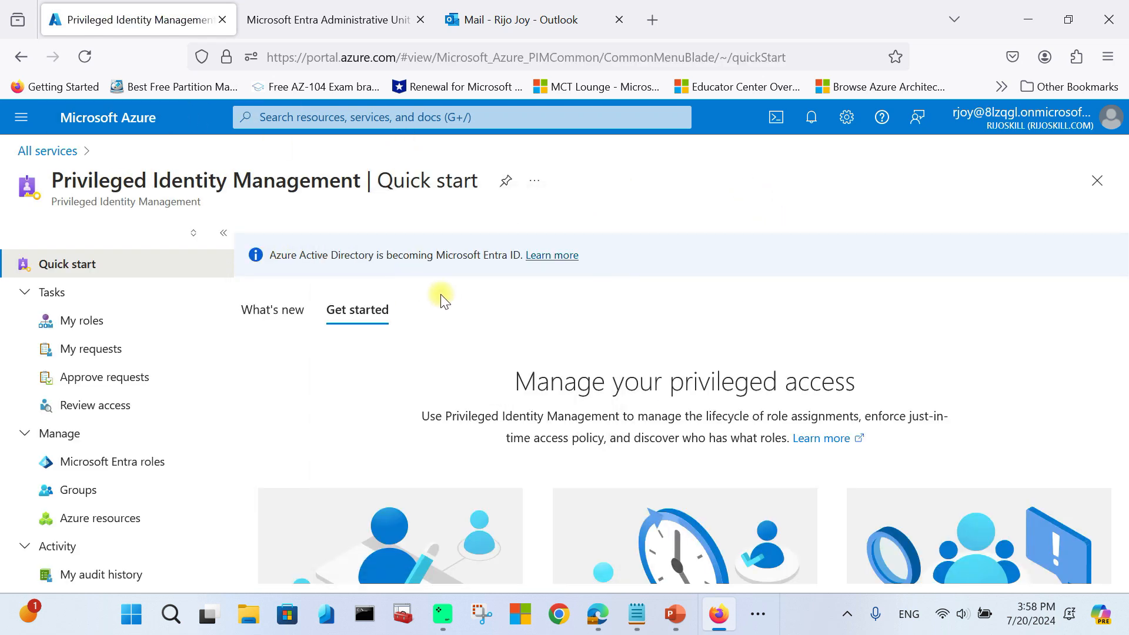
{"action": "scroll", "coordinate": [439, 306], "scroll_direction": "down", "scroll_amount": 3}
{"action": "scroll", "coordinate": [67, 300], "scroll_direction": "down", "scroll_amount": 1}
{"action": "scroll", "coordinate": [79, 330], "scroll_direction": "up", "scroll_amount": 1}
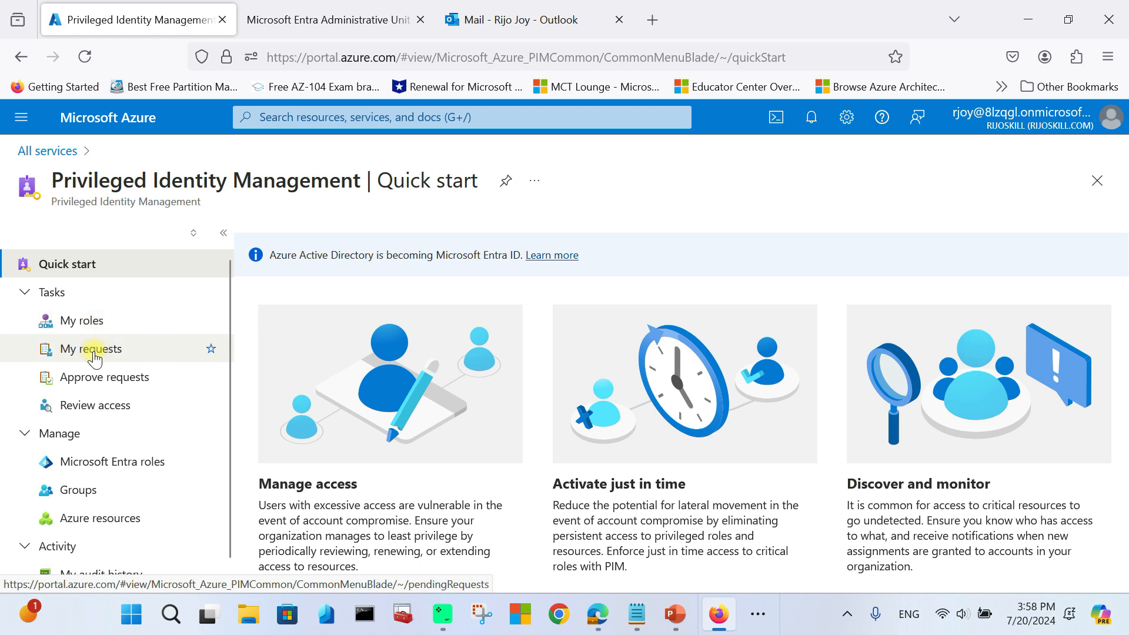
{"action": "left_click", "coordinate": [74, 321]}
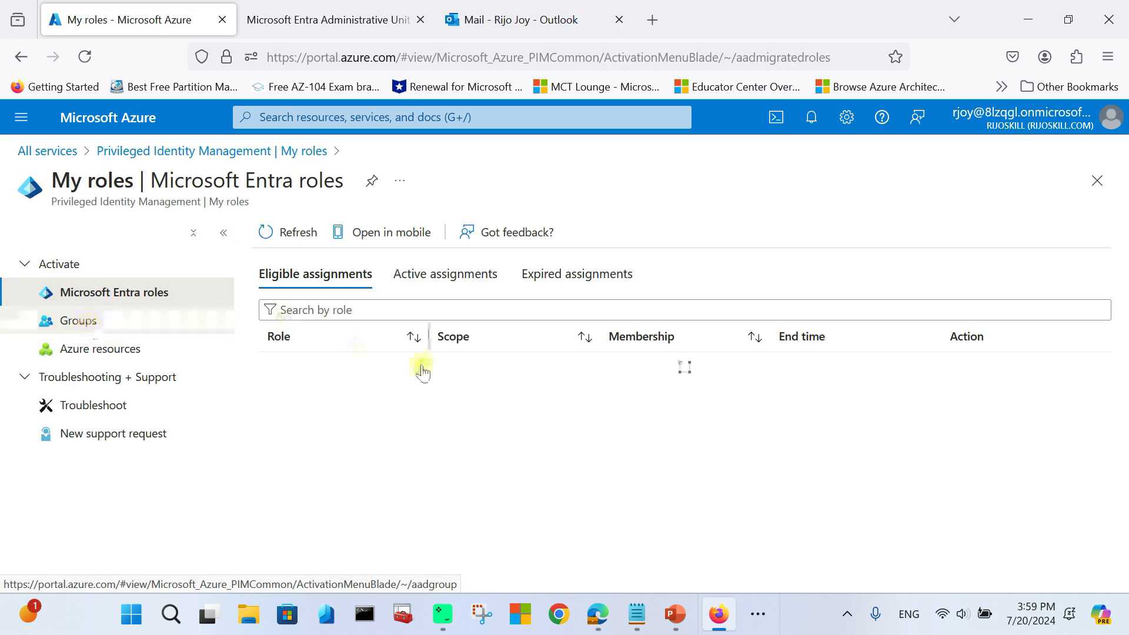
Step: Check my active role assignments, pending requests and requests awaiting my approval in PIM
{"action": "left_click", "coordinate": [435, 285]}
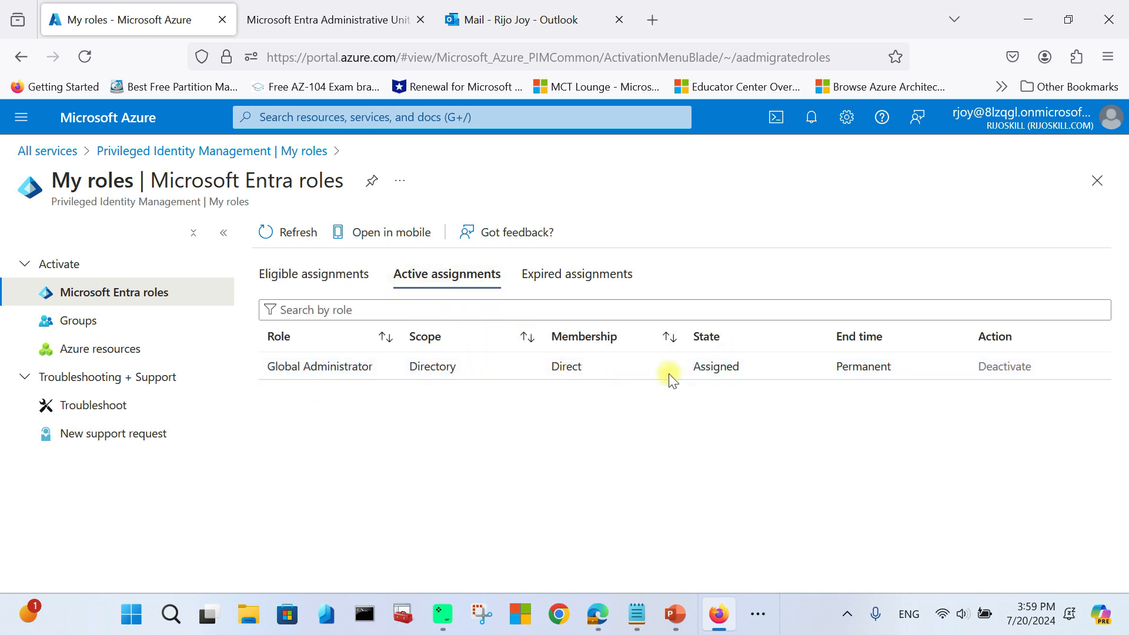
{"action": "left_click", "coordinate": [194, 151]}
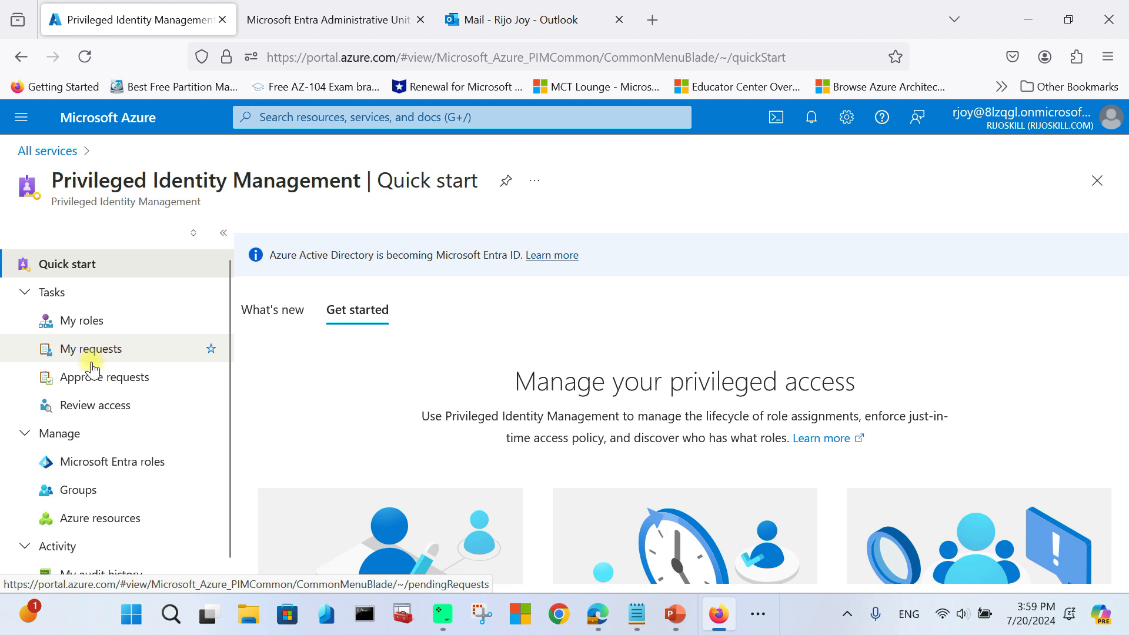
{"action": "left_click", "coordinate": [93, 353]}
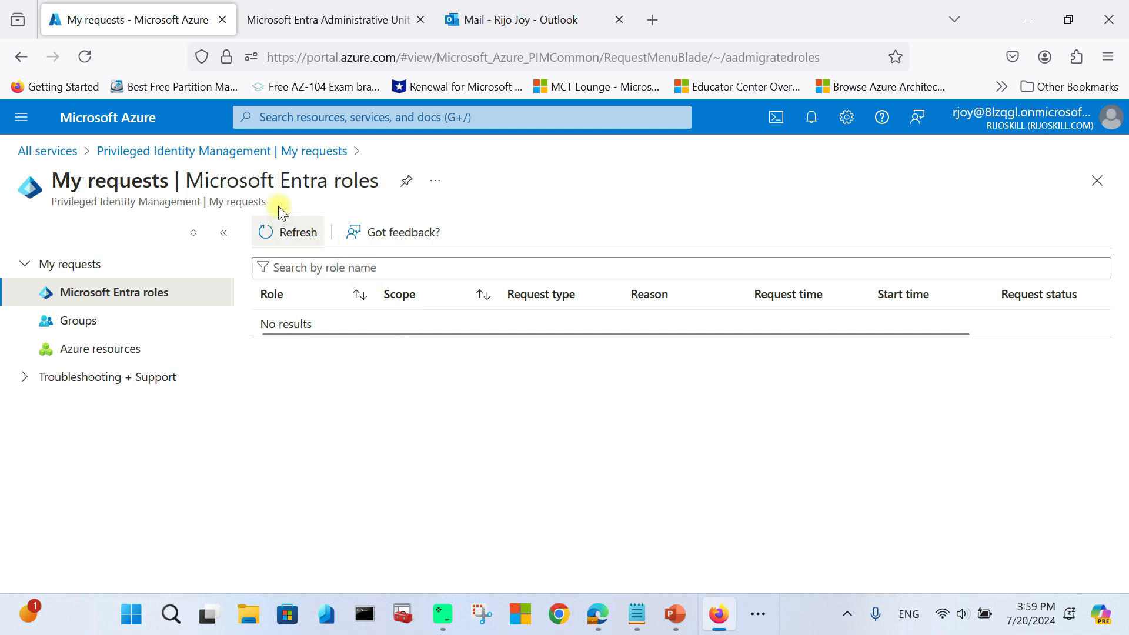
{"action": "left_click", "coordinate": [218, 152]}
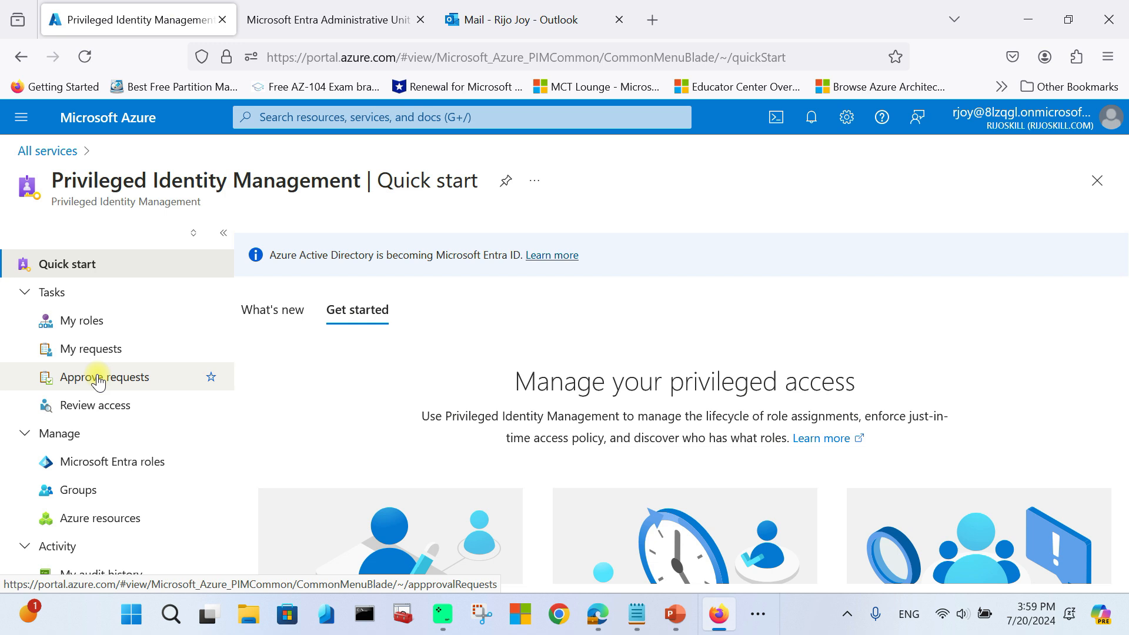
{"action": "left_click", "coordinate": [98, 378]}
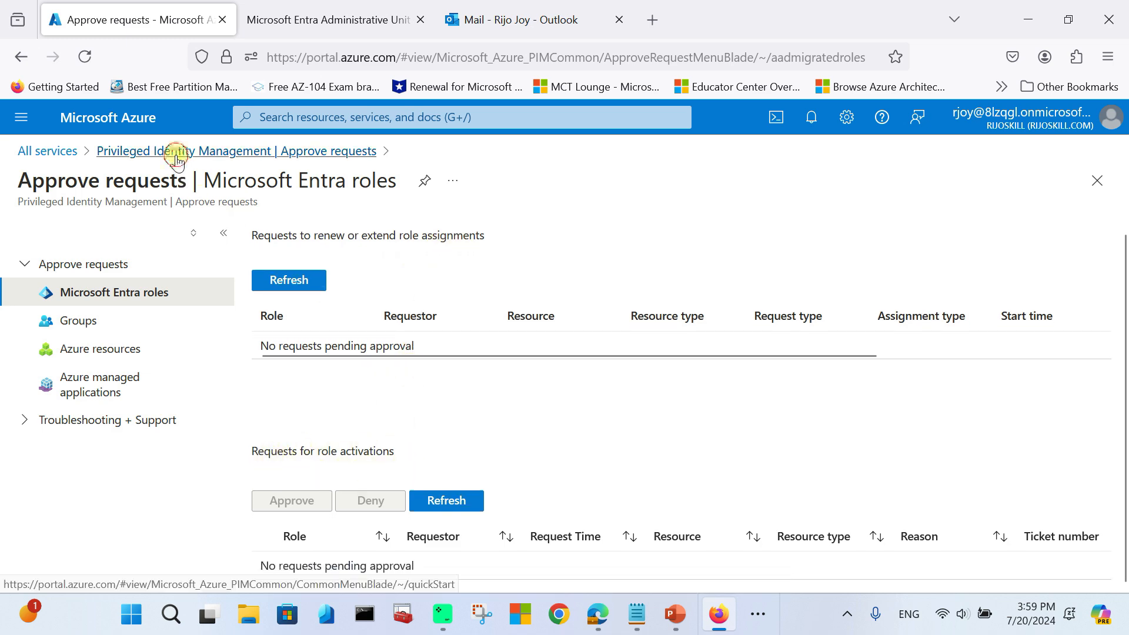
{"action": "left_click", "coordinate": [154, 152]}
Step: Look at access reviews assigned to me, then view My audit history for Entra roles
{"action": "scroll", "coordinate": [116, 392], "scroll_direction": "down", "scroll_amount": 1}
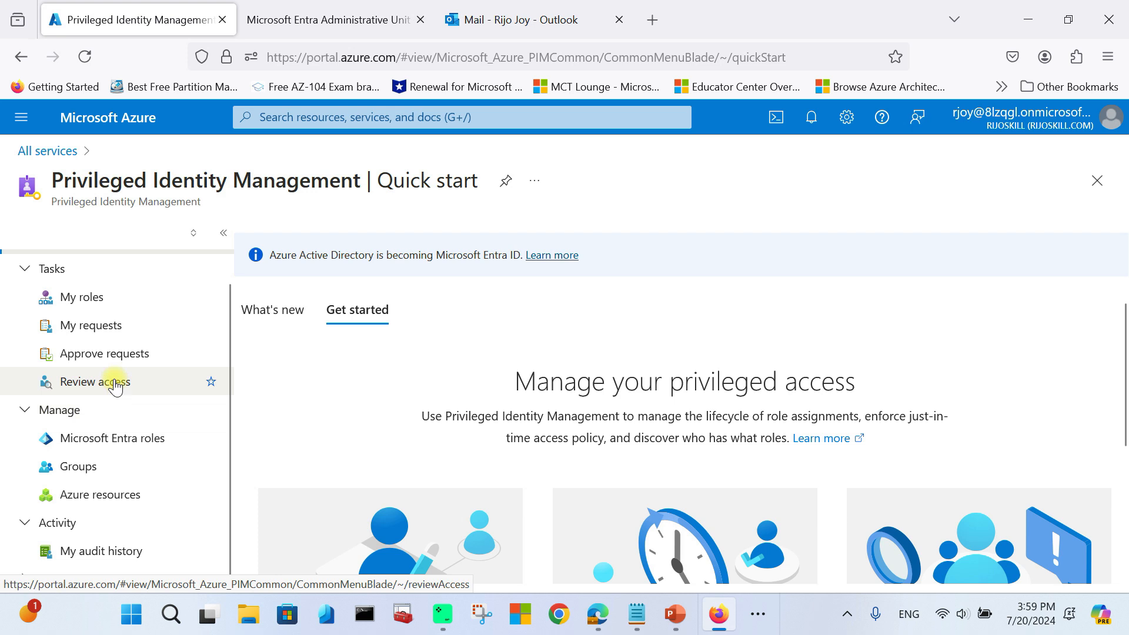
{"action": "left_click", "coordinate": [114, 382]}
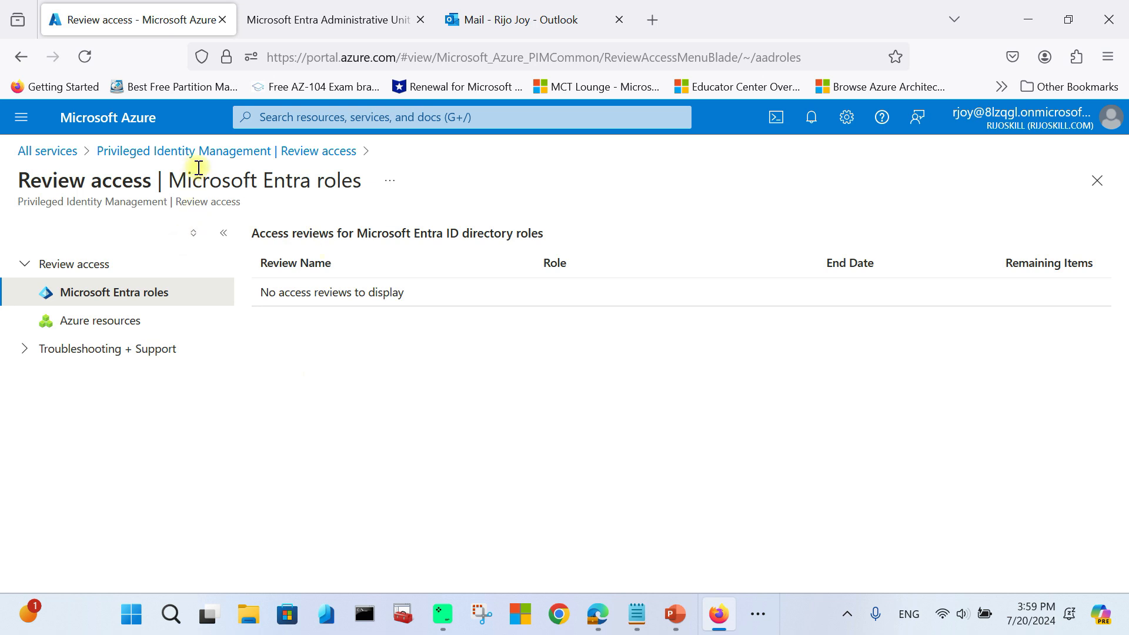
{"action": "left_click", "coordinate": [1097, 180]}
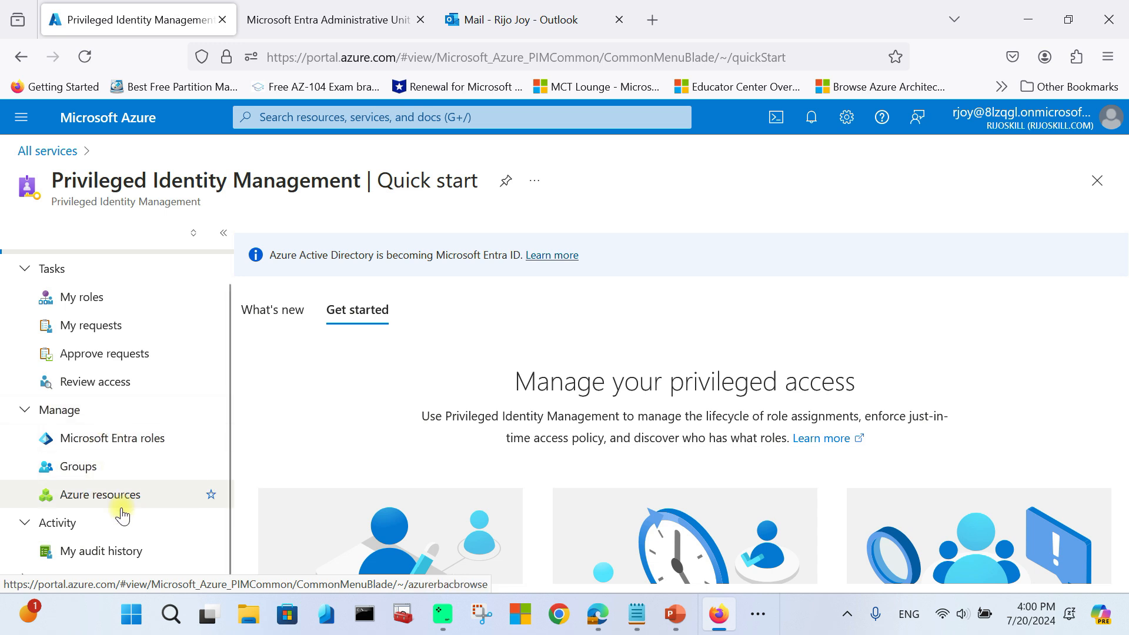
{"action": "left_click", "coordinate": [102, 553]}
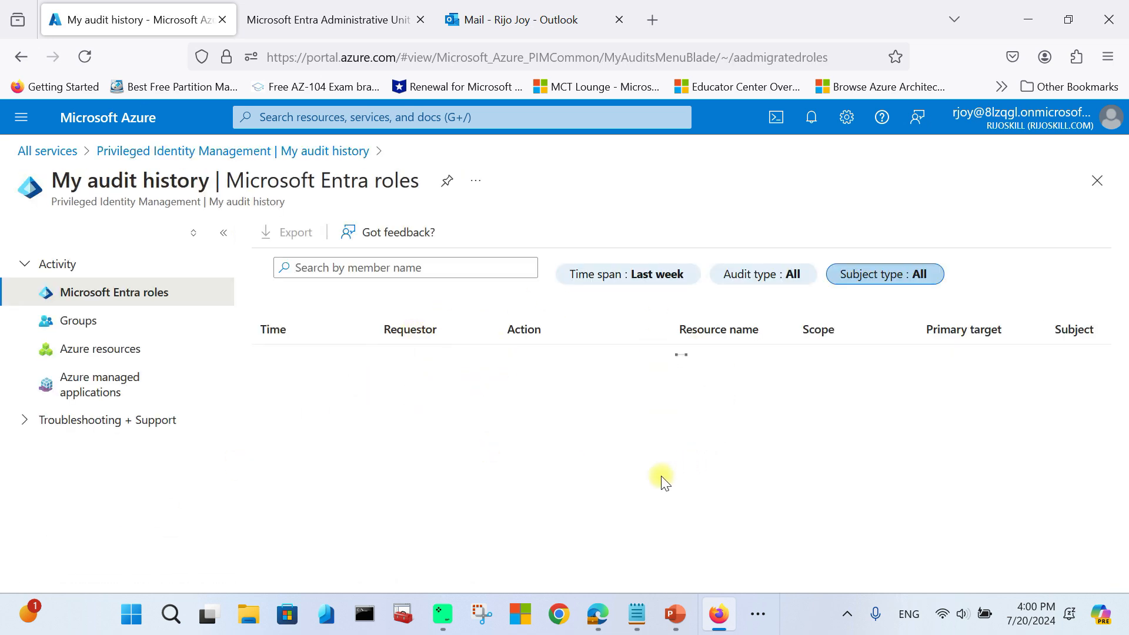
{"action": "scroll", "coordinate": [648, 496], "scroll_direction": "down", "scroll_amount": 3}
{"action": "scroll", "coordinate": [640, 450], "scroll_direction": "up", "scroll_amount": 3}
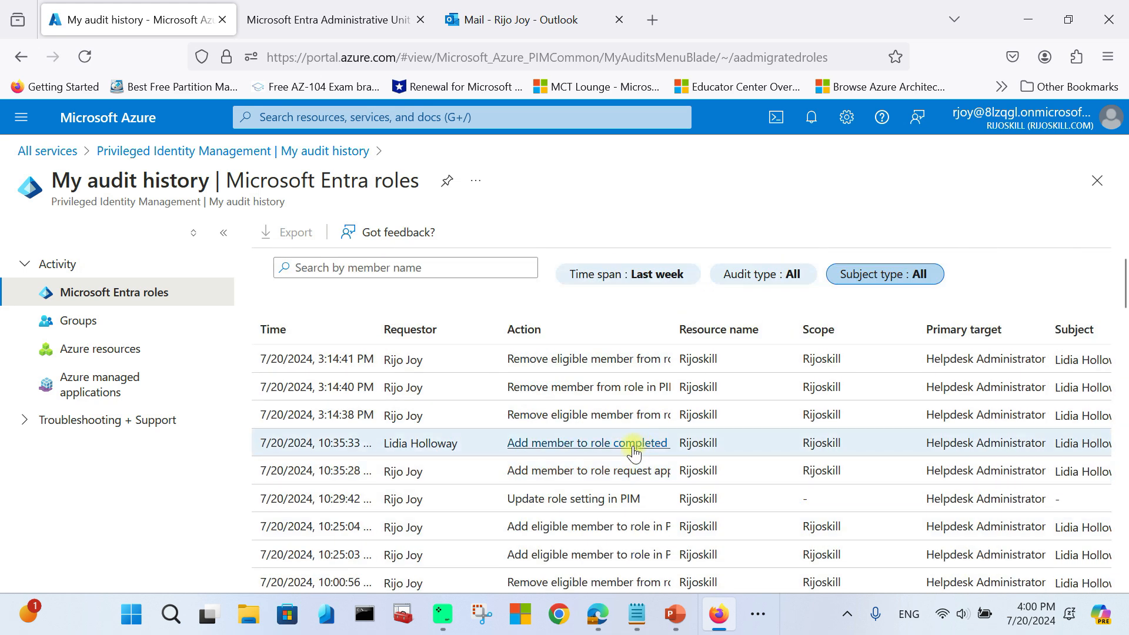
{"action": "left_click", "coordinate": [198, 155]}
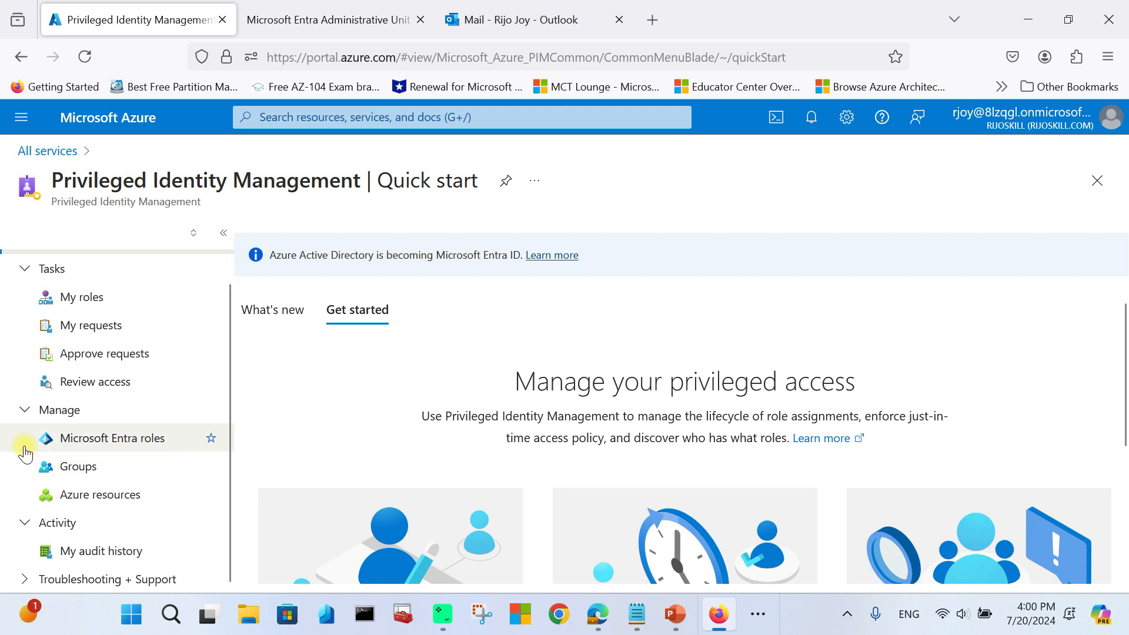
Step: Browse the Microsoft Entra roles section of PIM, then return to the PIM overview
{"action": "left_click", "coordinate": [126, 442]}
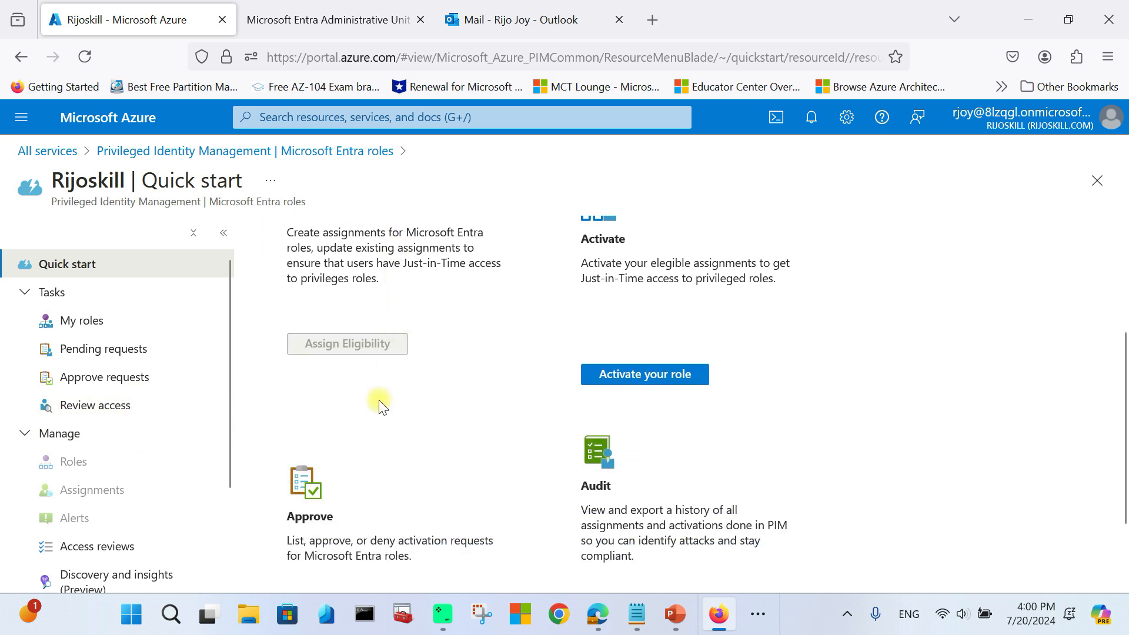
{"action": "scroll", "coordinate": [647, 507], "scroll_direction": "down", "scroll_amount": 2}
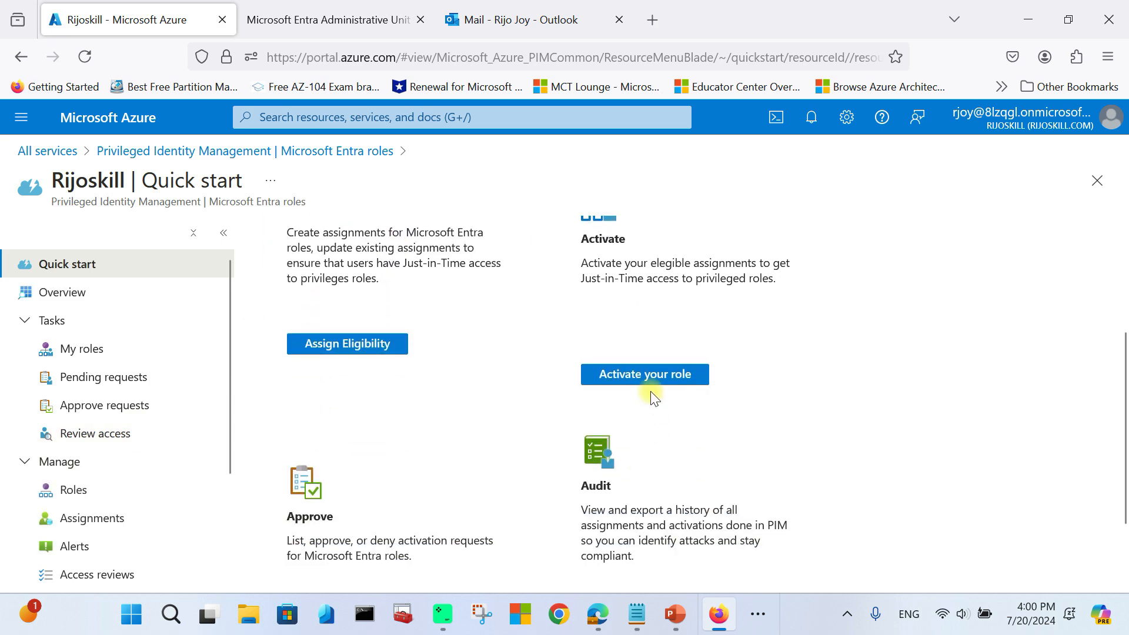
{"action": "scroll", "coordinate": [453, 530], "scroll_direction": "down", "scroll_amount": 2}
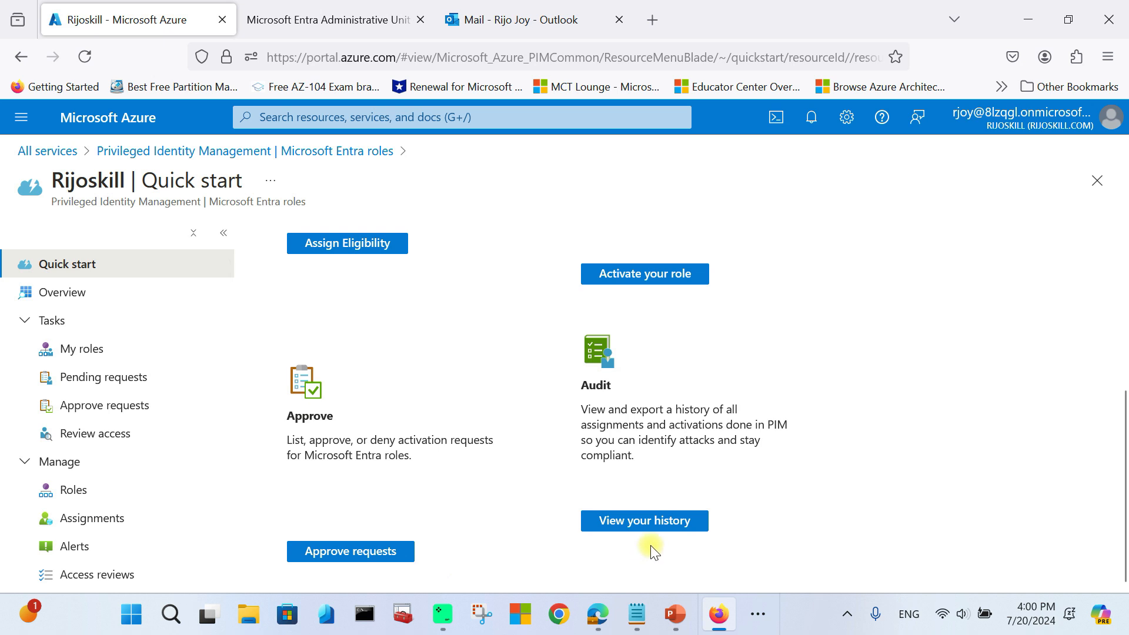
{"action": "scroll", "coordinate": [424, 444], "scroll_direction": "up", "scroll_amount": 4}
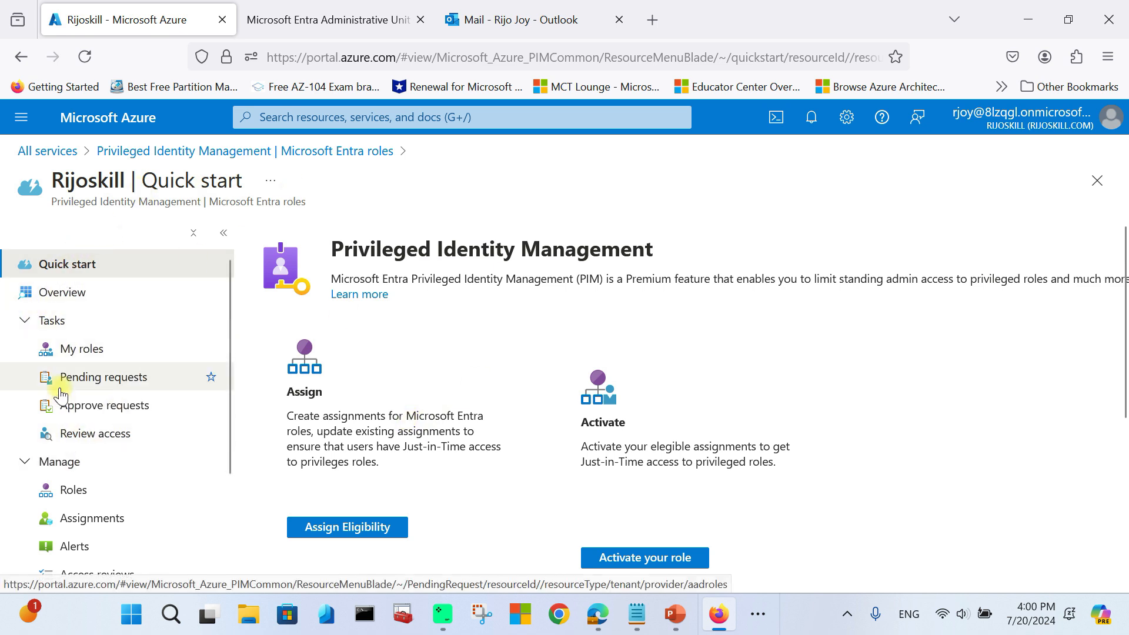
{"action": "left_click", "coordinate": [253, 154]}
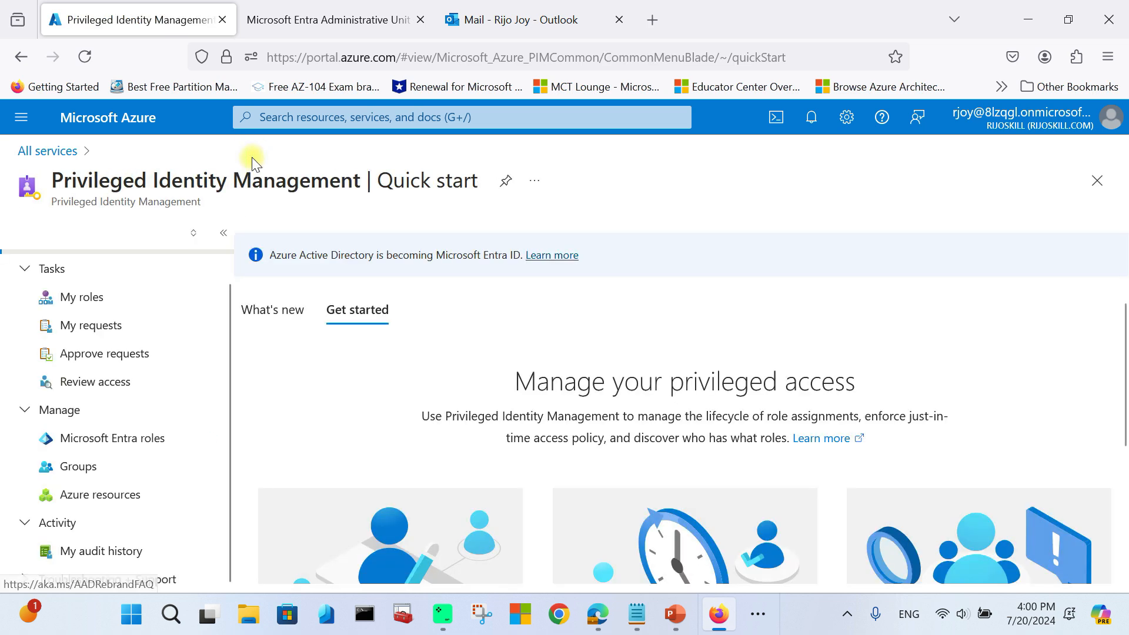
Step: Look over PIM for Azure resources, then open Microsoft Entra roles for Rijoskill
{"action": "left_click", "coordinate": [91, 498]}
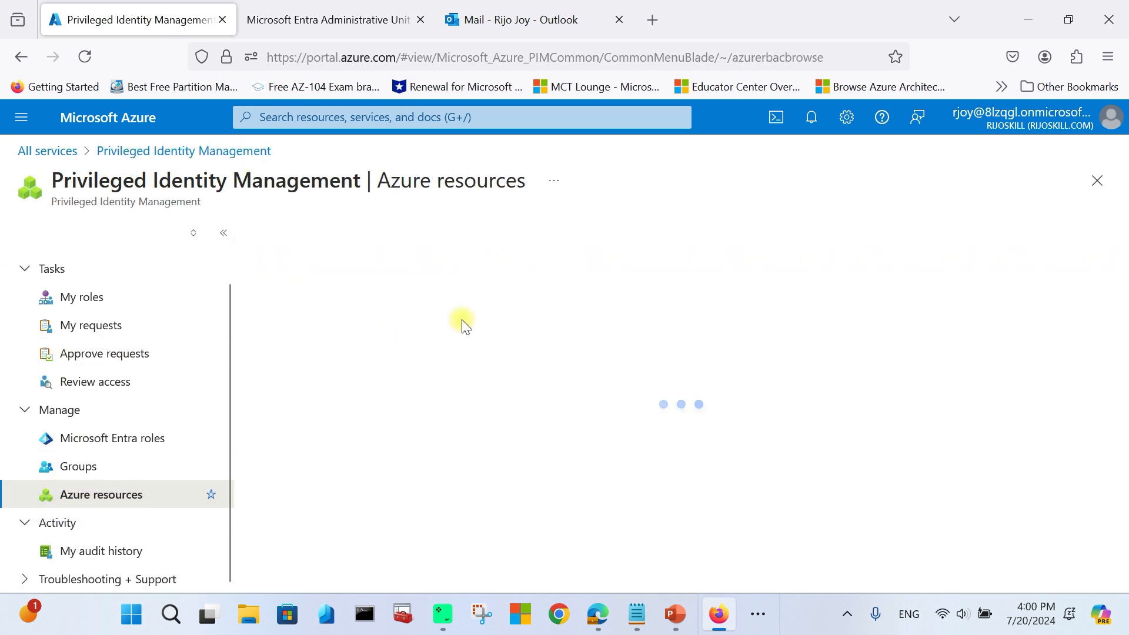
{"action": "scroll", "coordinate": [417, 436], "scroll_direction": "down", "scroll_amount": 3}
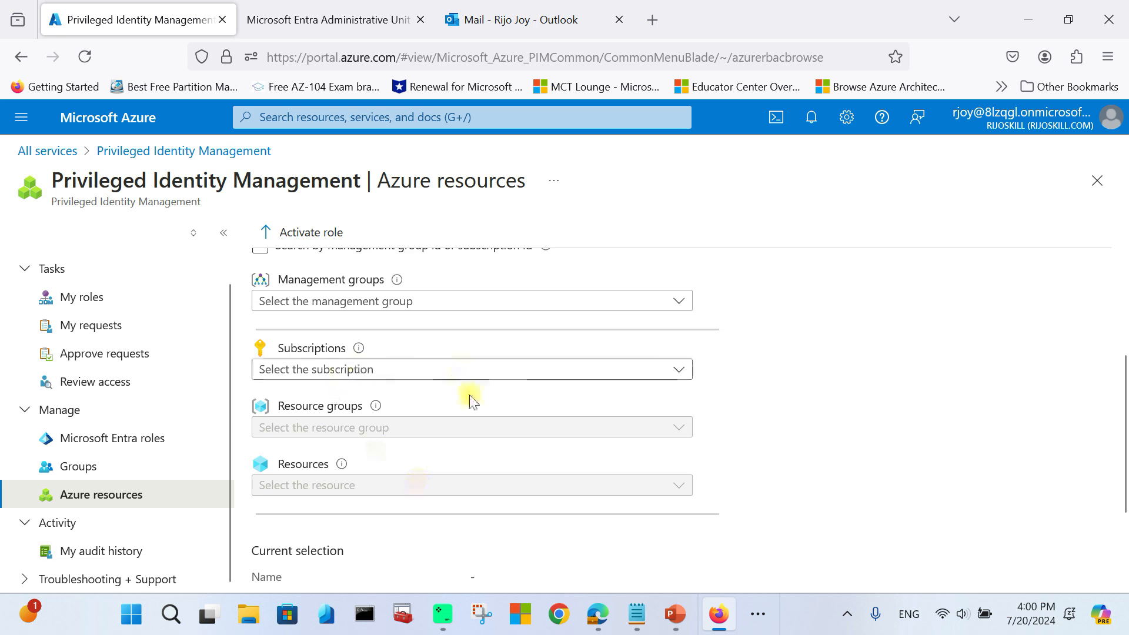
{"action": "scroll", "coordinate": [344, 408], "scroll_direction": "up", "scroll_amount": 3}
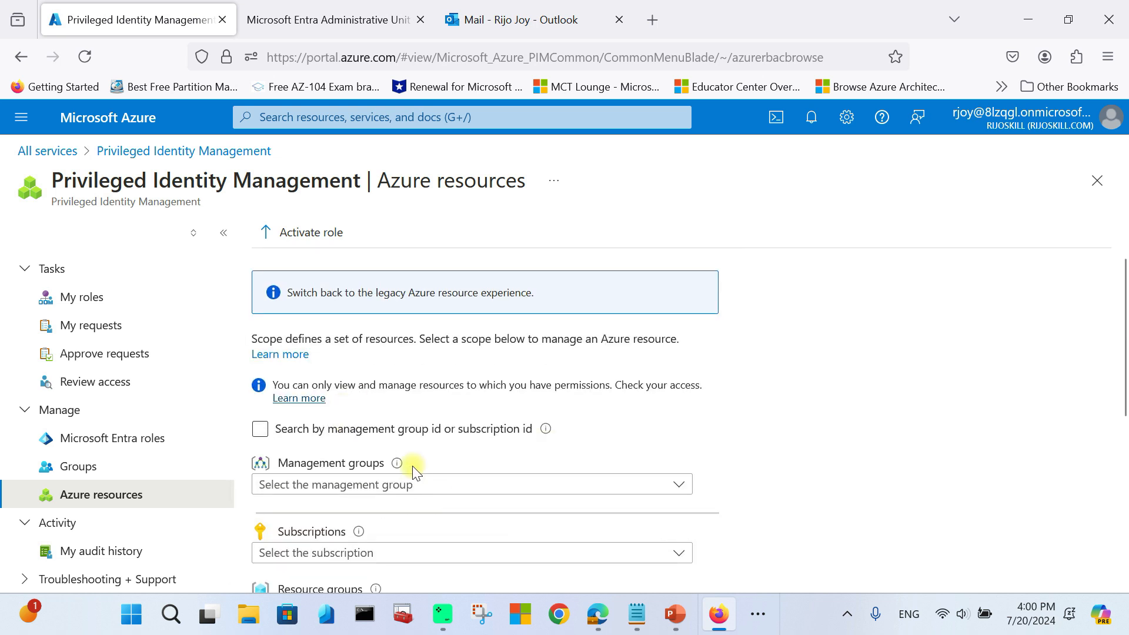
{"action": "scroll", "coordinate": [411, 464], "scroll_direction": "down", "scroll_amount": 2}
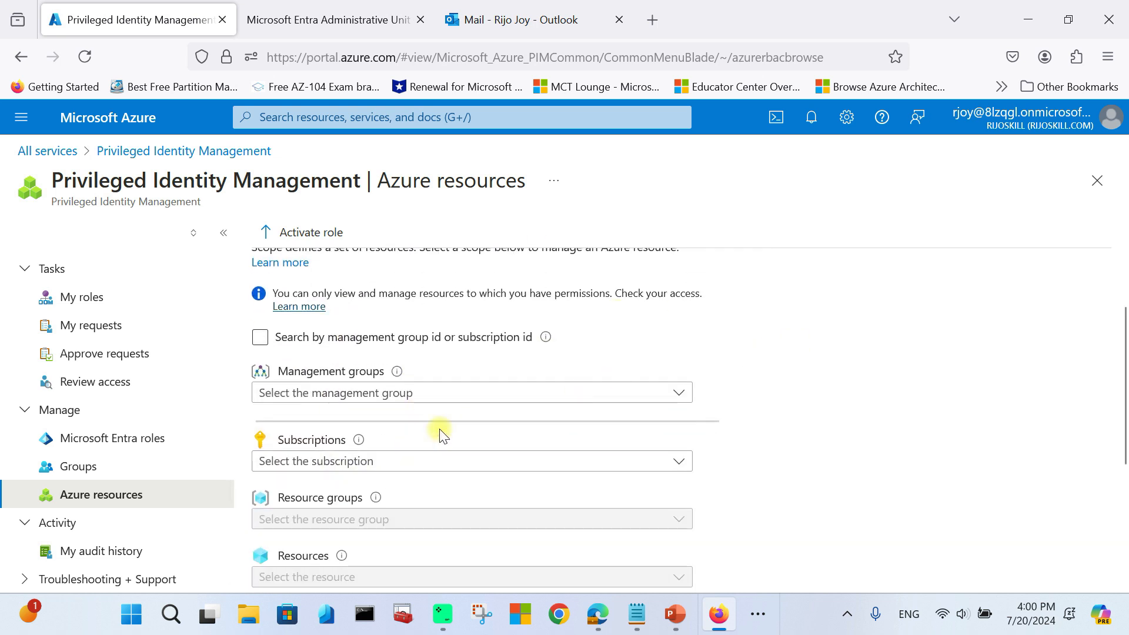
{"action": "left_click", "coordinate": [134, 451]}
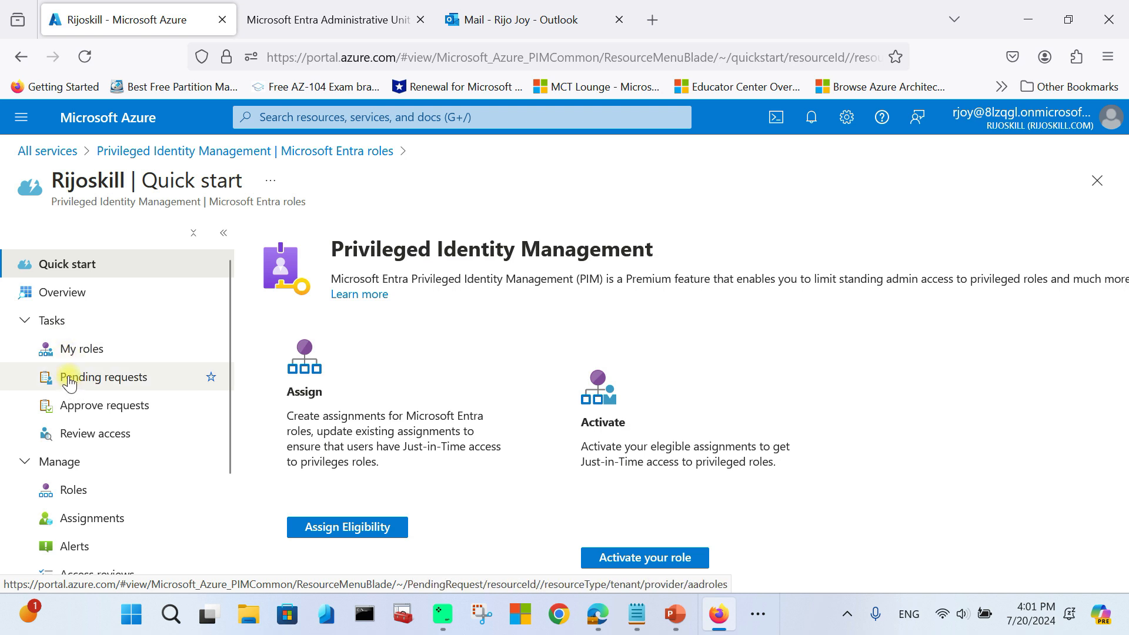
Step: Check my Entra role assignments on the Eligible, Active and Expired tabs, then open Roles
{"action": "left_click", "coordinate": [75, 351]}
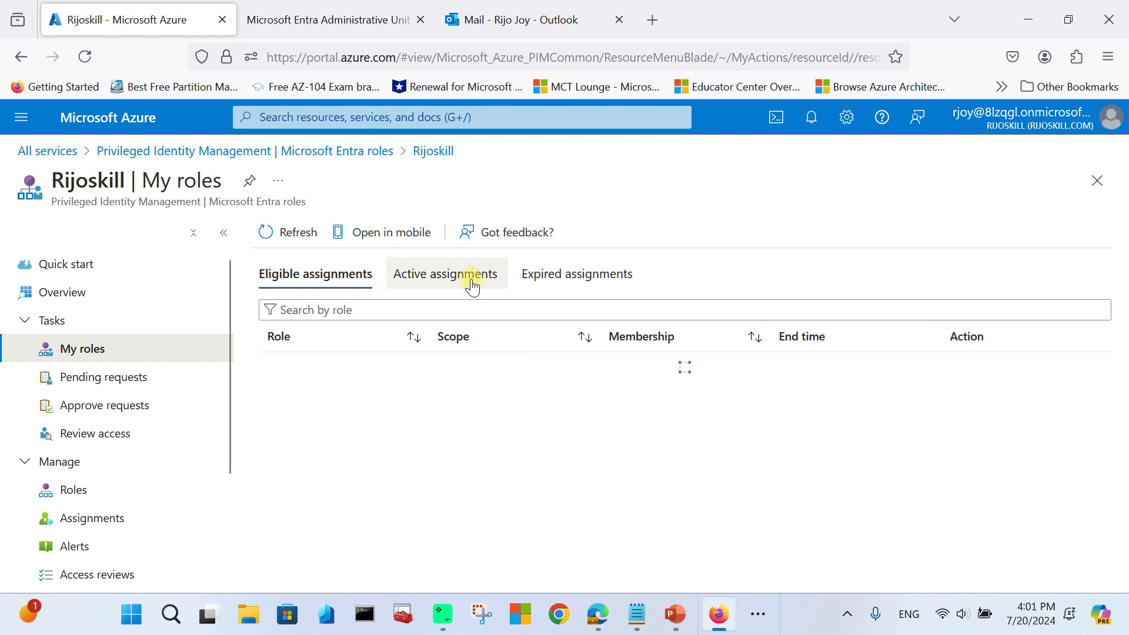
{"action": "left_click", "coordinate": [469, 277]}
{"action": "left_click", "coordinate": [360, 283]}
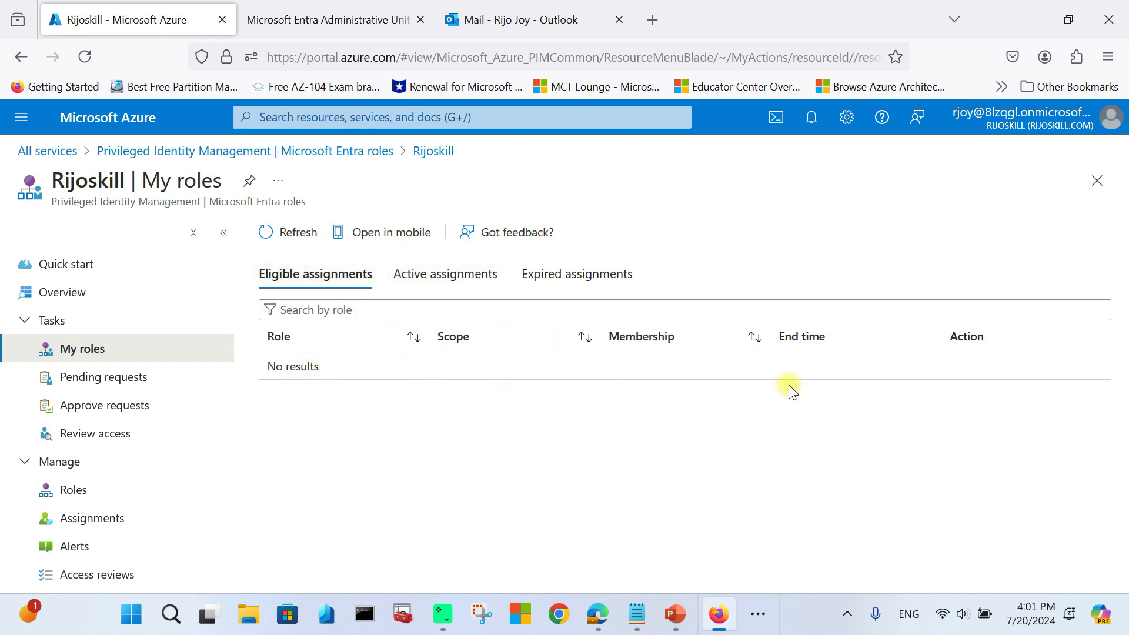
{"action": "left_click", "coordinate": [469, 277]}
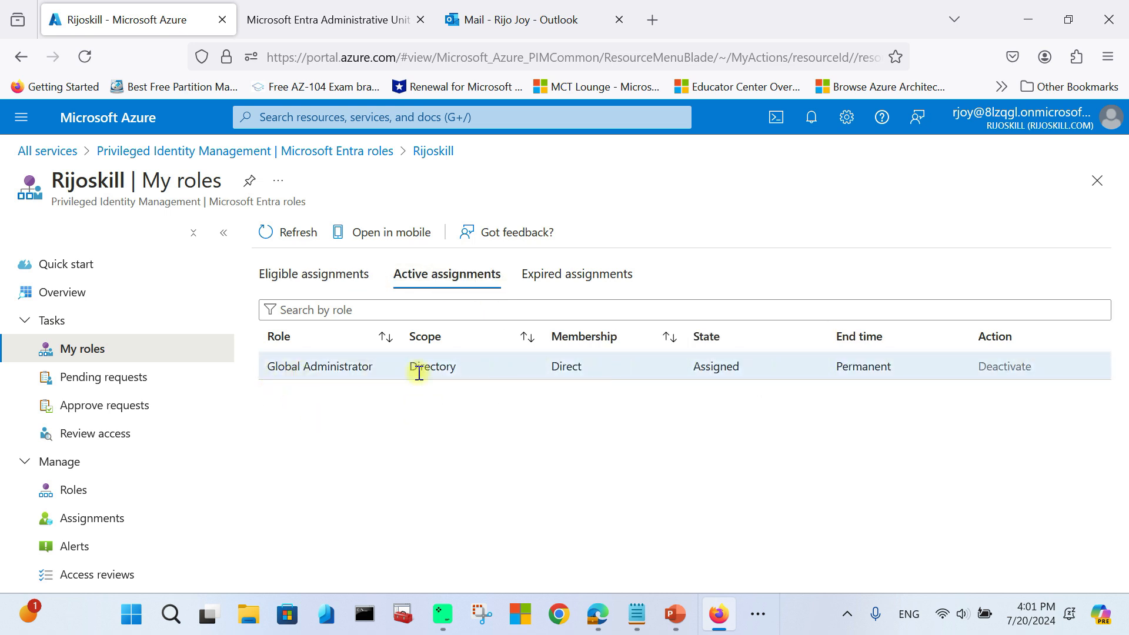
{"action": "left_click", "coordinate": [593, 283]}
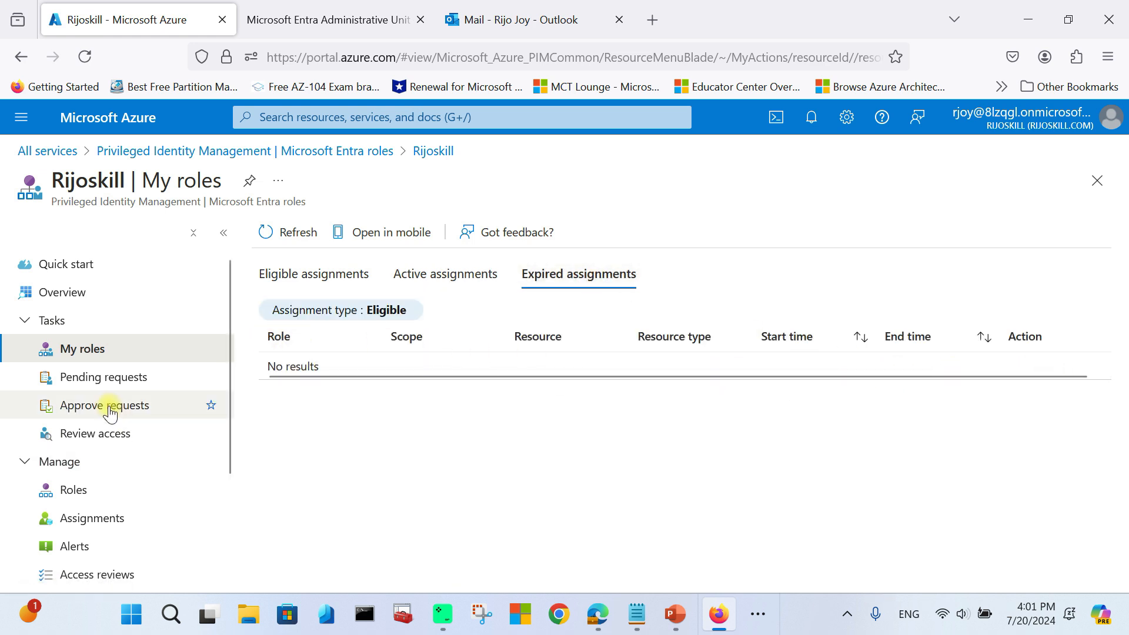
{"action": "scroll", "coordinate": [108, 415], "scroll_direction": "down", "scroll_amount": 3}
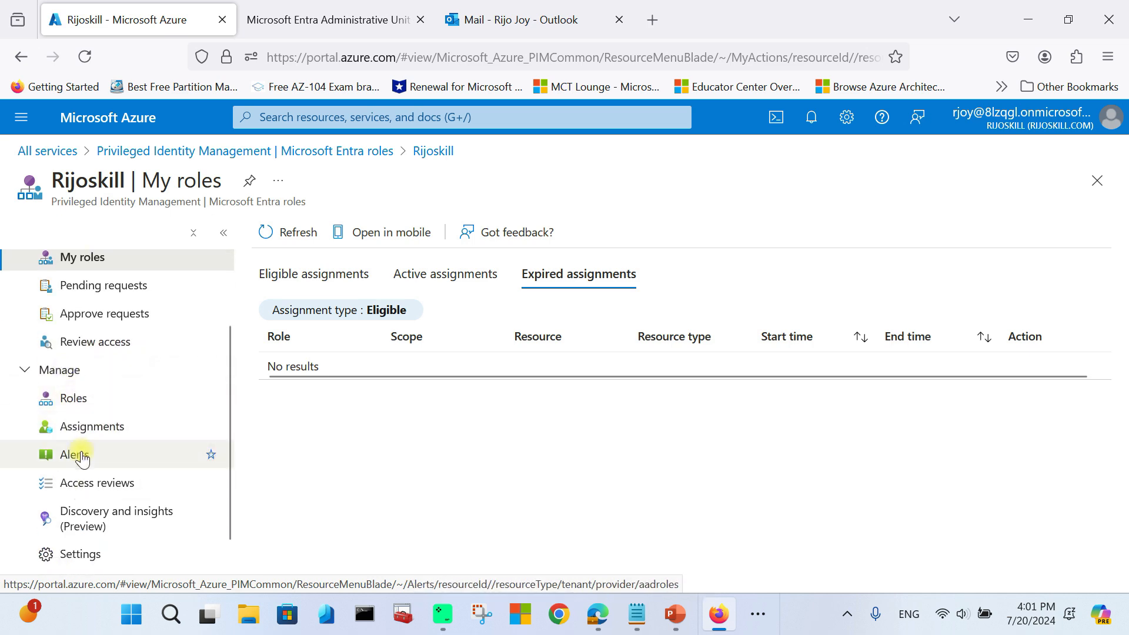
{"action": "left_click", "coordinate": [75, 399]}
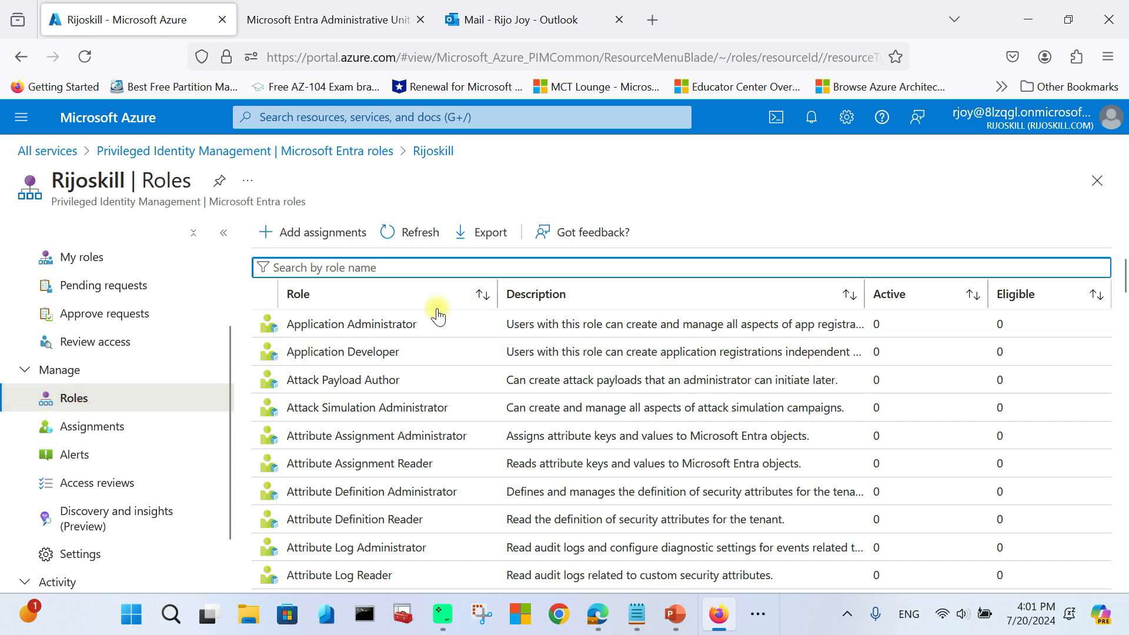
Step: Scroll the Rijoskill roles list and enter a role-name filter to find Helpdesk Administrator
{"action": "scroll", "coordinate": [353, 360], "scroll_direction": "down", "scroll_amount": 10}
{"action": "scroll", "coordinate": [365, 435], "scroll_direction": "down", "scroll_amount": 20}
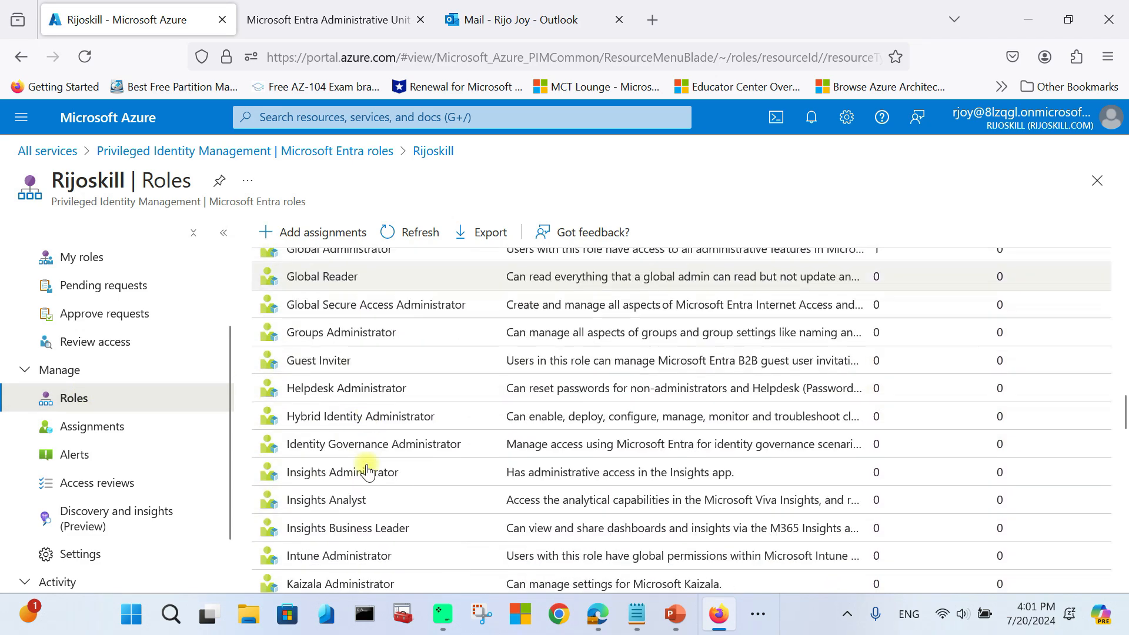
{"action": "scroll", "coordinate": [366, 465], "scroll_direction": "up", "scroll_amount": 10}
{"action": "scroll", "coordinate": [366, 467], "scroll_direction": "up", "scroll_amount": 10}
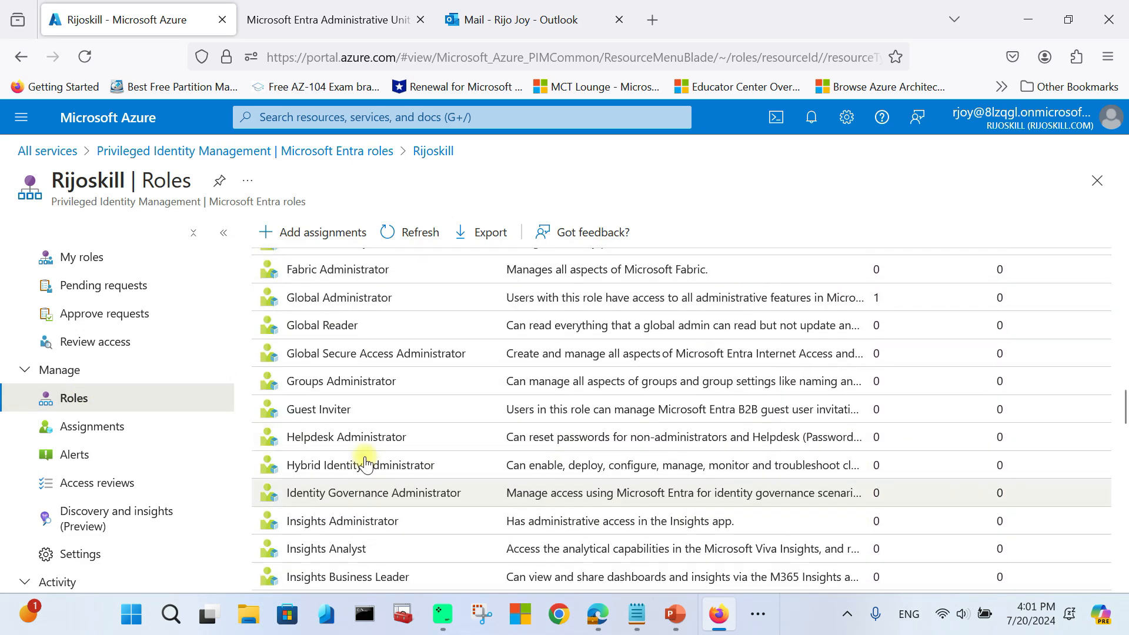
{"action": "scroll", "coordinate": [346, 353], "scroll_direction": "up", "scroll_amount": 7}
{"action": "scroll", "coordinate": [327, 352], "scroll_direction": "down", "scroll_amount": 12}
{"action": "scroll", "coordinate": [328, 353], "scroll_direction": "down", "scroll_amount": 5}
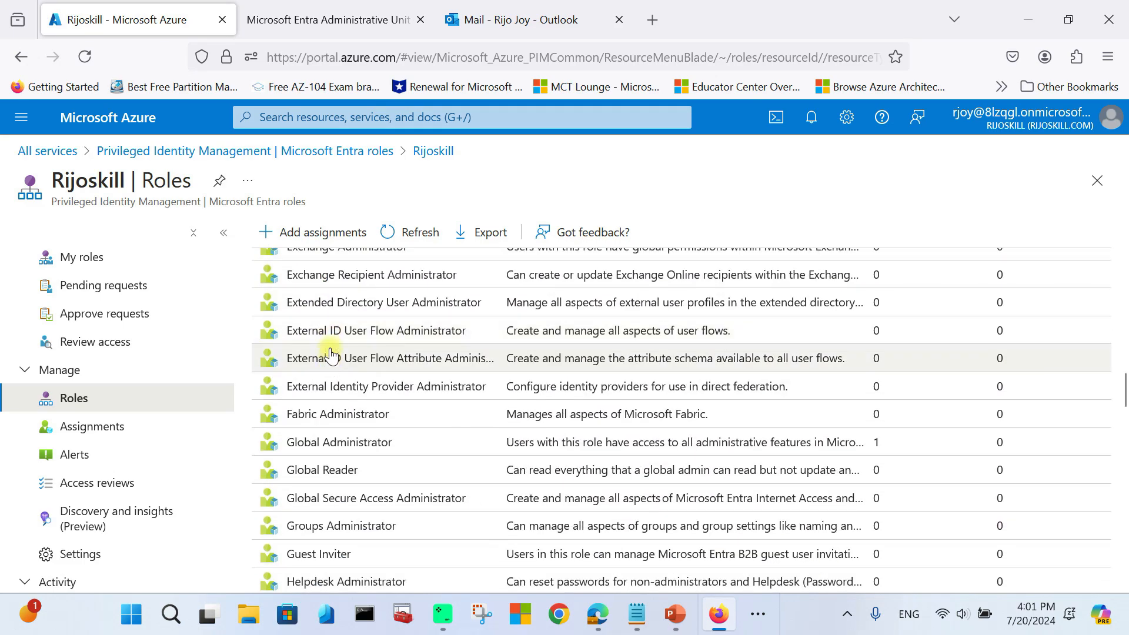
{"action": "scroll", "coordinate": [328, 367], "scroll_direction": "up", "scroll_amount": 5}
{"action": "scroll", "coordinate": [376, 411], "scroll_direction": "up", "scroll_amount": 5}
{"action": "scroll", "coordinate": [421, 437], "scroll_direction": "up", "scroll_amount": 5}
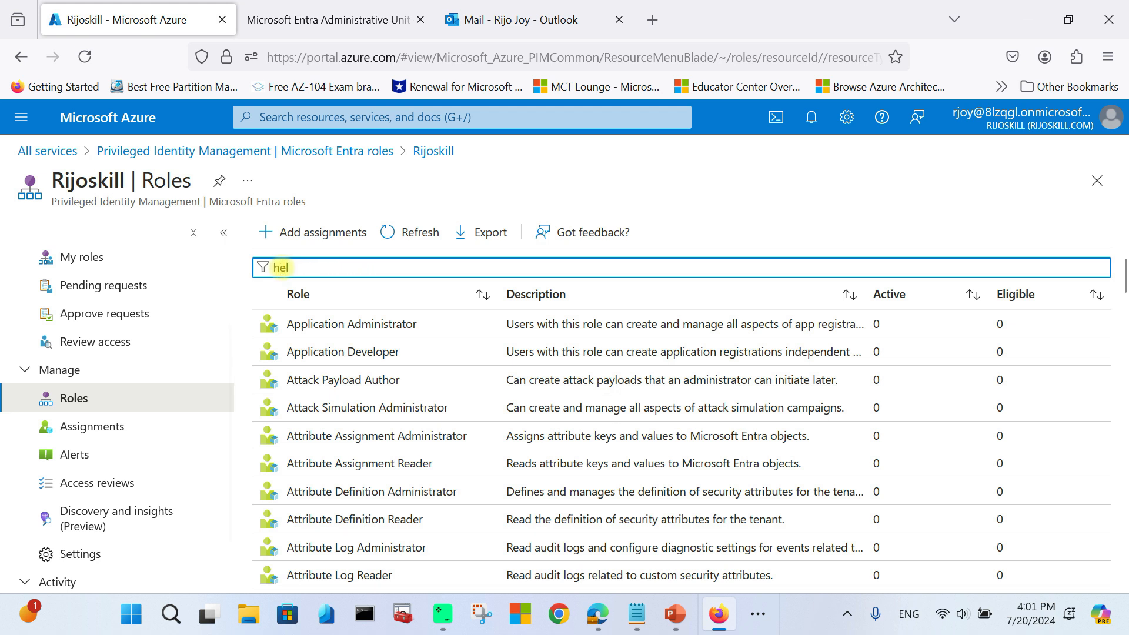
{"action": "type", "text": "o"}
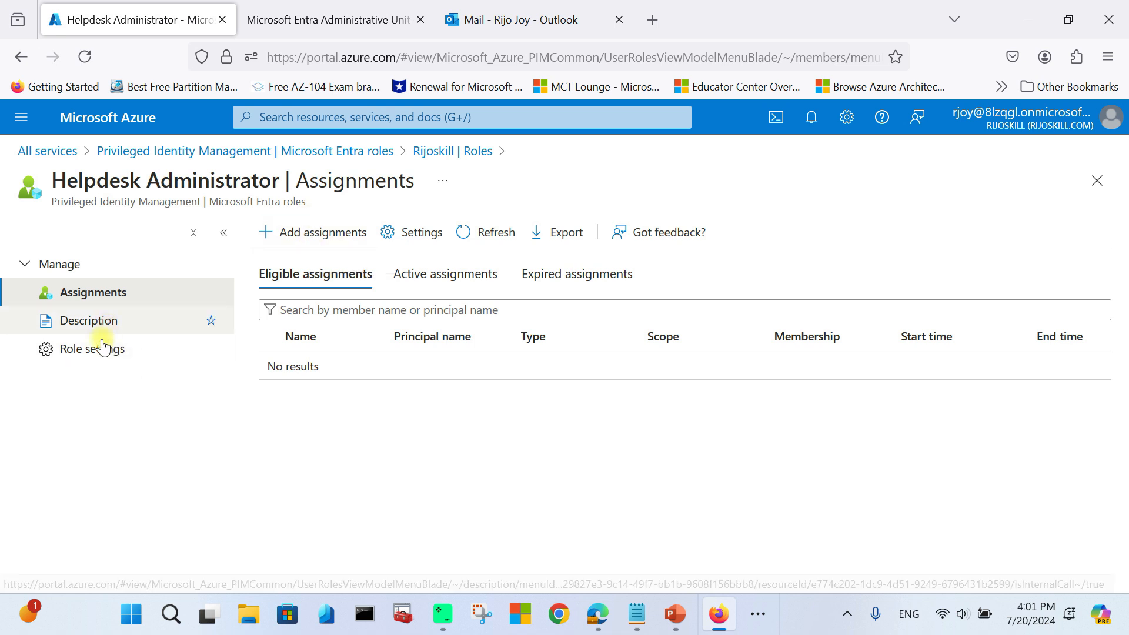
Step: Review Helpdesk Administrator's description and settings: 8-hour activation, Azure MFA, justification and approval required
{"action": "left_click", "coordinate": [93, 324]}
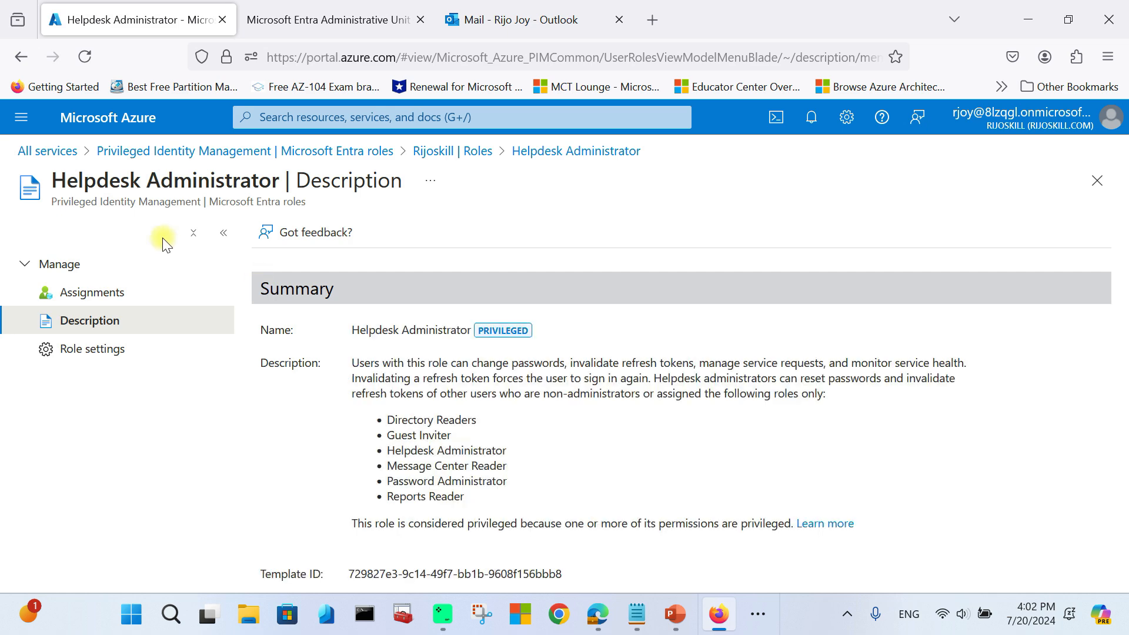
{"action": "scroll", "coordinate": [471, 405], "scroll_direction": "down", "scroll_amount": 2}
{"action": "scroll", "coordinate": [470, 406], "scroll_direction": "down", "scroll_amount": 10}
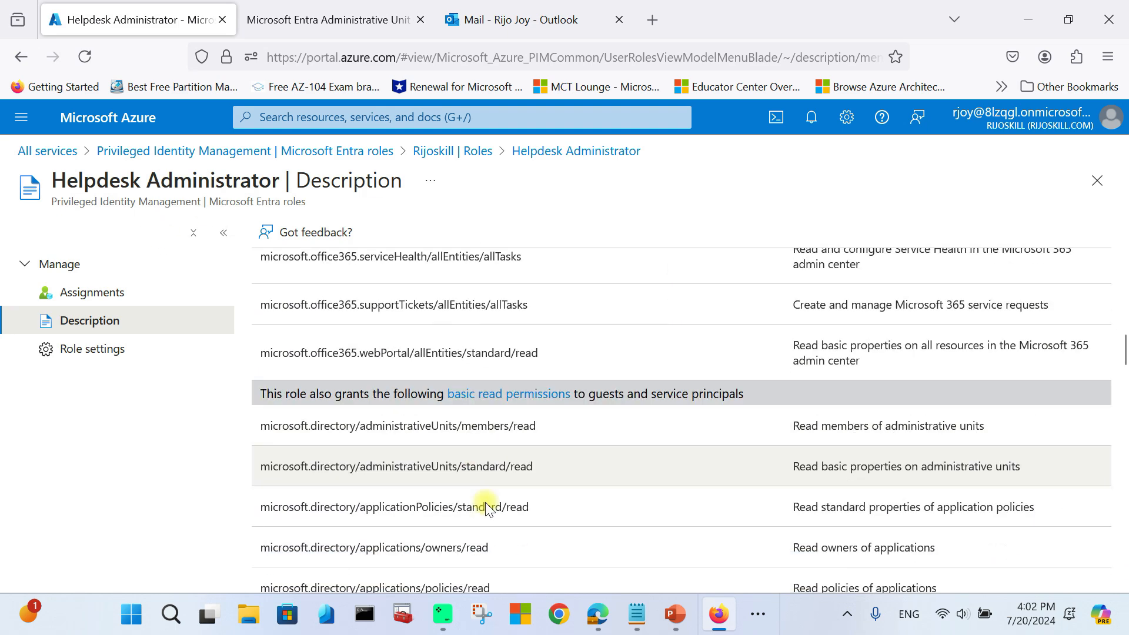
{"action": "left_click", "coordinate": [106, 360]}
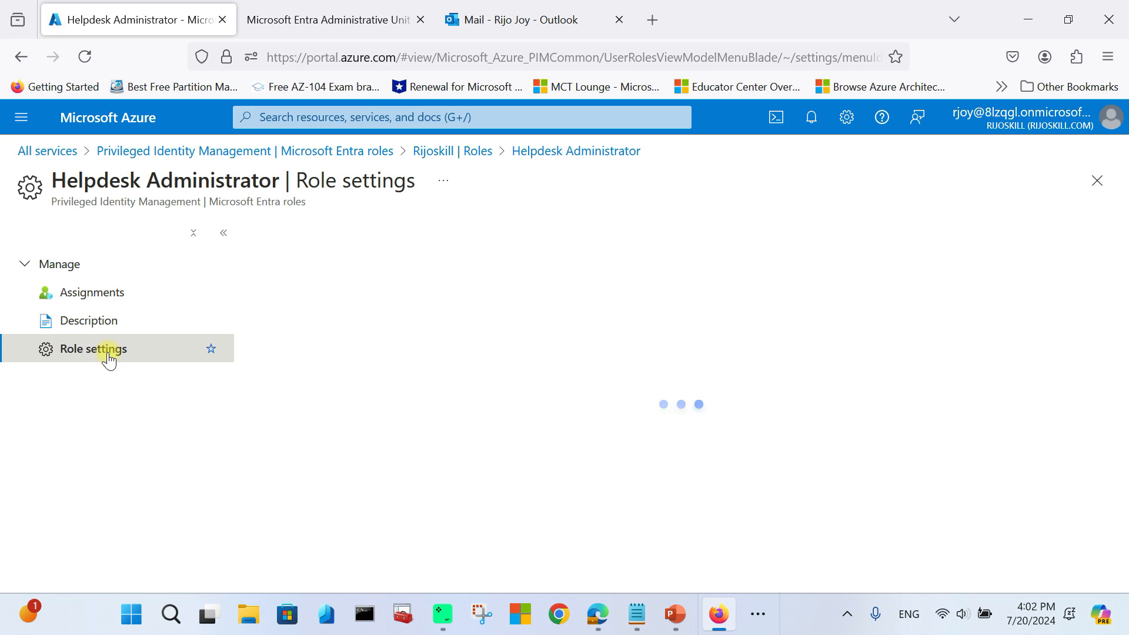
{"action": "scroll", "coordinate": [474, 318], "scroll_direction": "down", "scroll_amount": 7}
{"action": "scroll", "coordinate": [484, 411], "scroll_direction": "up", "scroll_amount": 8}
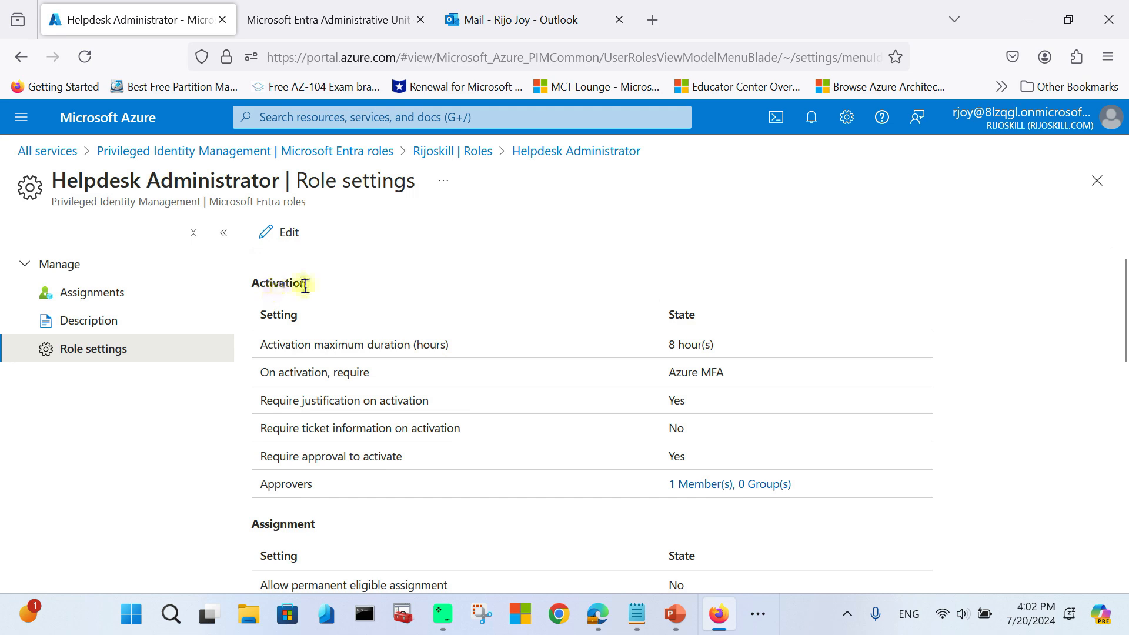
{"action": "scroll", "coordinate": [321, 450], "scroll_direction": "down", "scroll_amount": 6}
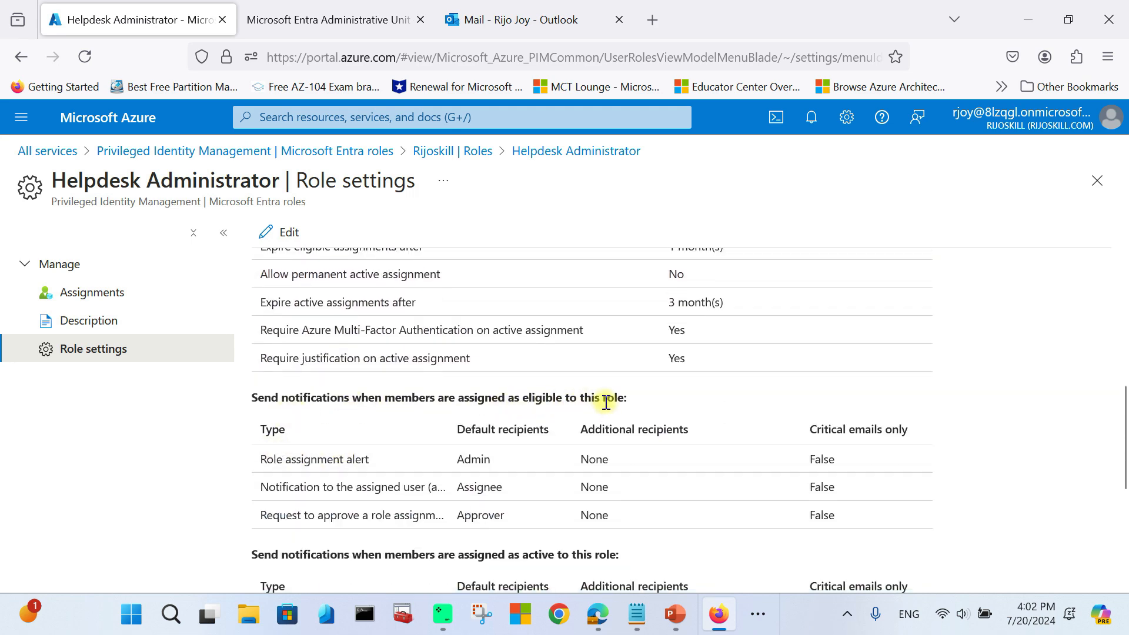
{"action": "scroll", "coordinate": [593, 421], "scroll_direction": "down", "scroll_amount": 2}
{"action": "scroll", "coordinate": [577, 447], "scroll_direction": "up", "scroll_amount": 8}
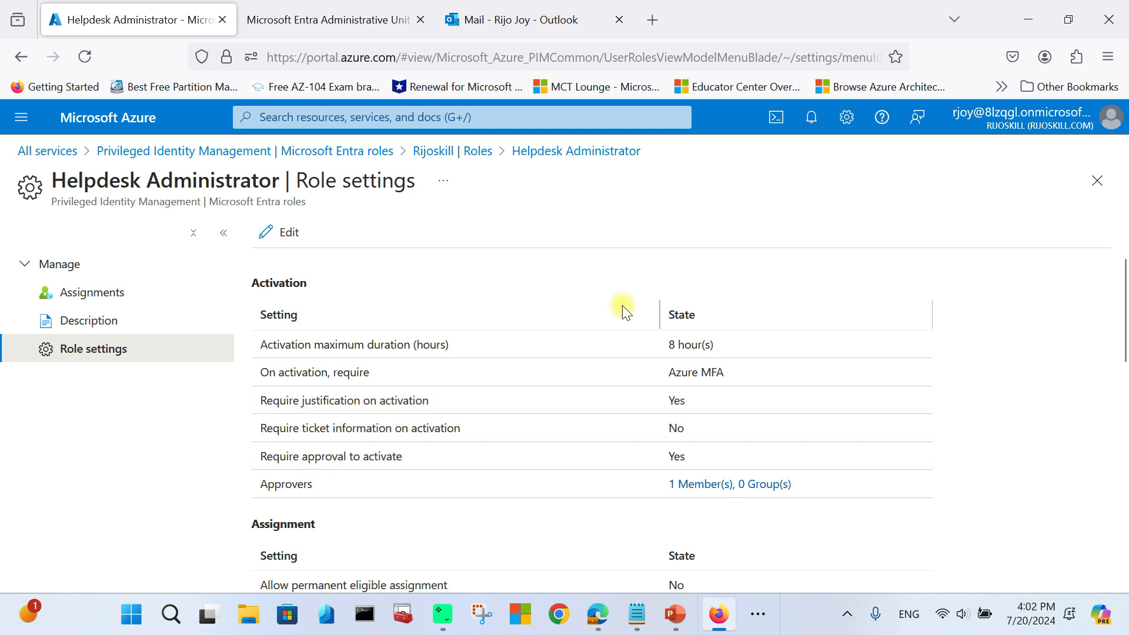
Step: Edit the Helpdesk Administrator settings, lowering the activation maximum duration to 5 hours
{"action": "left_click", "coordinate": [286, 229]}
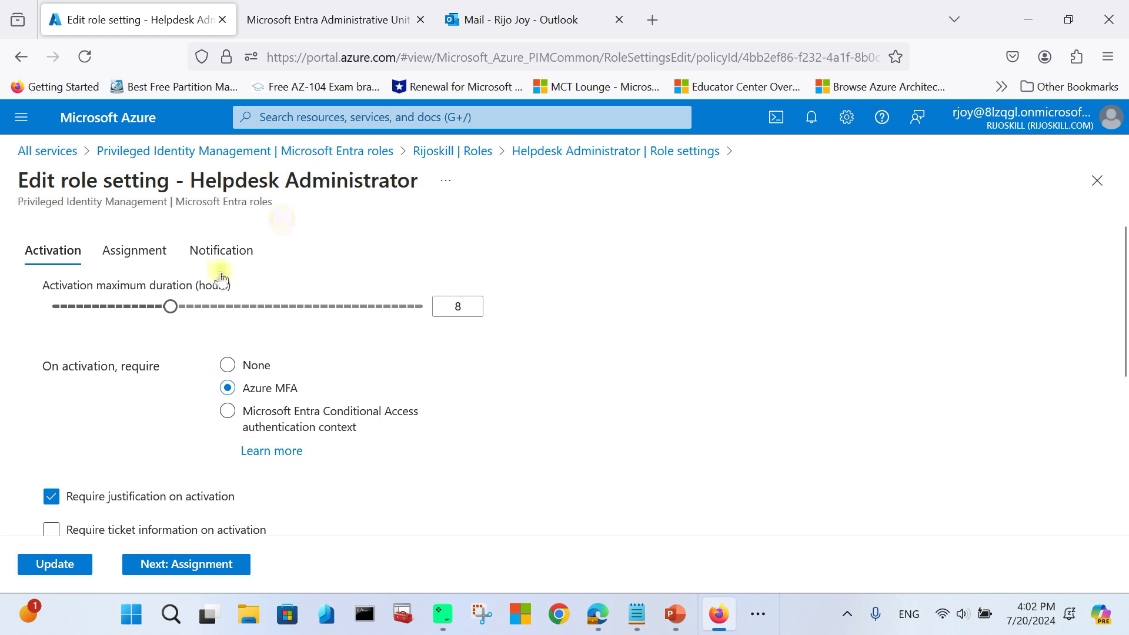
{"action": "left_click_drag", "start_coordinate": [166, 322], "coordinate": [125, 318]}
{"action": "scroll", "coordinate": [164, 440], "scroll_direction": "down", "scroll_amount": 2}
{"action": "left_click", "coordinate": [227, 273]}
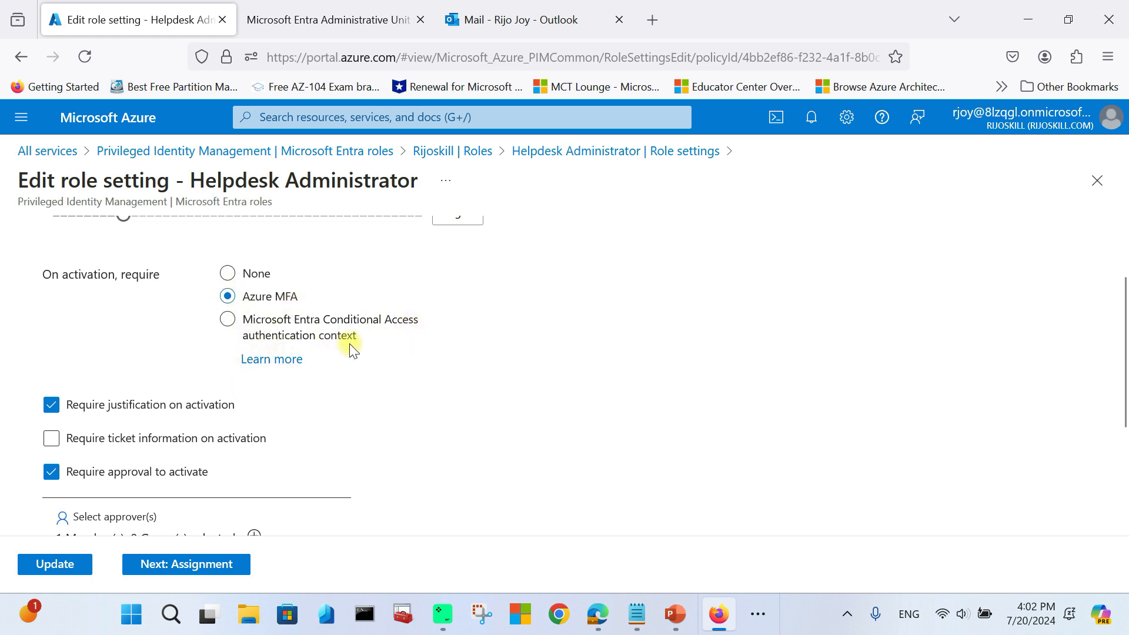
{"action": "scroll", "coordinate": [135, 333], "scroll_direction": "down", "scroll_amount": 3}
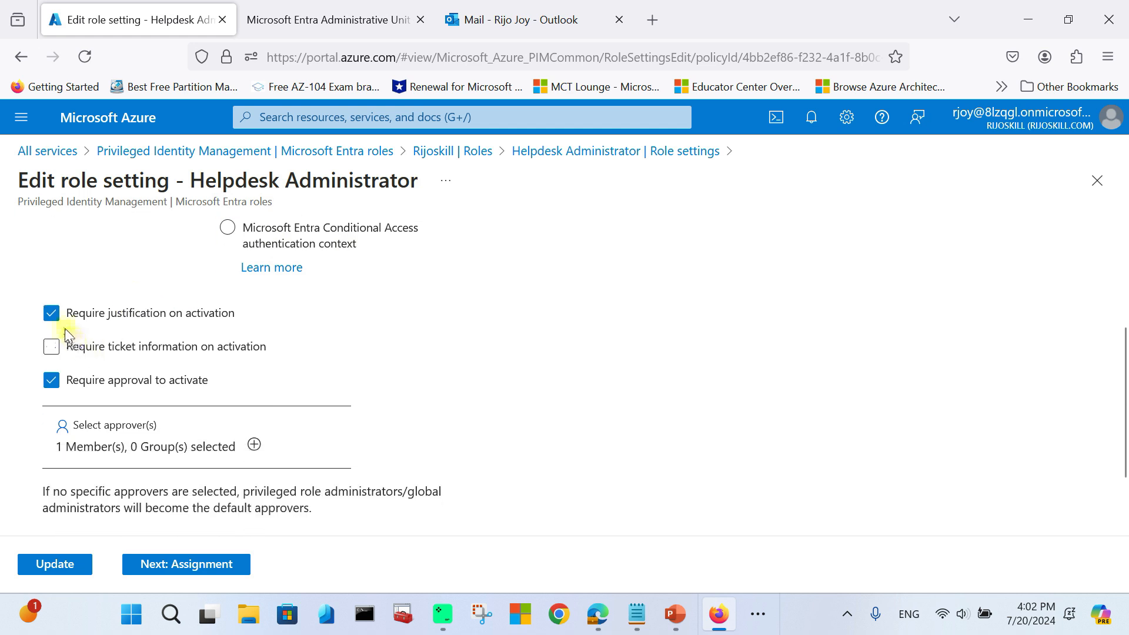
Step: Toggle the justification and approval requirements off and back on, leaving both required
{"action": "left_click", "coordinate": [51, 313]}
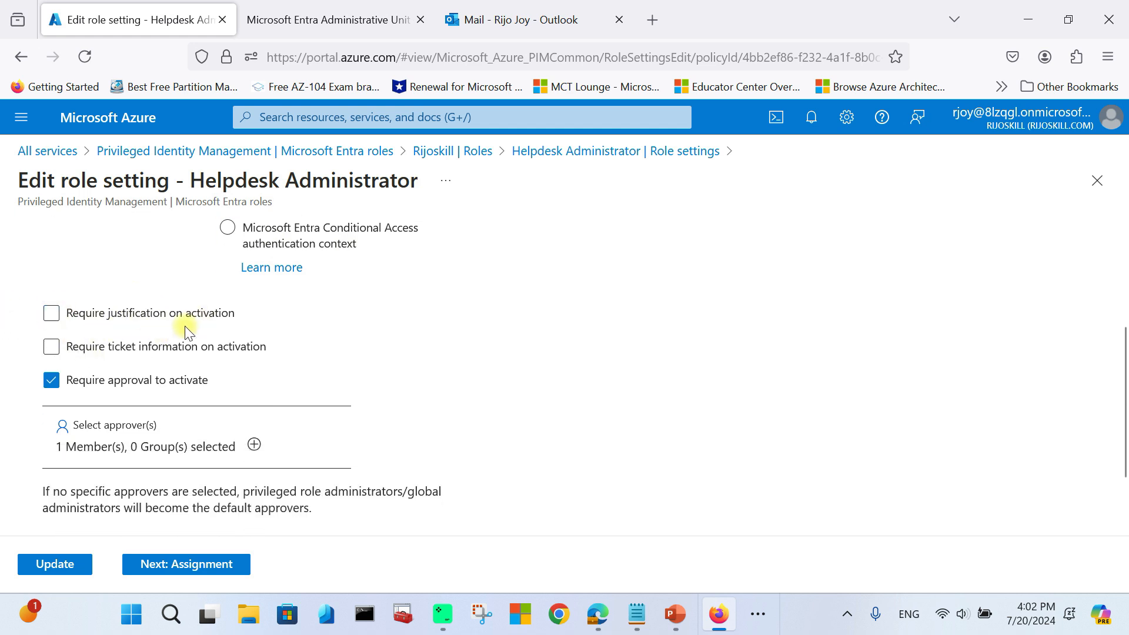
{"action": "left_click", "coordinate": [52, 315]}
{"action": "left_click", "coordinate": [52, 388]}
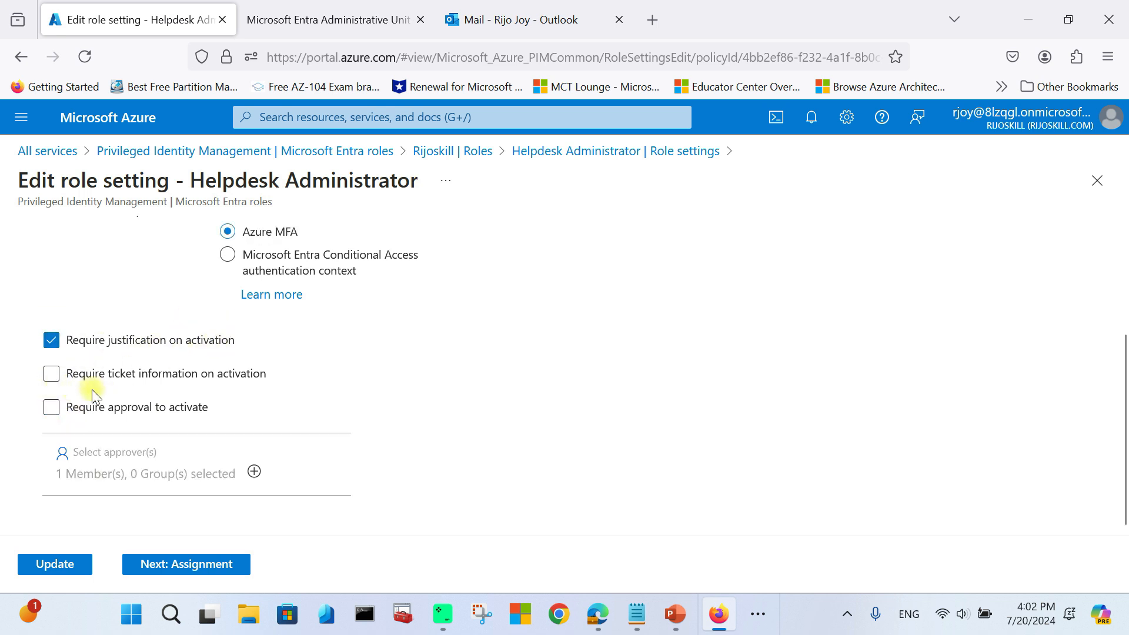
{"action": "left_click", "coordinate": [51, 407]}
{"action": "scroll", "coordinate": [222, 429], "scroll_direction": "down", "scroll_amount": 2}
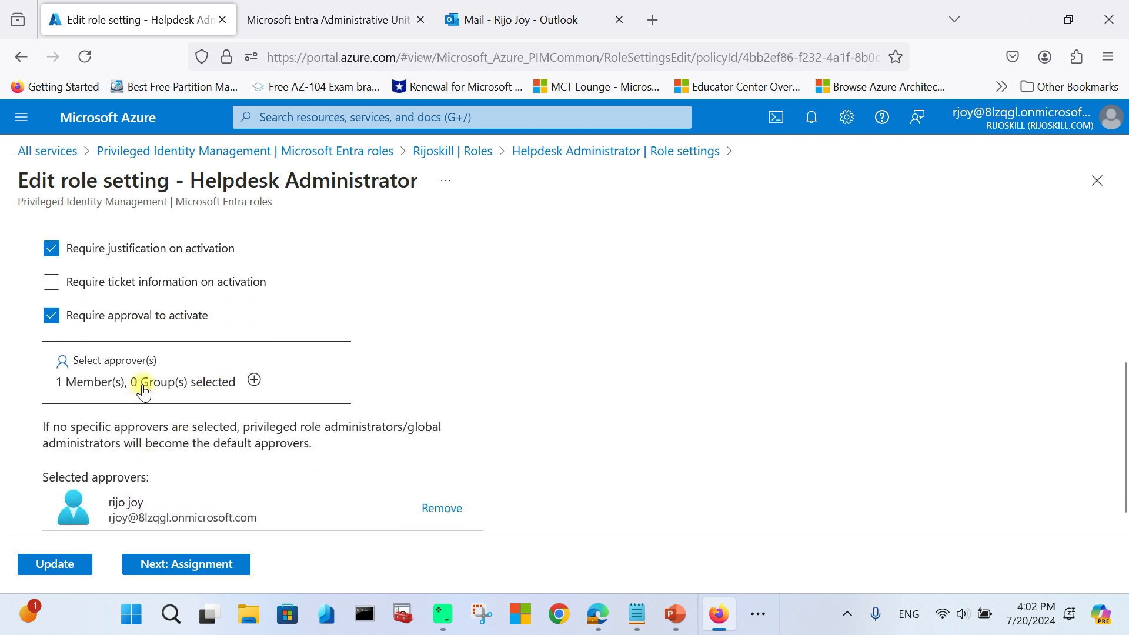
Step: Open and close the Select approver(s) picker without changes, keeping one approver selected
{"action": "left_click", "coordinate": [253, 381]}
{"action": "left_click", "coordinate": [1097, 155]}
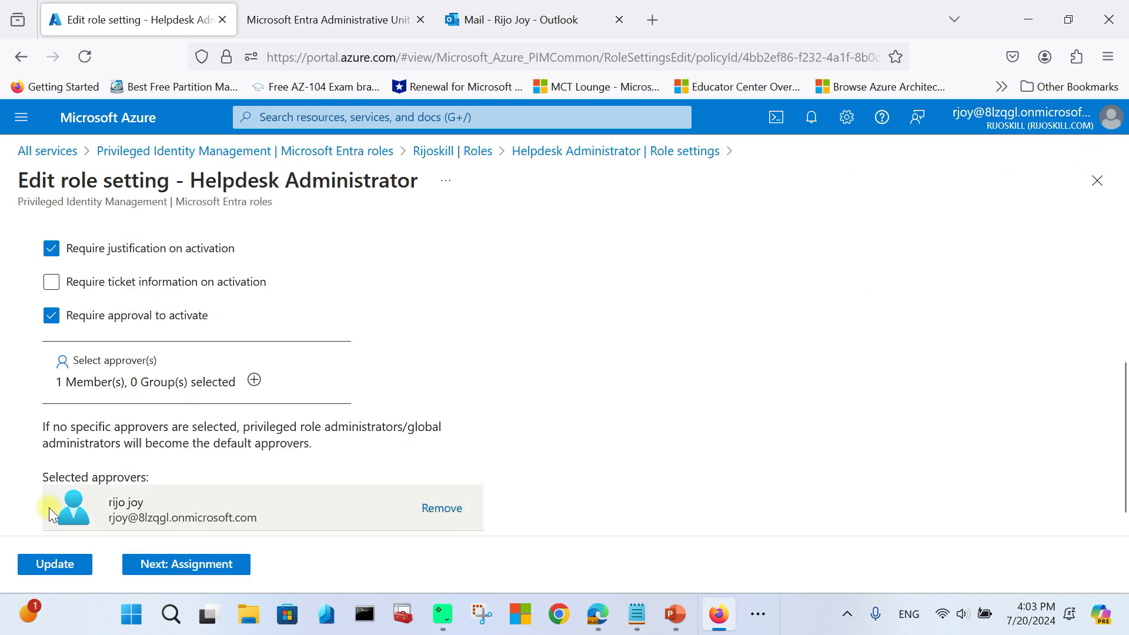
{"action": "scroll", "coordinate": [53, 511], "scroll_direction": "down", "scroll_amount": 1}
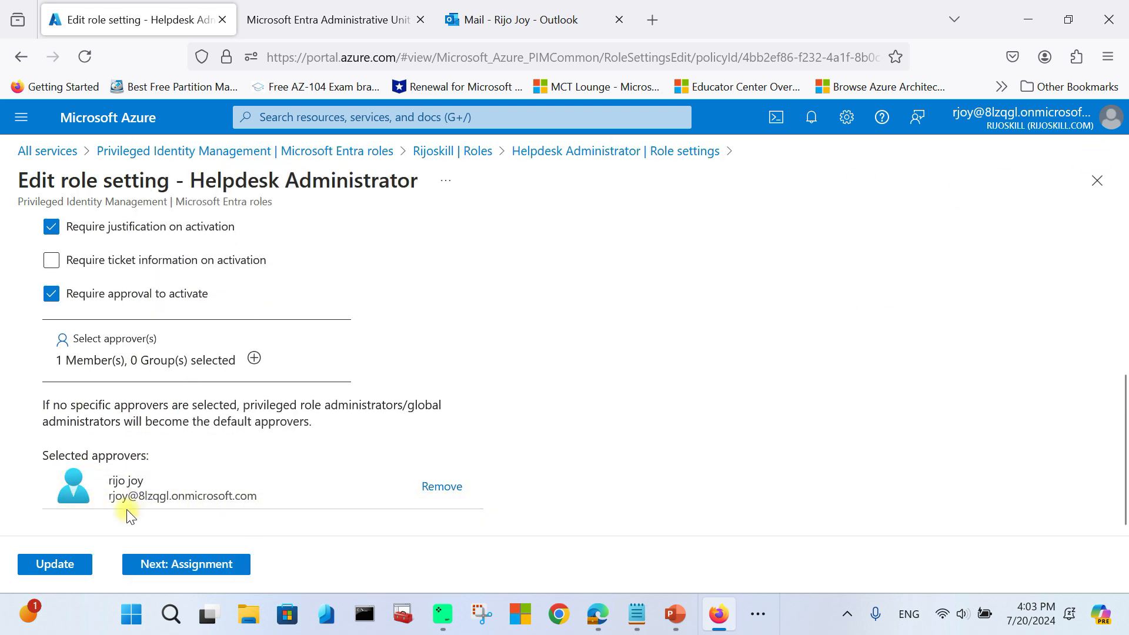
{"action": "scroll", "coordinate": [95, 397], "scroll_direction": "up", "scroll_amount": 2}
{"action": "scroll", "coordinate": [172, 436], "scroll_direction": "down", "scroll_amount": 2}
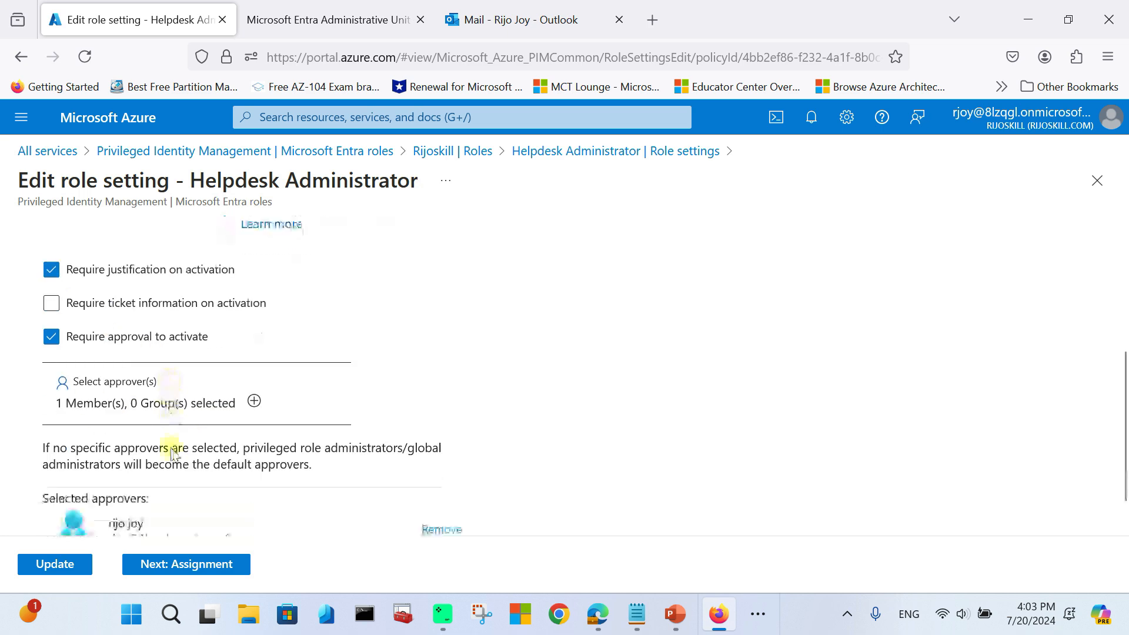
{"action": "scroll", "coordinate": [173, 452], "scroll_direction": "up", "scroll_amount": 5}
{"action": "scroll", "coordinate": [170, 453], "scroll_direction": "down", "scroll_amount": 5}
{"action": "scroll", "coordinate": [169, 459], "scroll_direction": "down", "scroll_amount": 1}
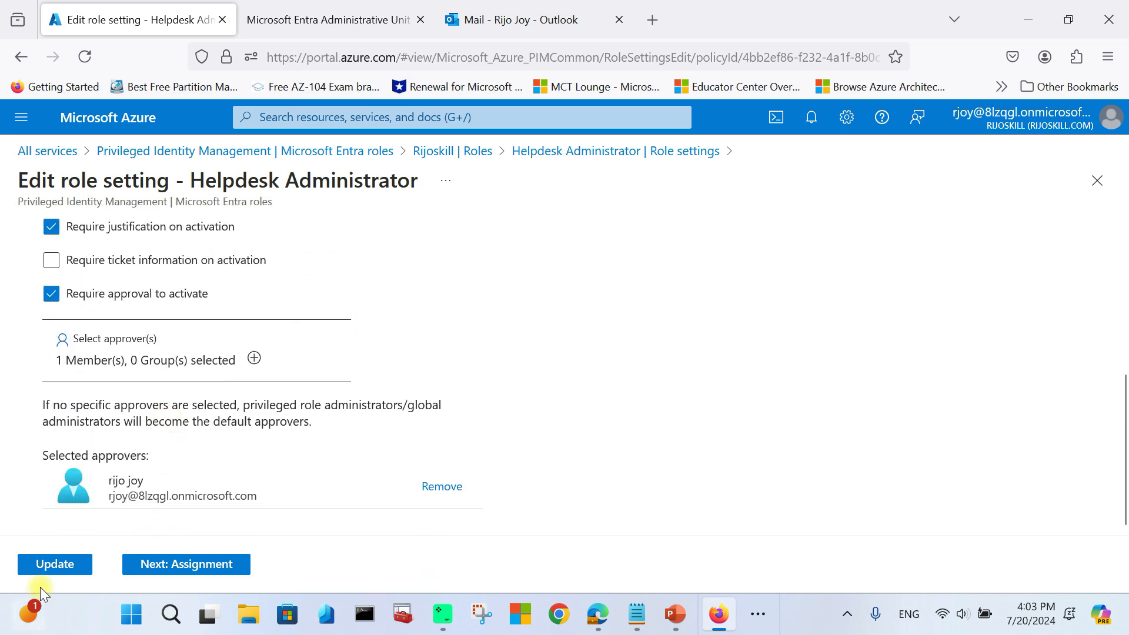
{"action": "scroll", "coordinate": [171, 385], "scroll_direction": "up", "scroll_amount": 5}
{"action": "scroll", "coordinate": [212, 414], "scroll_direction": "down", "scroll_amount": 2}
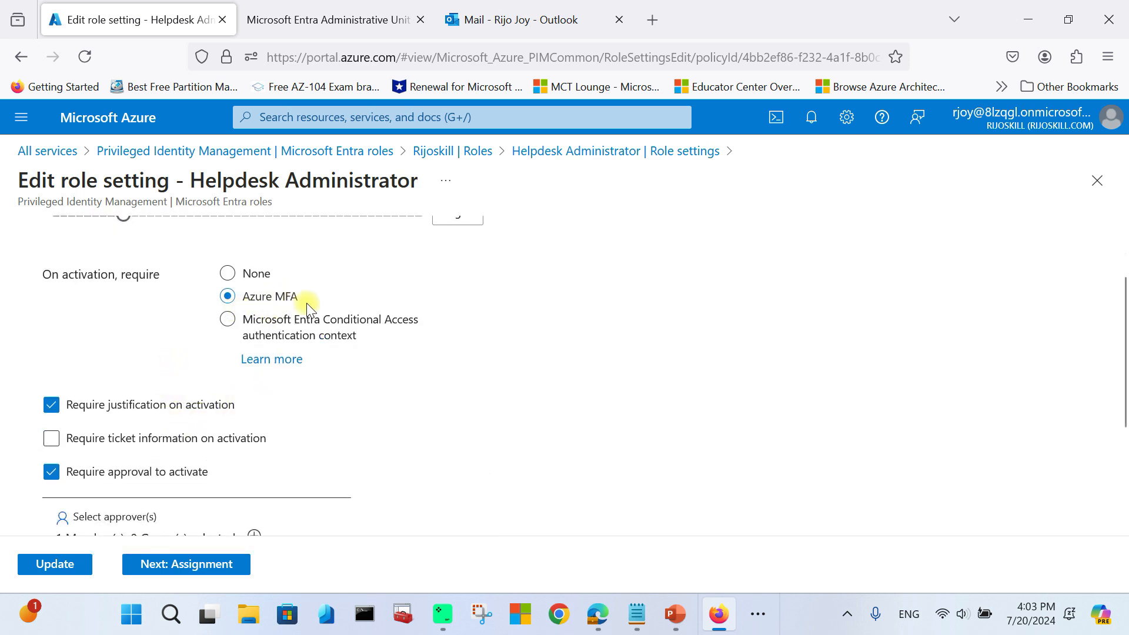
{"action": "scroll", "coordinate": [213, 411], "scroll_direction": "down", "scroll_amount": 2}
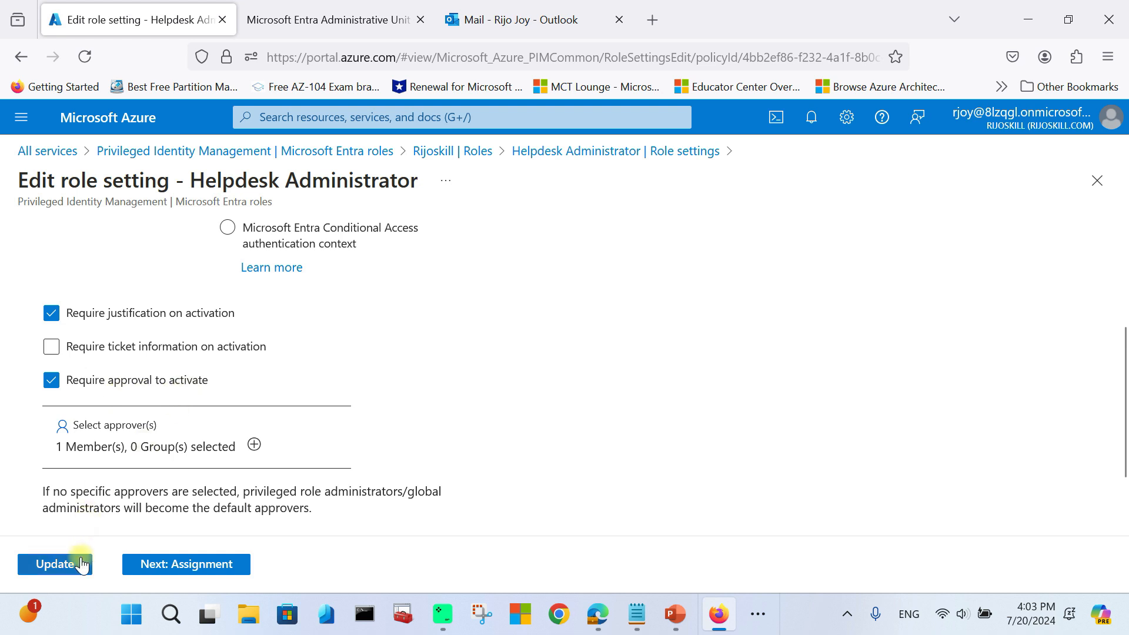
{"action": "scroll", "coordinate": [123, 487], "scroll_direction": "up", "scroll_amount": 4}
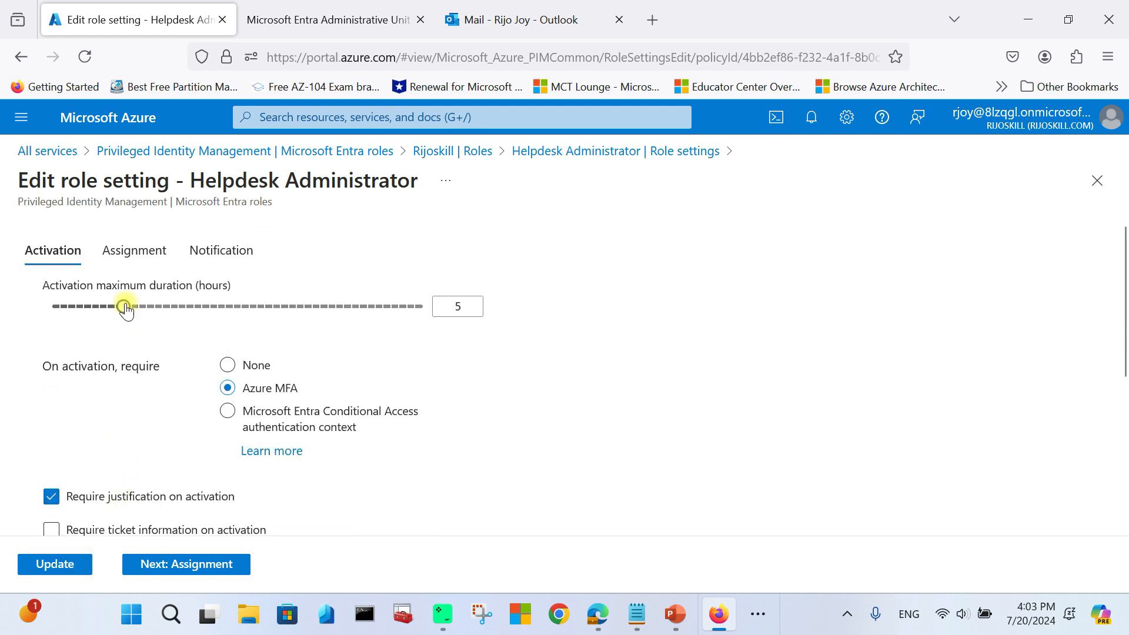
Step: On the Assignment tab, disallow permanent eligible assignments and keep them expiring after 1 Month
{"action": "left_click", "coordinate": [191, 564]}
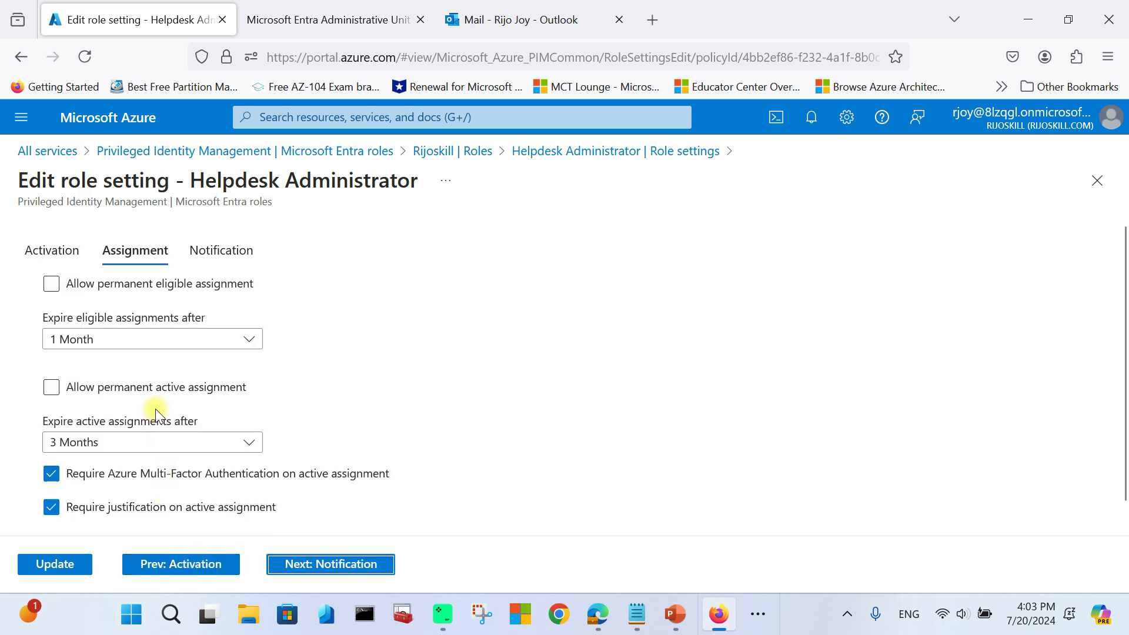
{"action": "left_click", "coordinate": [52, 288]}
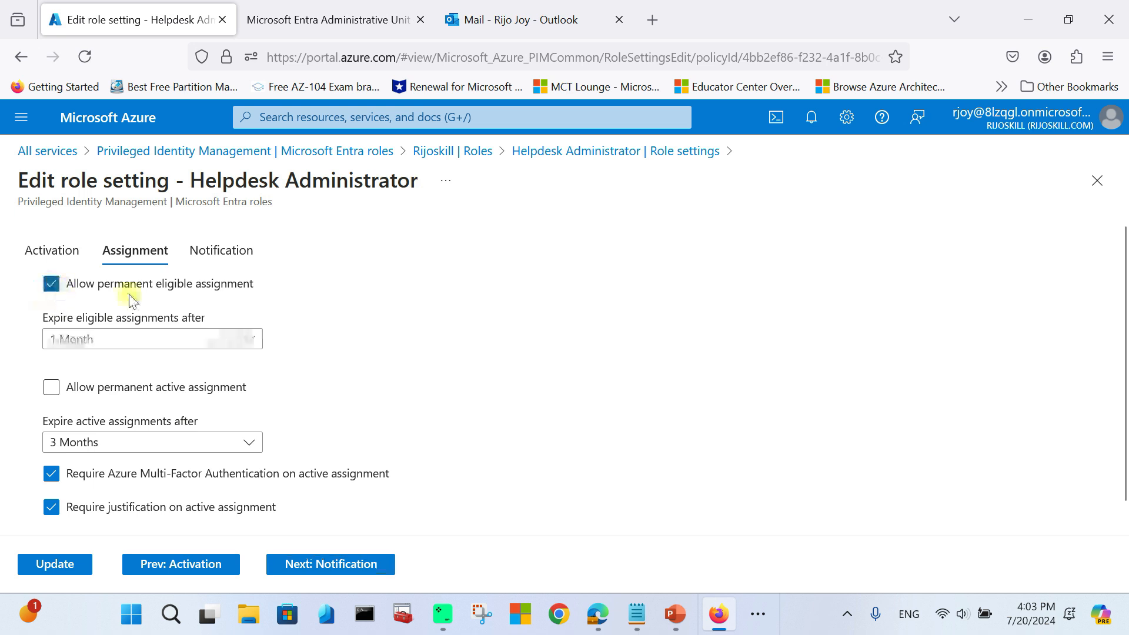
{"action": "left_click", "coordinate": [51, 285]}
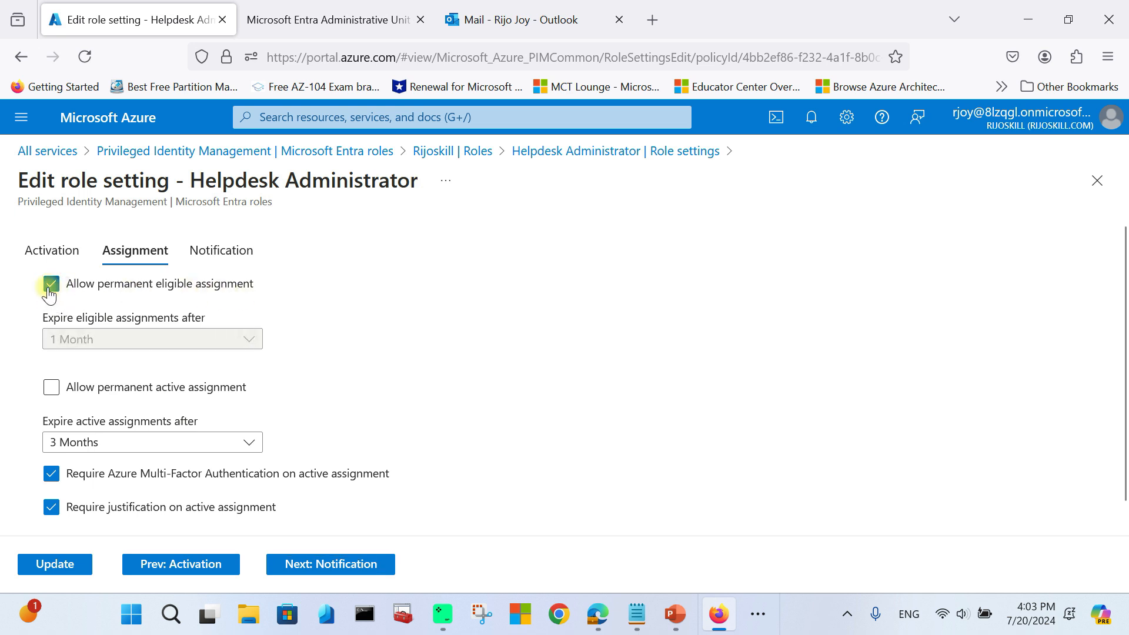
{"action": "left_click", "coordinate": [72, 340]}
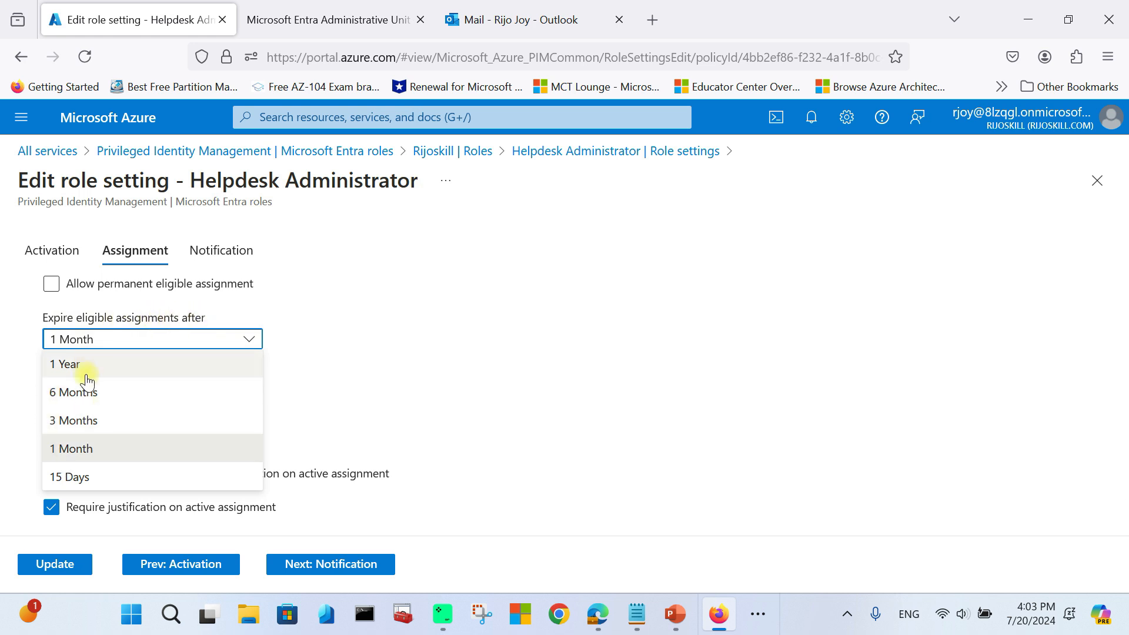
{"action": "left_click", "coordinate": [72, 454]}
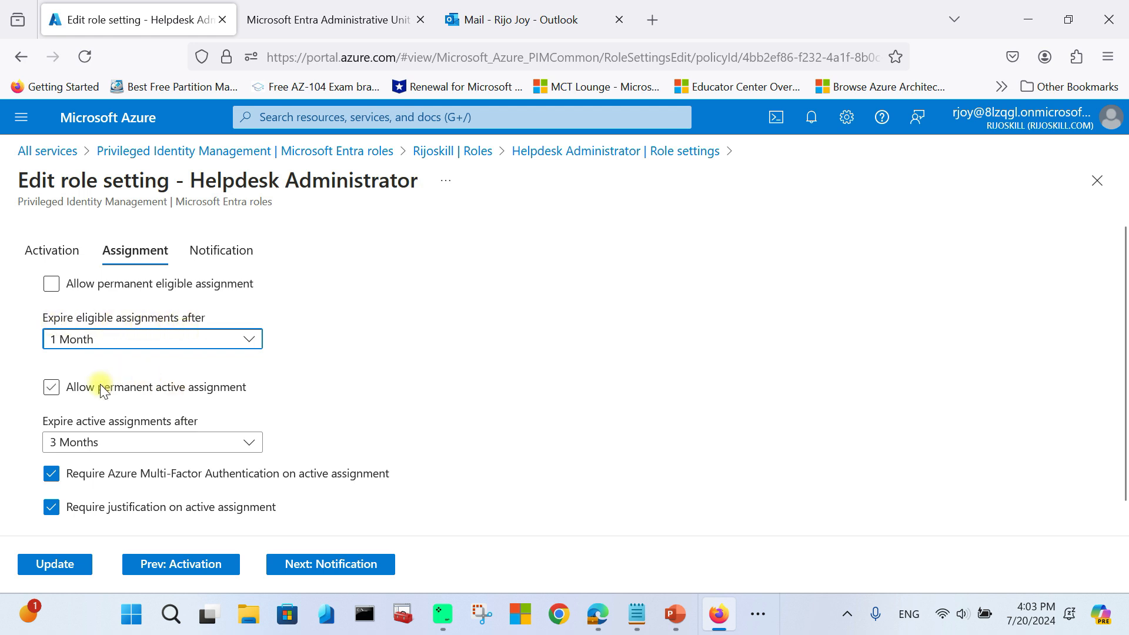
Step: Disallow permanent active assignments and set them to expire after 3 Months
{"action": "left_click", "coordinate": [70, 386]}
{"action": "scroll", "coordinate": [70, 393], "scroll_direction": "down", "scroll_amount": 1}
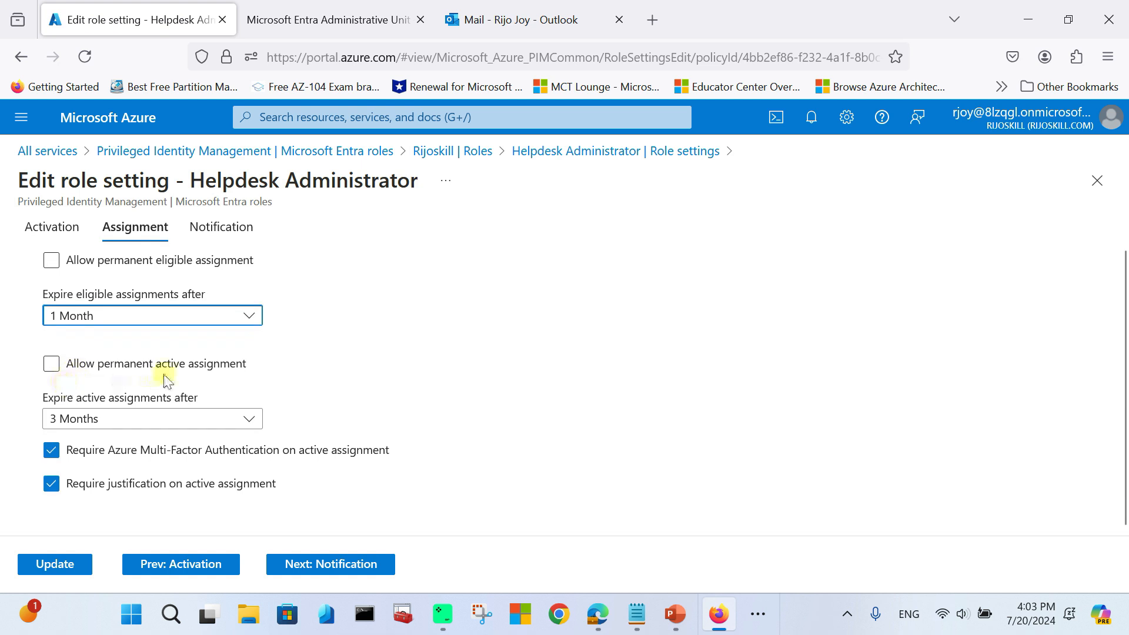
{"action": "left_click", "coordinate": [53, 370]}
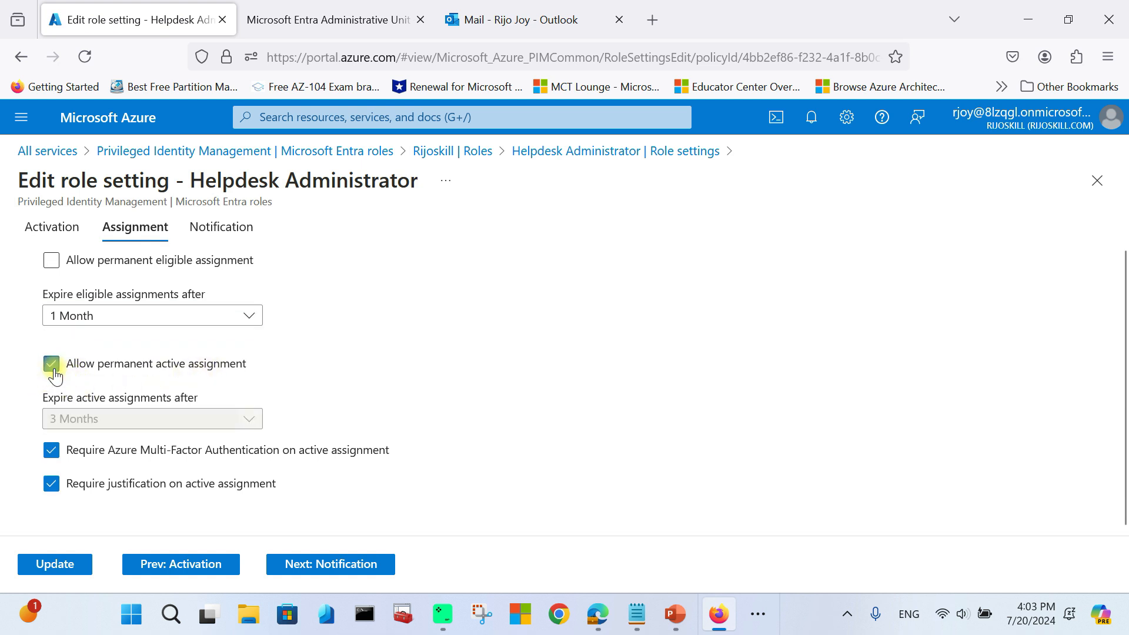
{"action": "left_click", "coordinate": [55, 377]}
{"action": "left_click", "coordinate": [93, 423]}
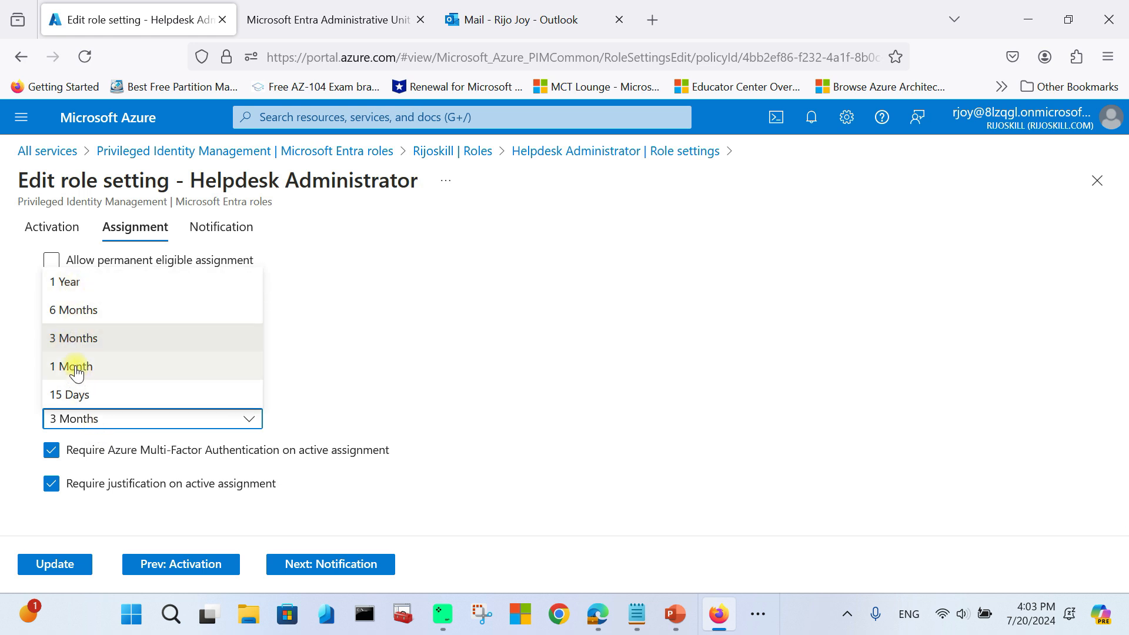
{"action": "left_click", "coordinate": [323, 351]}
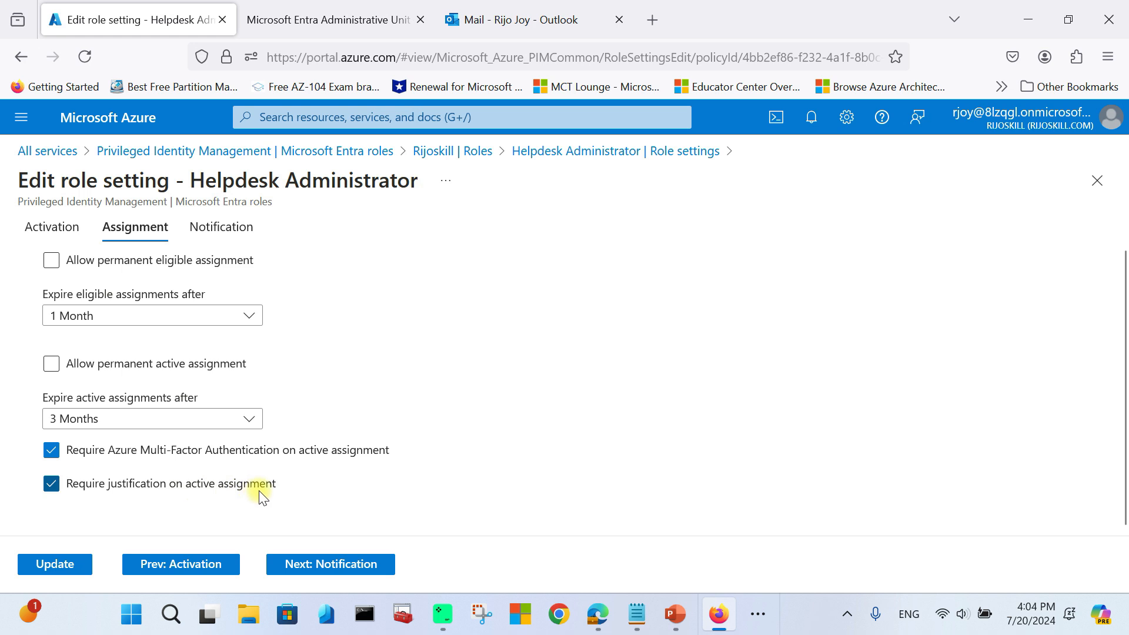
{"action": "scroll", "coordinate": [239, 472], "scroll_direction": "up", "scroll_amount": 1}
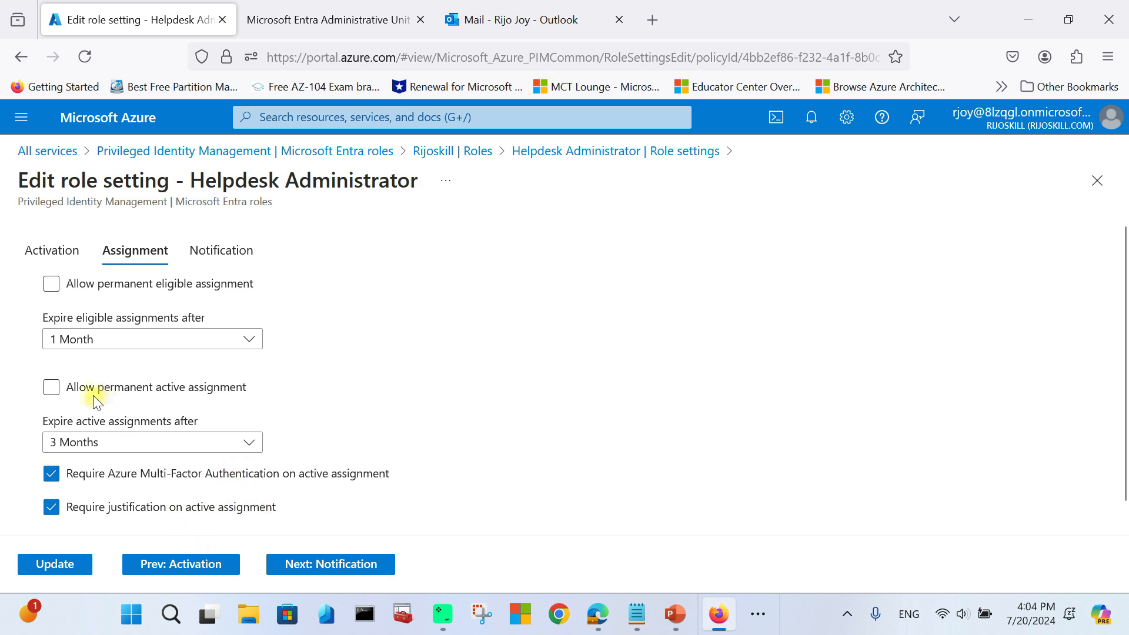
Step: Review the notification tables, leaving Admin, Assignee and Approver default recipients unchanged
{"action": "left_click", "coordinate": [307, 566]}
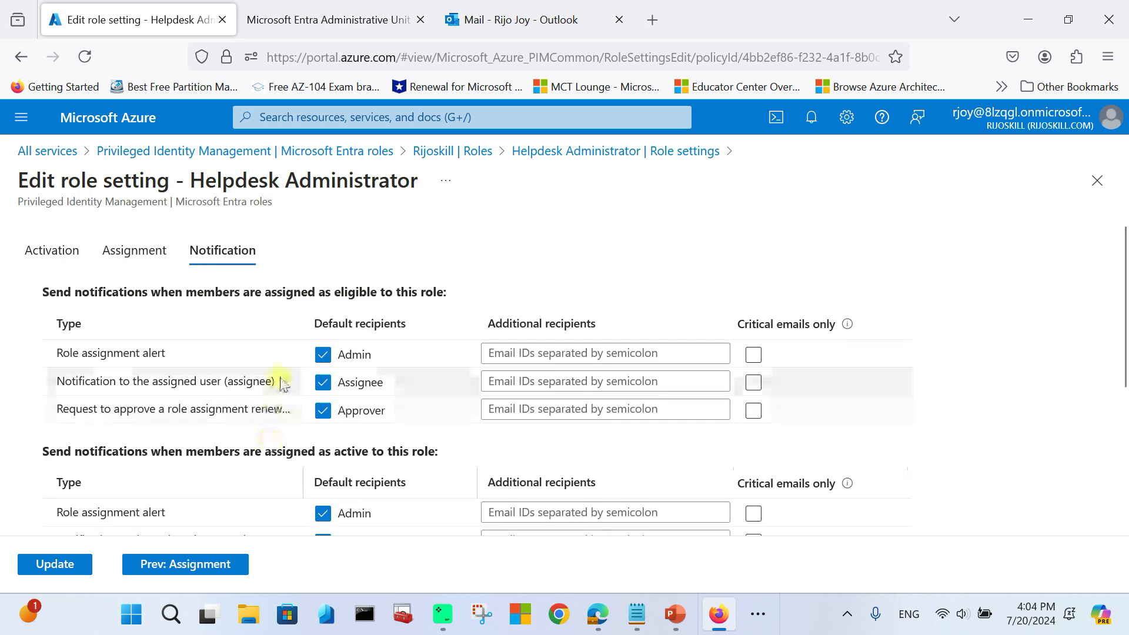
{"action": "scroll", "coordinate": [97, 305], "scroll_direction": "down", "scroll_amount": 2}
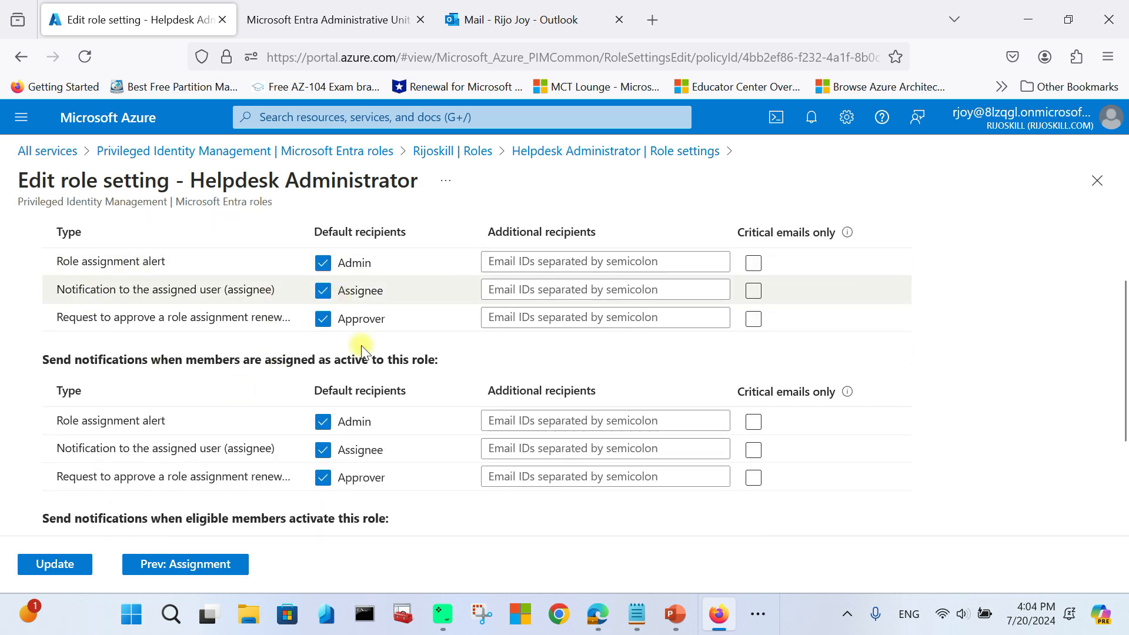
{"action": "scroll", "coordinate": [329, 330], "scroll_direction": "up", "scroll_amount": 2}
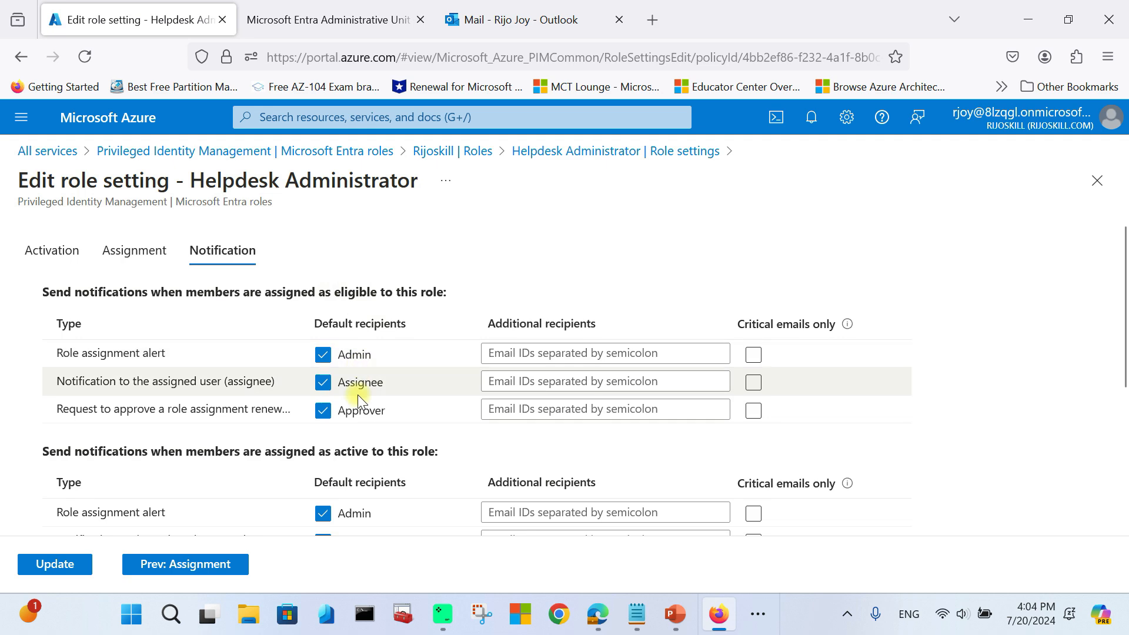
{"action": "scroll", "coordinate": [359, 430], "scroll_direction": "down", "scroll_amount": 2}
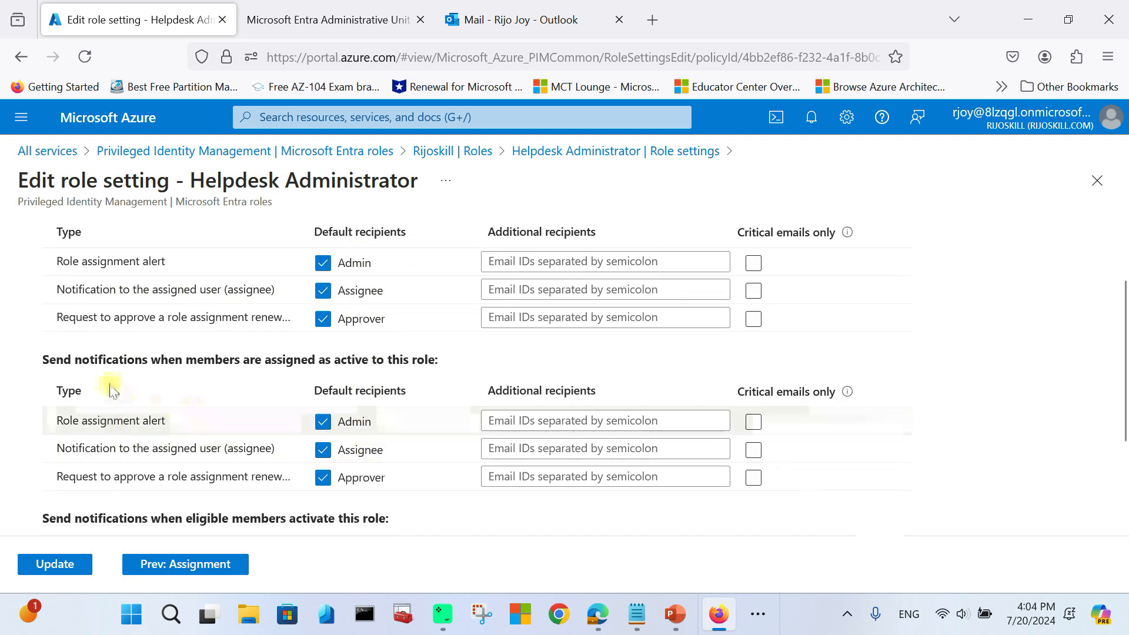
{"action": "scroll", "coordinate": [176, 373], "scroll_direction": "up", "scroll_amount": 2}
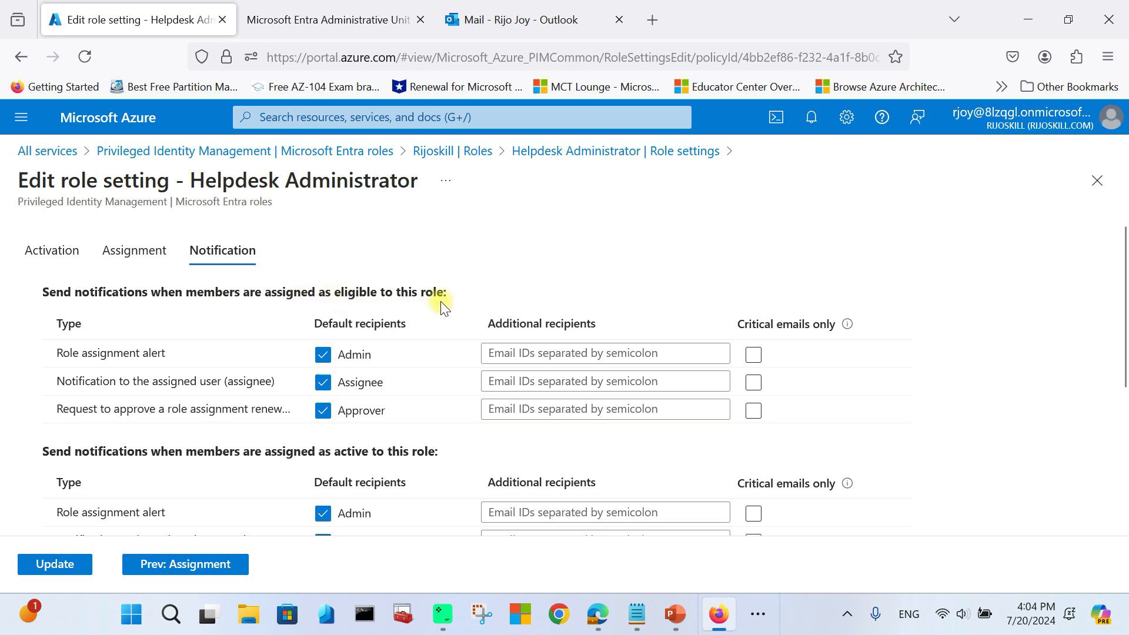
{"action": "scroll", "coordinate": [433, 309], "scroll_direction": "down", "scroll_amount": 2}
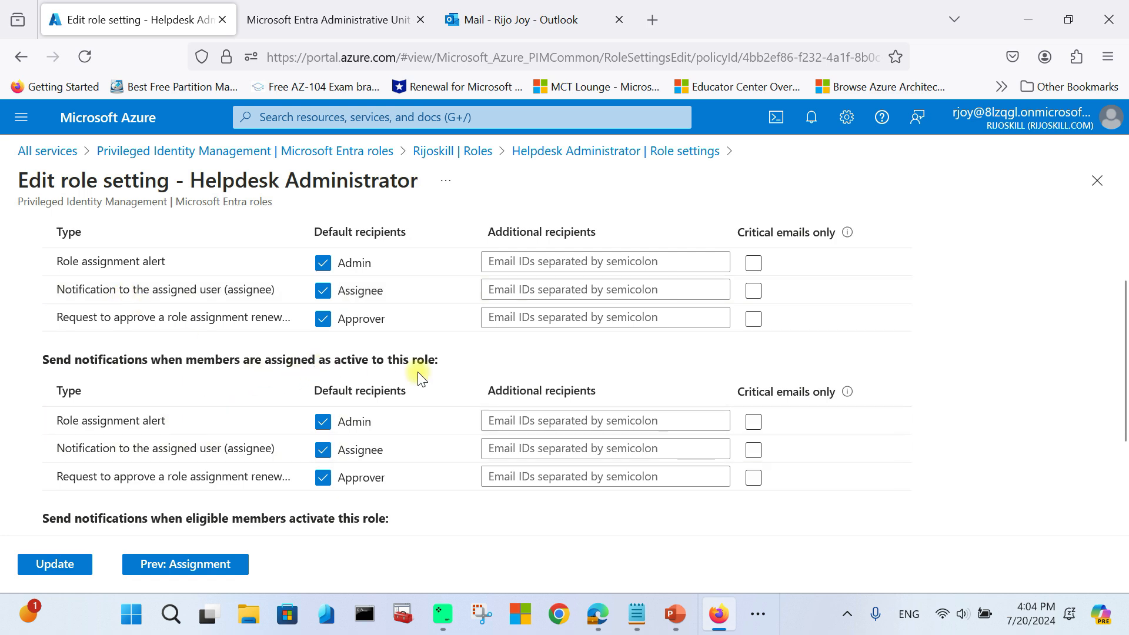
{"action": "scroll", "coordinate": [421, 377], "scroll_direction": "up", "scroll_amount": 2}
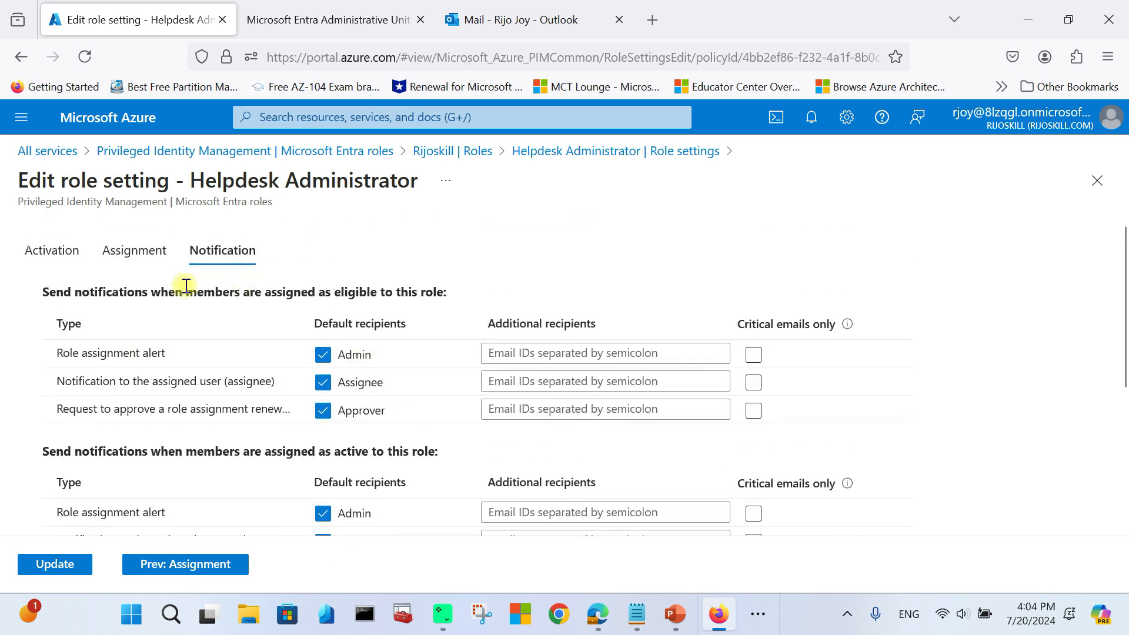
{"action": "scroll", "coordinate": [326, 334], "scroll_direction": "down", "scroll_amount": 2}
{"action": "scroll", "coordinate": [481, 377], "scroll_direction": "down", "scroll_amount": 2}
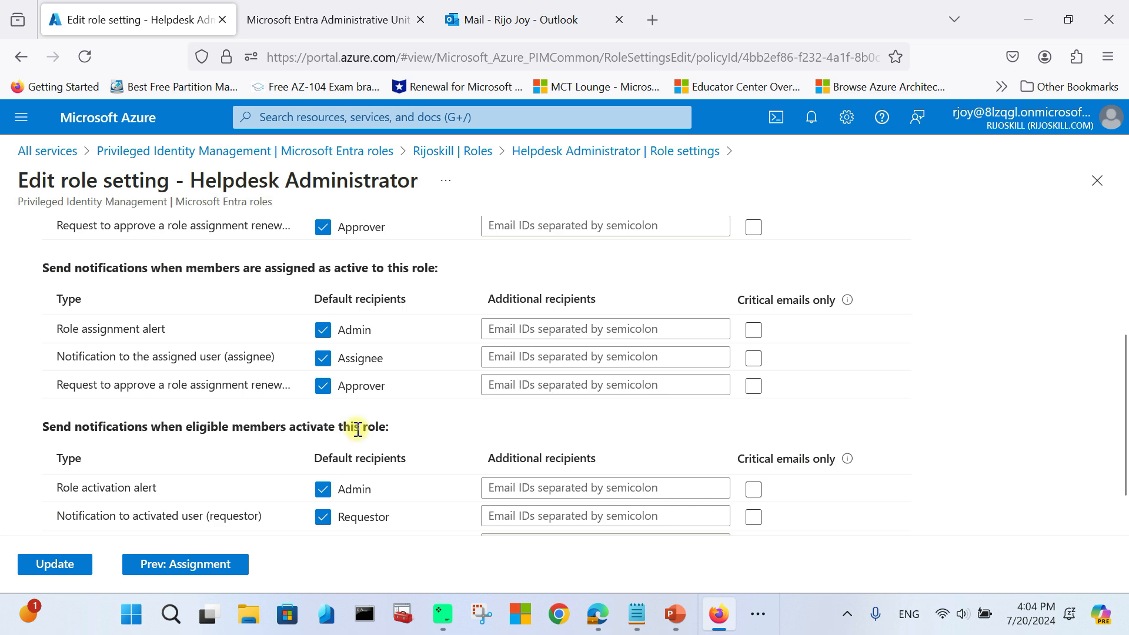
{"action": "scroll", "coordinate": [353, 434], "scroll_direction": "down", "scroll_amount": 1}
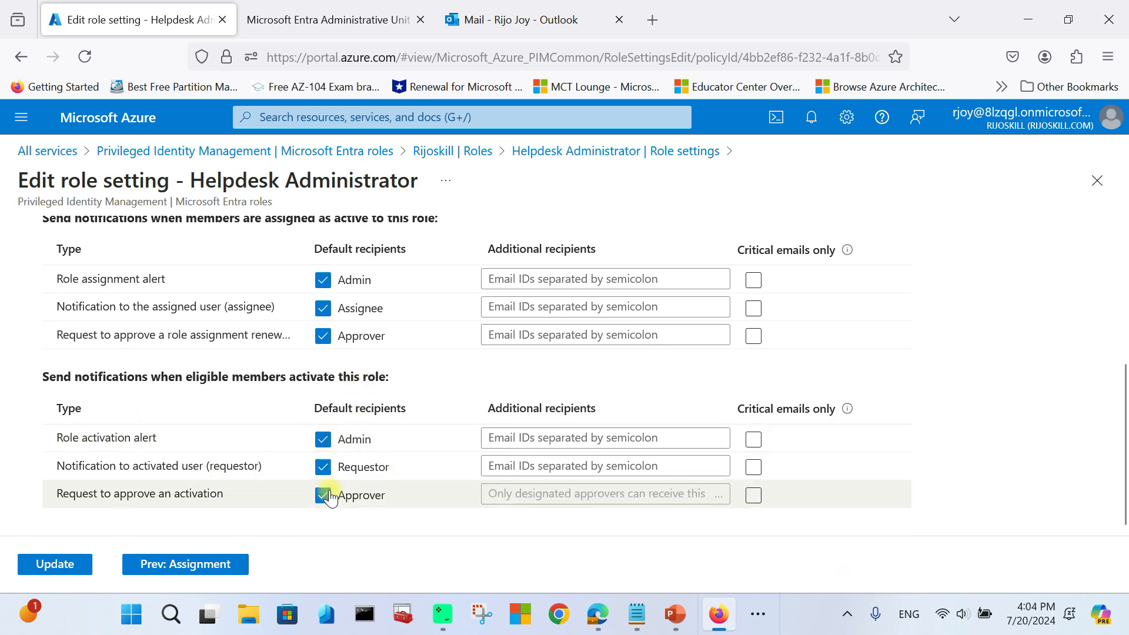
{"action": "scroll", "coordinate": [321, 459], "scroll_direction": "up", "scroll_amount": 3}
{"action": "scroll", "coordinate": [329, 433], "scroll_direction": "up", "scroll_amount": 2}
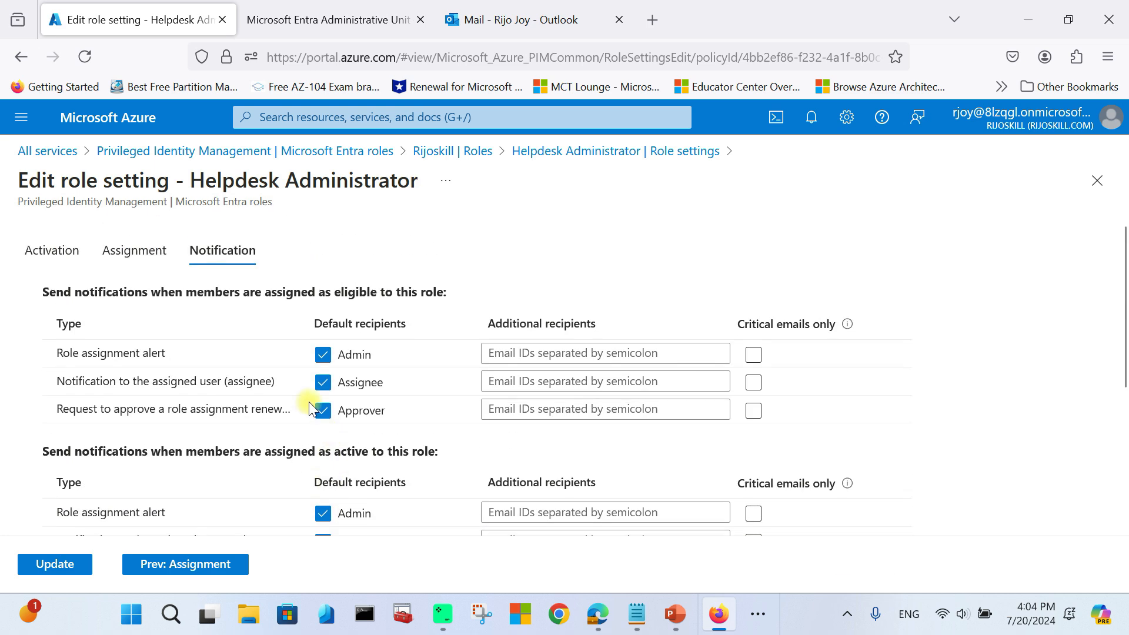
{"action": "left_click", "coordinate": [511, 351]}
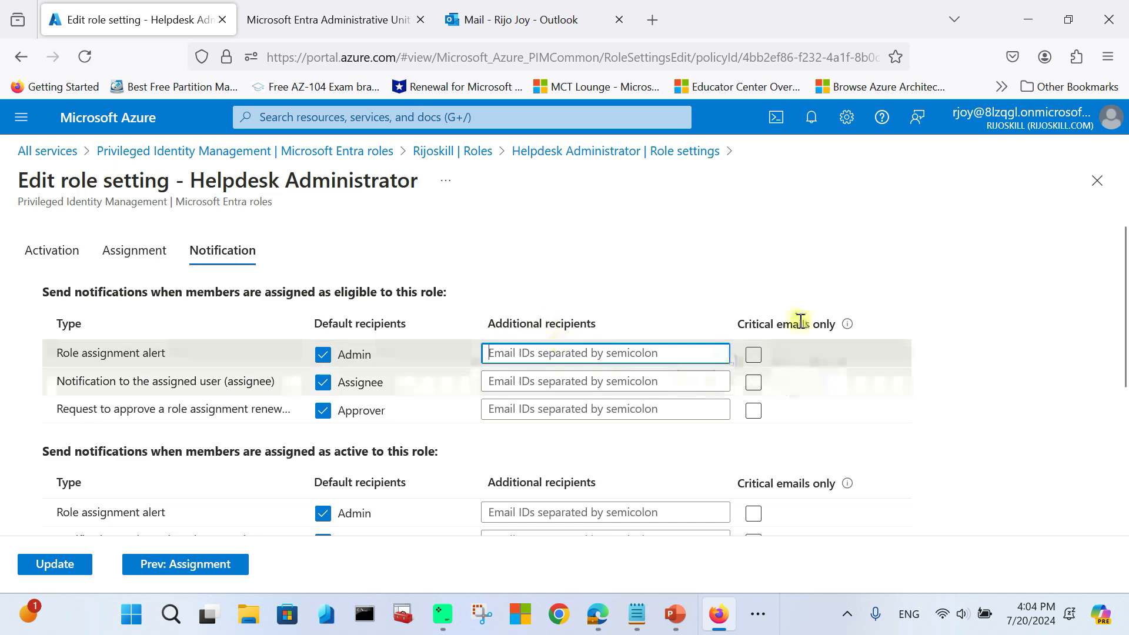
{"action": "scroll", "coordinate": [320, 414], "scroll_direction": "down", "scroll_amount": 2}
{"action": "scroll", "coordinate": [313, 461], "scroll_direction": "up", "scroll_amount": 2}
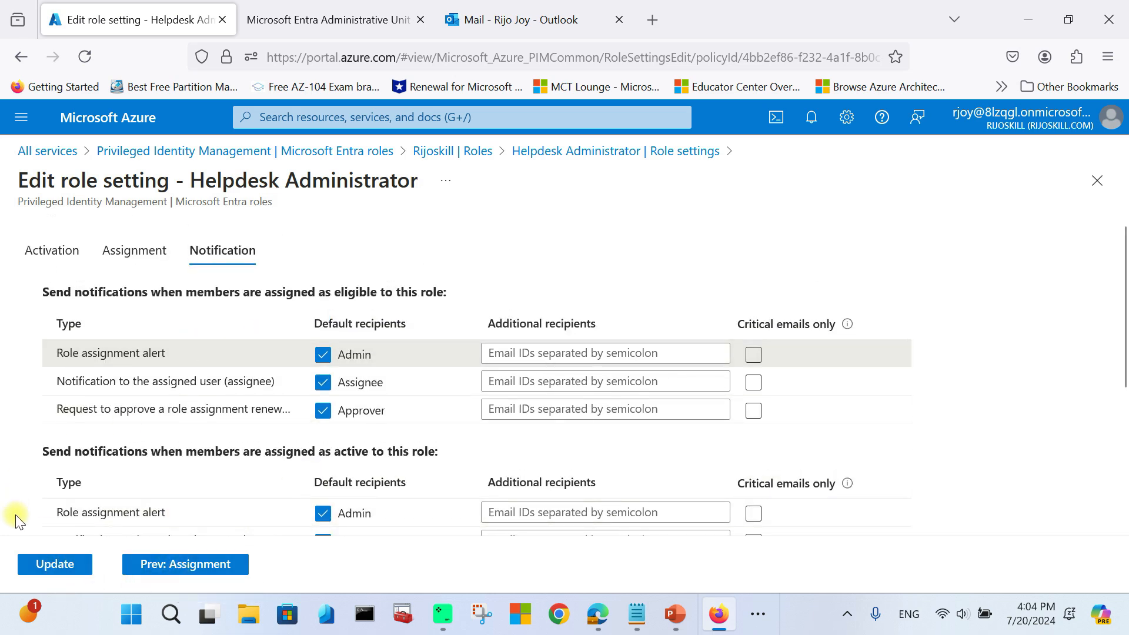
{"action": "scroll", "coordinate": [171, 336], "scroll_direction": "down", "scroll_amount": 2}
{"action": "scroll", "coordinate": [184, 351], "scroll_direction": "up", "scroll_amount": 2}
Step: Review Helpdesk Administrator settings: 8-hour activation, MFA, approval, 1-month eligible and 3-month active expiry
{"action": "left_click", "coordinate": [1098, 181]}
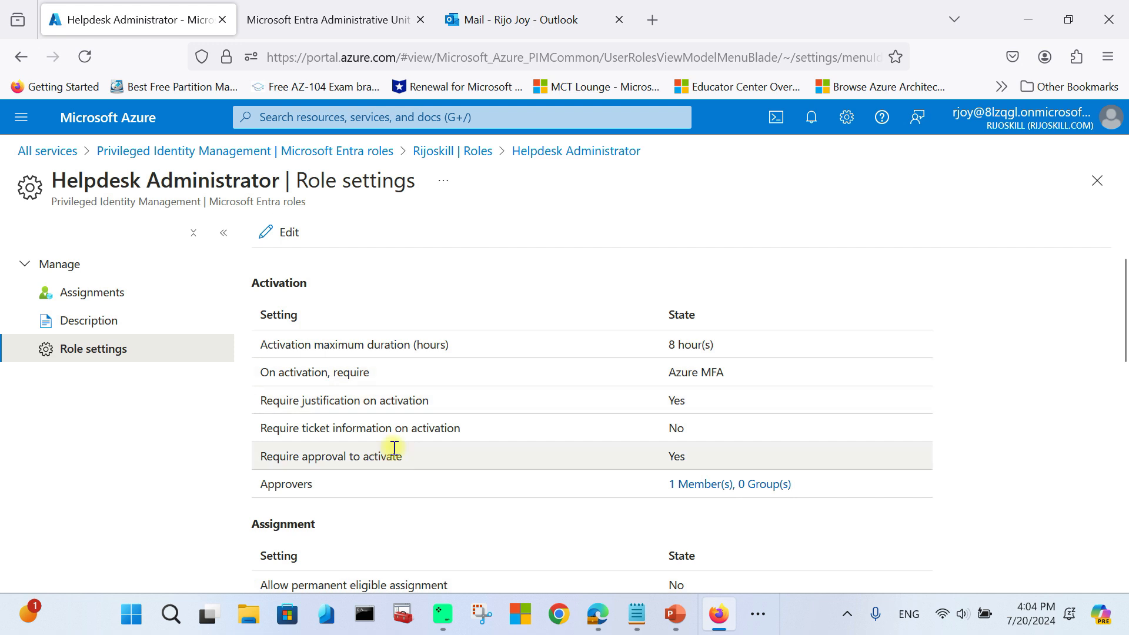
{"action": "scroll", "coordinate": [542, 389], "scroll_direction": "down", "scroll_amount": 3}
{"action": "scroll", "coordinate": [353, 394], "scroll_direction": "up", "scroll_amount": 3}
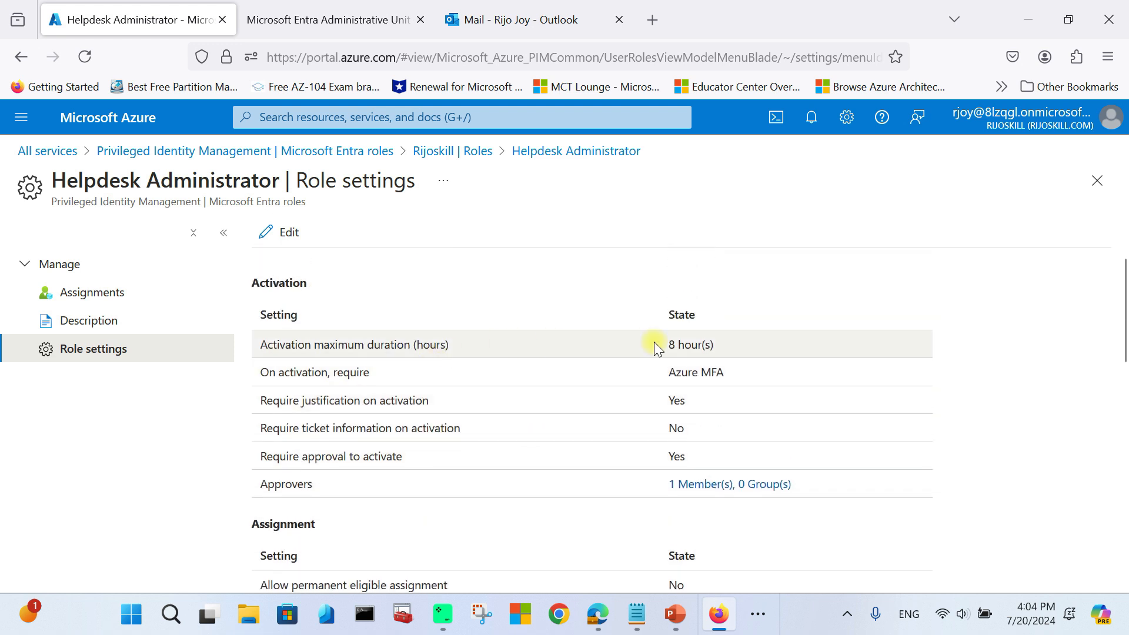
{"action": "scroll", "coordinate": [654, 344], "scroll_direction": "down", "scroll_amount": 3}
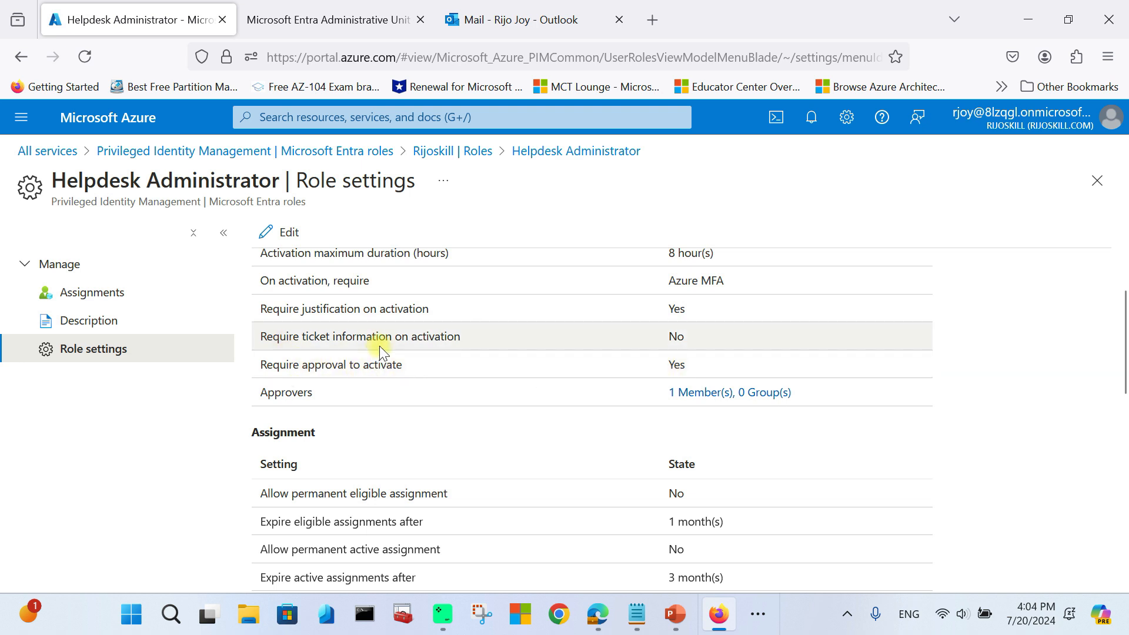
{"action": "scroll", "coordinate": [411, 353], "scroll_direction": "up", "scroll_amount": 2}
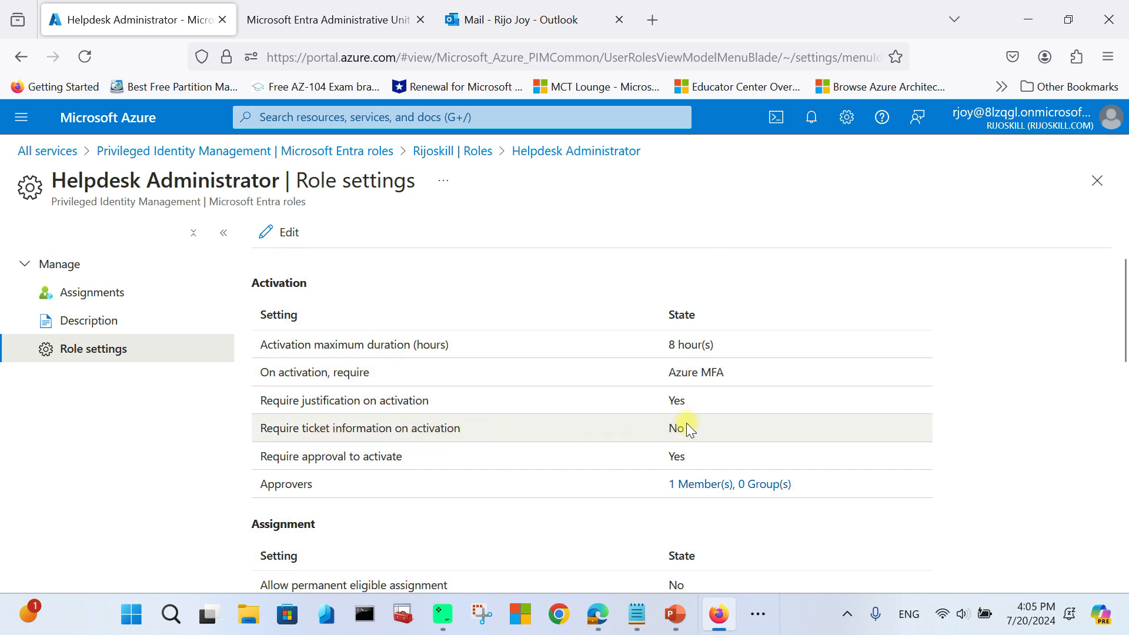
{"action": "scroll", "coordinate": [667, 427], "scroll_direction": "down", "scroll_amount": 4}
{"action": "scroll", "coordinate": [345, 330], "scroll_direction": "down", "scroll_amount": 2}
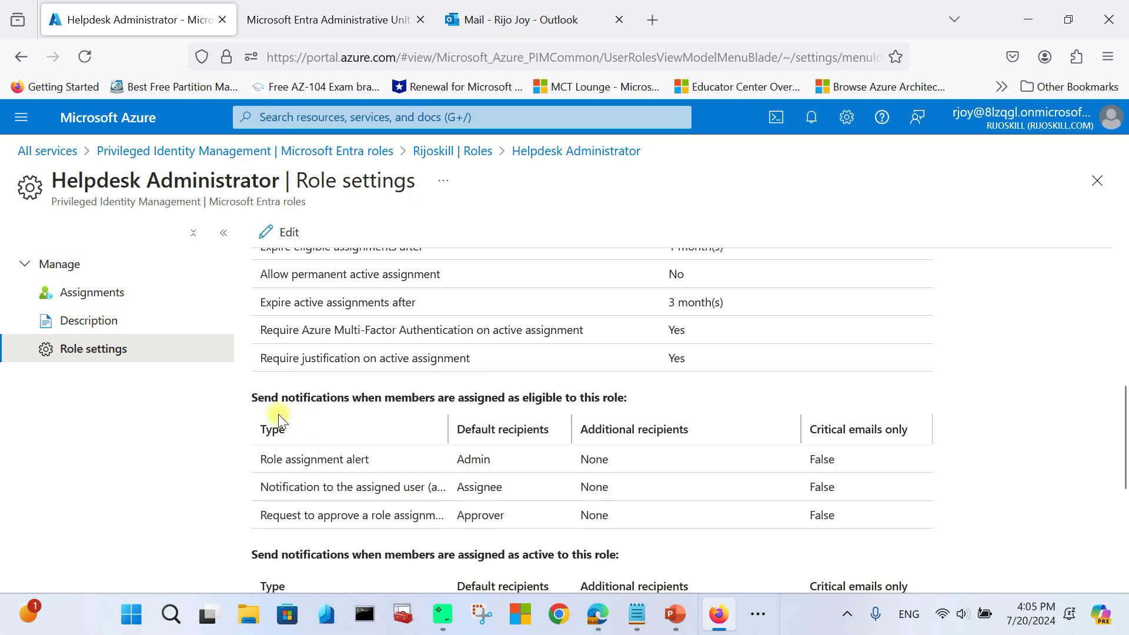
{"action": "scroll", "coordinate": [517, 453], "scroll_direction": "down", "scroll_amount": 5}
{"action": "scroll", "coordinate": [520, 481], "scroll_direction": "up", "scroll_amount": 10}
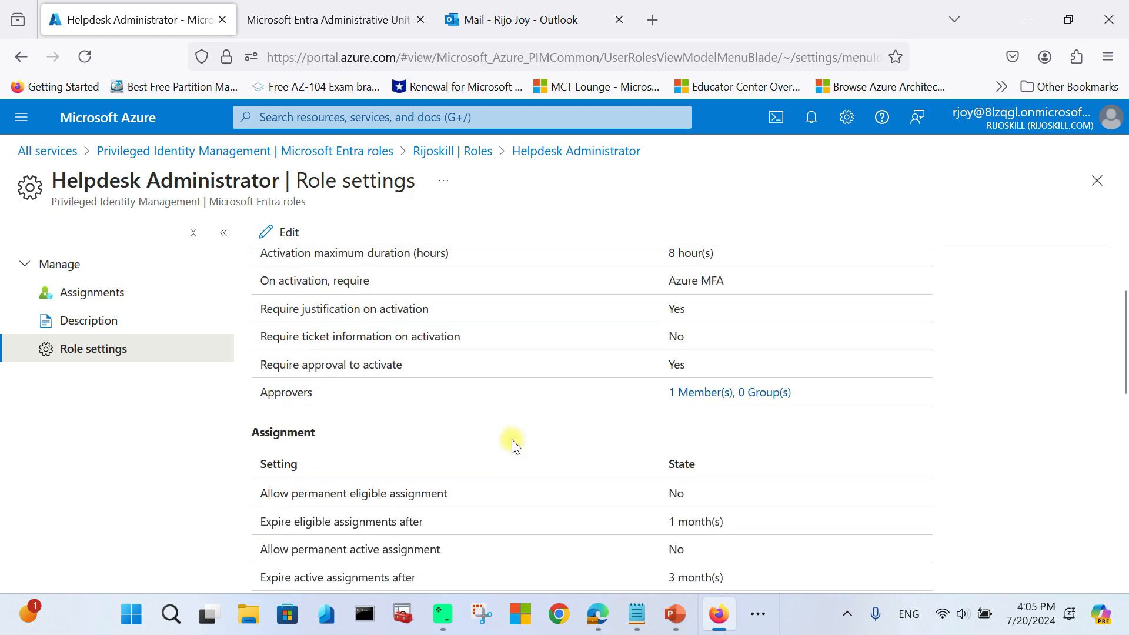
{"action": "scroll", "coordinate": [512, 441], "scroll_direction": "up", "scroll_amount": 2}
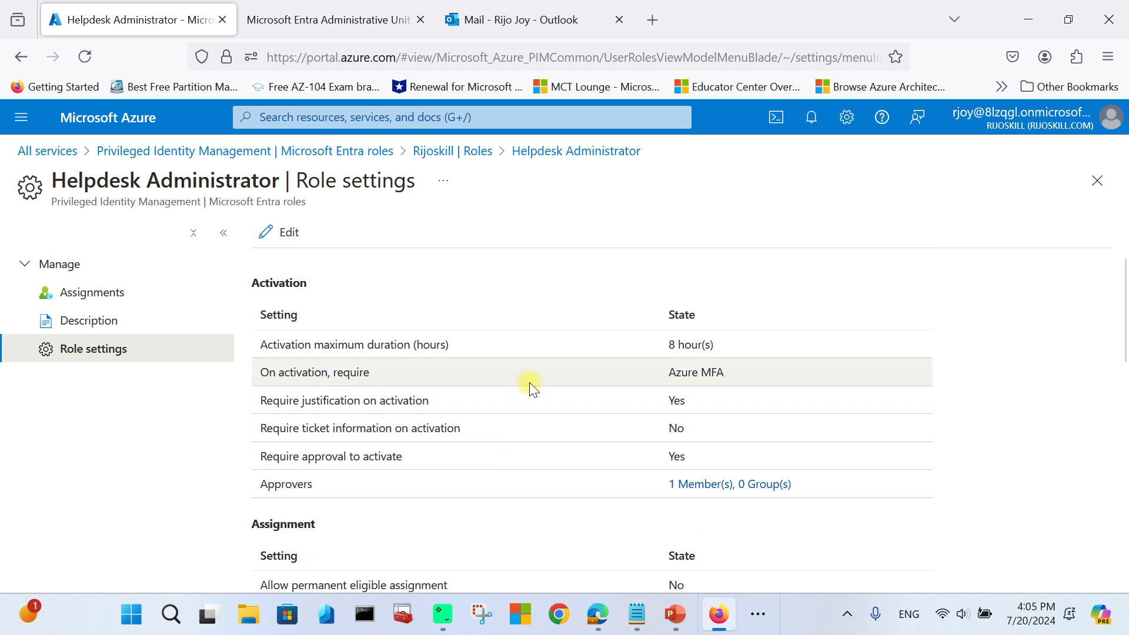
Step: Begin a new Helpdesk Administrator assignment with the scope type kept as Directory
{"action": "left_click", "coordinate": [93, 296]}
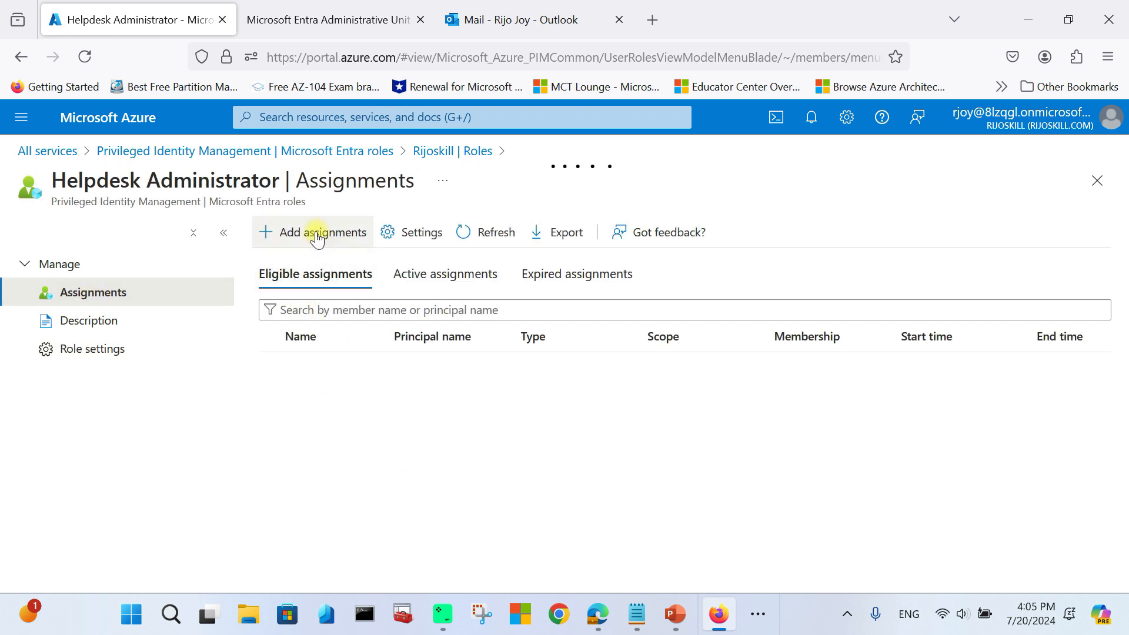
{"action": "left_click", "coordinate": [317, 235]}
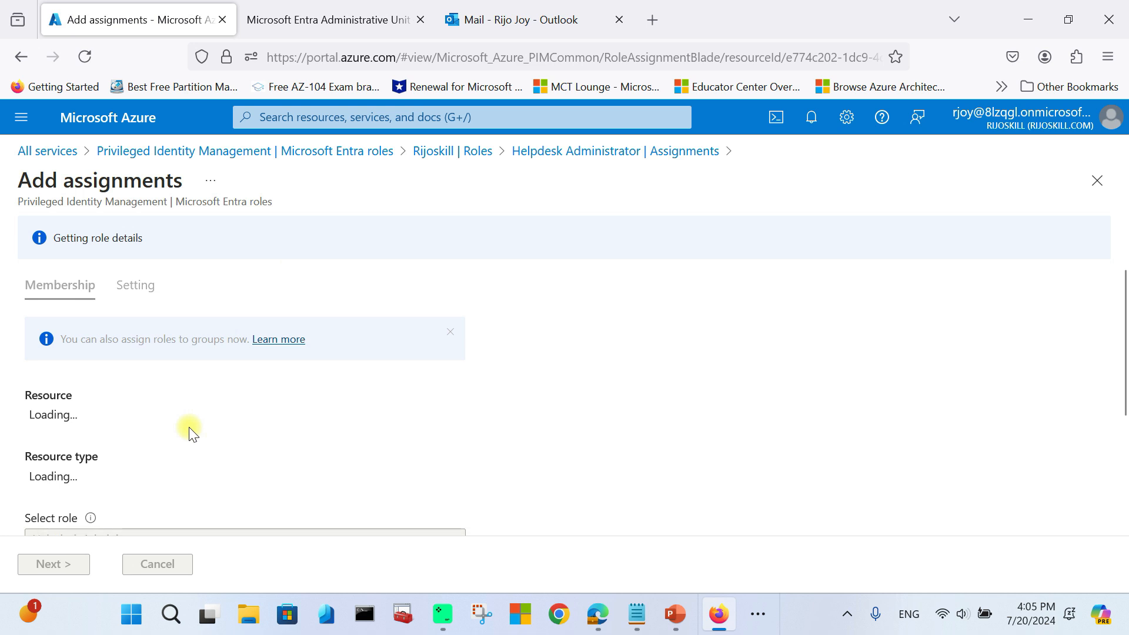
{"action": "scroll", "coordinate": [160, 403], "scroll_direction": "down", "scroll_amount": 4}
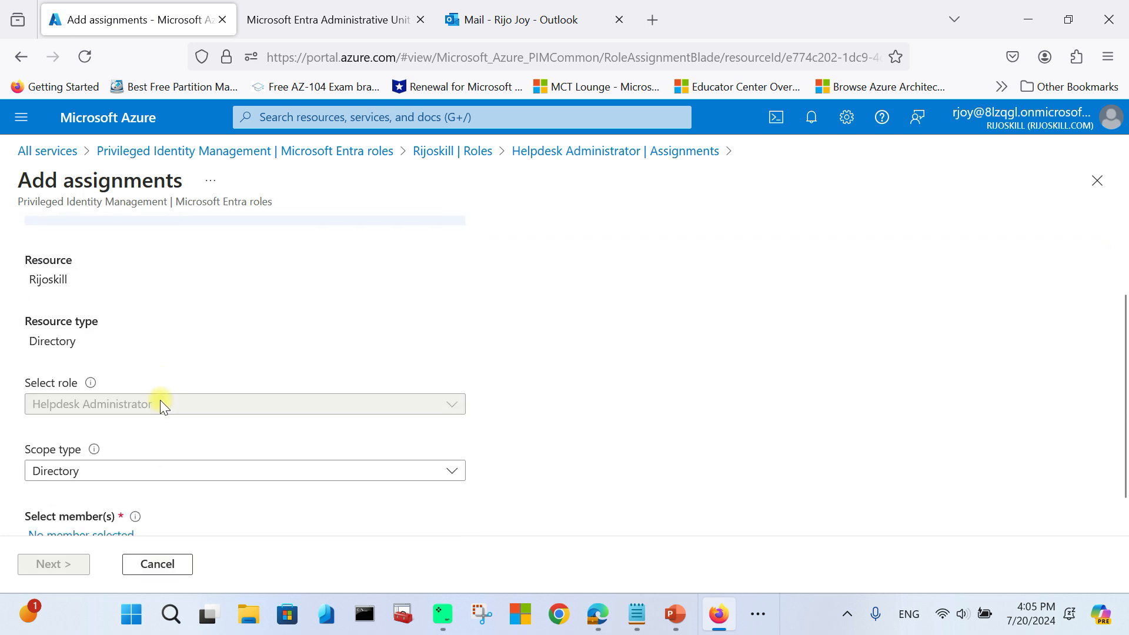
{"action": "left_click", "coordinate": [49, 431]}
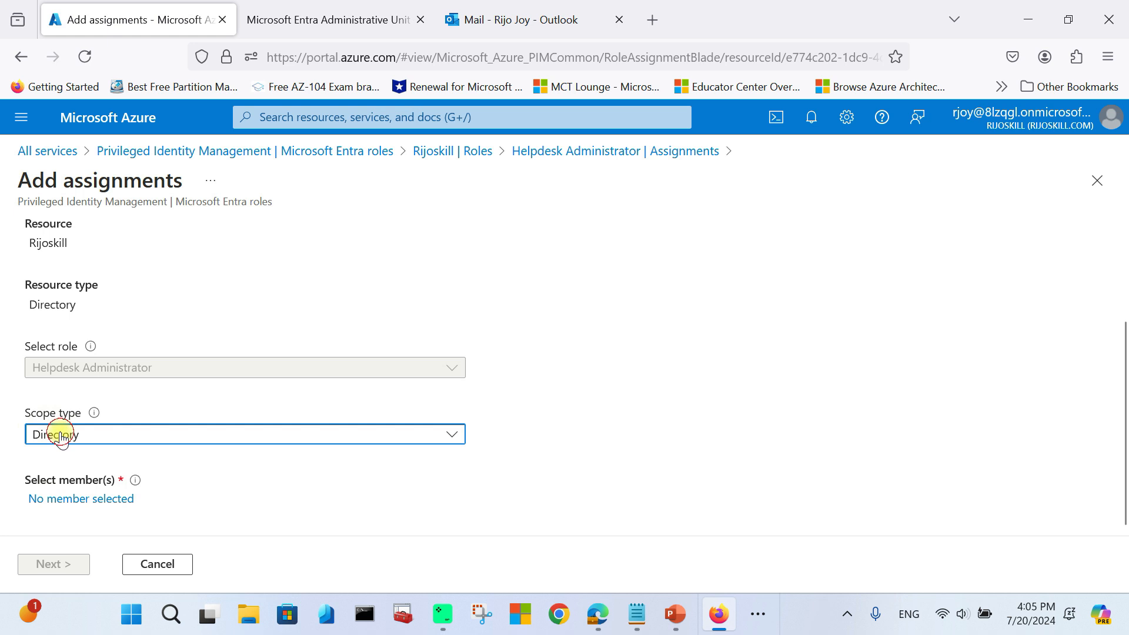
{"action": "left_click", "coordinate": [65, 488]}
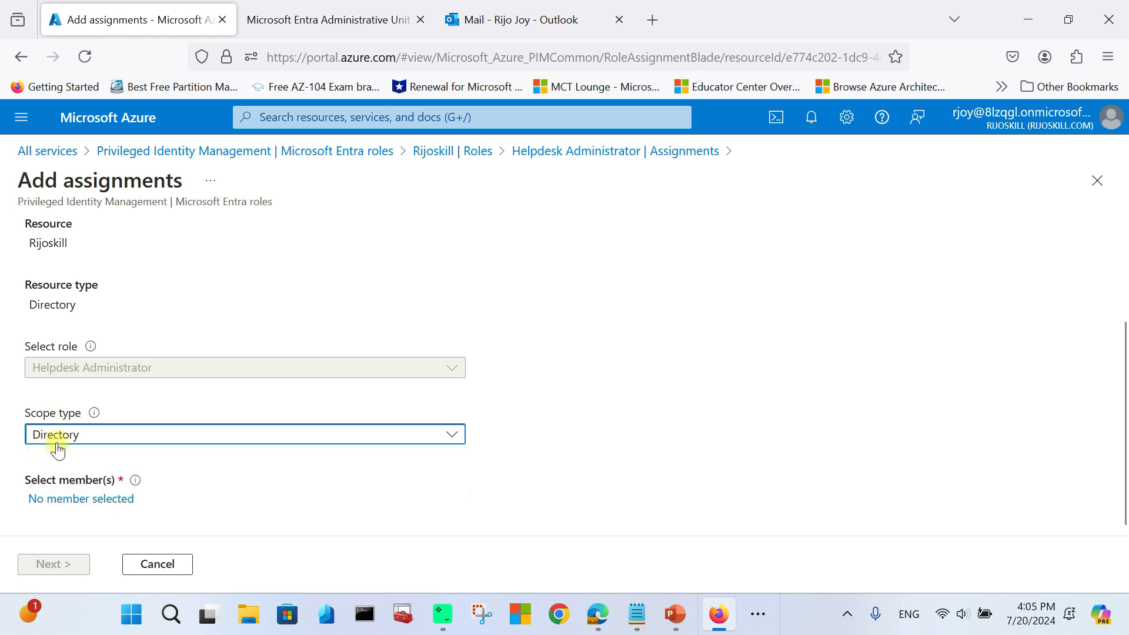
Step: Choose the user from the Users list as the assignment's member
{"action": "left_click", "coordinate": [93, 501]}
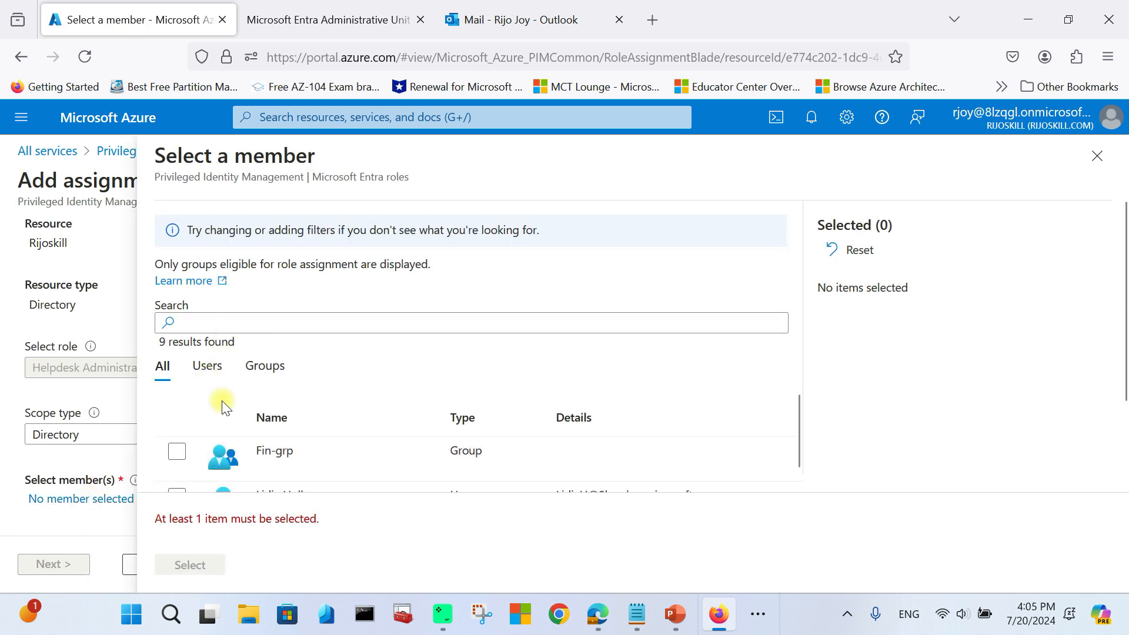
{"action": "left_click", "coordinate": [207, 366]}
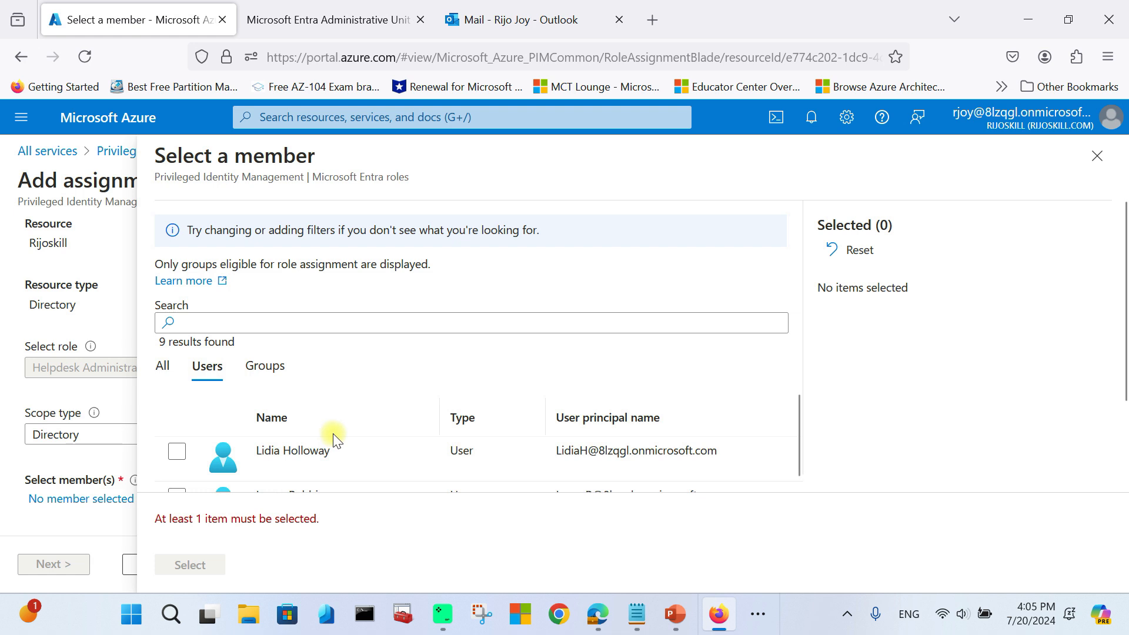
{"action": "left_click", "coordinate": [177, 452]}
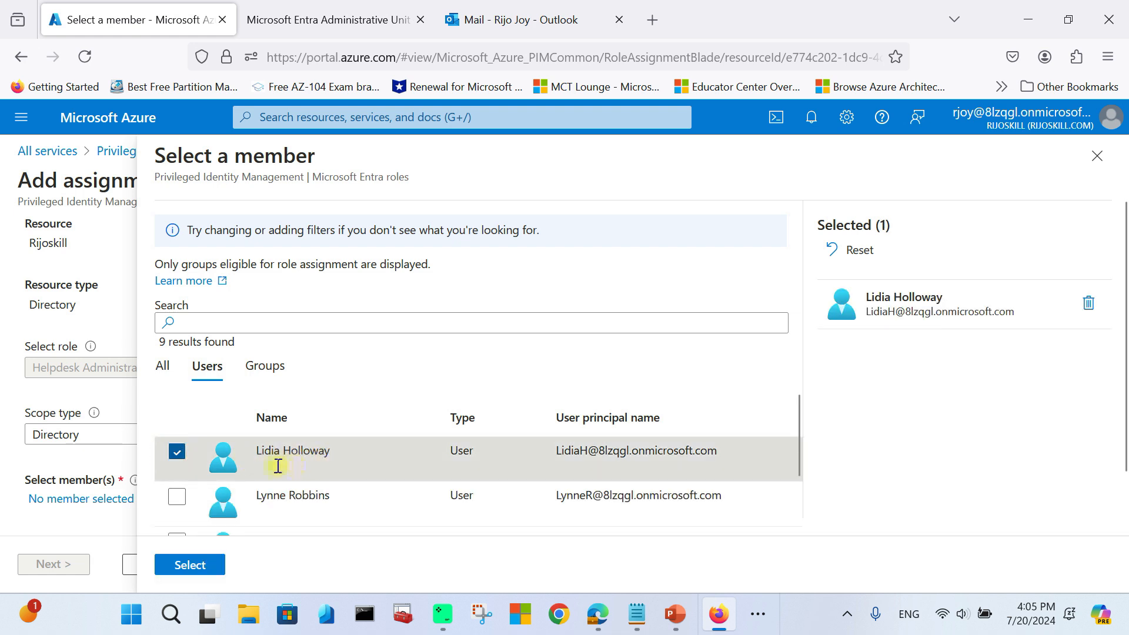
{"action": "left_click", "coordinate": [189, 564]}
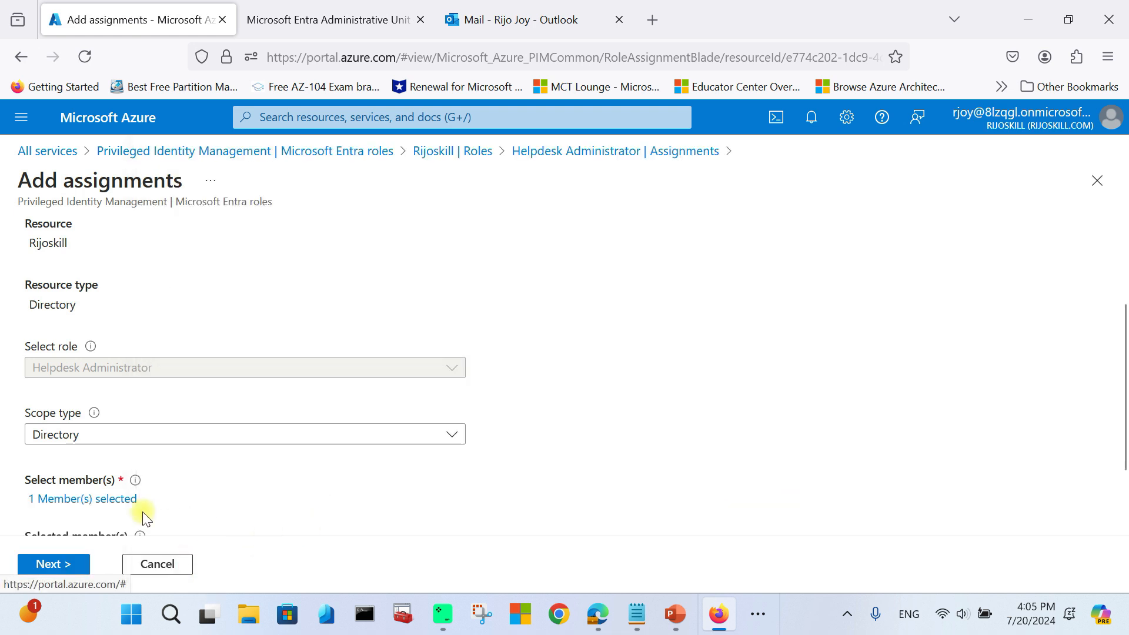
{"action": "scroll", "coordinate": [105, 488], "scroll_direction": "down", "scroll_amount": 3}
Step: Note the 1-month eligible maximum and try assignment end dates of September 7 and 24
{"action": "left_click", "coordinate": [55, 563]}
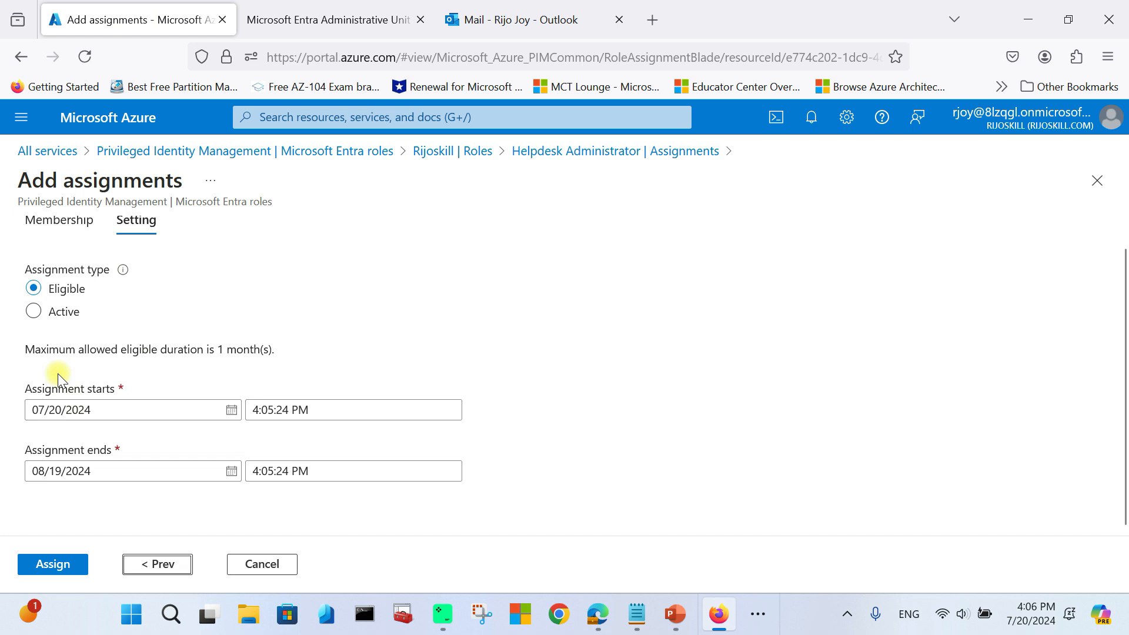
{"action": "left_click_drag", "start_coordinate": [218, 350], "coordinate": [248, 348]}
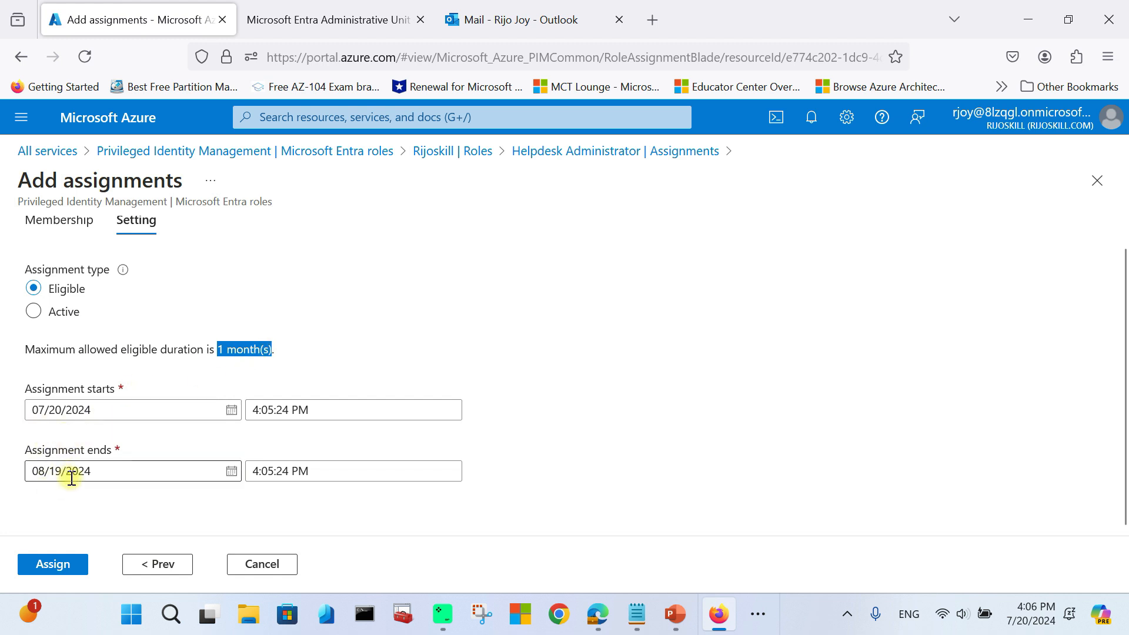
{"action": "left_click", "coordinate": [232, 474]}
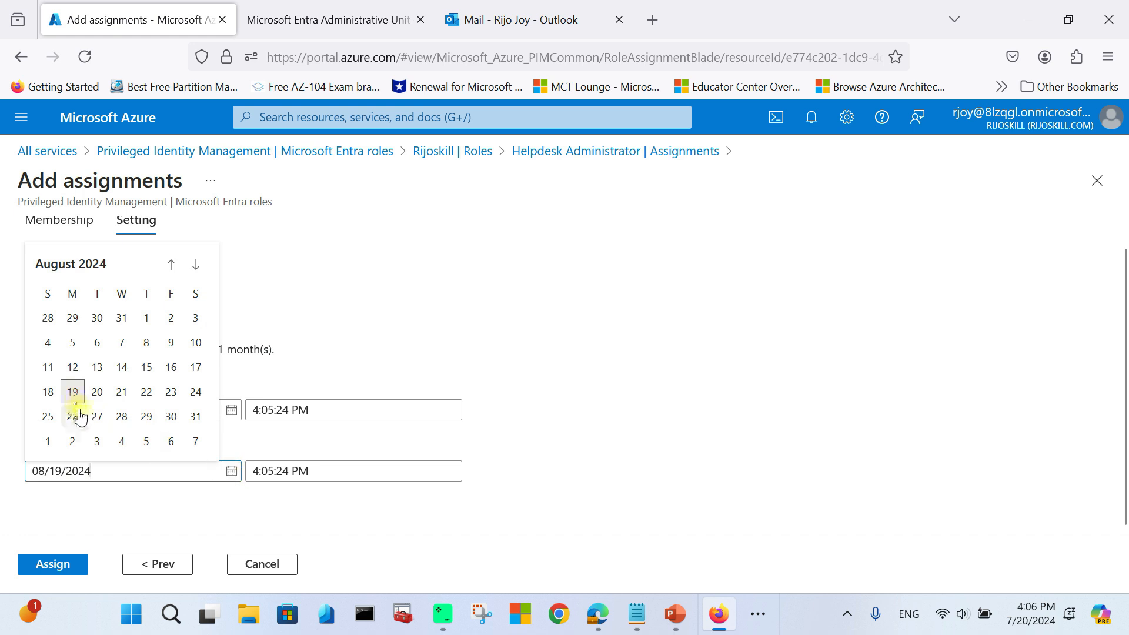
{"action": "left_click", "coordinate": [196, 441]}
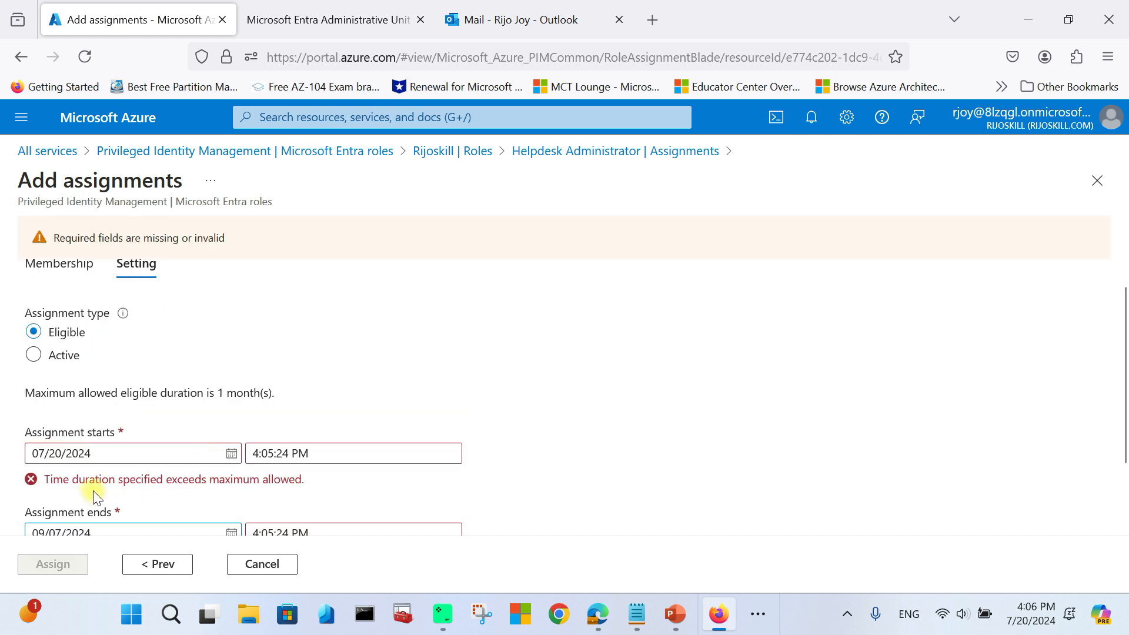
{"action": "scroll", "coordinate": [92, 490], "scroll_direction": "down", "scroll_amount": 2}
{"action": "left_click", "coordinate": [231, 453]}
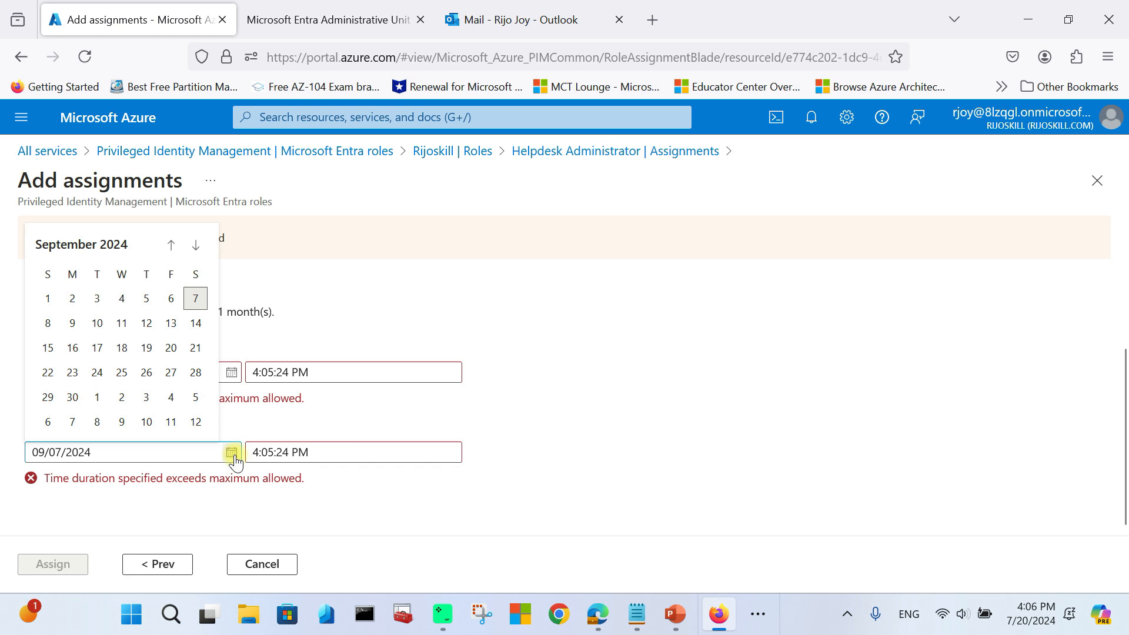
{"action": "left_click", "coordinate": [95, 374]}
{"action": "left_click", "coordinate": [108, 457]}
{"action": "scroll", "coordinate": [60, 392], "scroll_direction": "down", "scroll_amount": 1}
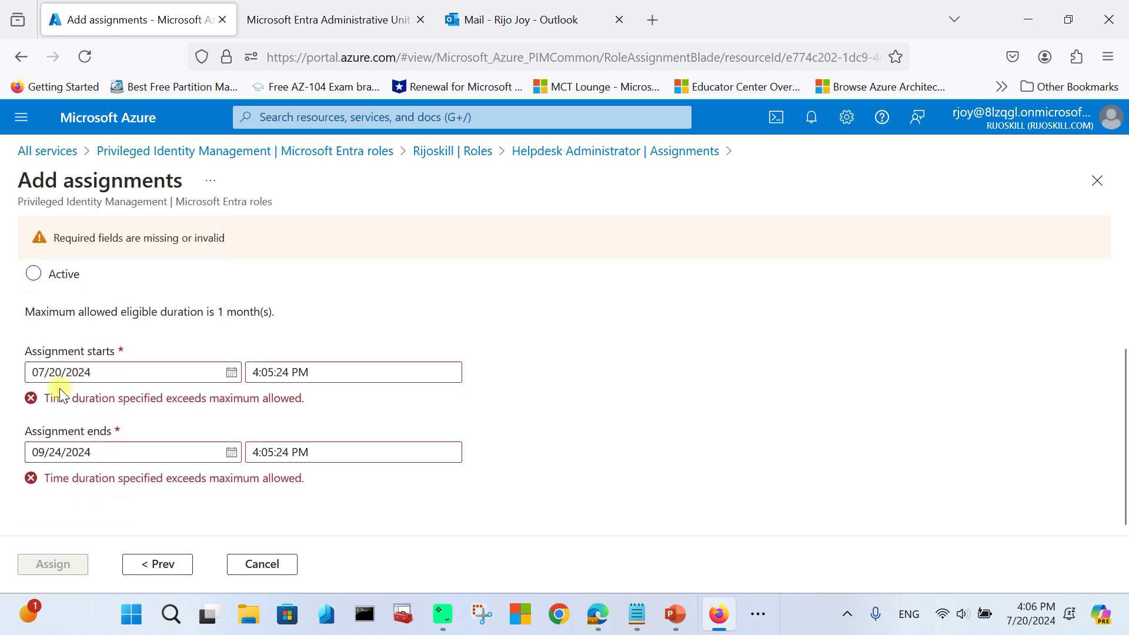
Step: Change the assignment end date to October 8, then back to August 6
{"action": "left_click", "coordinate": [230, 452]}
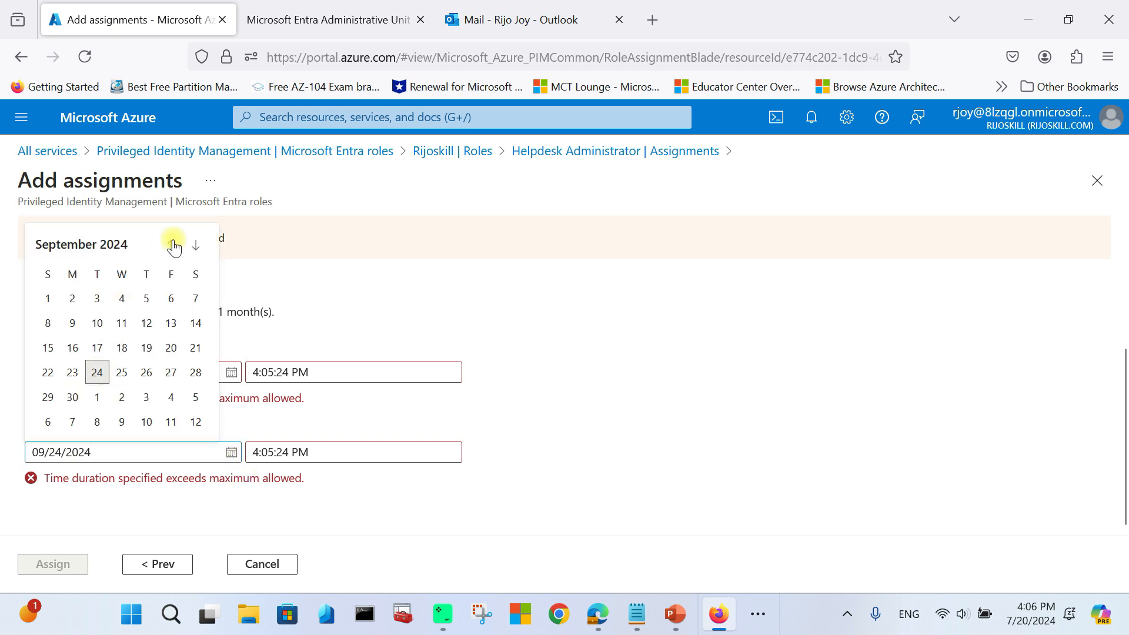
{"action": "left_click", "coordinate": [196, 246]}
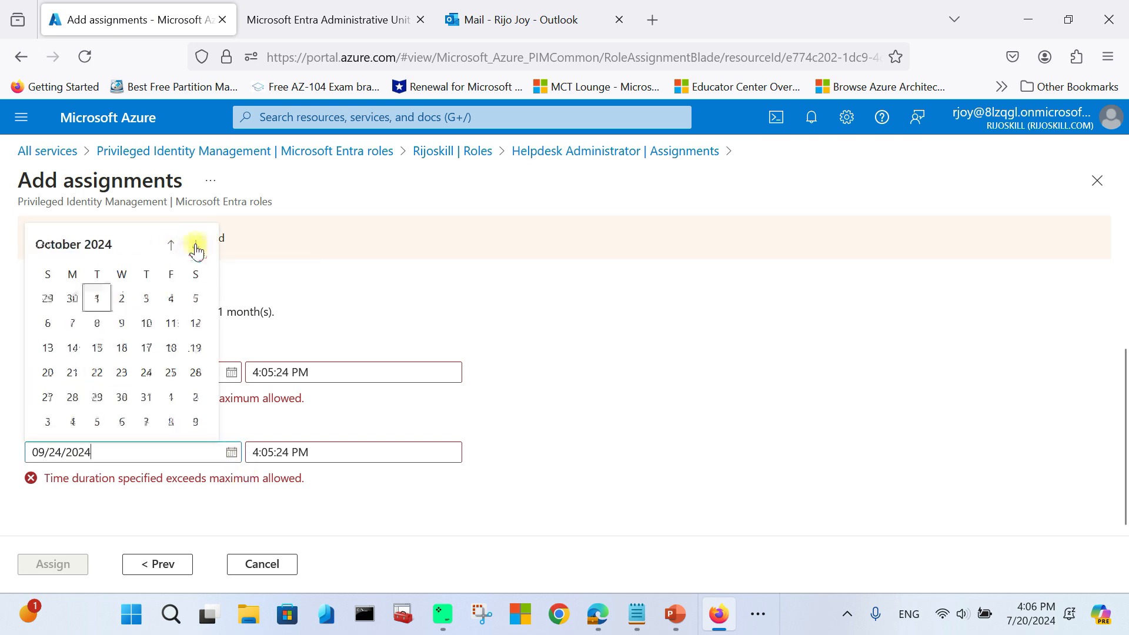
{"action": "left_click", "coordinate": [97, 323]}
{"action": "scroll", "coordinate": [79, 504], "scroll_direction": "down", "scroll_amount": 1}
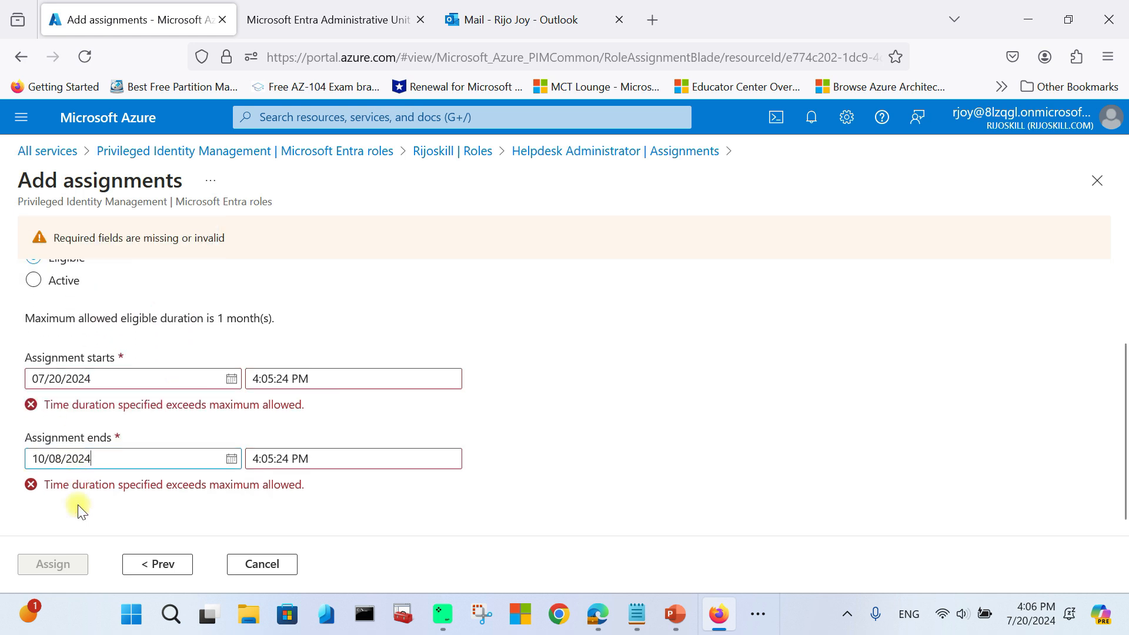
{"action": "left_click", "coordinate": [45, 452]}
{"action": "left_click", "coordinate": [232, 453]}
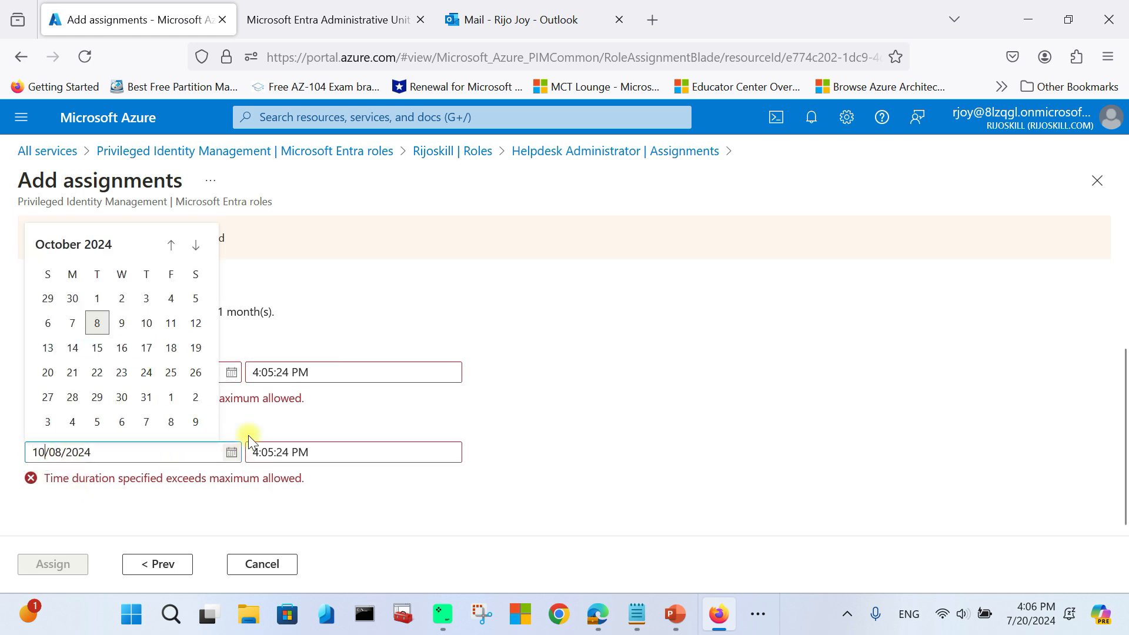
{"action": "left_click", "coordinate": [170, 246]}
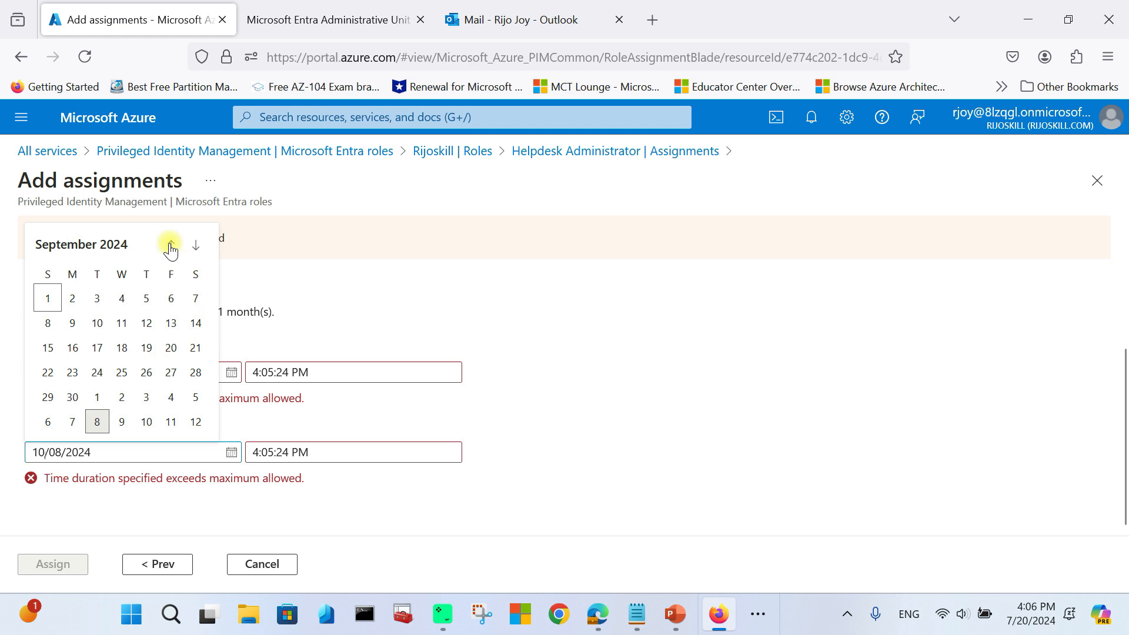
{"action": "left_click", "coordinate": [170, 246]}
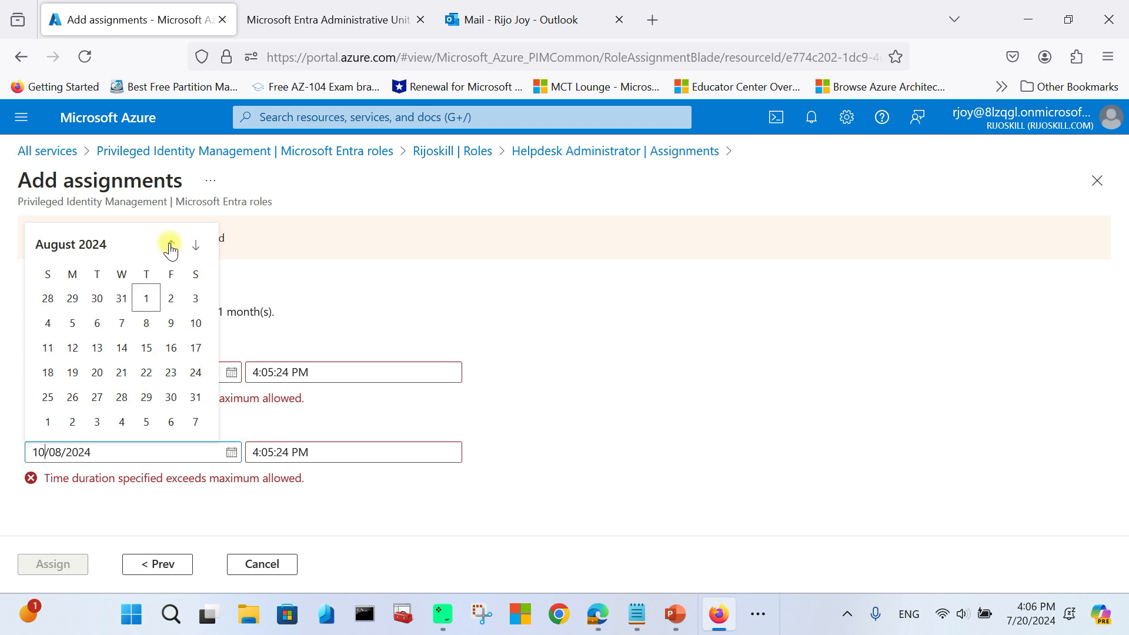
{"action": "left_click", "coordinate": [95, 323]}
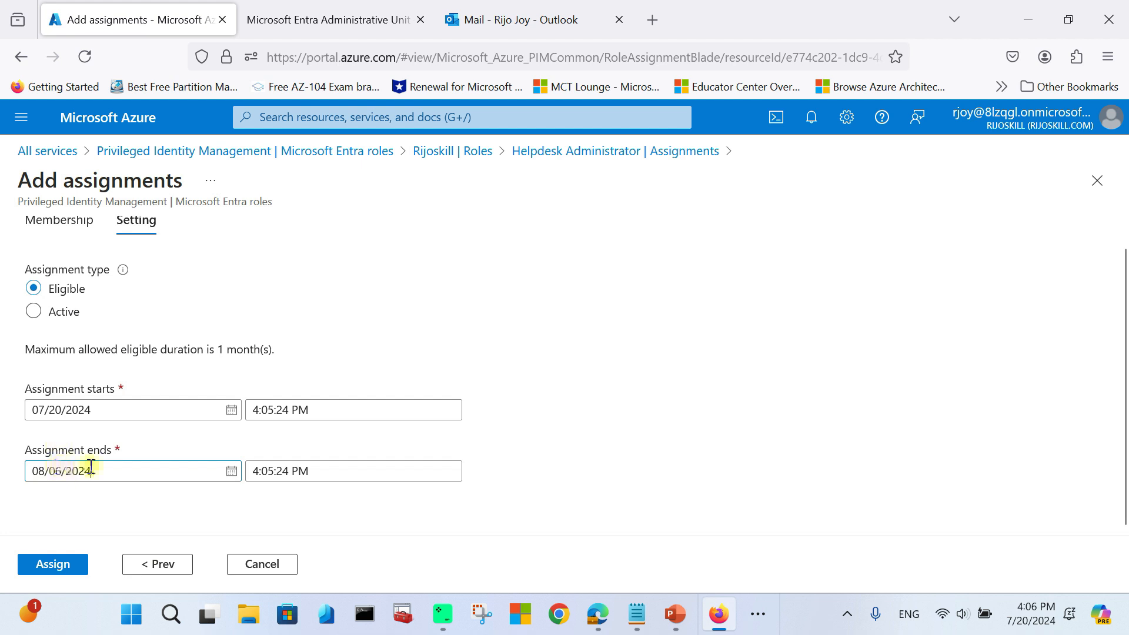
Step: Set the Eligible assignment to end 07/25/2024, within the one-month maximum, and assign it
{"action": "left_click", "coordinate": [227, 474]}
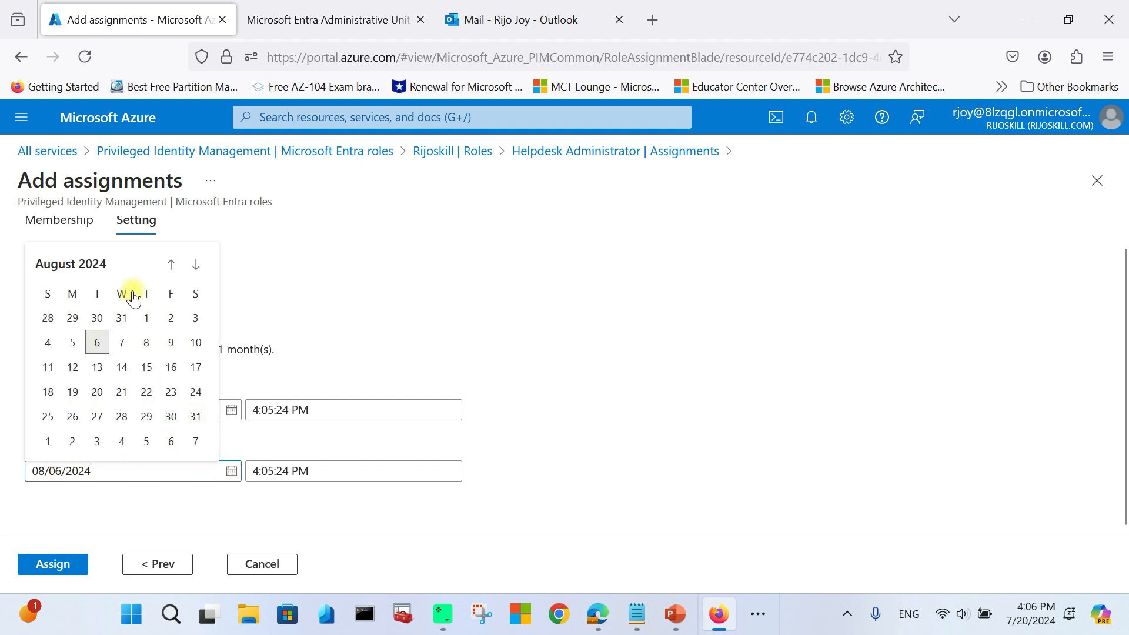
{"action": "left_click", "coordinate": [170, 264]}
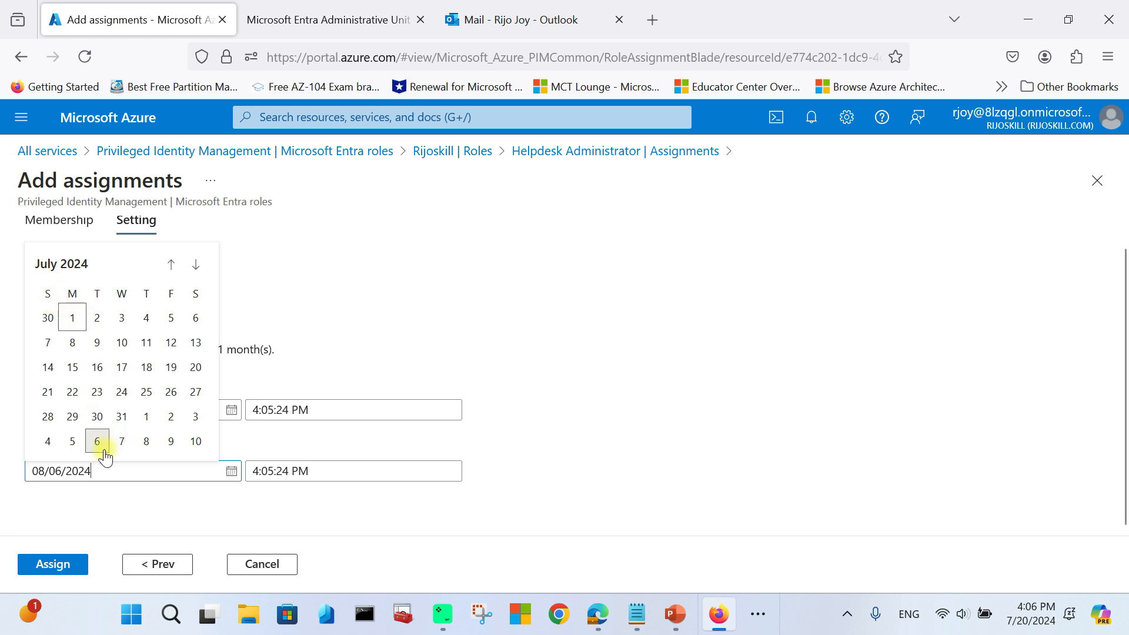
{"action": "left_click", "coordinate": [146, 392]}
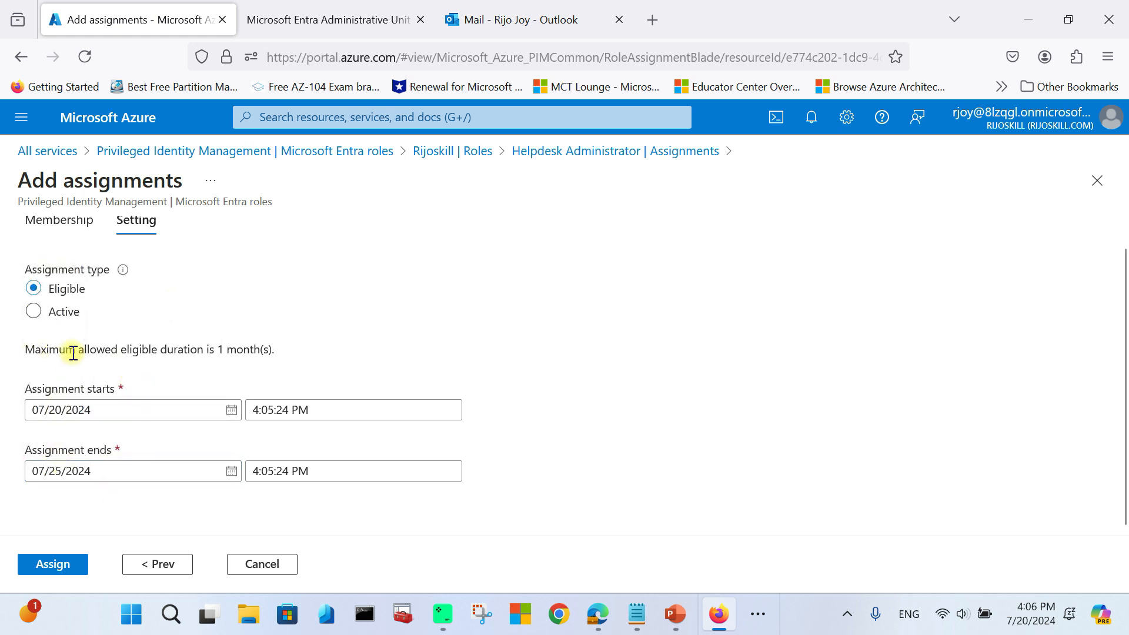
{"action": "left_click_drag", "start_coordinate": [25, 350], "coordinate": [274, 348]}
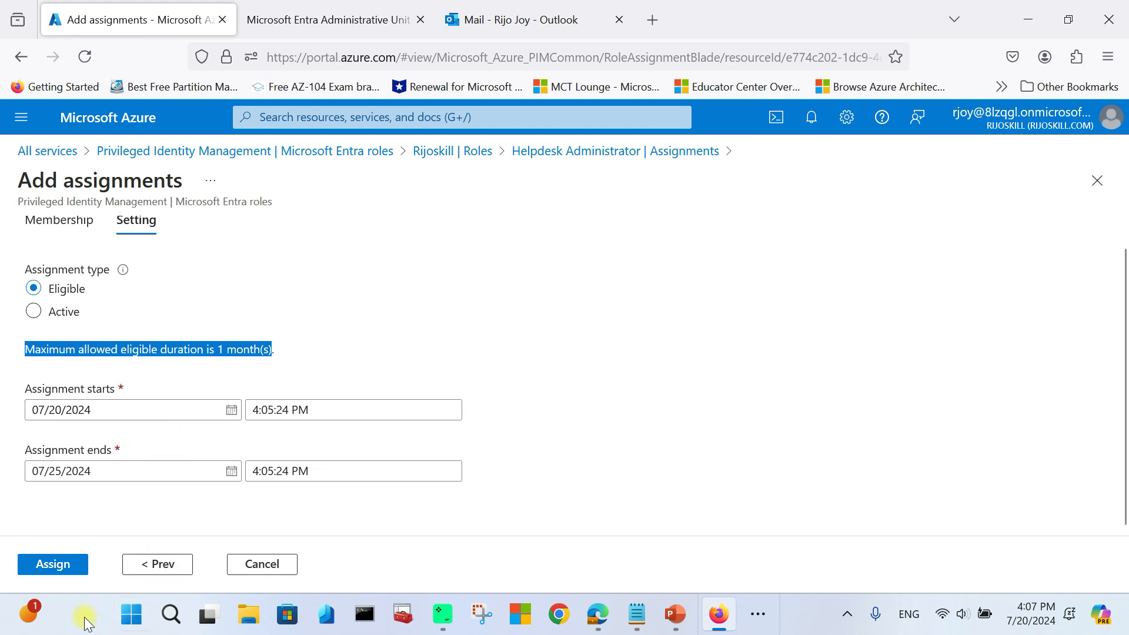
{"action": "left_click", "coordinate": [69, 568]}
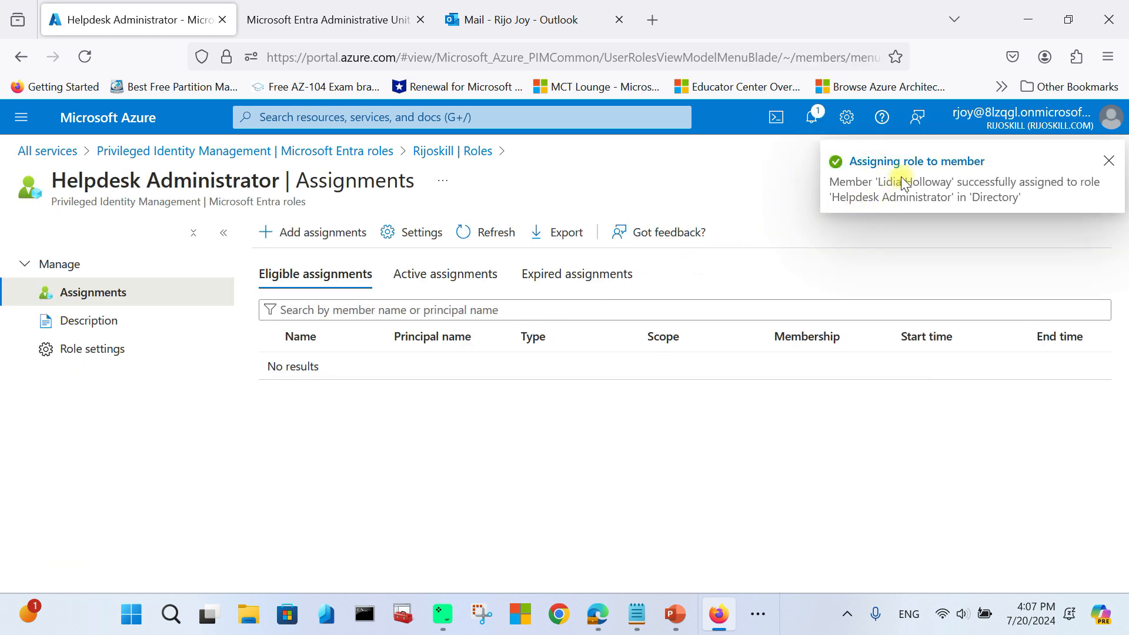
Step: Dismiss the success notice and open PIM's Microsoft Entra roles Assignments list for Rijoskill
{"action": "left_click", "coordinate": [1113, 159]}
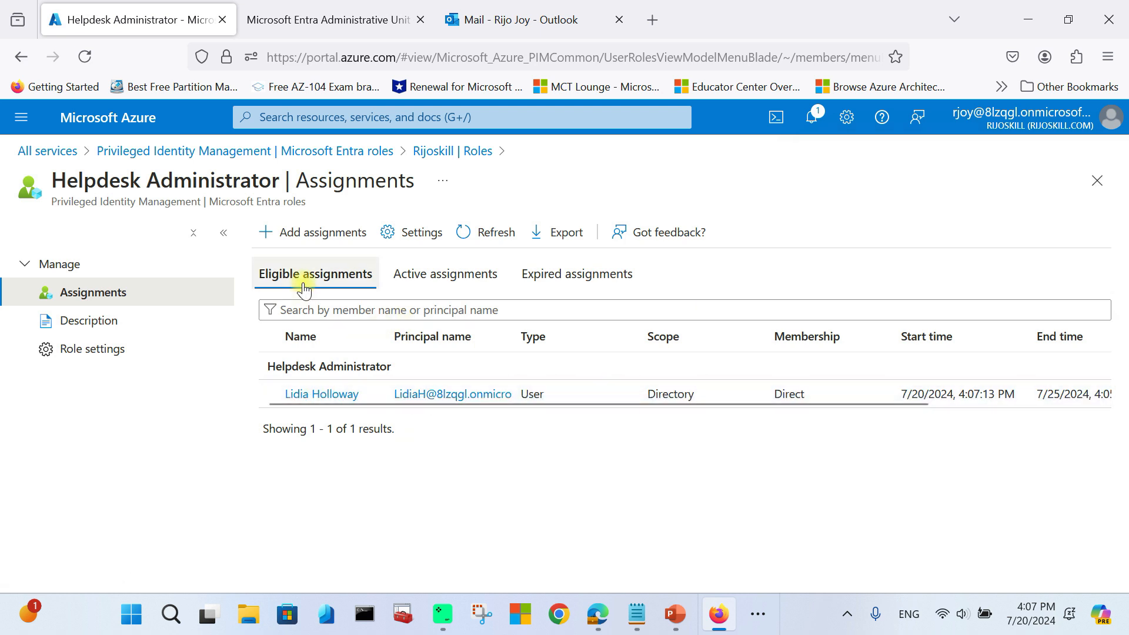
{"action": "left_click_drag", "start_coordinate": [676, 404], "coordinate": [893, 414]}
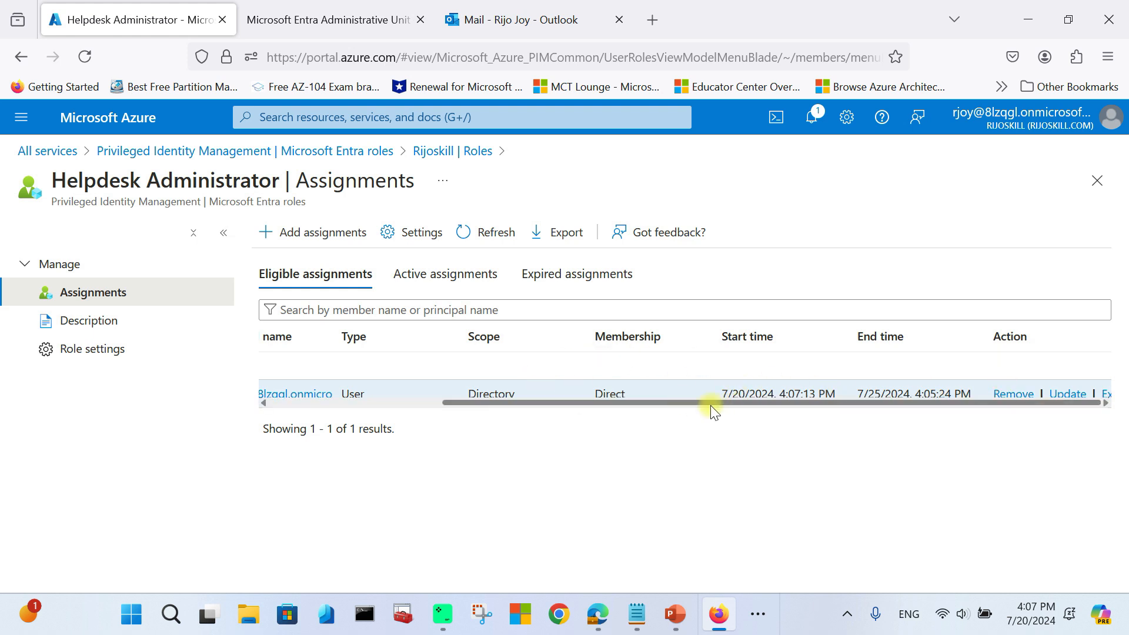
{"action": "left_click_drag", "start_coordinate": [711, 406], "coordinate": [497, 428]}
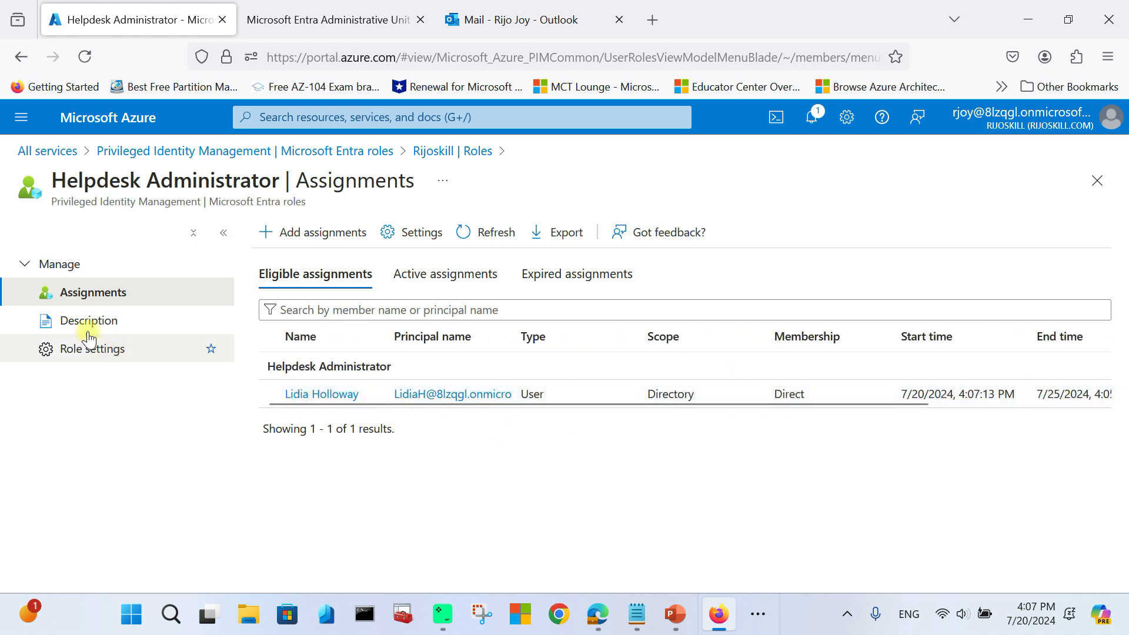
{"action": "left_click", "coordinate": [224, 152]}
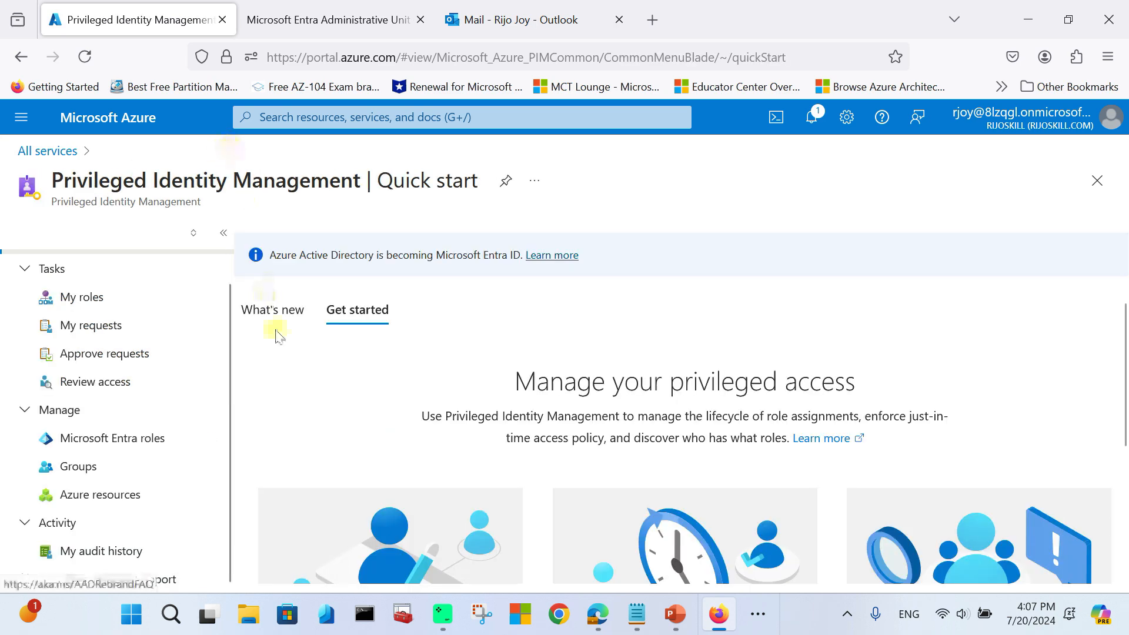
{"action": "left_click", "coordinate": [124, 446]}
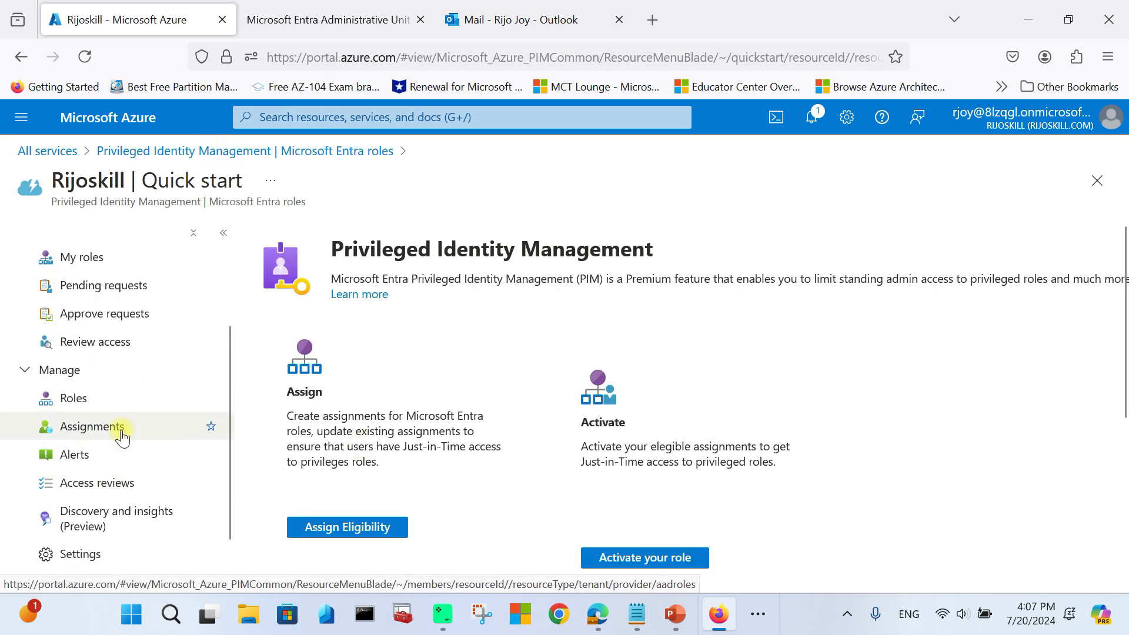
{"action": "left_click", "coordinate": [121, 436]}
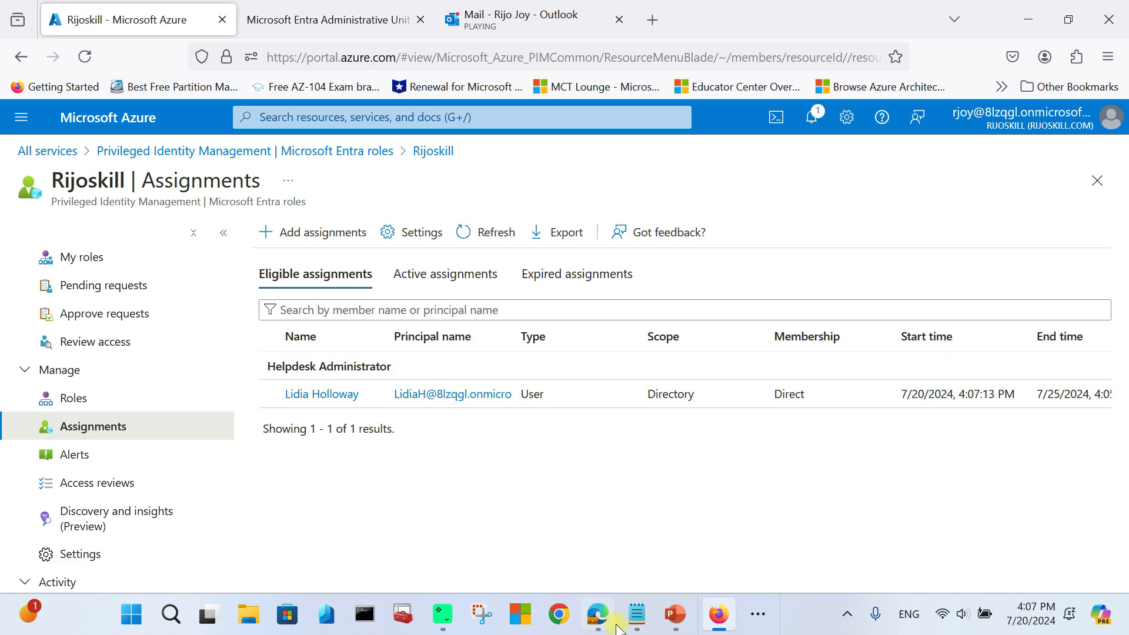
Step: Open Outlook on the web in a new tab of the private browser window
{"action": "left_click", "coordinate": [758, 614]}
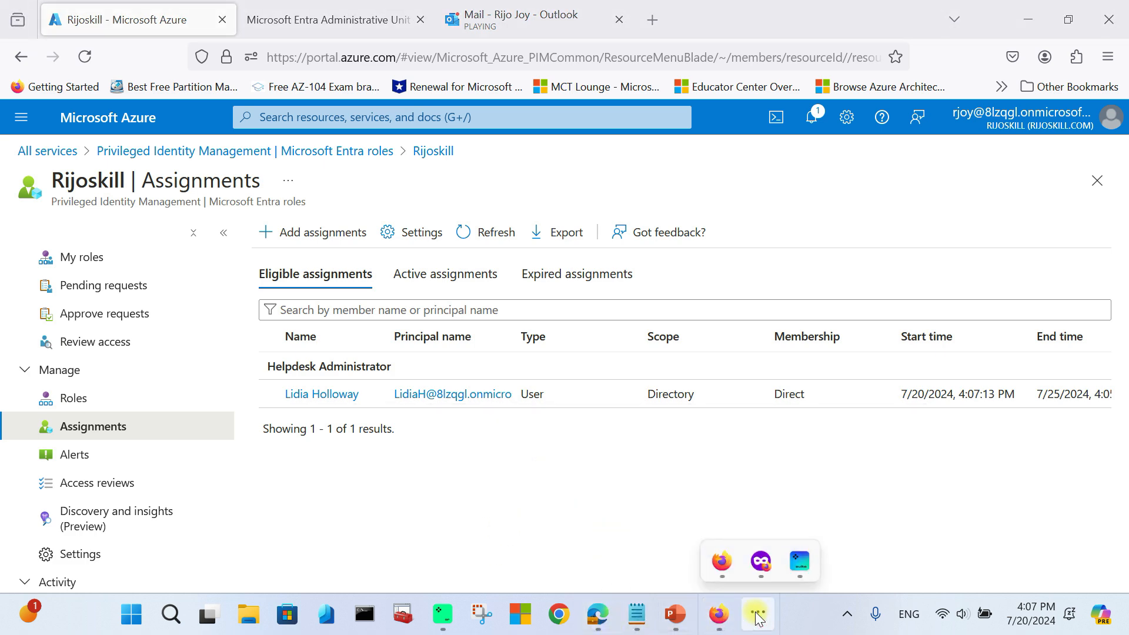
{"action": "left_click", "coordinate": [758, 564]}
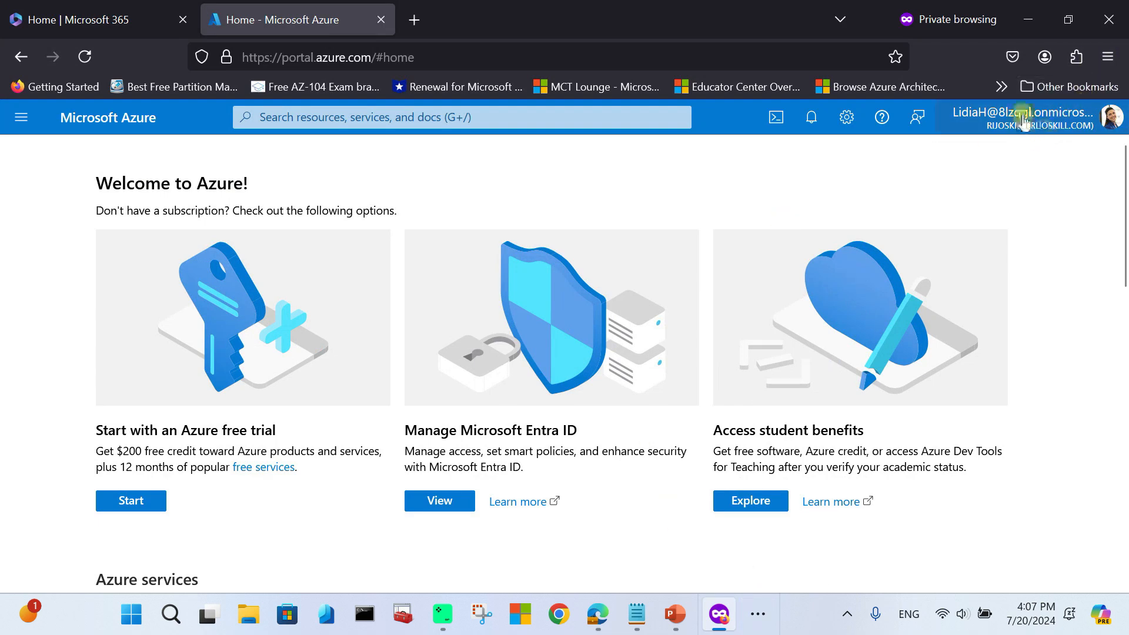
{"action": "left_click", "coordinate": [415, 20]}
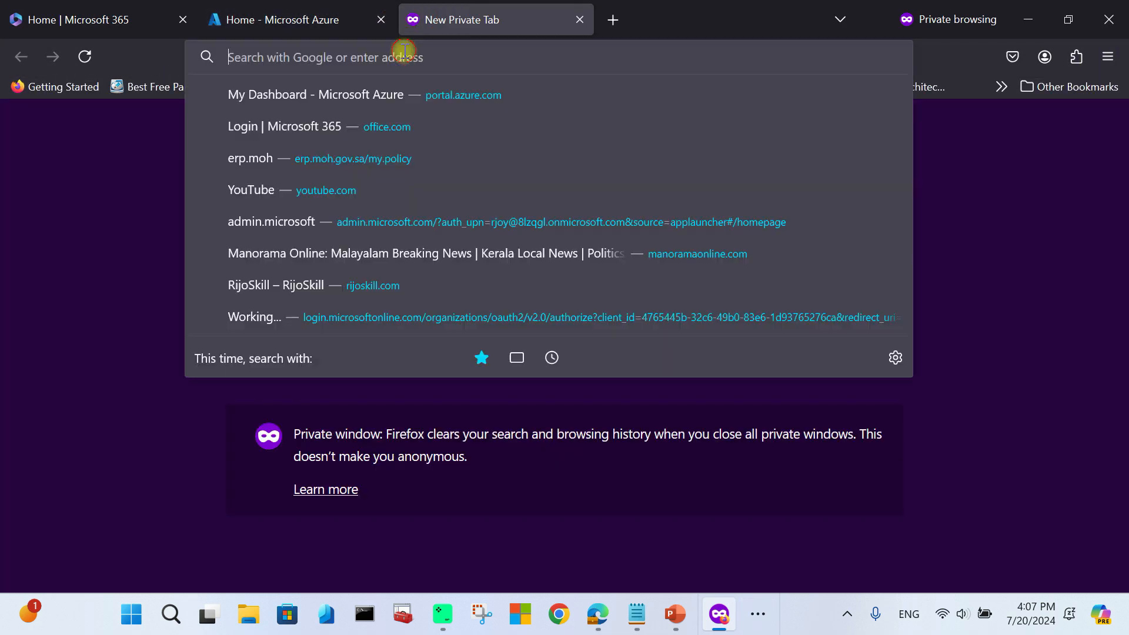
{"action": "type", "text": "outlook.office.com/"}
{"action": "key", "text": "Return"}
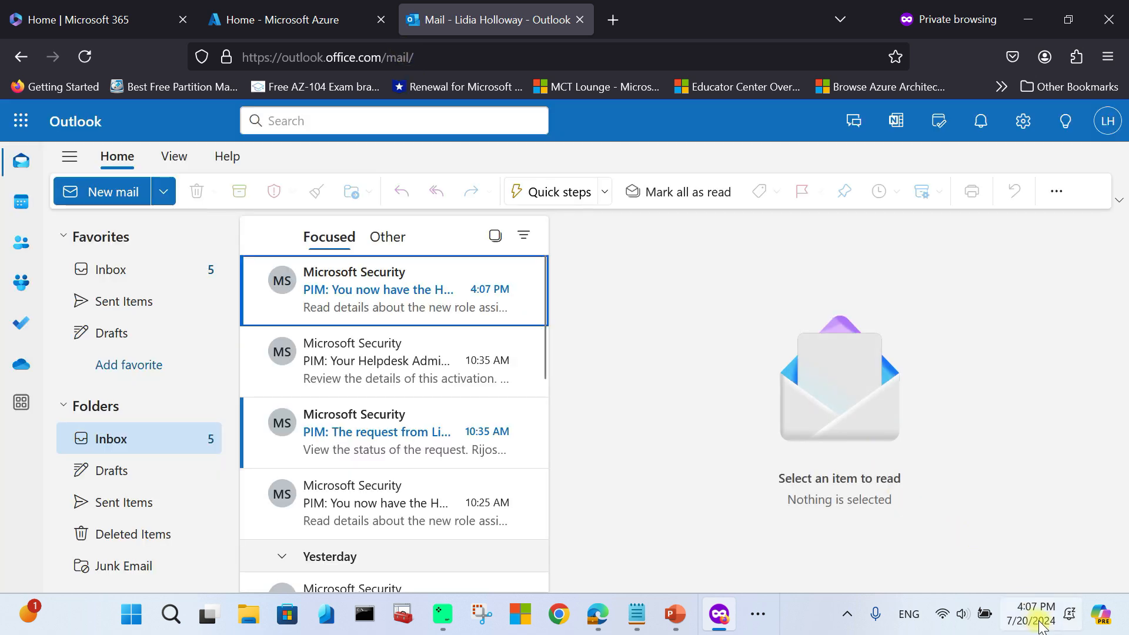
Step: Read the newest PIM role email's heading, User or Group row and start date
{"action": "left_click", "coordinate": [499, 298]}
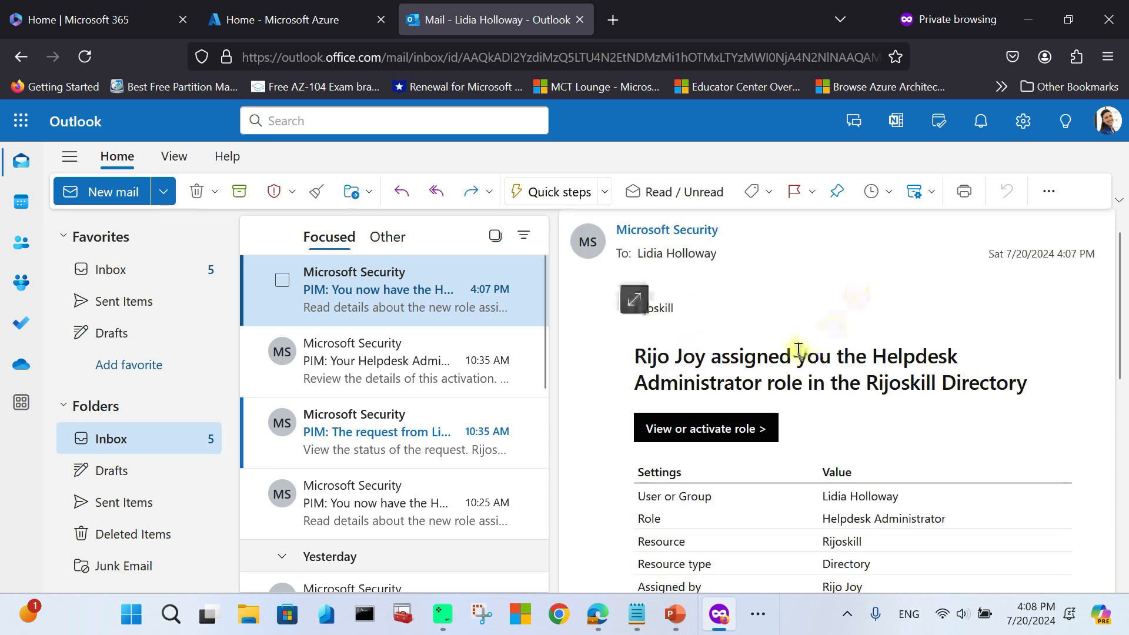
{"action": "scroll", "coordinate": [721, 330], "scroll_direction": "down", "scroll_amount": 2}
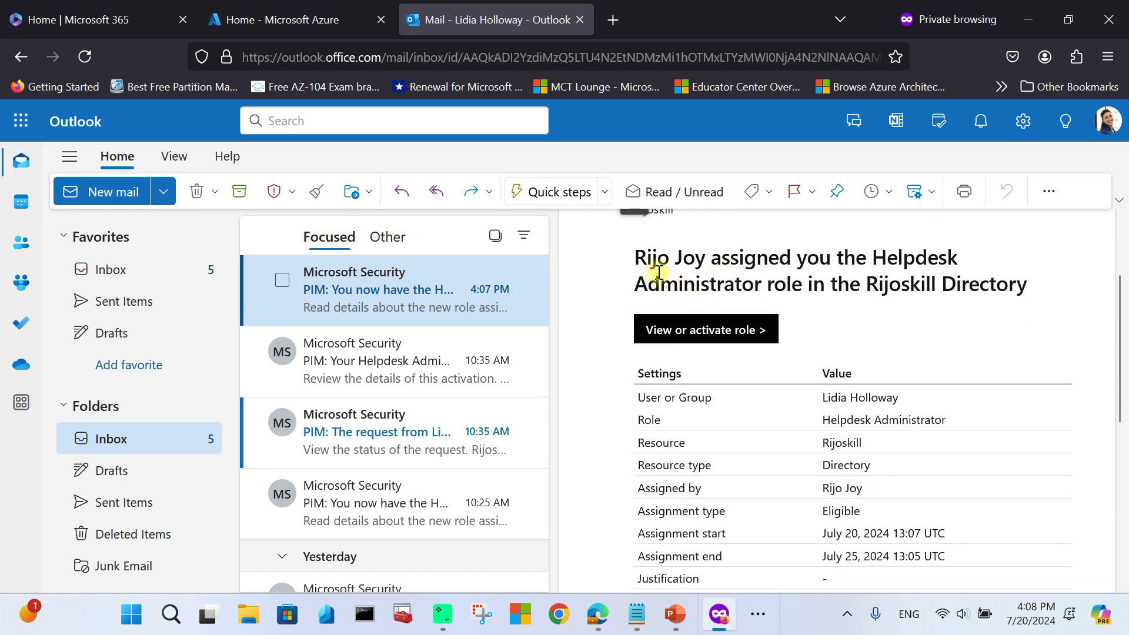
{"action": "left_click_drag", "start_coordinate": [628, 259], "coordinate": [974, 256]}
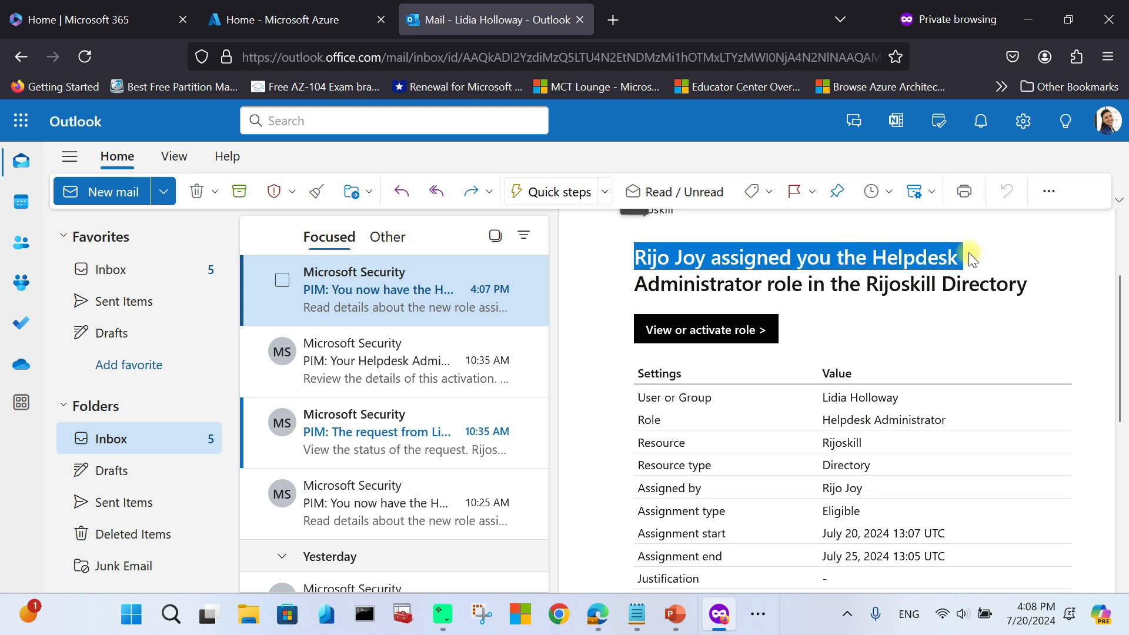
{"action": "left_click_drag", "start_coordinate": [638, 285], "coordinate": [881, 294]}
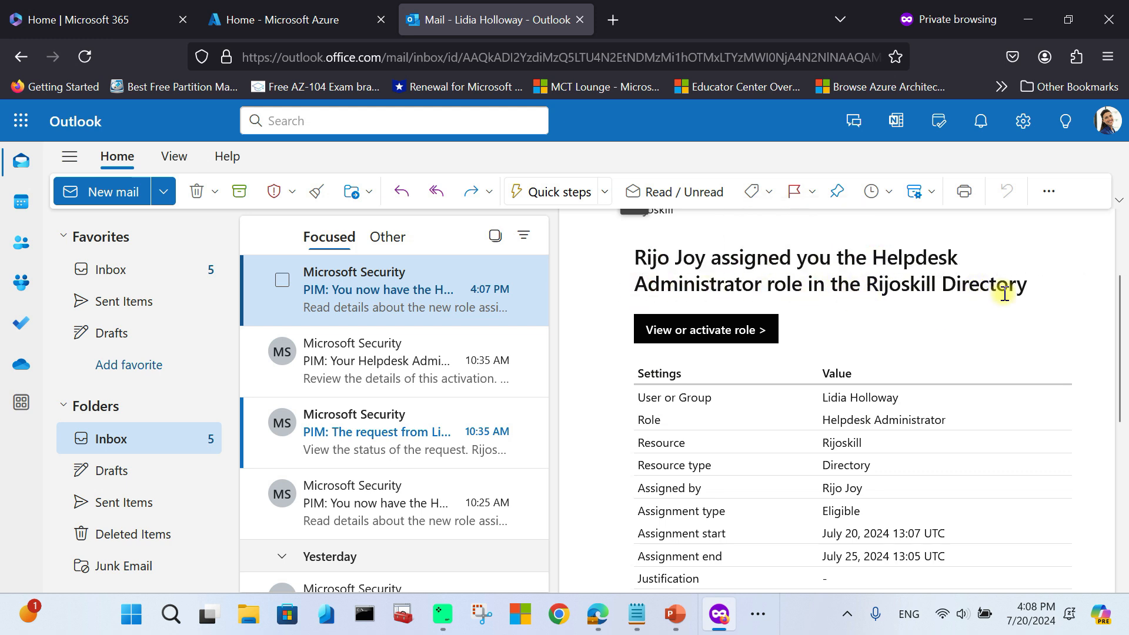
{"action": "scroll", "coordinate": [1004, 294], "scroll_direction": "down", "scroll_amount": 2}
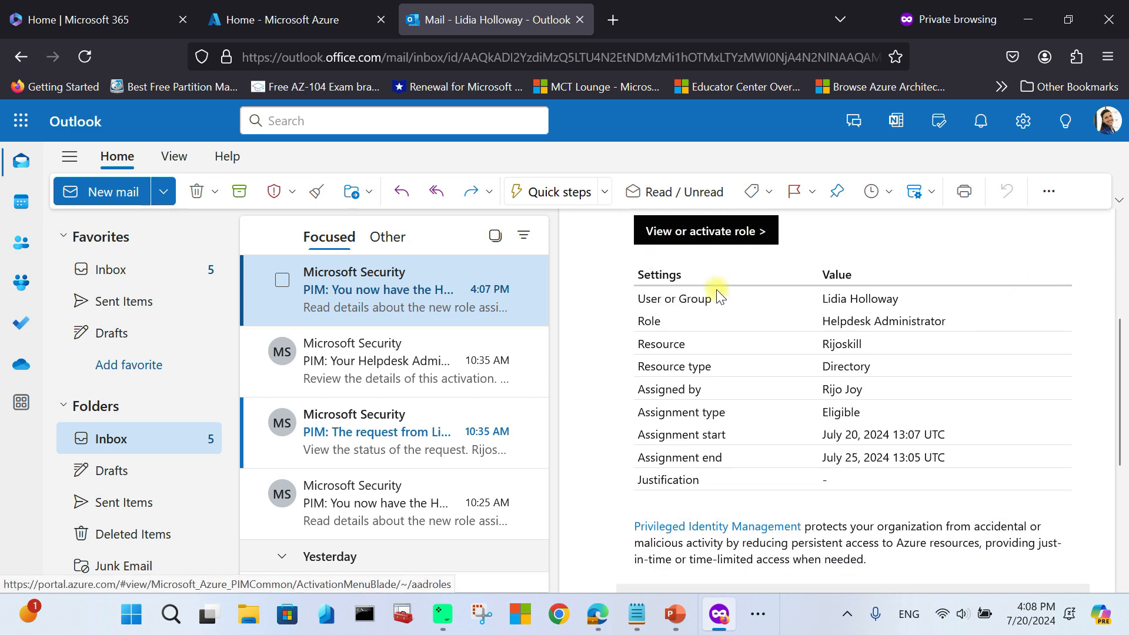
{"action": "left_click_drag", "start_coordinate": [636, 303], "coordinate": [825, 300]}
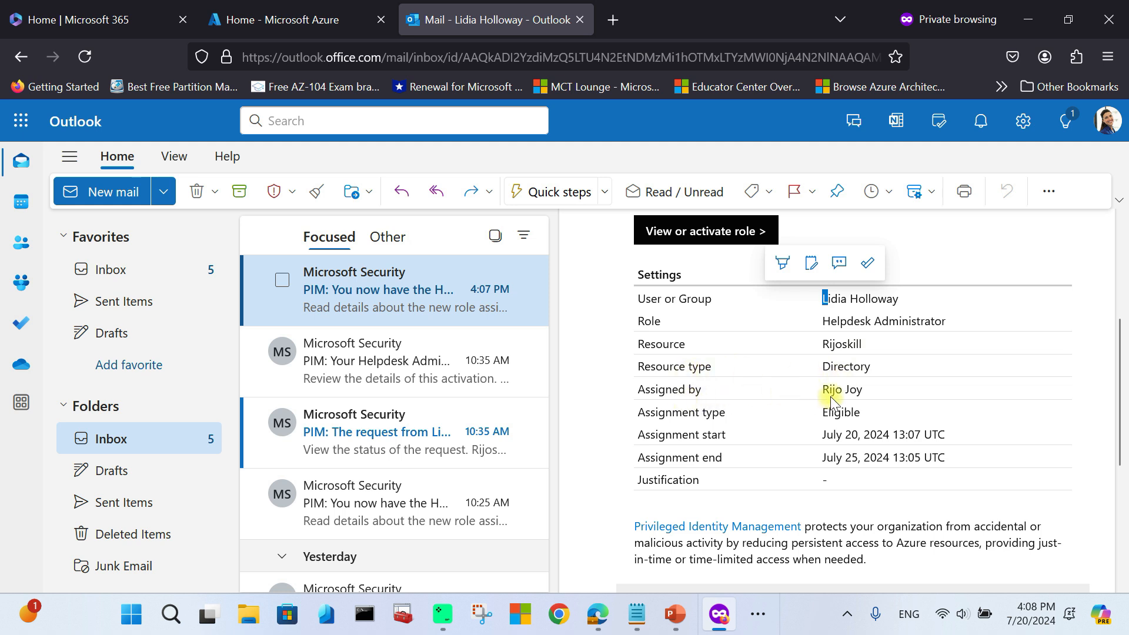
{"action": "left_click_drag", "start_coordinate": [823, 436], "coordinate": [859, 459]}
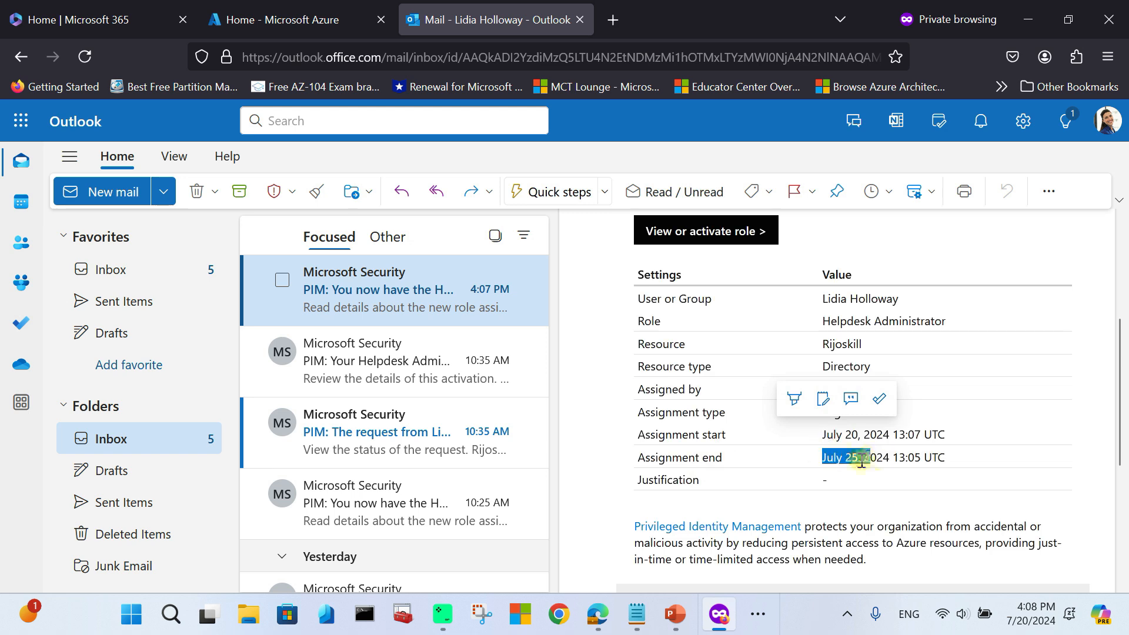
{"action": "left_click", "coordinate": [784, 459]}
Step: Follow the email's View or activate role link to My roles in Azure
{"action": "scroll", "coordinate": [732, 461], "scroll_direction": "down", "scroll_amount": 2}
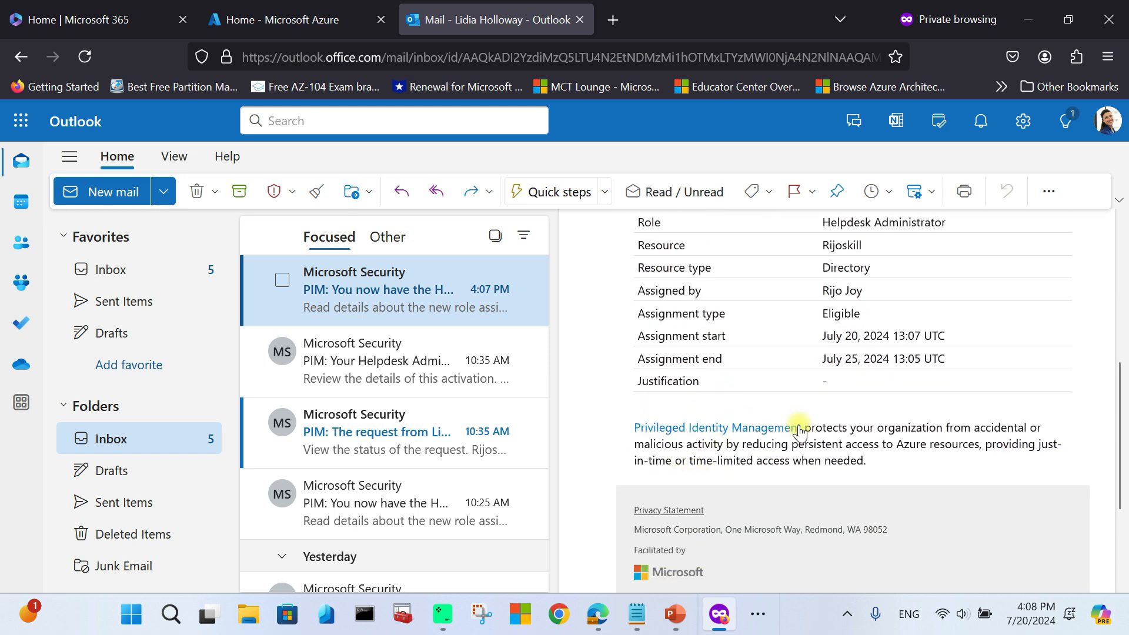
{"action": "scroll", "coordinate": [822, 441], "scroll_direction": "down", "scroll_amount": 2}
{"action": "scroll", "coordinate": [820, 450], "scroll_direction": "up", "scroll_amount": 1}
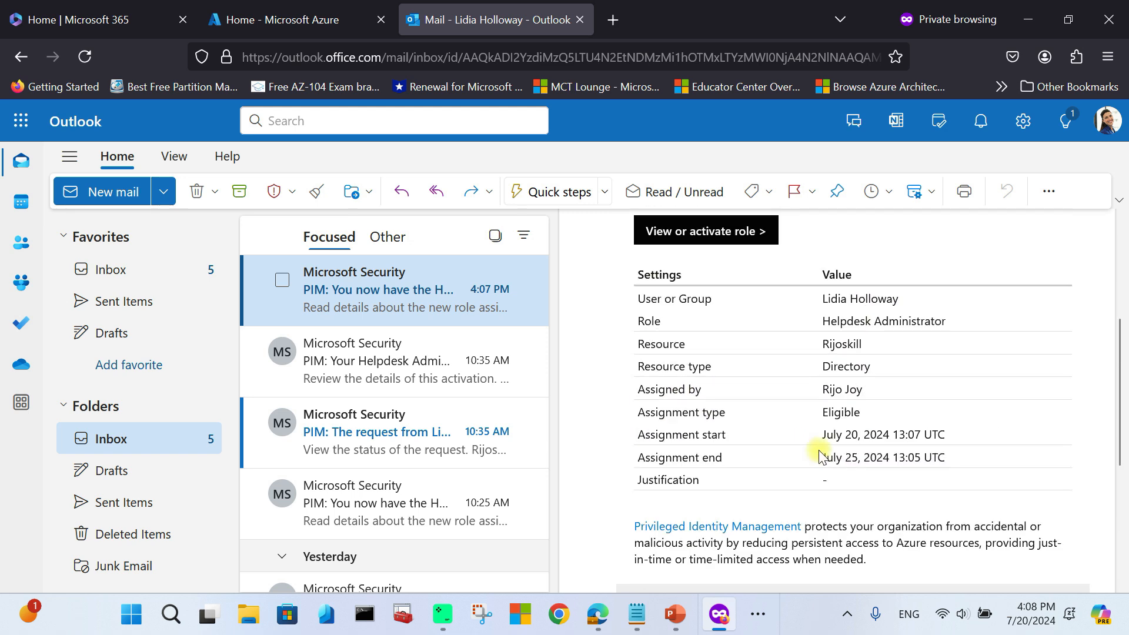
{"action": "scroll", "coordinate": [820, 453], "scroll_direction": "down", "scroll_amount": 3}
{"action": "scroll", "coordinate": [820, 453], "scroll_direction": "up", "scroll_amount": 6}
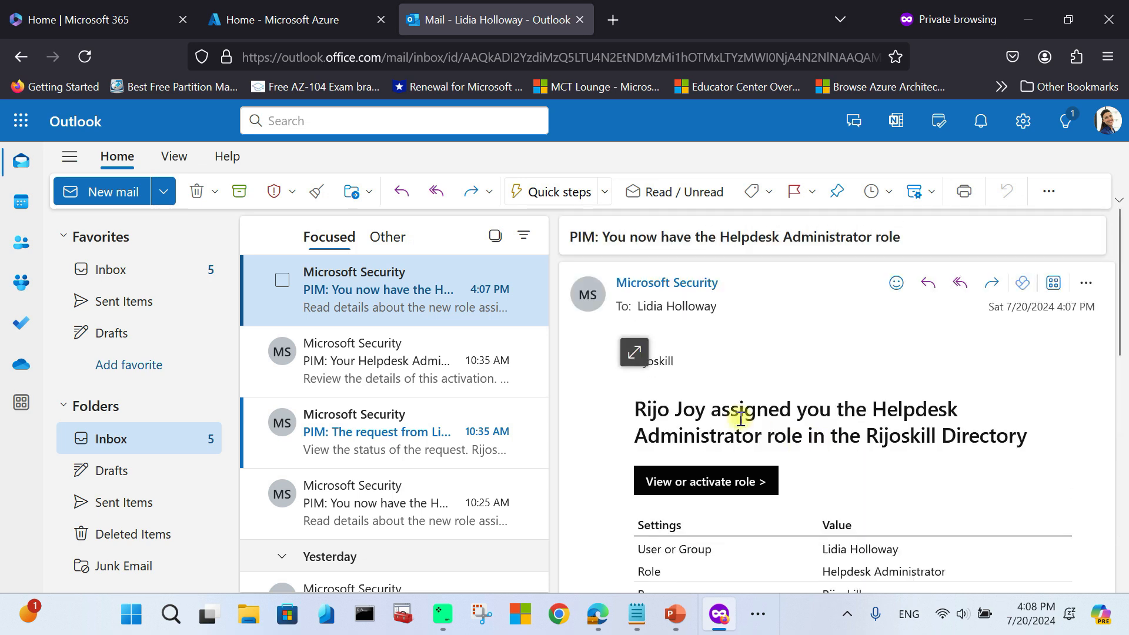
{"action": "left_click", "coordinate": [709, 488]}
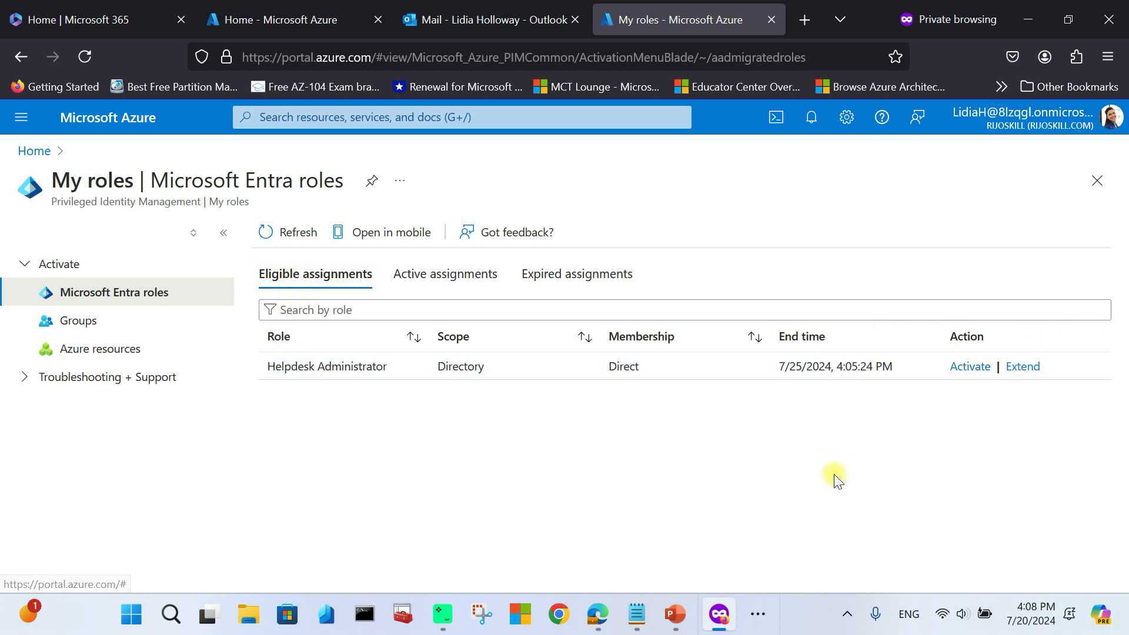
Step: In the administrator's Outlook, read the newest PIM assignment email and open View details
{"action": "left_click", "coordinate": [758, 614]}
{"action": "left_click", "coordinate": [726, 571]}
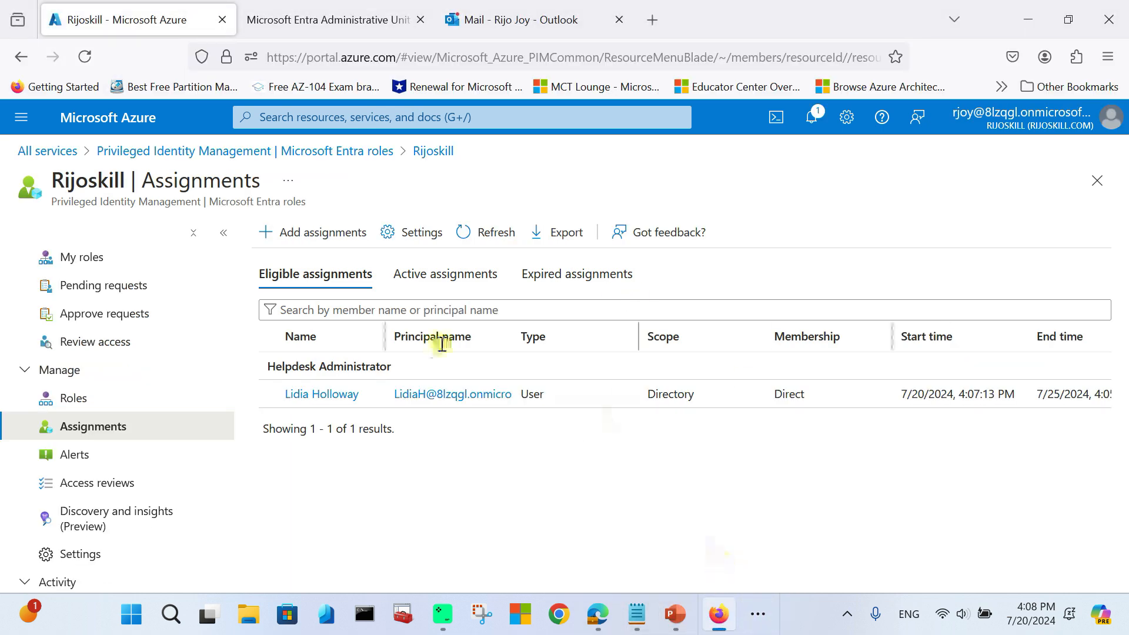
{"action": "left_click", "coordinate": [447, 18]}
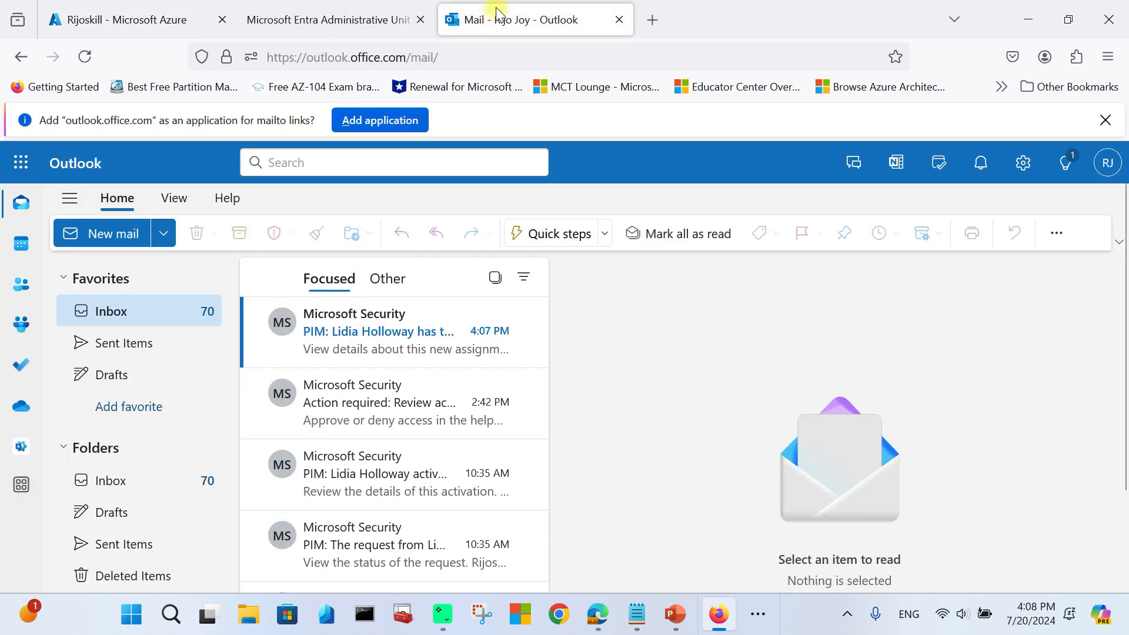
{"action": "left_click", "coordinate": [347, 340]}
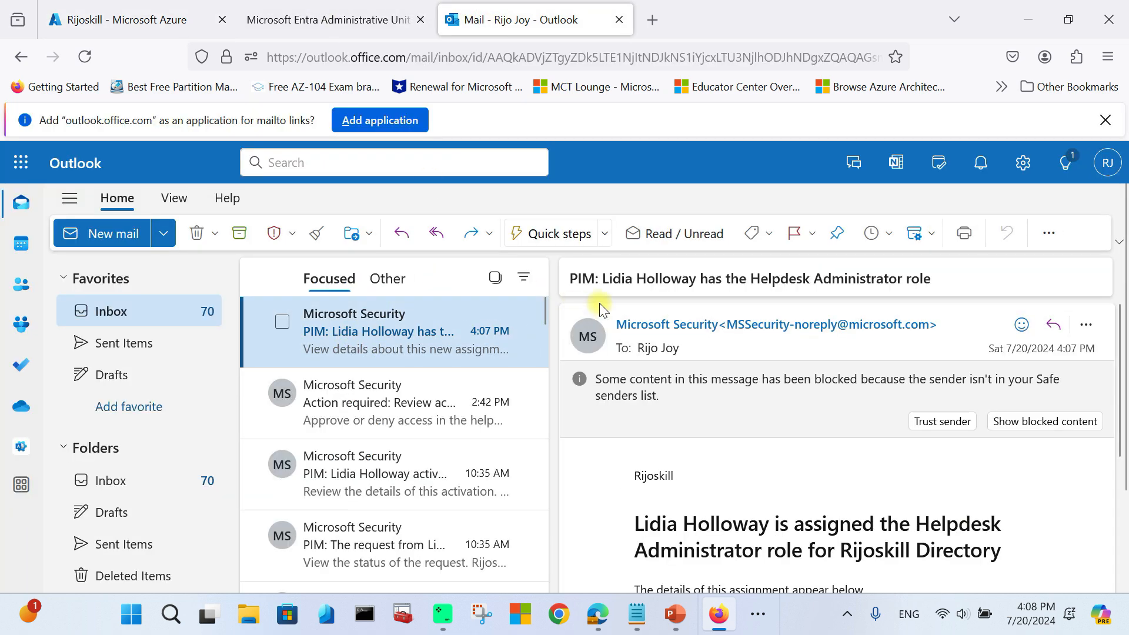
{"action": "scroll", "coordinate": [708, 429], "scroll_direction": "down", "scroll_amount": 2}
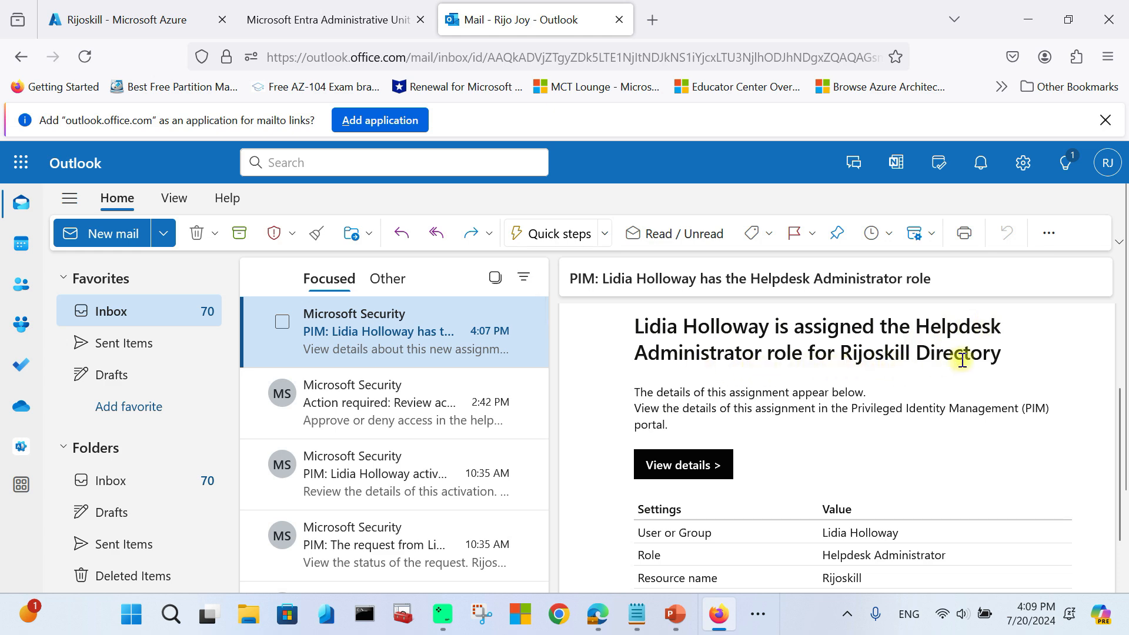
{"action": "scroll", "coordinate": [965, 359], "scroll_direction": "down", "scroll_amount": 3}
{"action": "scroll", "coordinate": [748, 353], "scroll_direction": "up", "scroll_amount": 2}
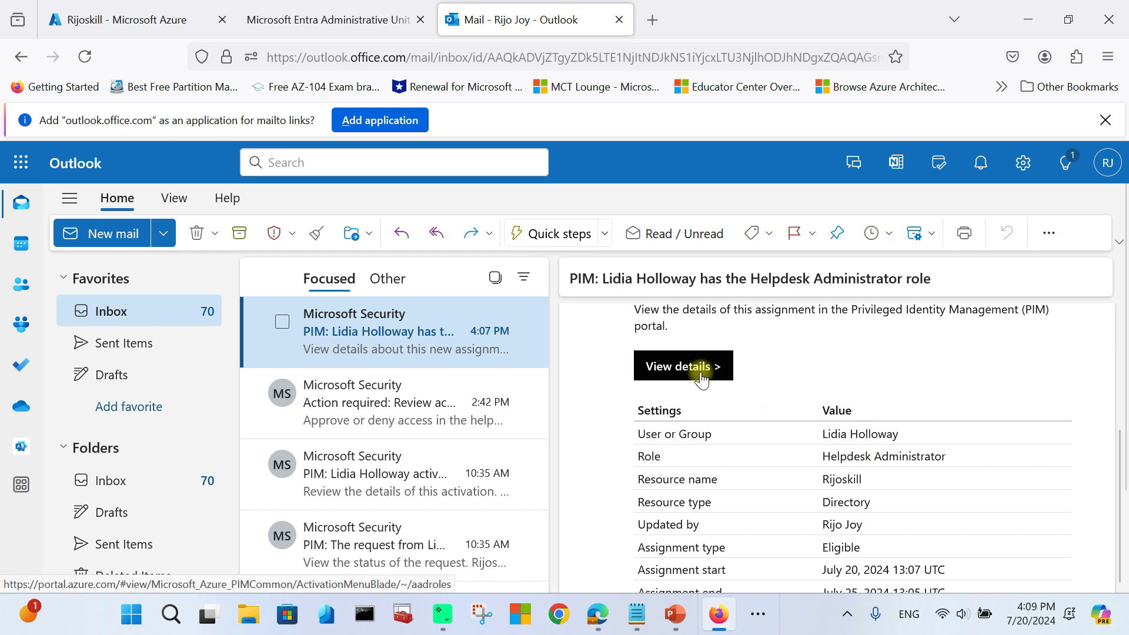
{"action": "left_click", "coordinate": [701, 374]}
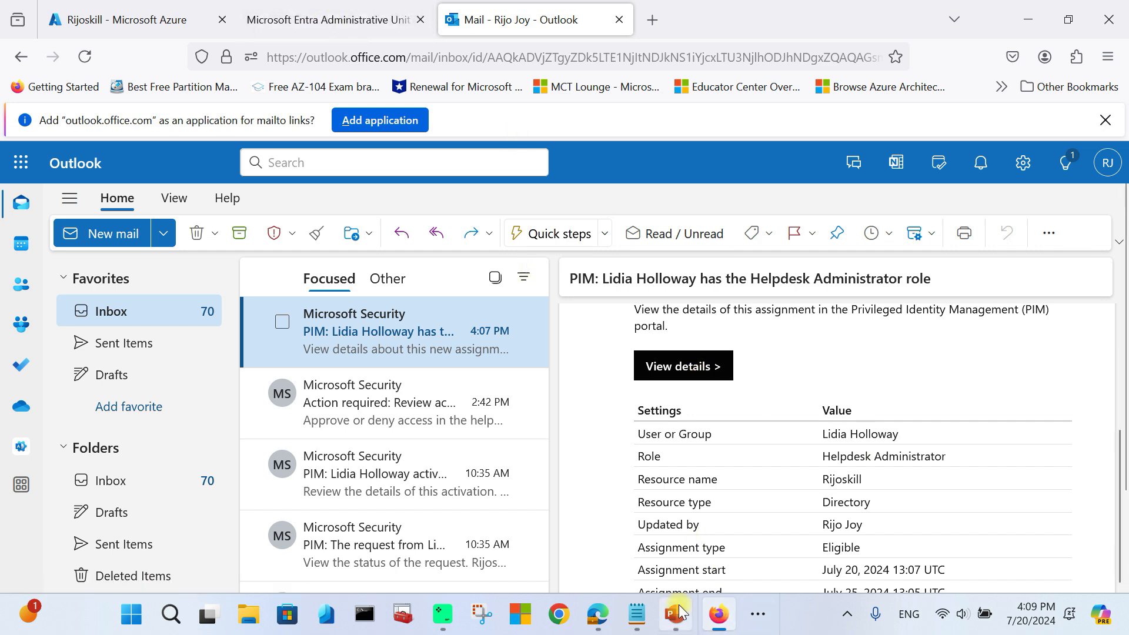
{"action": "left_click", "coordinate": [759, 614]}
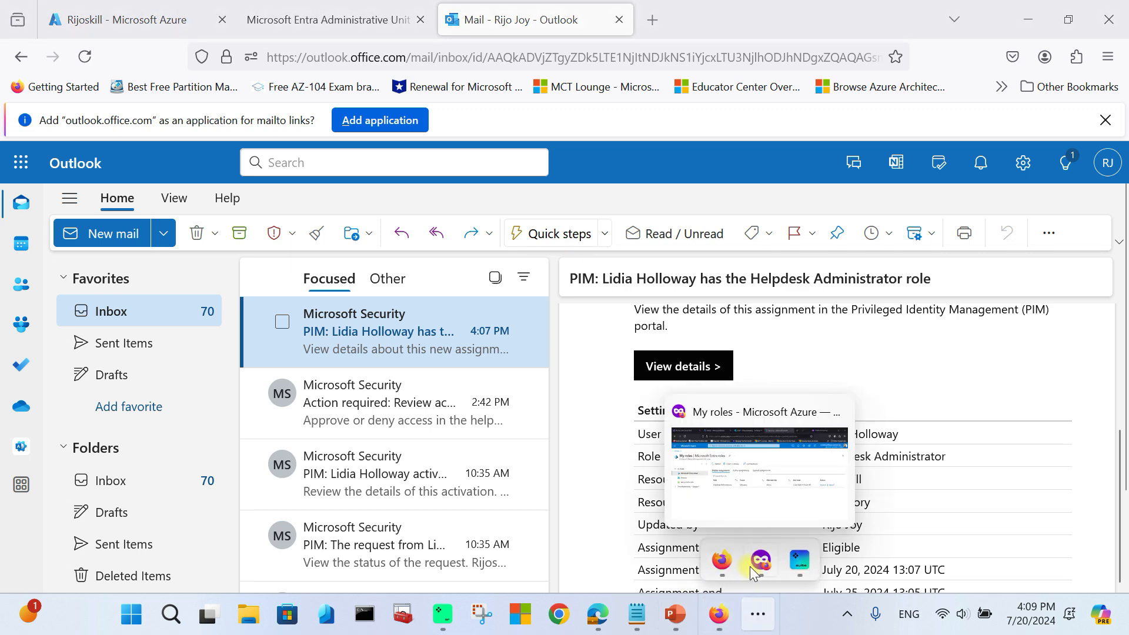
Step: Request Helpdesk Administrator activation with reason 'i will reset the user password'
{"action": "left_click", "coordinate": [752, 566]}
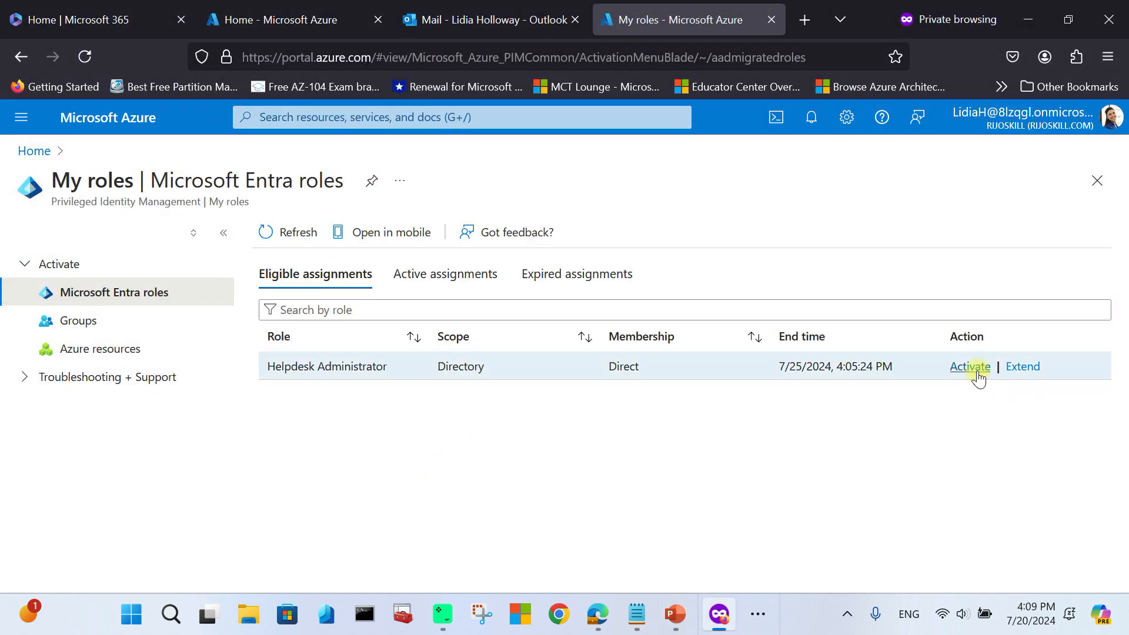
{"action": "left_click", "coordinate": [974, 367]}
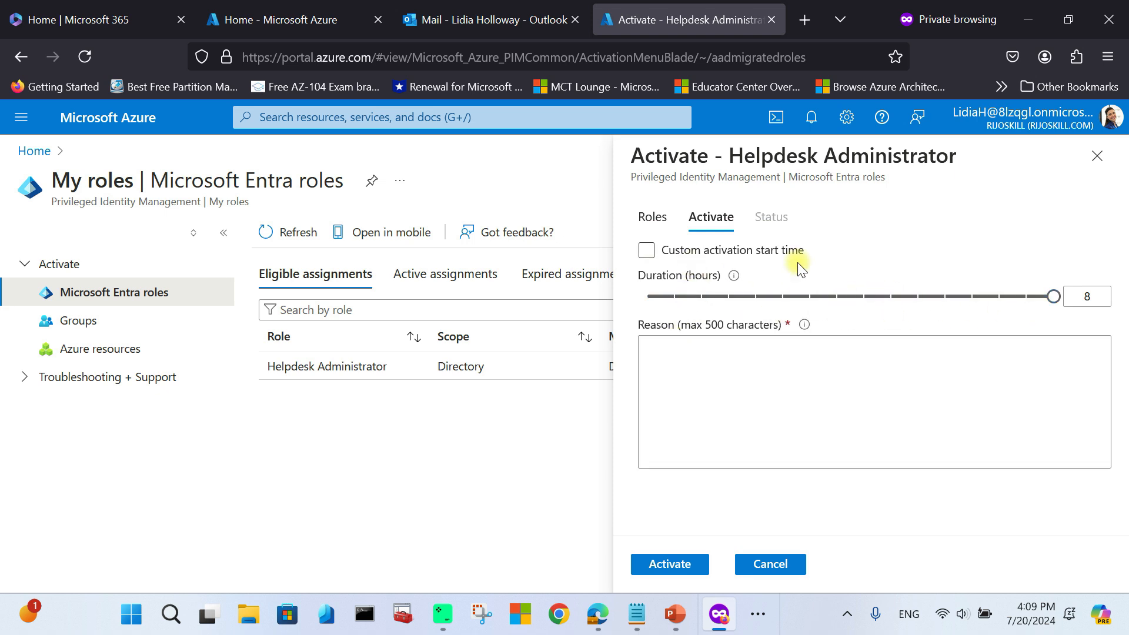
{"action": "left_click", "coordinate": [724, 359]}
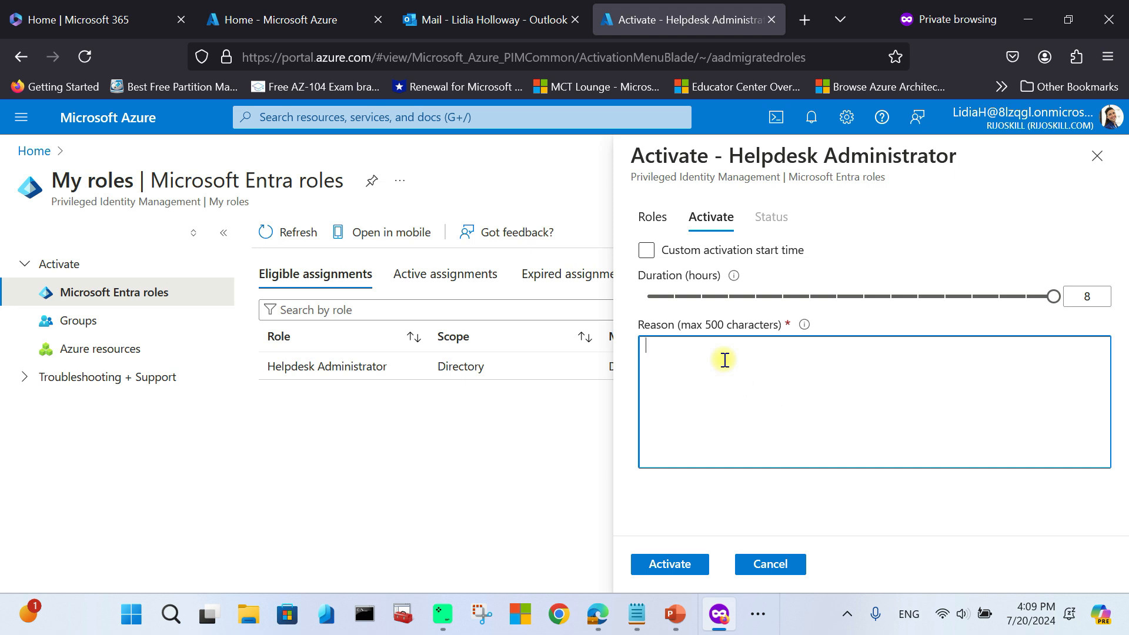
{"action": "type", "text": "t"}
{"action": "key", "text": "BackSpace"}
{"action": "type", "text": "i will reset the user password"}
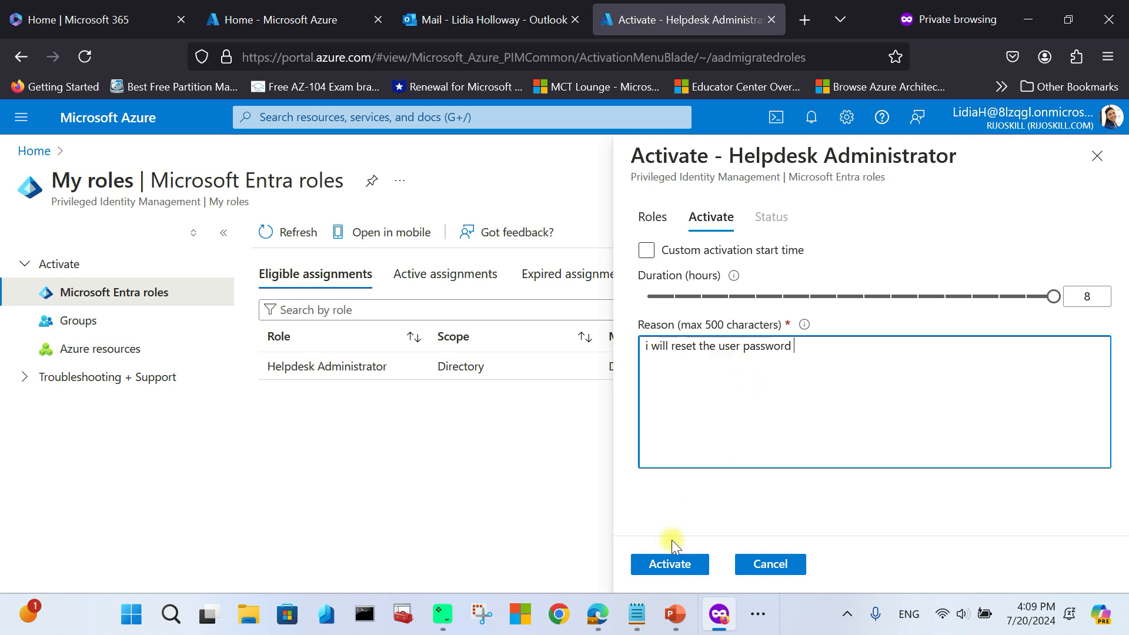
{"action": "left_click", "coordinate": [663, 565]}
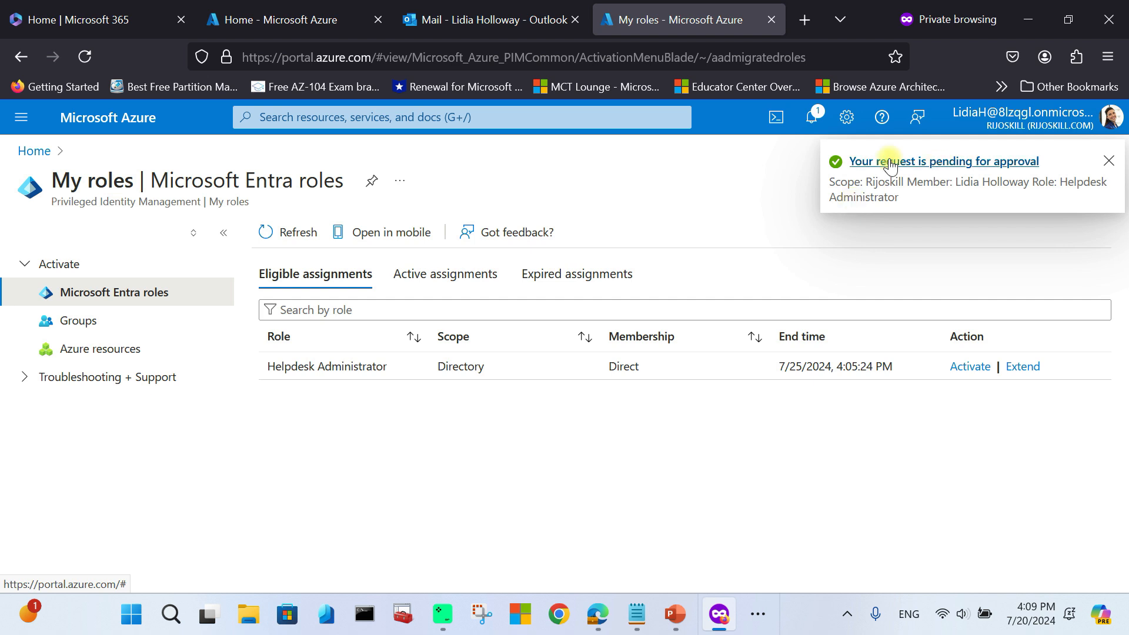
{"action": "left_click", "coordinate": [993, 167]}
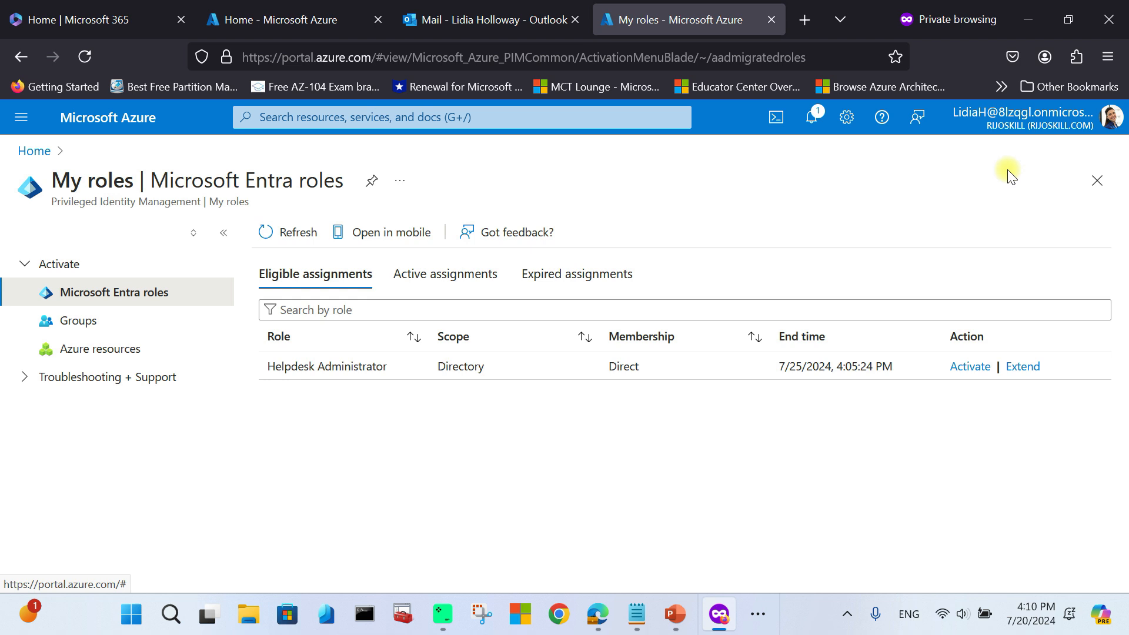
{"action": "left_click", "coordinate": [758, 614]}
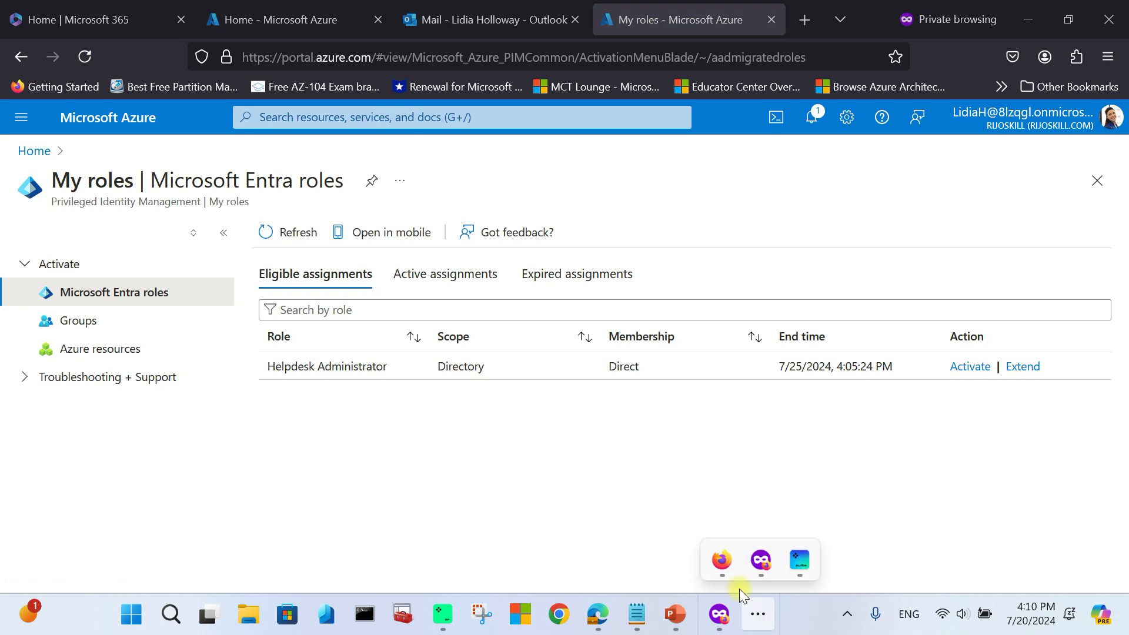
Step: Read the admin's PIM: Review request email showing the activation reason and start time
{"action": "left_click", "coordinate": [723, 562]}
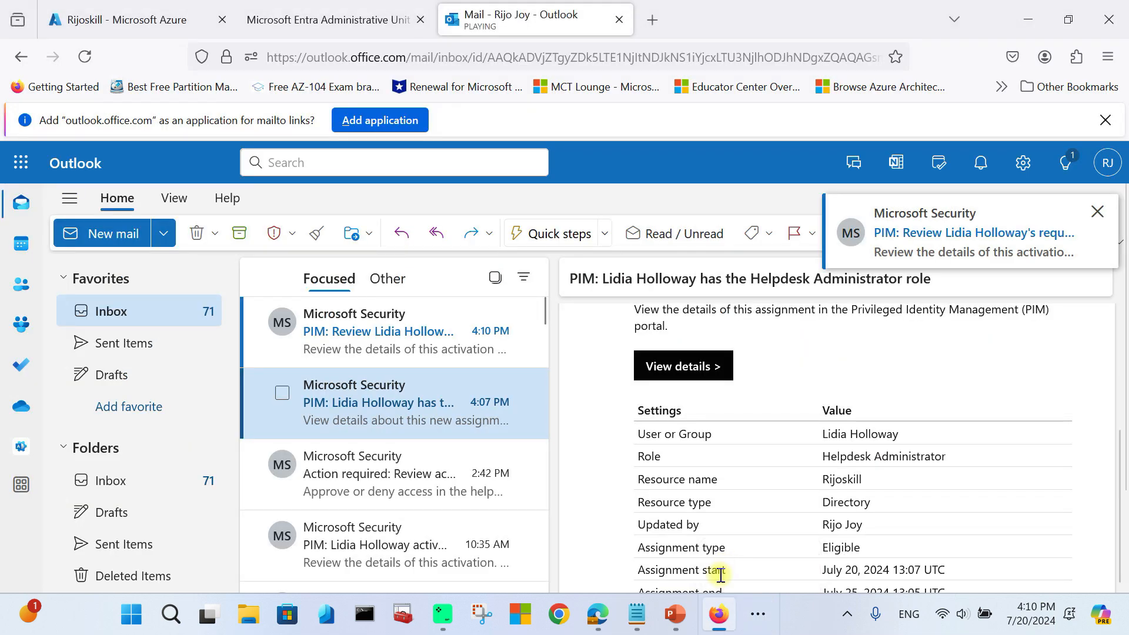
{"action": "left_click", "coordinate": [1105, 170]}
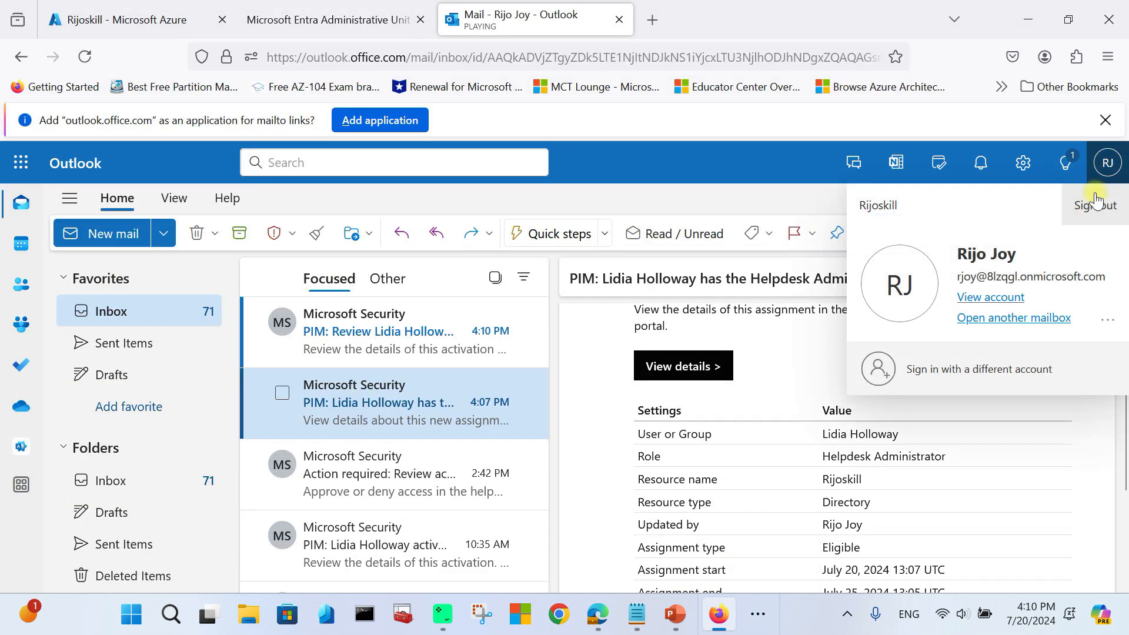
{"action": "left_click", "coordinate": [1117, 166]}
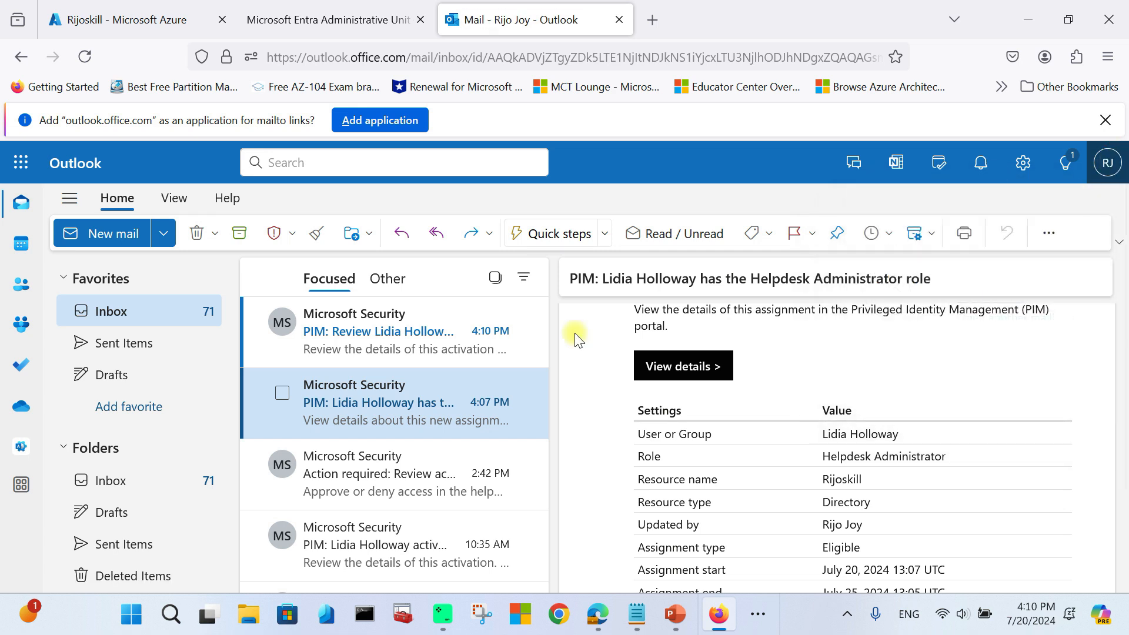
{"action": "left_click", "coordinate": [327, 334]}
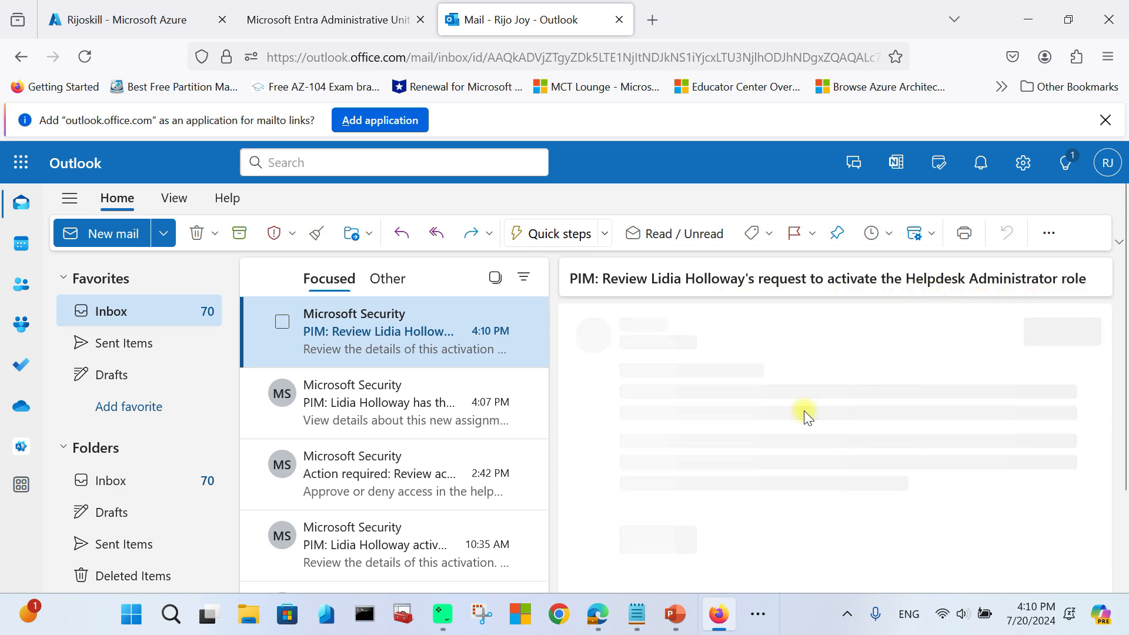
{"action": "left_click_drag", "start_coordinate": [636, 394], "coordinate": [1034, 420]}
{"action": "left_click", "coordinate": [774, 423]}
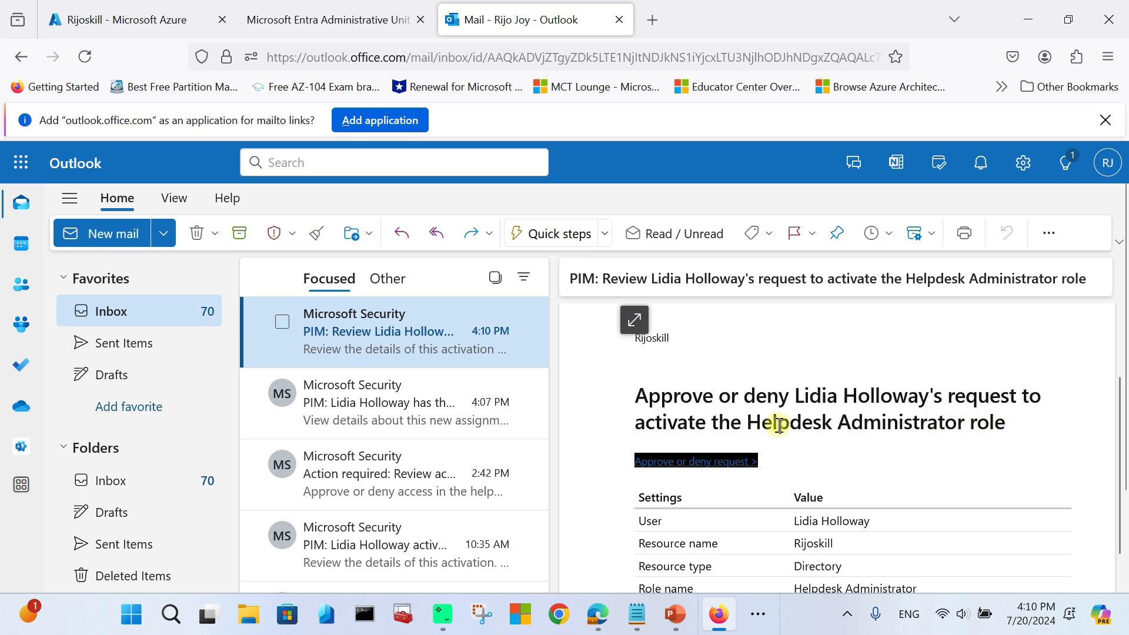
{"action": "scroll", "coordinate": [777, 425], "scroll_direction": "down", "scroll_amount": 2}
{"action": "scroll", "coordinate": [783, 505], "scroll_direction": "up", "scroll_amount": 2}
{"action": "scroll", "coordinate": [777, 493], "scroll_direction": "down", "scroll_amount": 2}
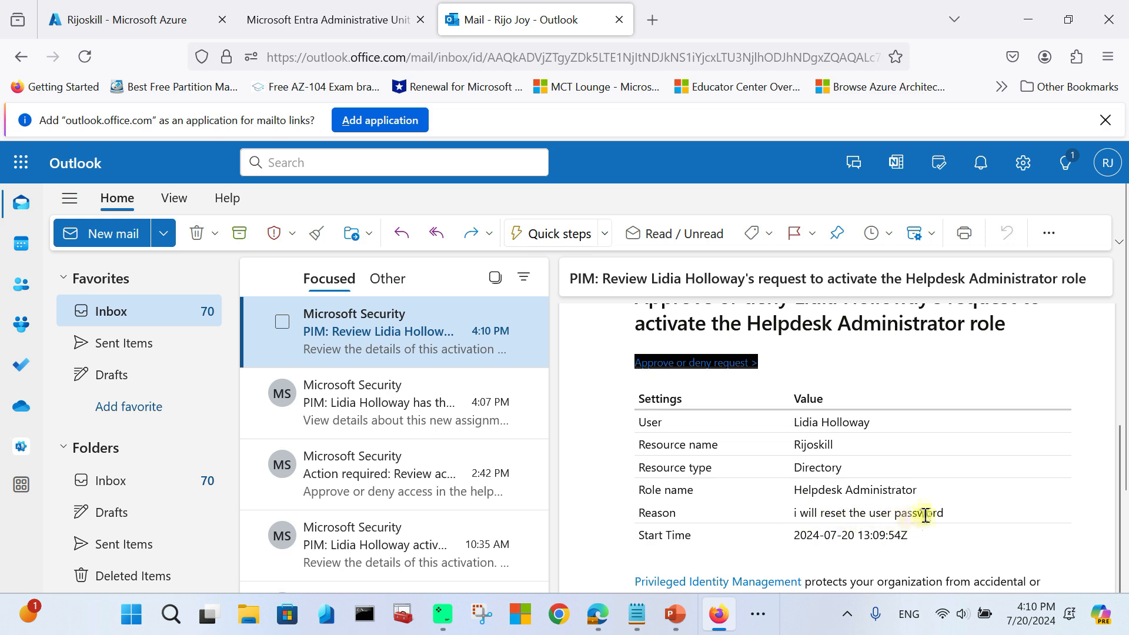
{"action": "left_click", "coordinate": [93, 6]}
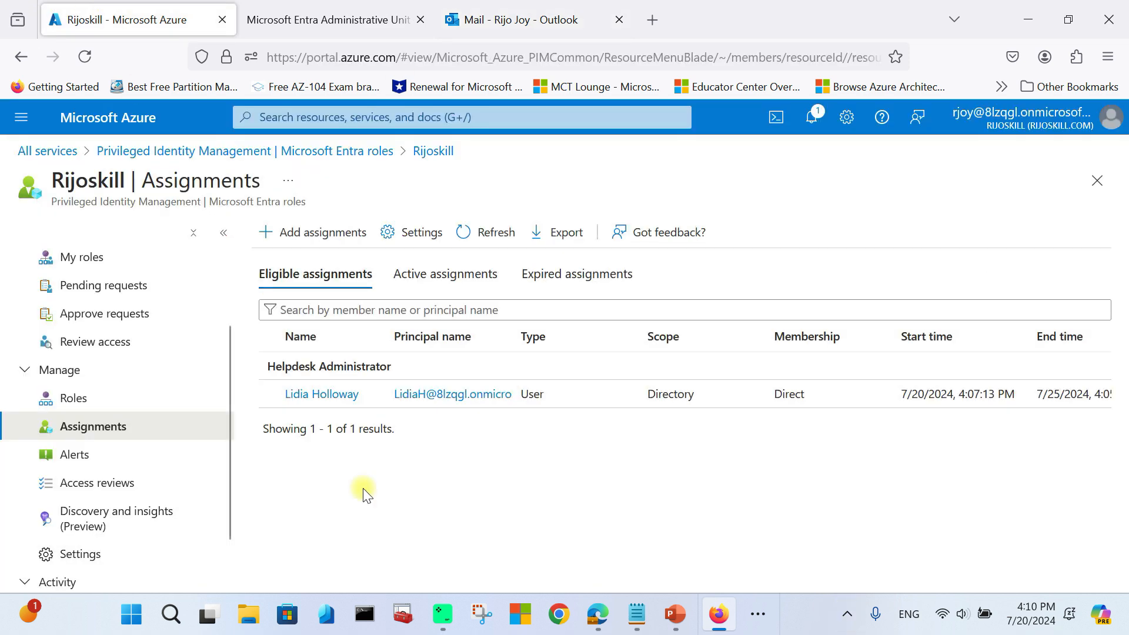
Step: Select the Helpdesk Administrator activation under Pending requests > Approve requests and choose Approve
{"action": "left_click", "coordinate": [112, 291]}
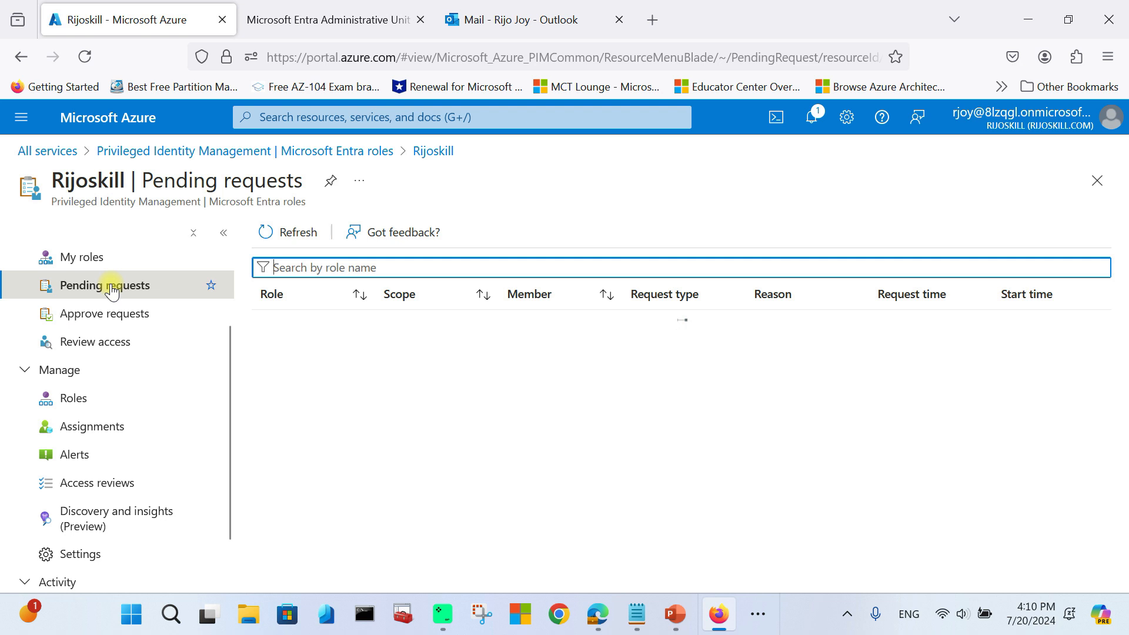
{"action": "left_click_drag", "start_coordinate": [350, 333], "coordinate": [739, 333]}
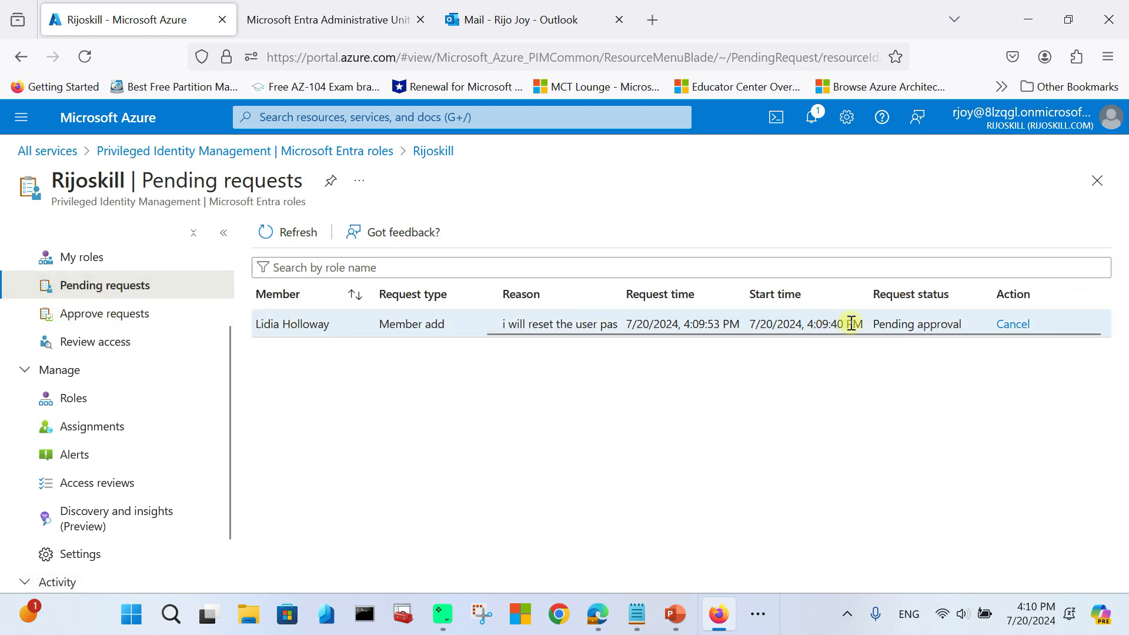
{"action": "left_click_drag", "start_coordinate": [917, 331], "coordinate": [482, 347]}
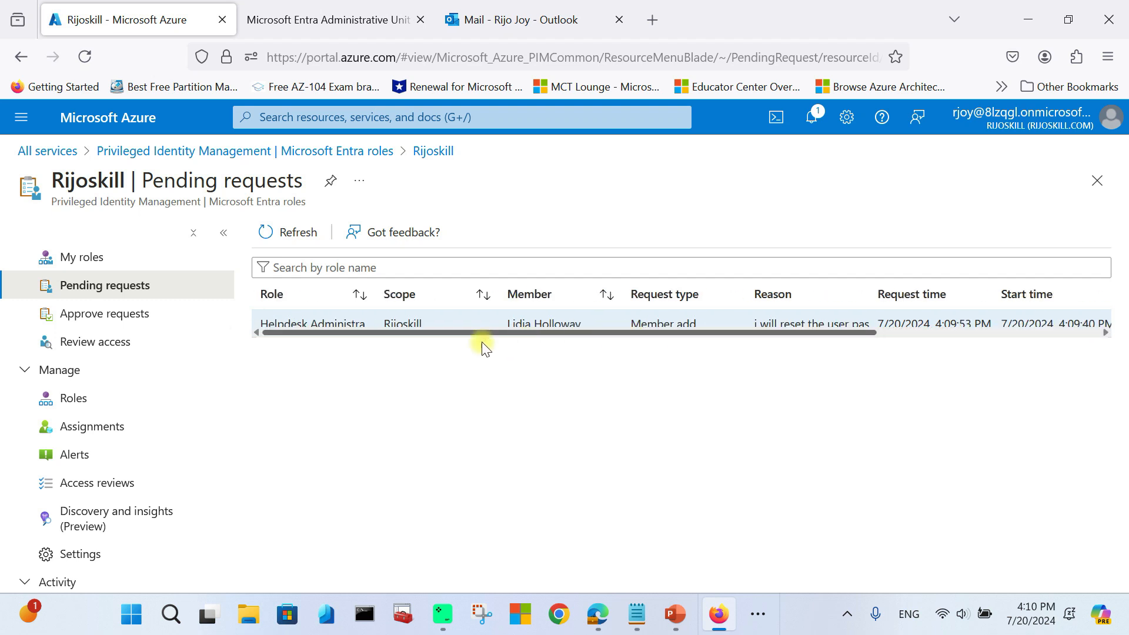
{"action": "left_click", "coordinate": [144, 312]}
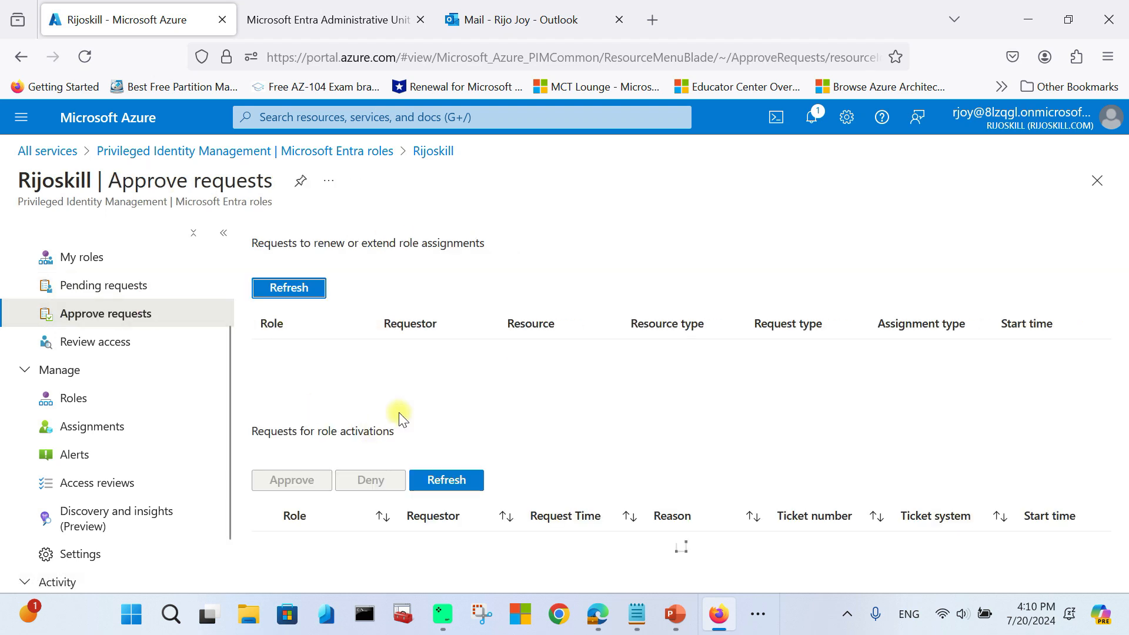
{"action": "scroll", "coordinate": [406, 426], "scroll_direction": "down", "scroll_amount": 1}
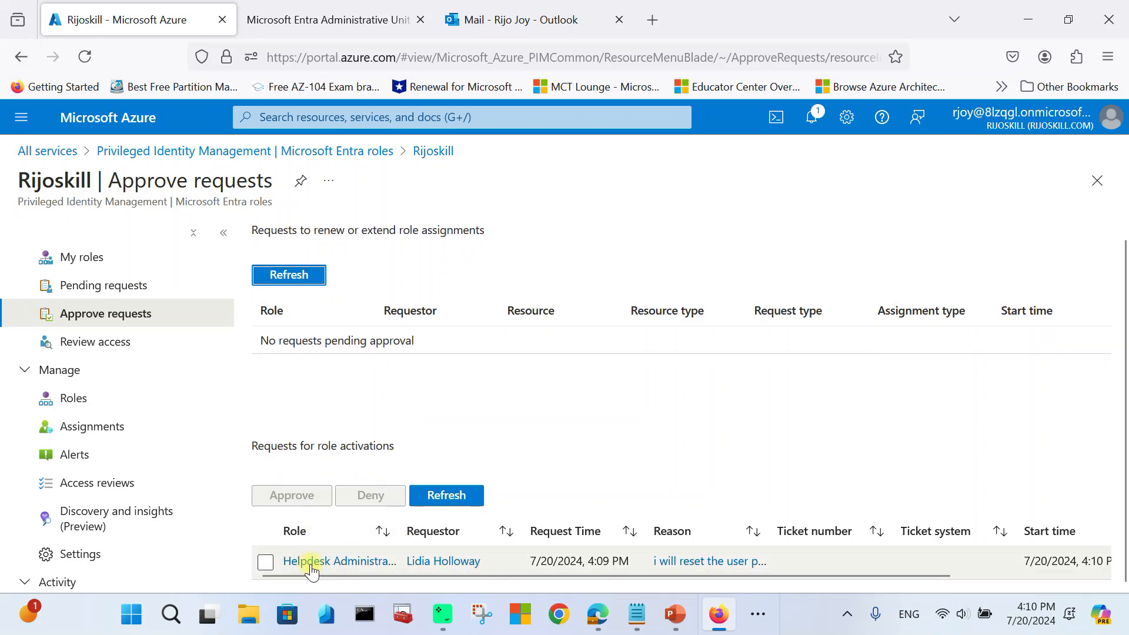
{"action": "left_click_drag", "start_coordinate": [396, 578], "coordinate": [365, 601]}
{"action": "left_click", "coordinate": [265, 561]}
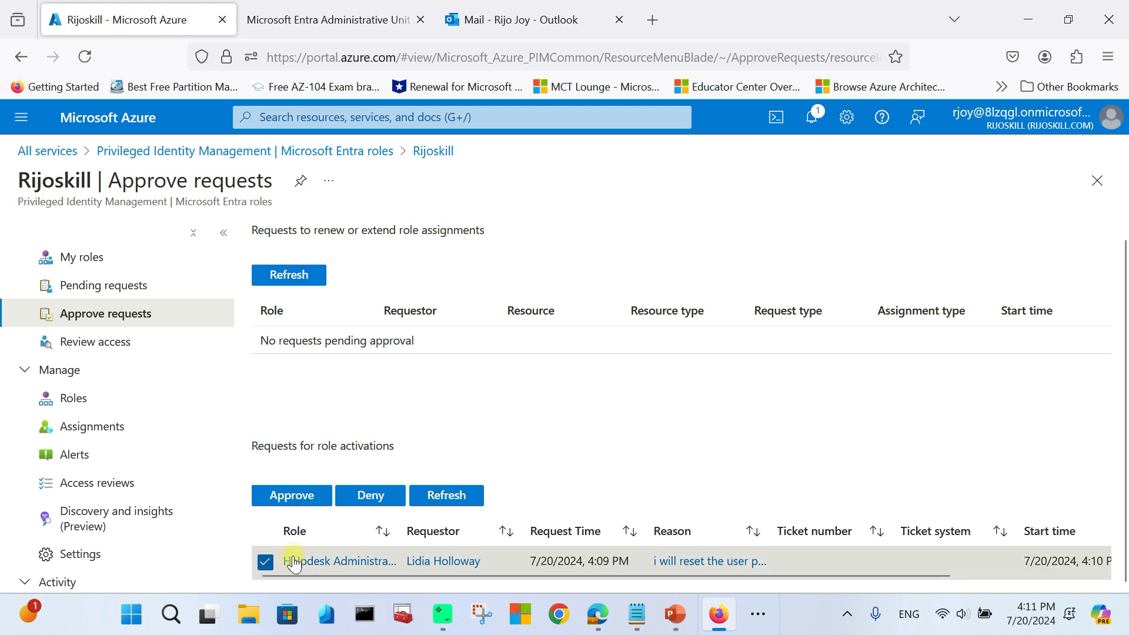
{"action": "left_click", "coordinate": [288, 497]}
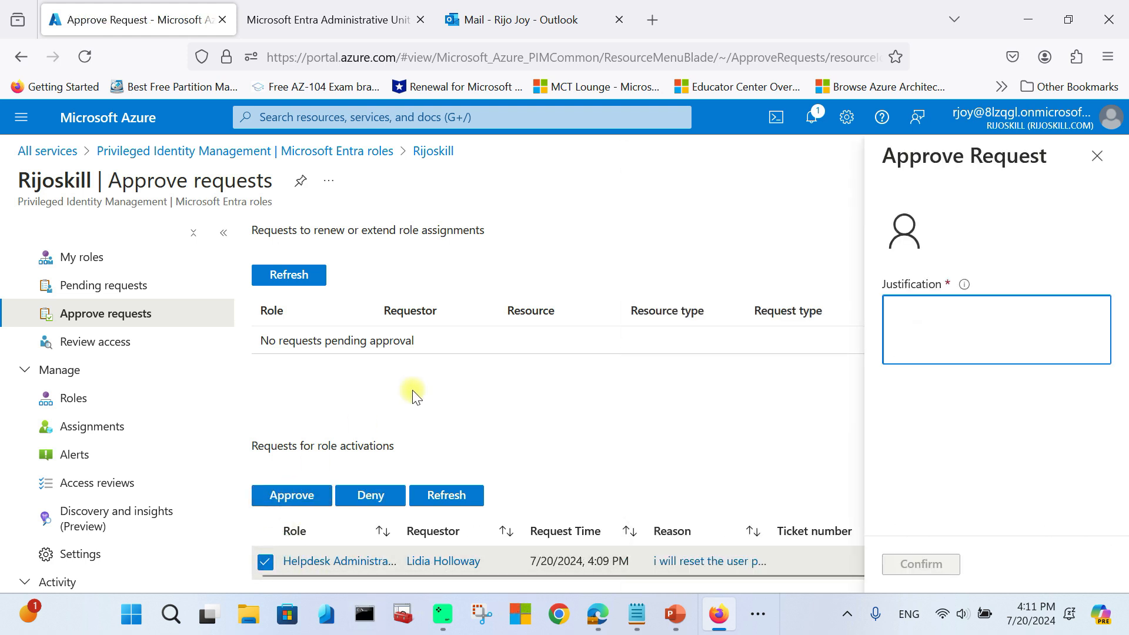
Step: Confirm approval with justification 'allowe the help desk user activation just in time' and refresh the list
{"action": "scroll", "coordinate": [916, 395], "scroll_direction": "down", "scroll_amount": 2}
{"action": "left_click", "coordinate": [880, 459]}
{"action": "type", "text": "a"}
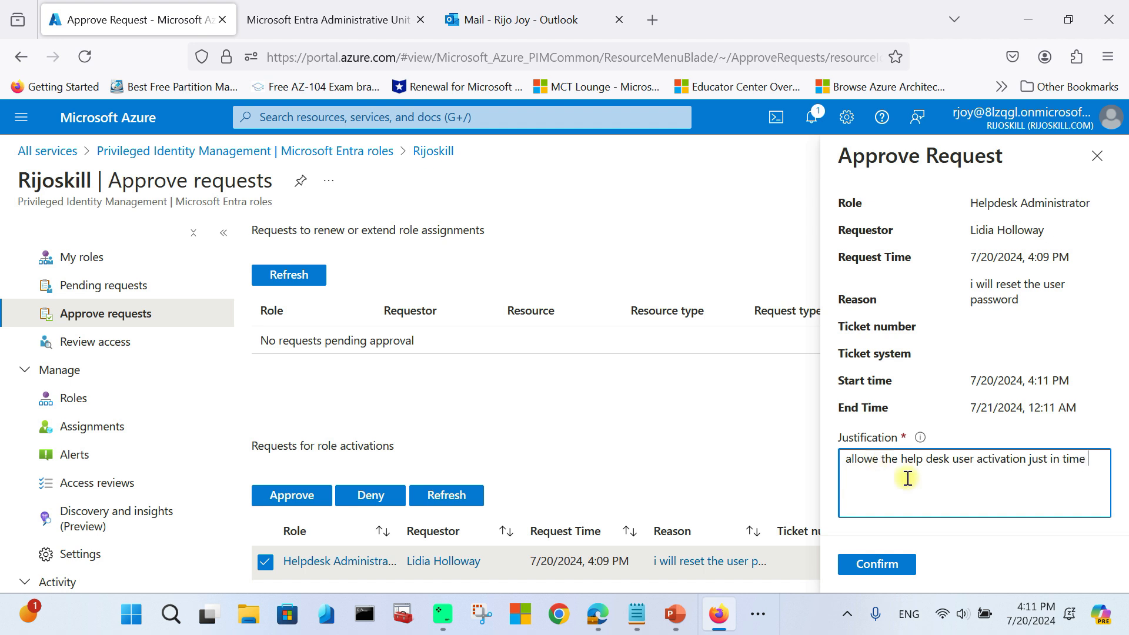
{"action": "left_click", "coordinate": [881, 562]}
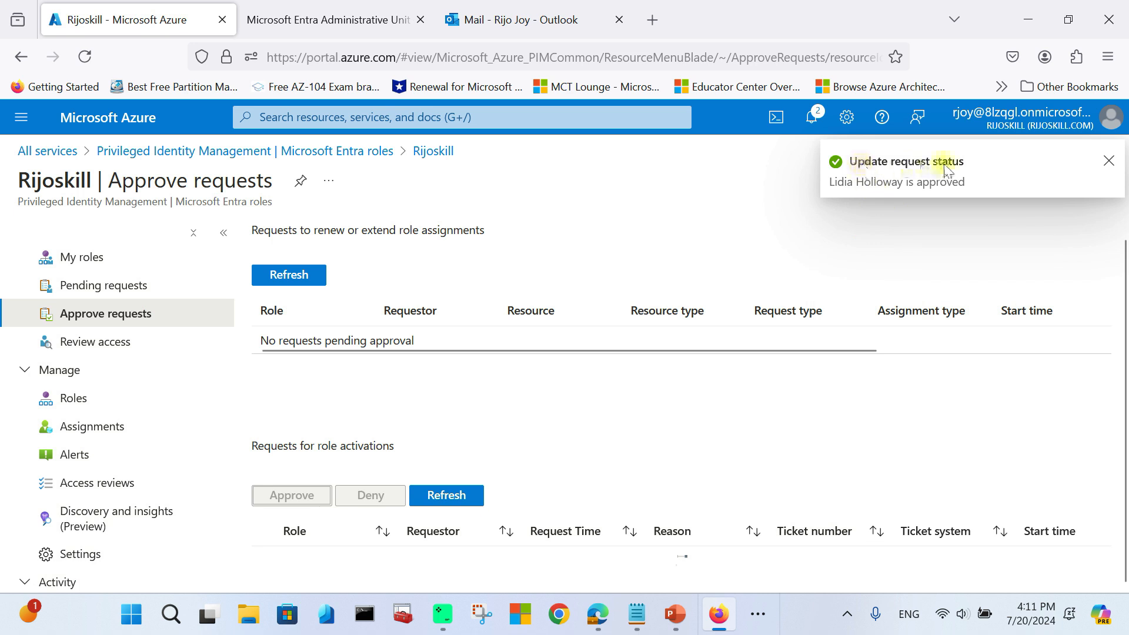
{"action": "left_click", "coordinate": [1110, 160]}
{"action": "left_click", "coordinate": [467, 497]}
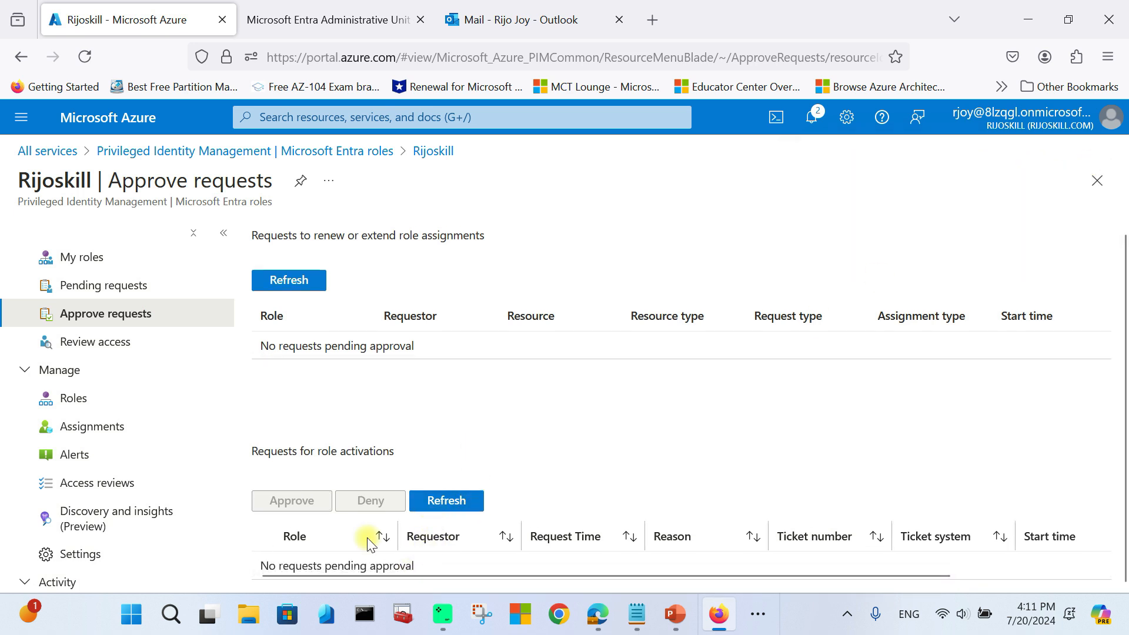
Step: Refresh the active role assignments to see Helpdesk Administrator Activated until 7/21/2024 12:11:25 AM
{"action": "left_click", "coordinate": [83, 434]}
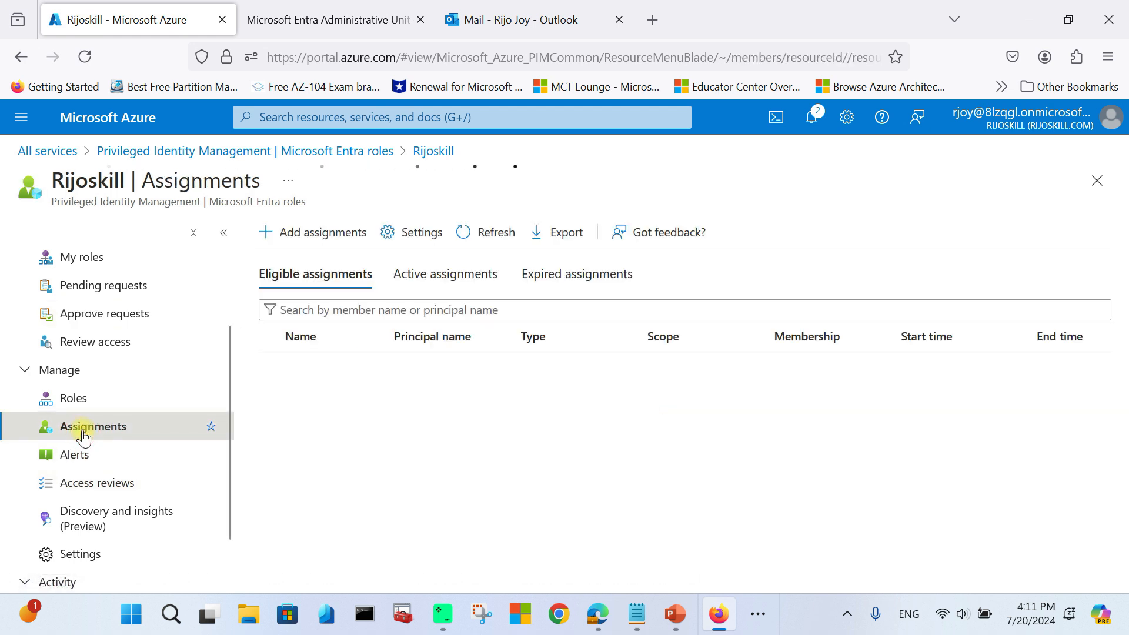
{"action": "left_click", "coordinate": [462, 282]}
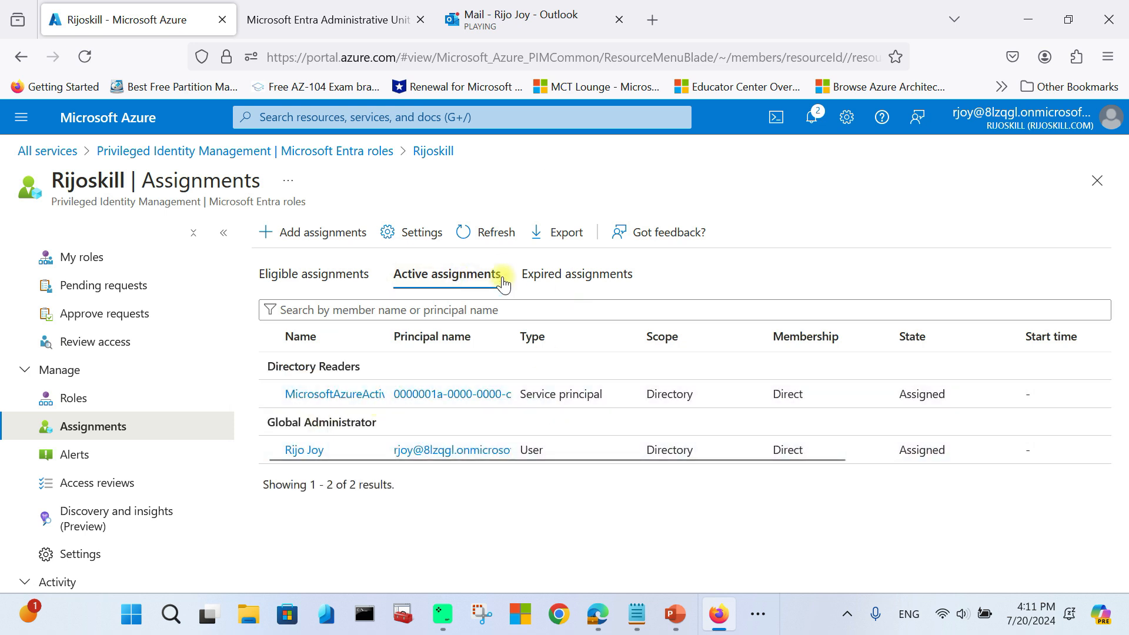
{"action": "left_click", "coordinate": [492, 231]}
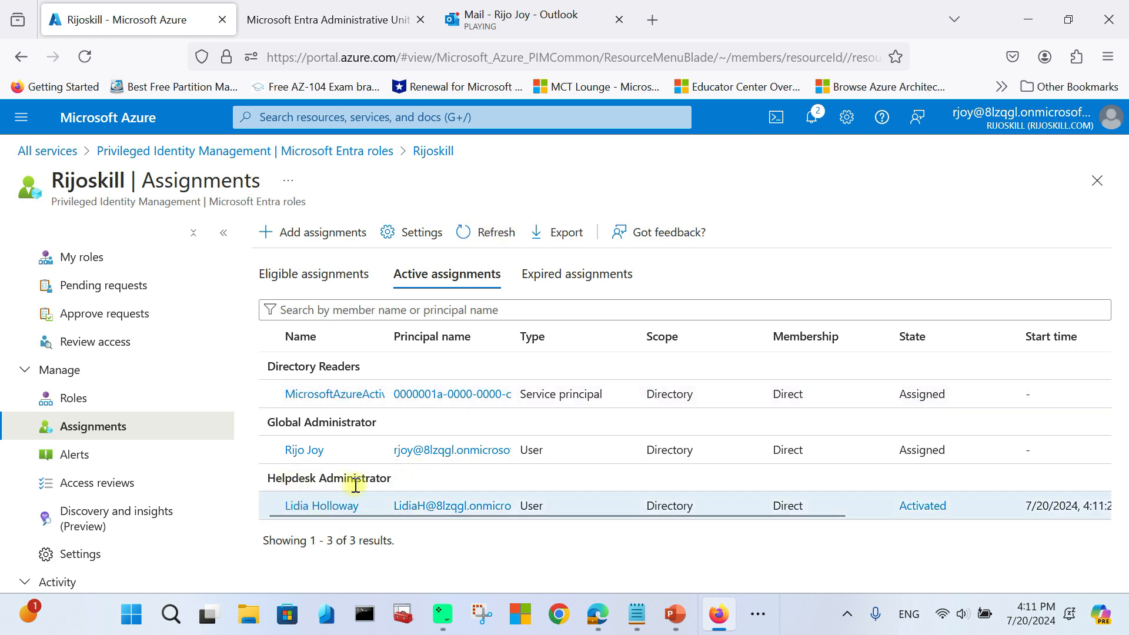
{"action": "left_click_drag", "start_coordinate": [379, 515], "coordinate": [739, 523]}
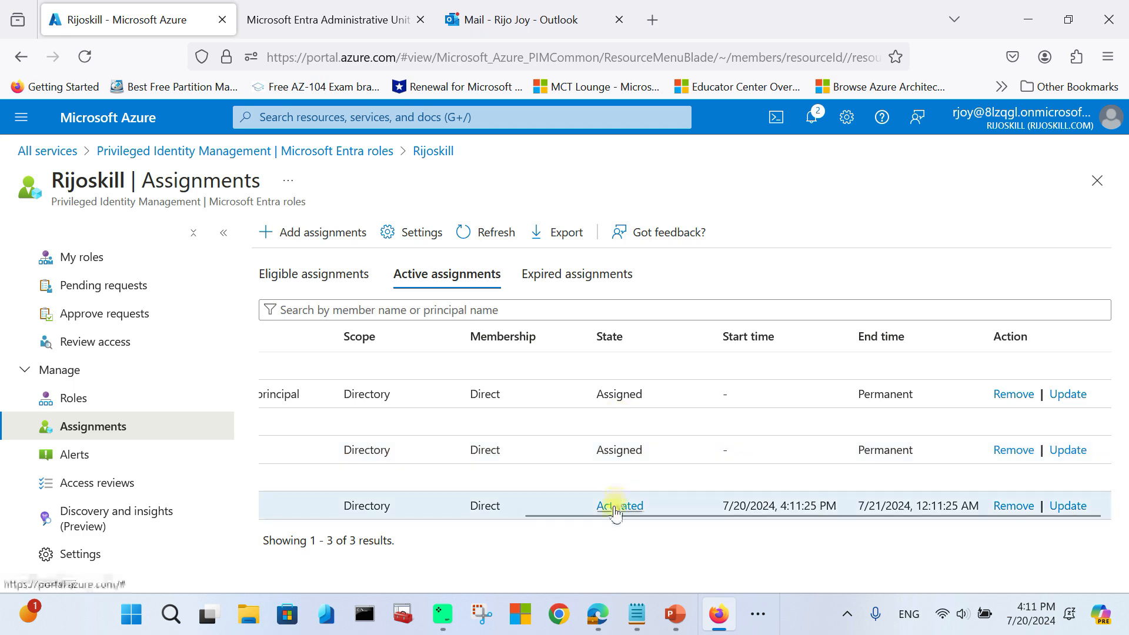
{"action": "mouse_move", "coordinate": [616, 624]}
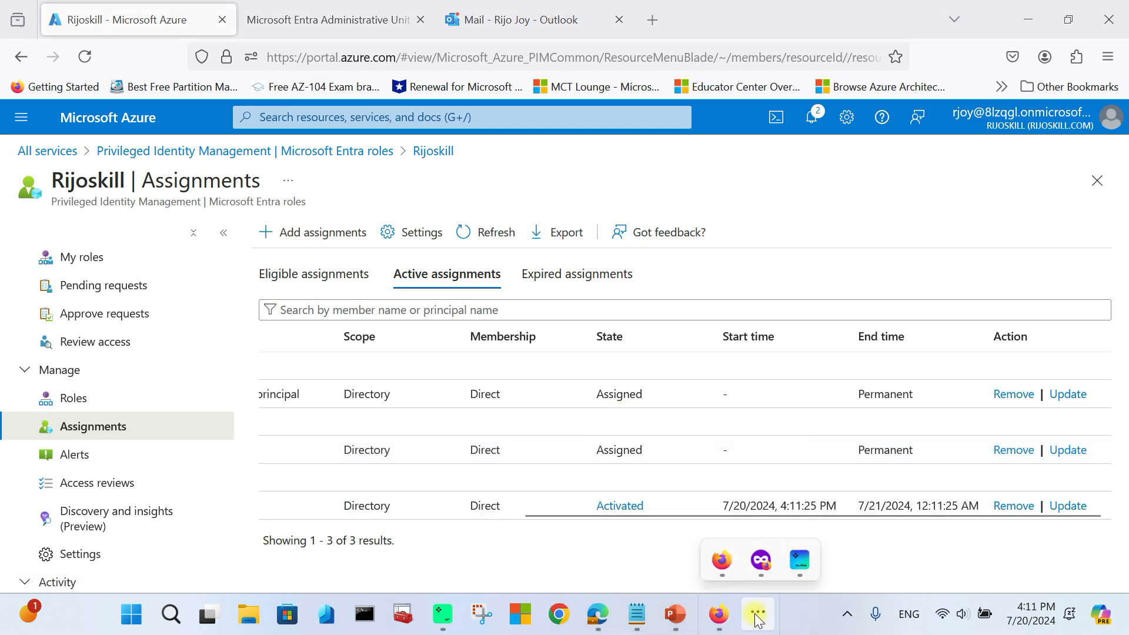
{"action": "left_click", "coordinate": [761, 560]}
Step: Read the PIM email confirming the Helpdesk Administrator request was approved
{"action": "left_click", "coordinate": [454, 24]}
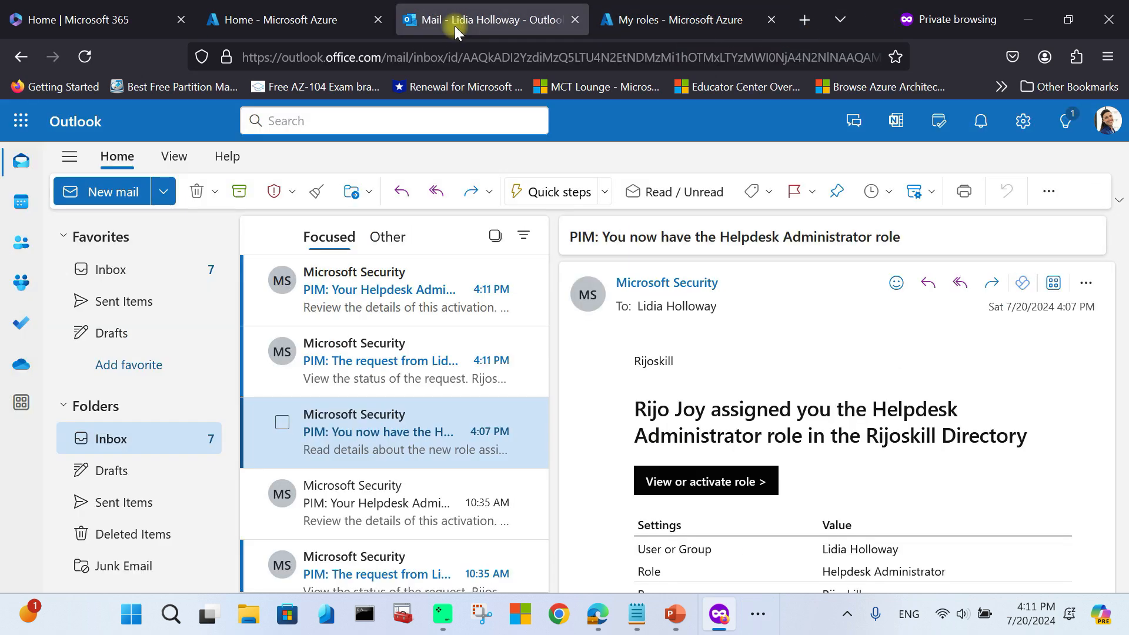
{"action": "scroll", "coordinate": [676, 436], "scroll_direction": "down", "scroll_amount": 3}
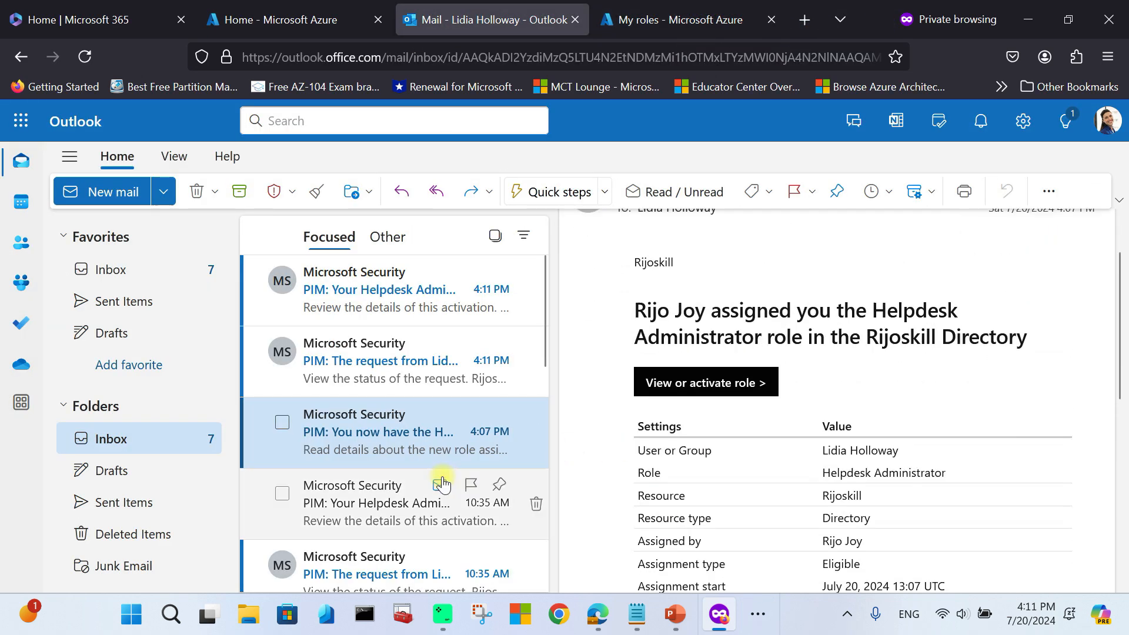
{"action": "left_click", "coordinate": [365, 360]}
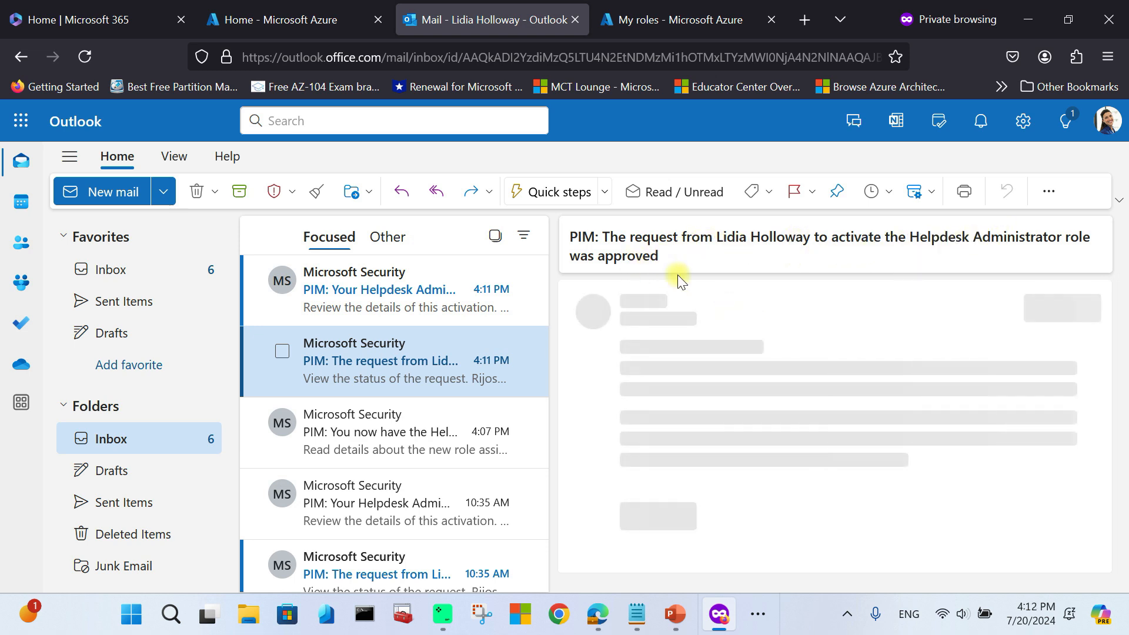
{"action": "scroll", "coordinate": [676, 396], "scroll_direction": "down", "scroll_amount": 6}
{"action": "scroll", "coordinate": [817, 400], "scroll_direction": "up", "scroll_amount": 3}
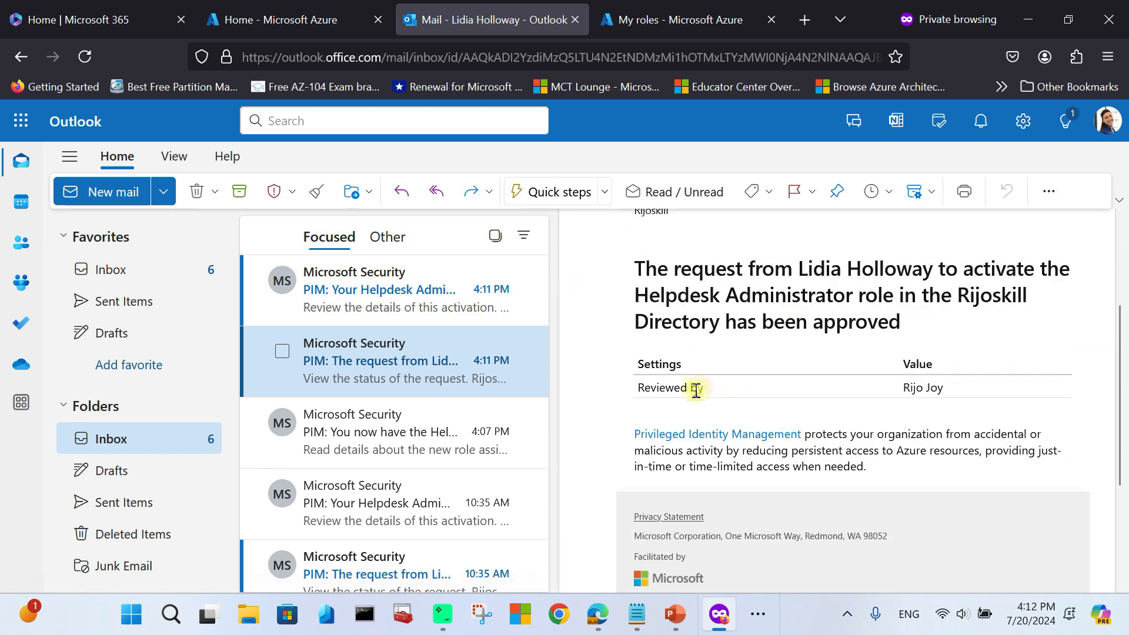
Step: Read the 'role is now active' email, then return to the My roles page
{"action": "scroll", "coordinate": [923, 403], "scroll_direction": "up", "scroll_amount": 2}
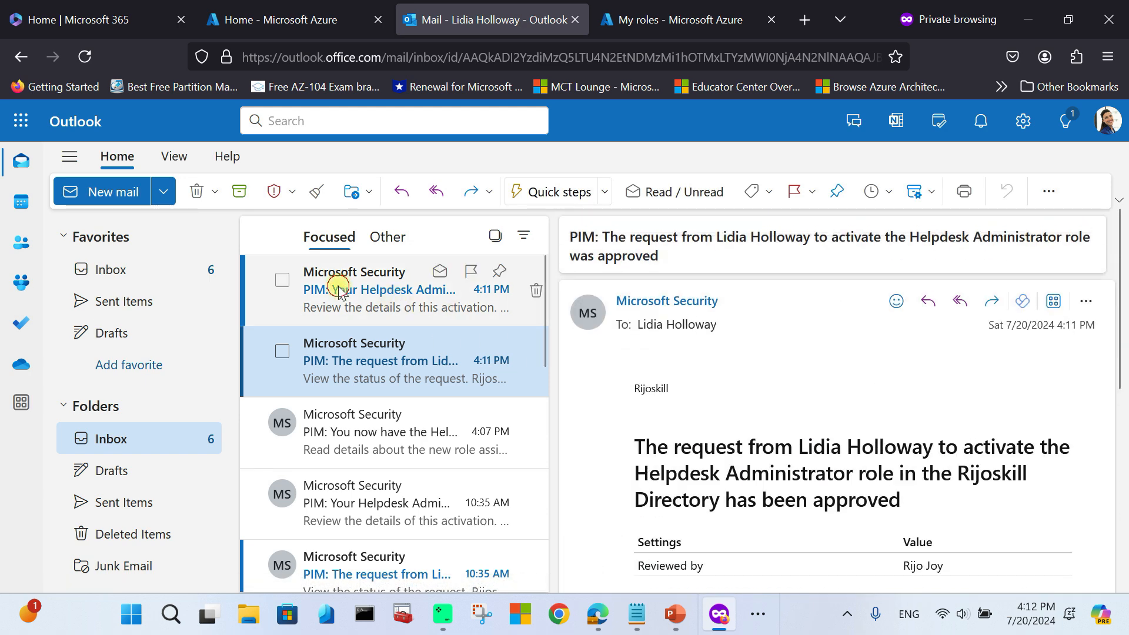
{"action": "left_click", "coordinate": [336, 287]}
{"action": "scroll", "coordinate": [770, 353], "scroll_direction": "down", "scroll_amount": 3}
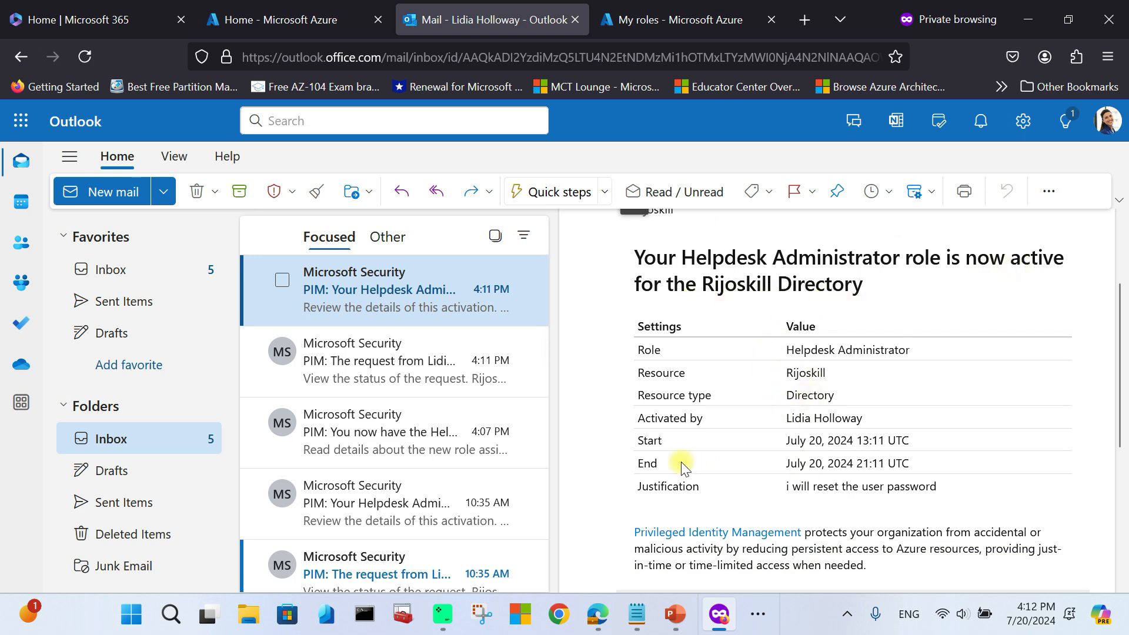
{"action": "double_click", "coordinate": [647, 463]}
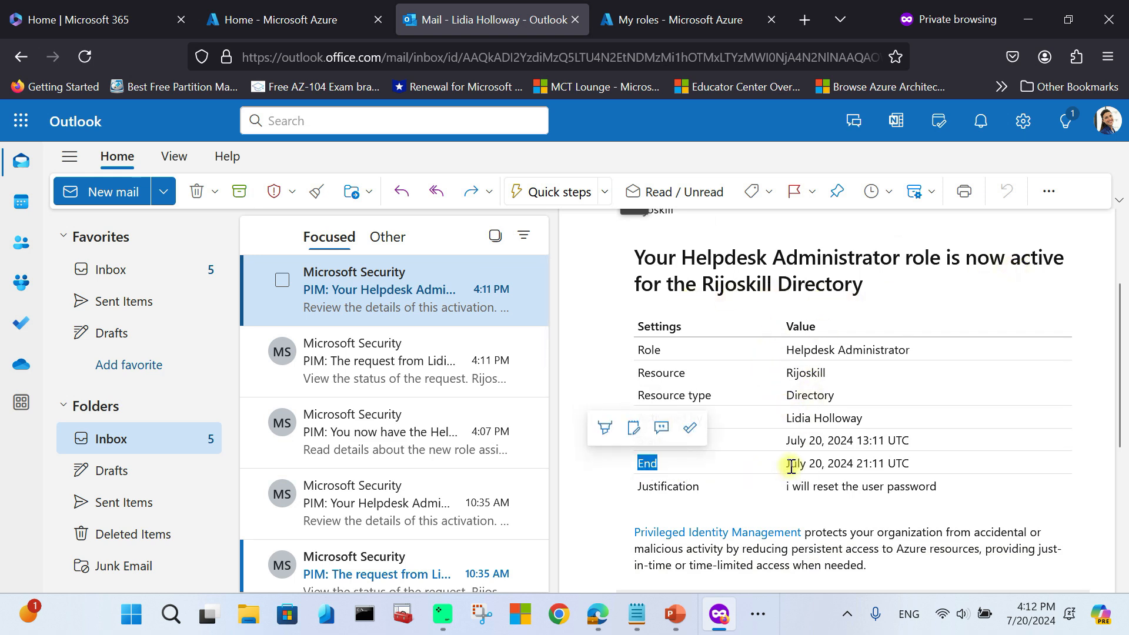
{"action": "left_click", "coordinate": [732, 483]}
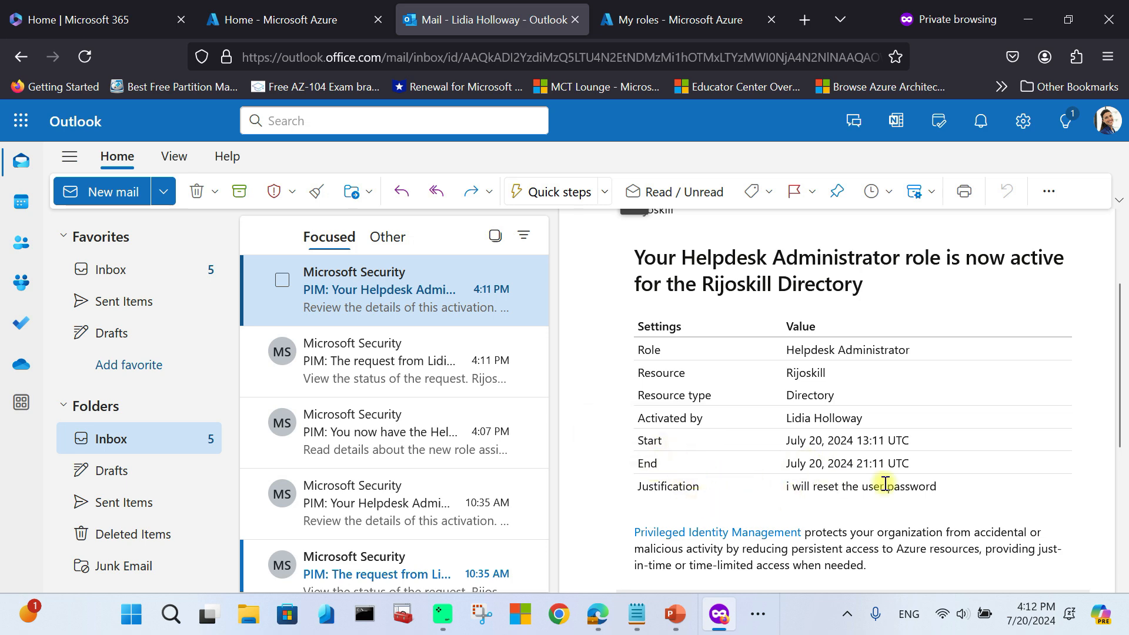
{"action": "scroll", "coordinate": [886, 484], "scroll_direction": "up", "scroll_amount": 3}
{"action": "scroll", "coordinate": [877, 465], "scroll_direction": "down", "scroll_amount": 2}
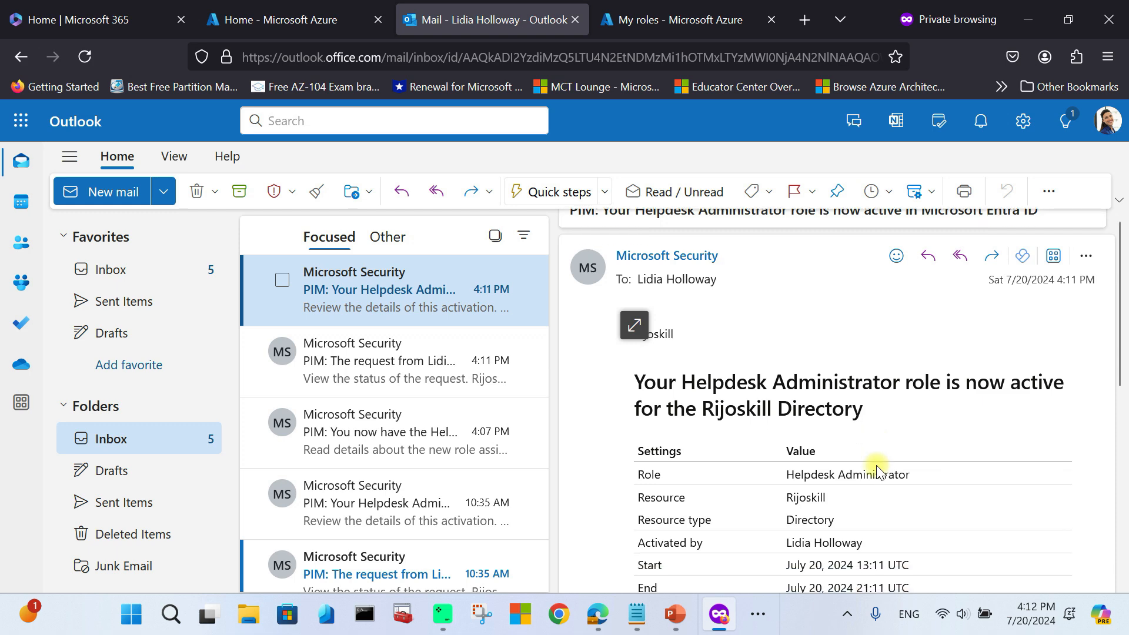
{"action": "left_click", "coordinate": [693, 38]}
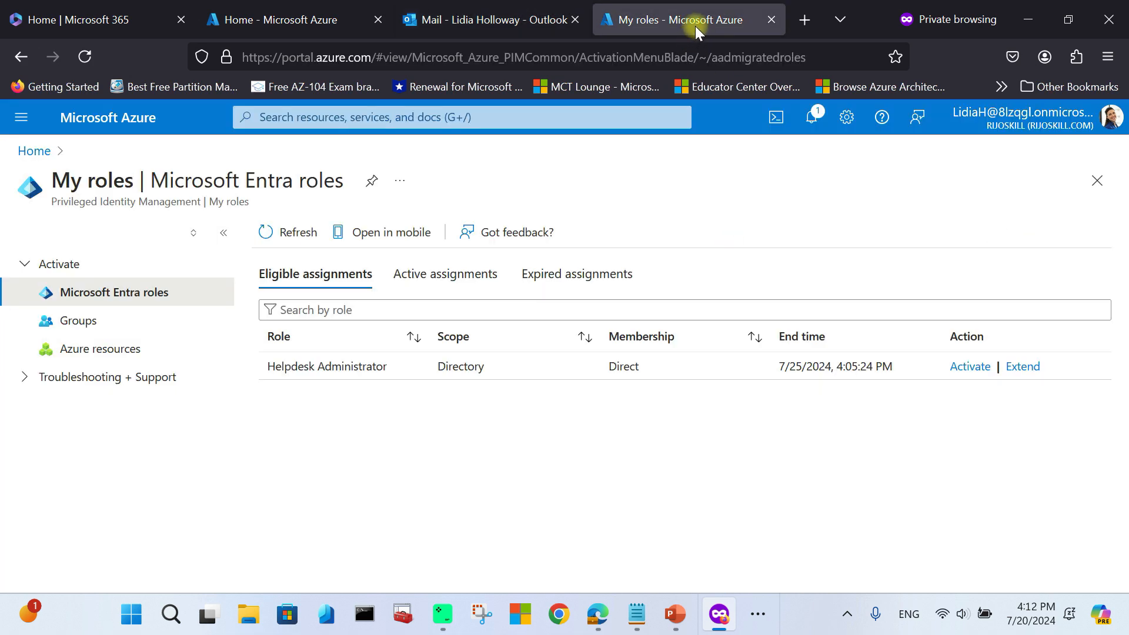
Step: Refresh the user's active assignments showing Helpdesk Administrator Activated, then return to the admin window
{"action": "left_click", "coordinate": [491, 272]}
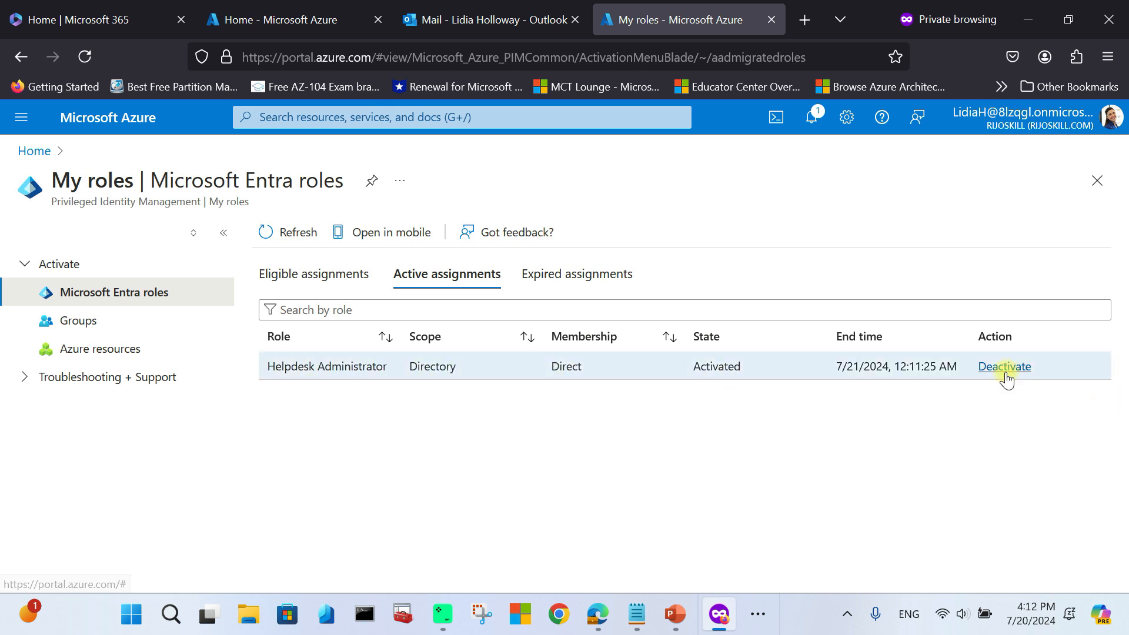
{"action": "left_click", "coordinate": [274, 233]}
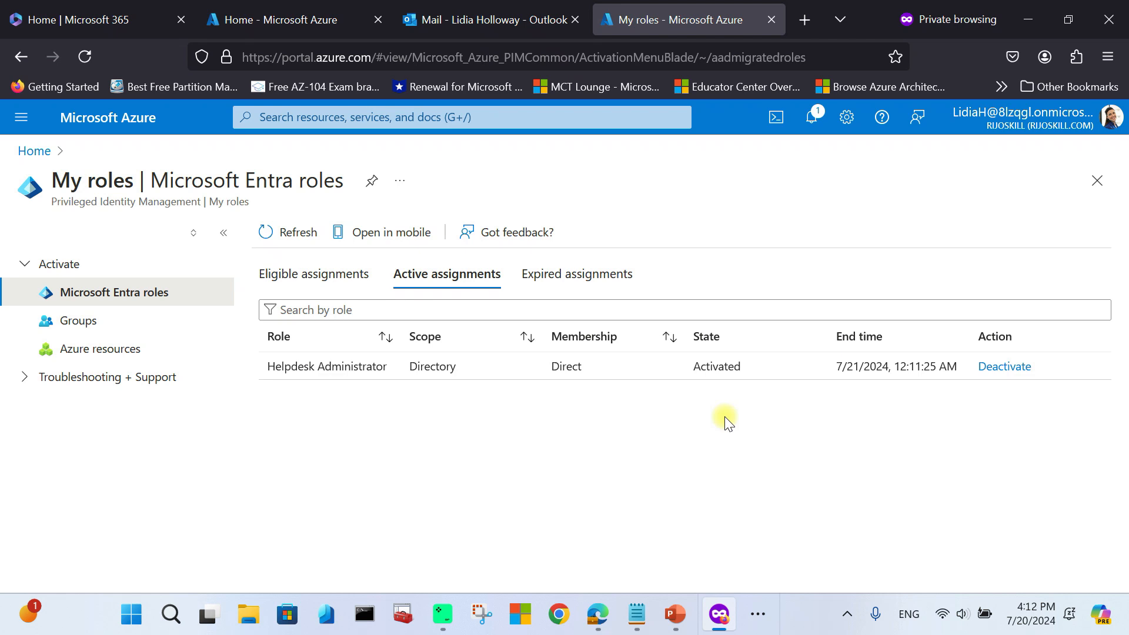
{"action": "left_click", "coordinate": [761, 616]}
{"action": "left_click", "coordinate": [724, 561]}
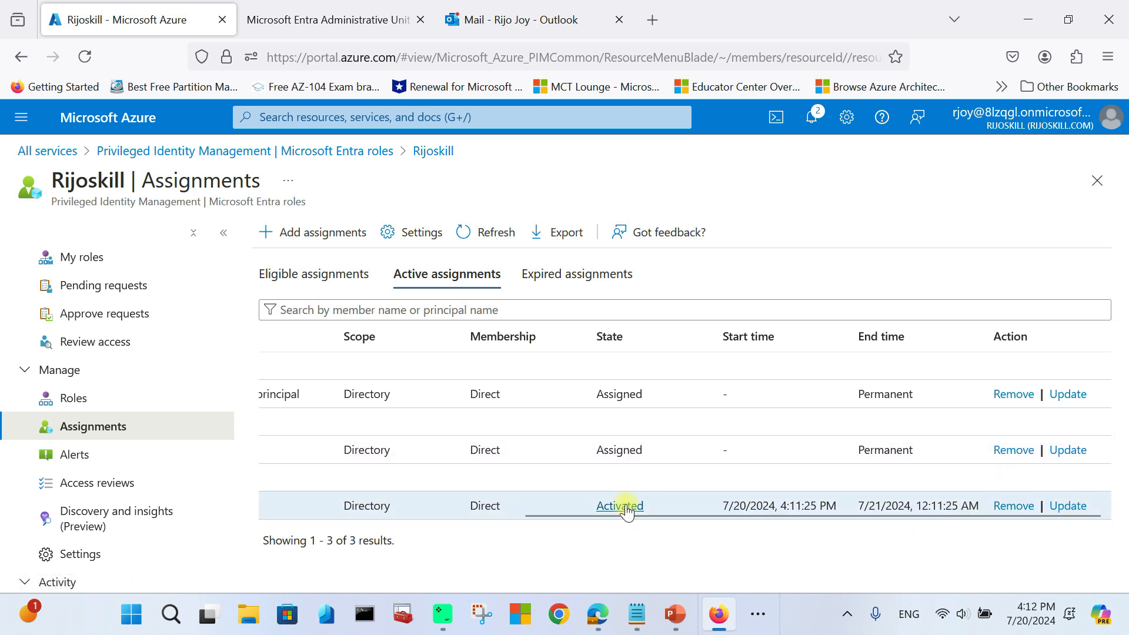
Step: Check the single medium-risk alert, view the empty Access reviews list, and begin a new review
{"action": "left_click_drag", "start_coordinate": [650, 512], "coordinate": [388, 550]}
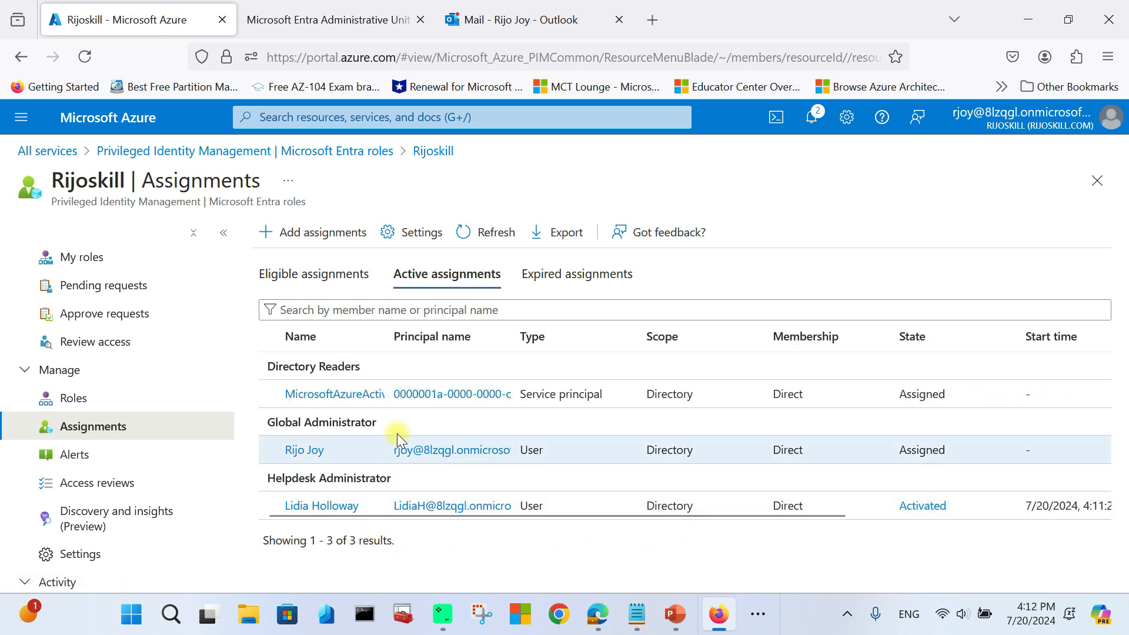
{"action": "left_click", "coordinate": [90, 458]}
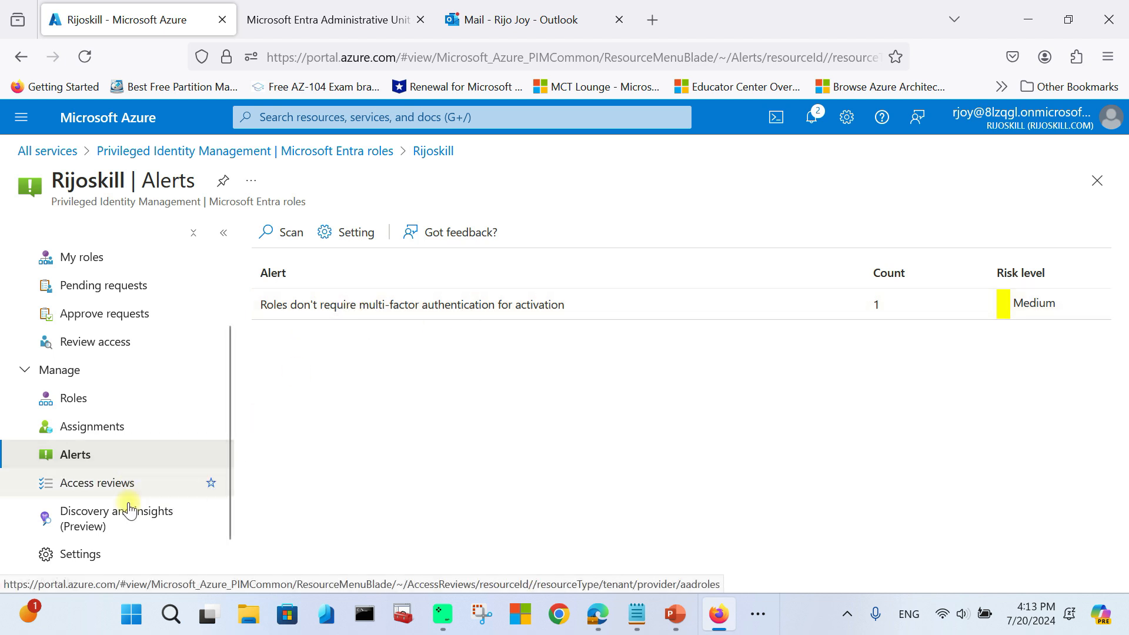
{"action": "left_click", "coordinate": [106, 481]}
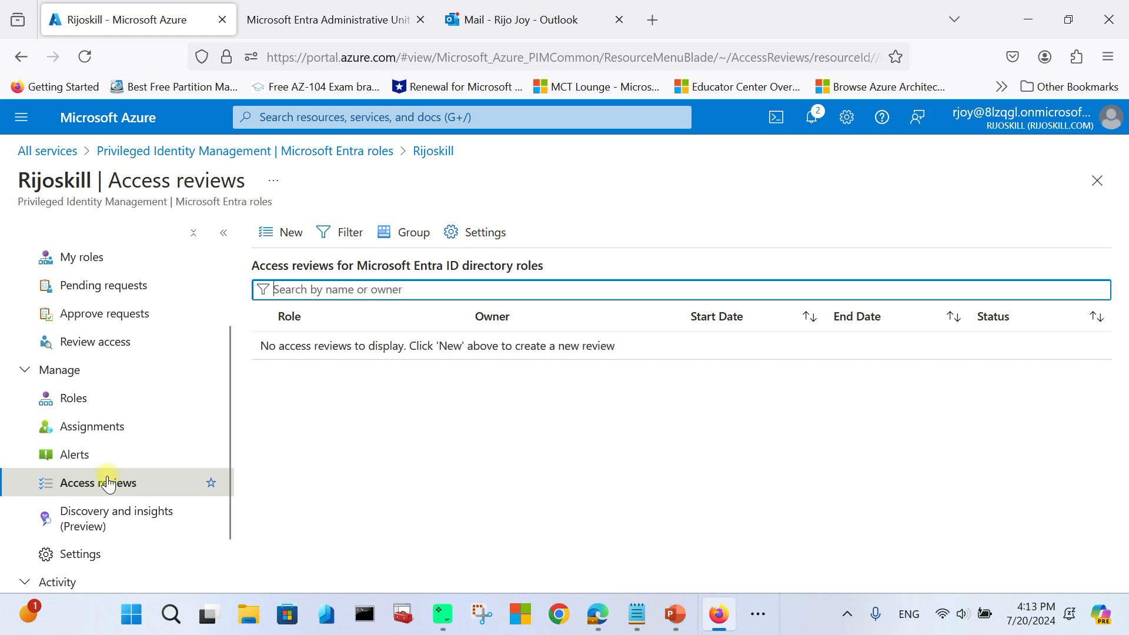
{"action": "left_click", "coordinate": [279, 236]}
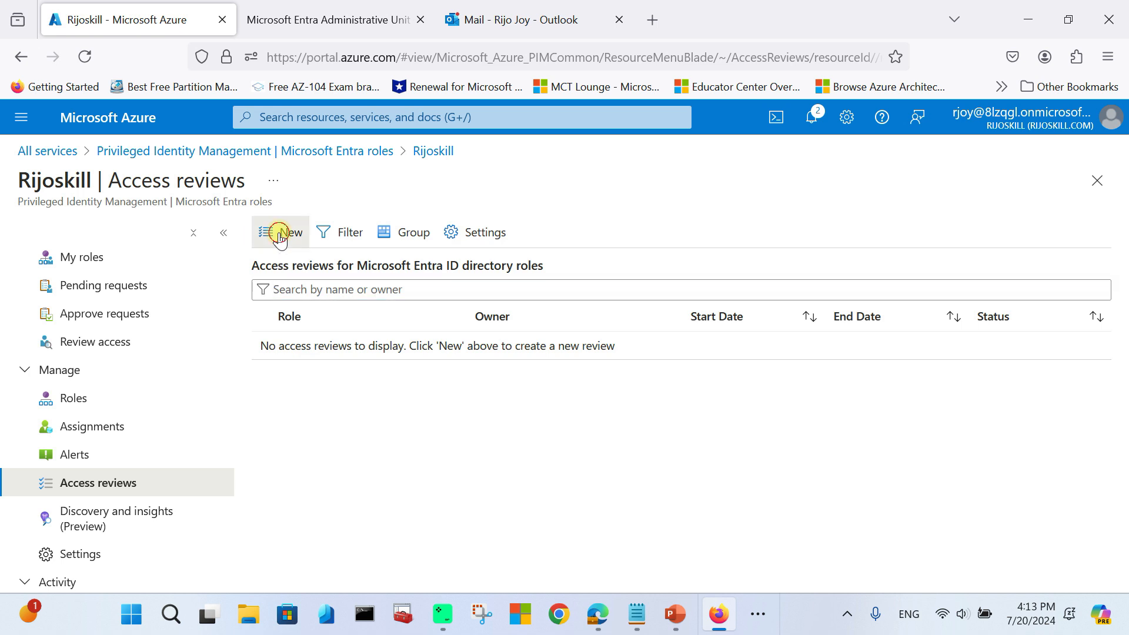
Step: Name the review 'helpdeskadmin-role review' and paste the same text into the description
{"action": "left_click", "coordinate": [156, 252]}
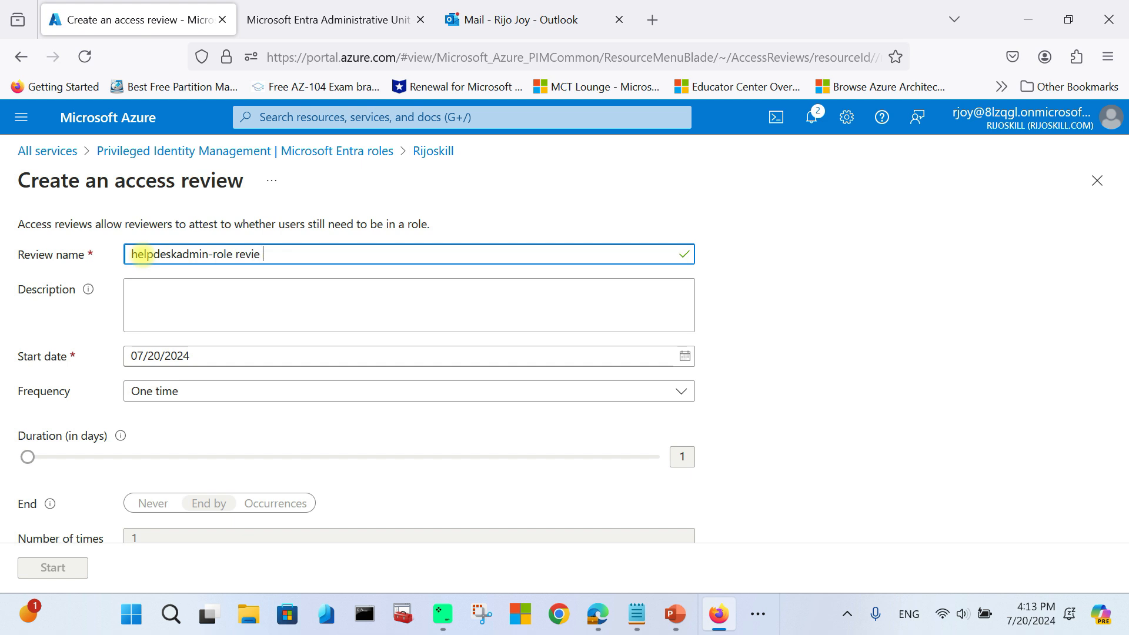
{"action": "left_click", "coordinate": [159, 290]}
{"action": "left_click_drag", "start_coordinate": [282, 259], "coordinate": [10, 227]}
{"action": "key", "text": "ctrl+c"}
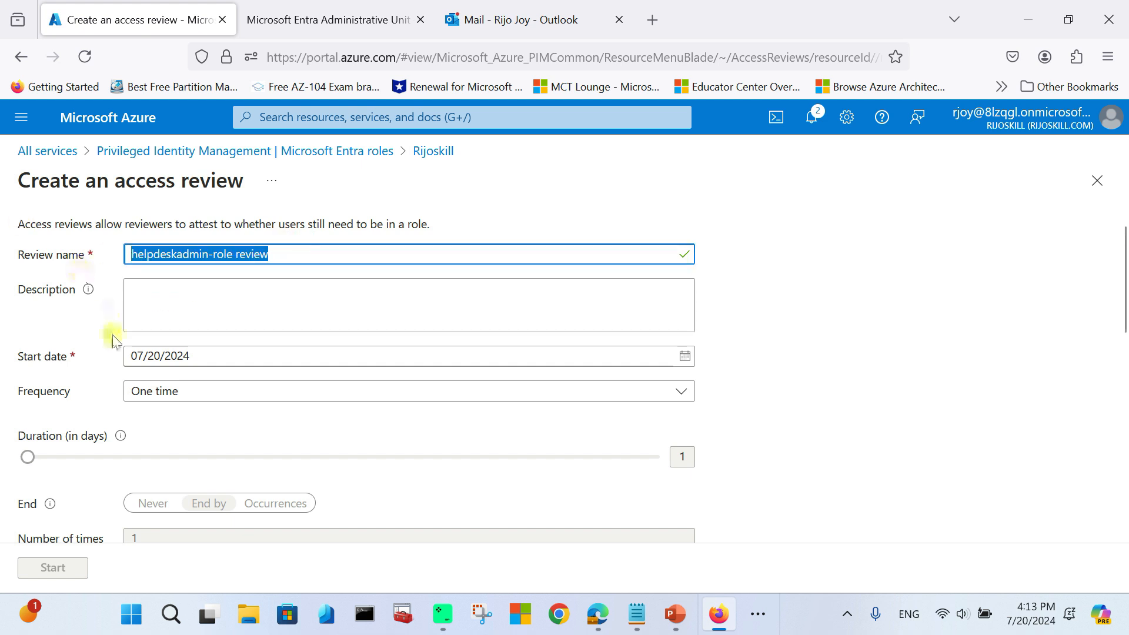
{"action": "left_click", "coordinate": [159, 290]}
{"action": "key", "text": "ctrl+v"}
{"action": "scroll", "coordinate": [174, 342], "scroll_direction": "down", "scroll_amount": 3}
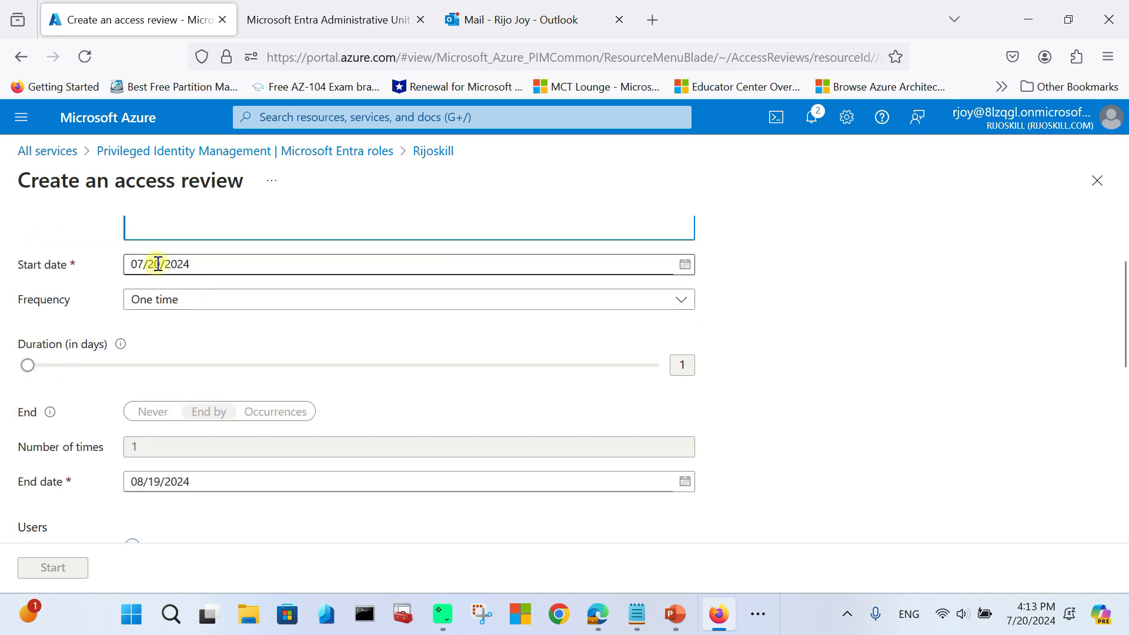
Step: Switch the review frequency to Monthly and back, leaving it One time
{"action": "left_click", "coordinate": [192, 304]}
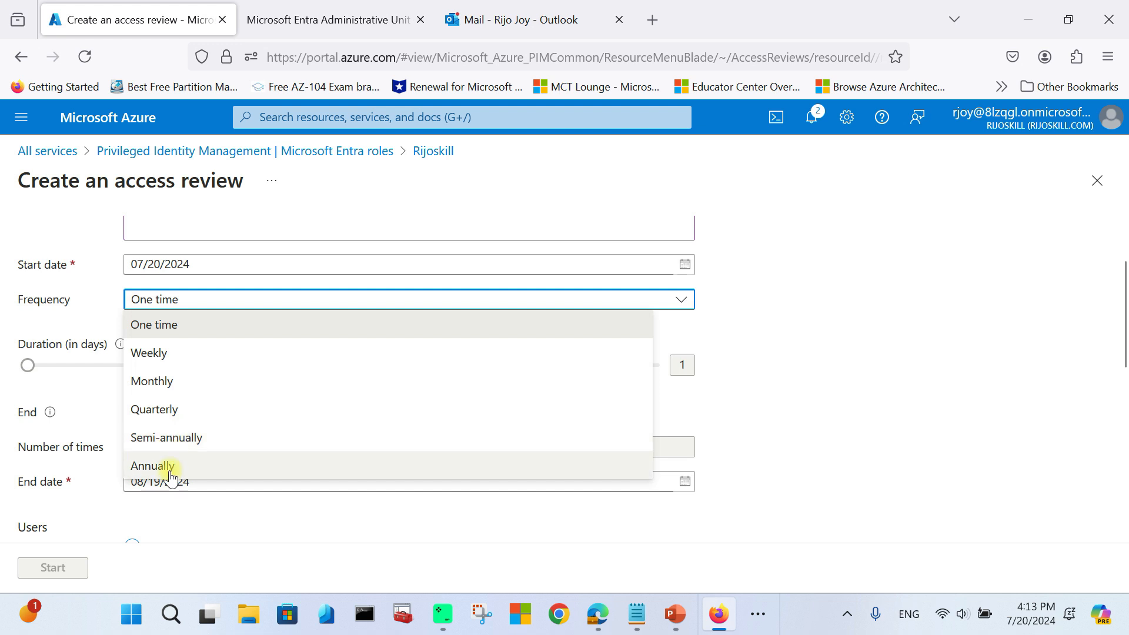
{"action": "left_click", "coordinate": [168, 324]}
{"action": "left_click", "coordinate": [168, 299]}
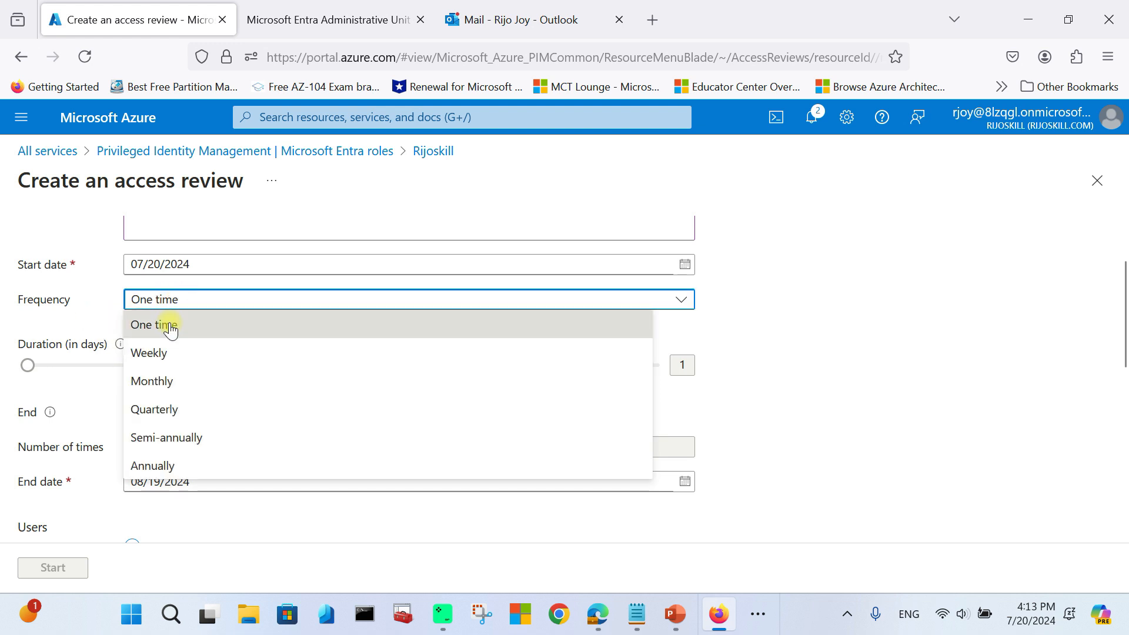
{"action": "left_click", "coordinate": [171, 327]}
{"action": "scroll", "coordinate": [59, 360], "scroll_direction": "down", "scroll_amount": 2}
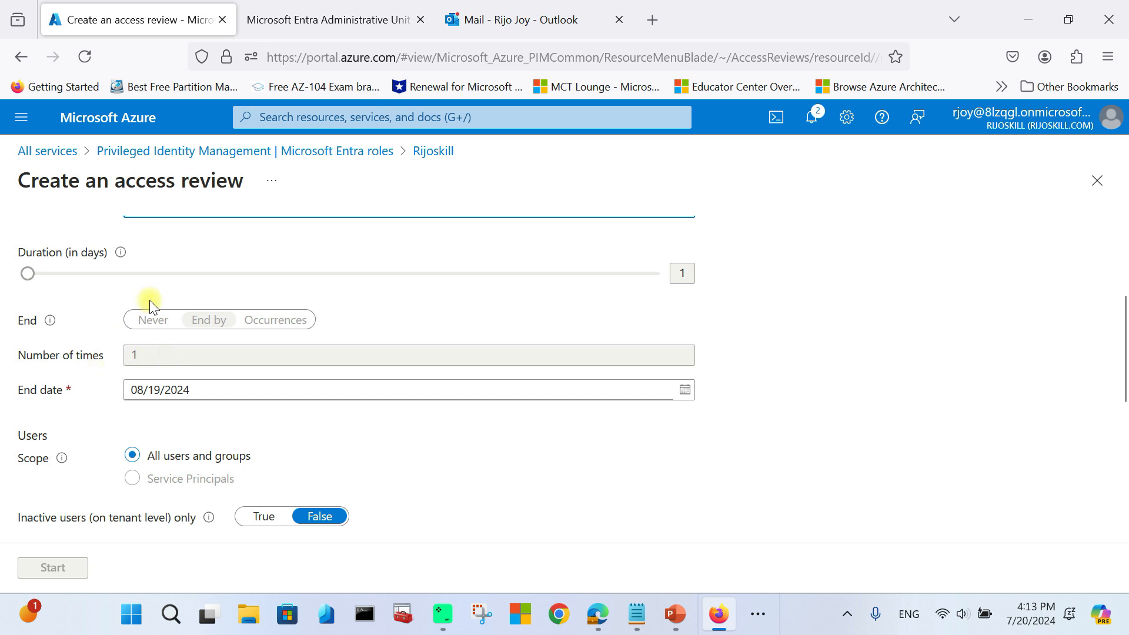
{"action": "scroll", "coordinate": [165, 357], "scroll_direction": "up", "scroll_amount": 4}
{"action": "left_click", "coordinate": [175, 395]}
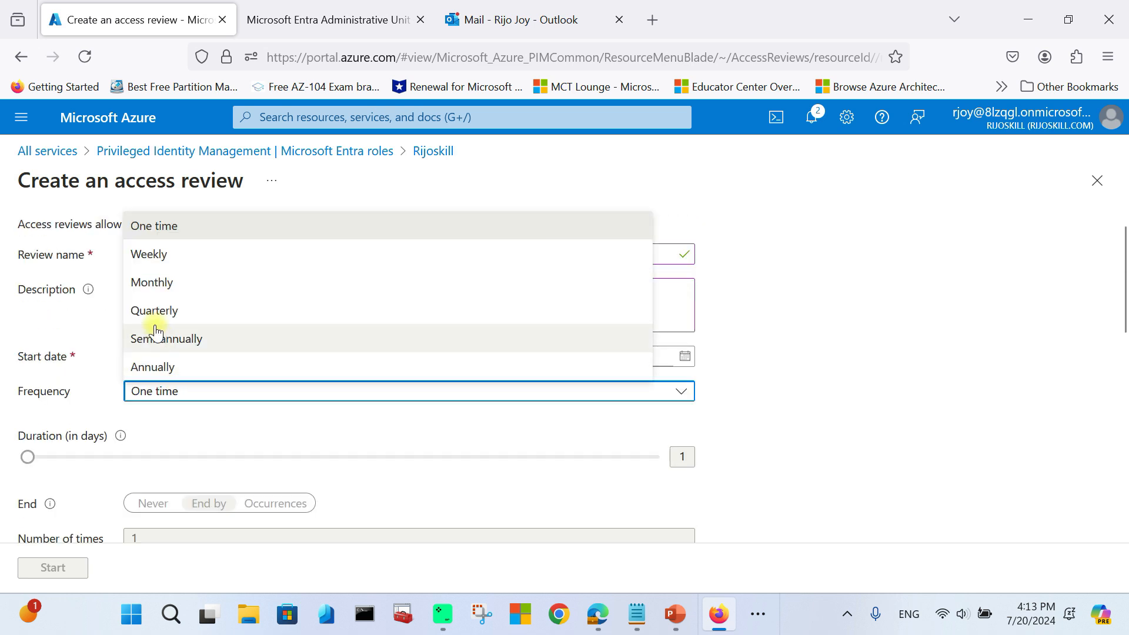
{"action": "left_click", "coordinate": [154, 284]}
{"action": "scroll", "coordinate": [222, 410], "scroll_direction": "down", "scroll_amount": 2}
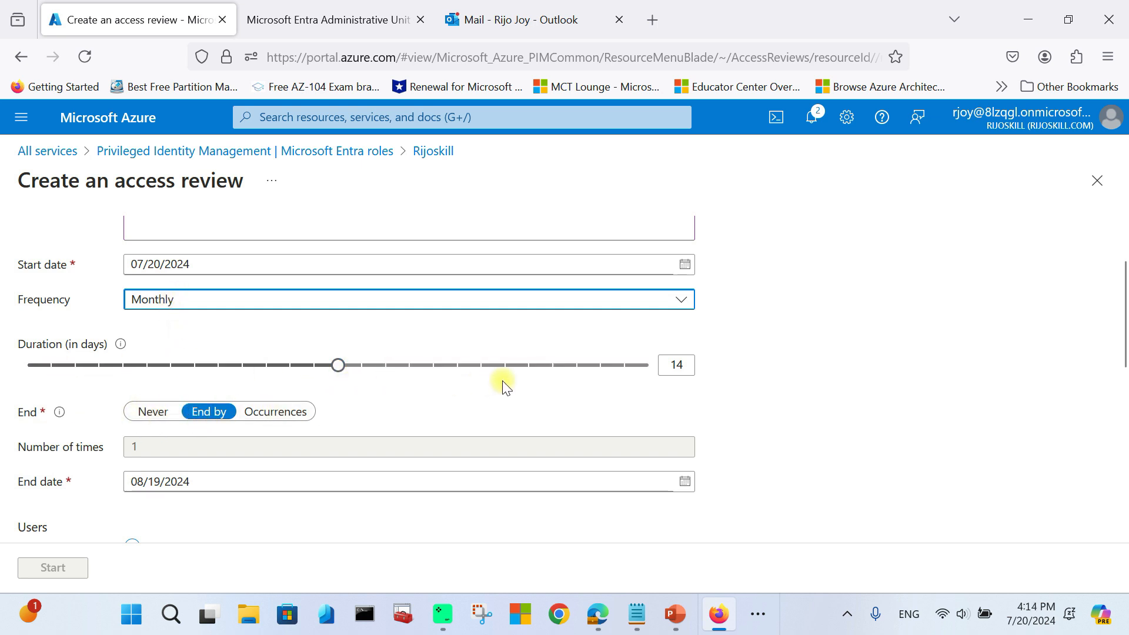
{"action": "left_click", "coordinate": [161, 299]}
{"action": "left_click", "coordinate": [157, 323]}
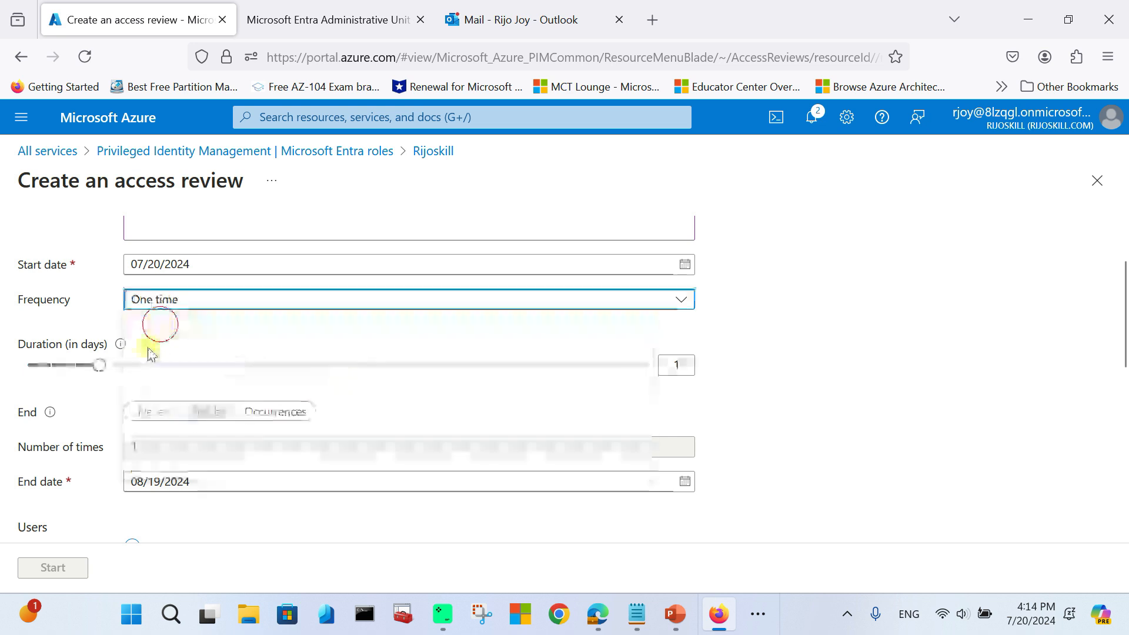
{"action": "scroll", "coordinate": [114, 386], "scroll_direction": "down", "scroll_amount": 2}
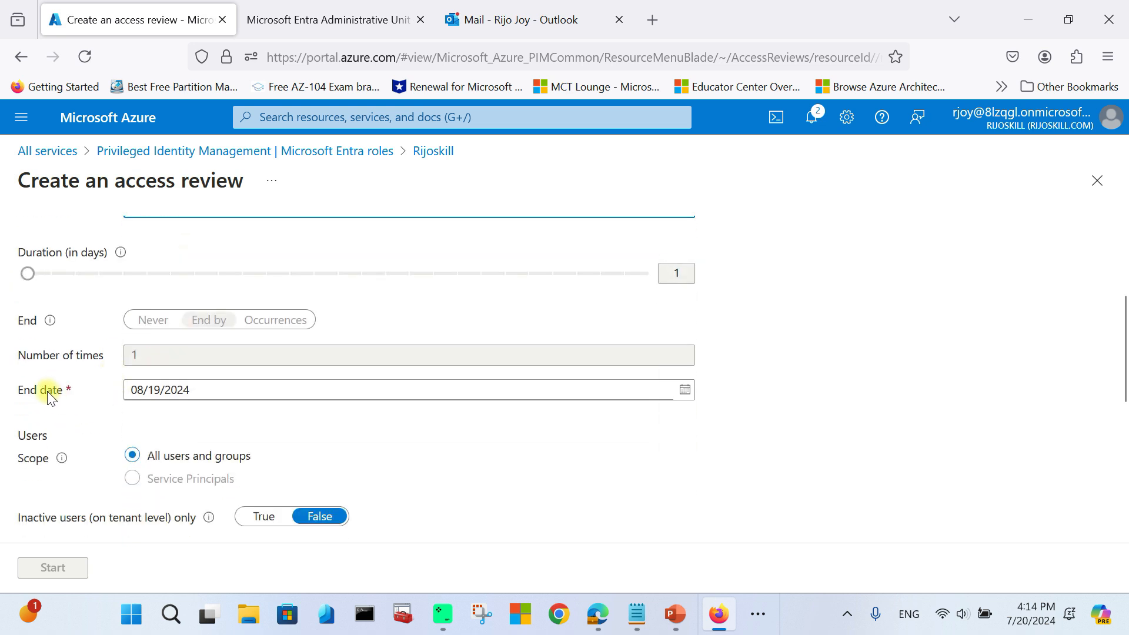
Step: Set the review end date to August 21, 2024 (08/21/2024)
{"action": "left_click", "coordinate": [685, 390]}
{"action": "left_click", "coordinate": [572, 329]}
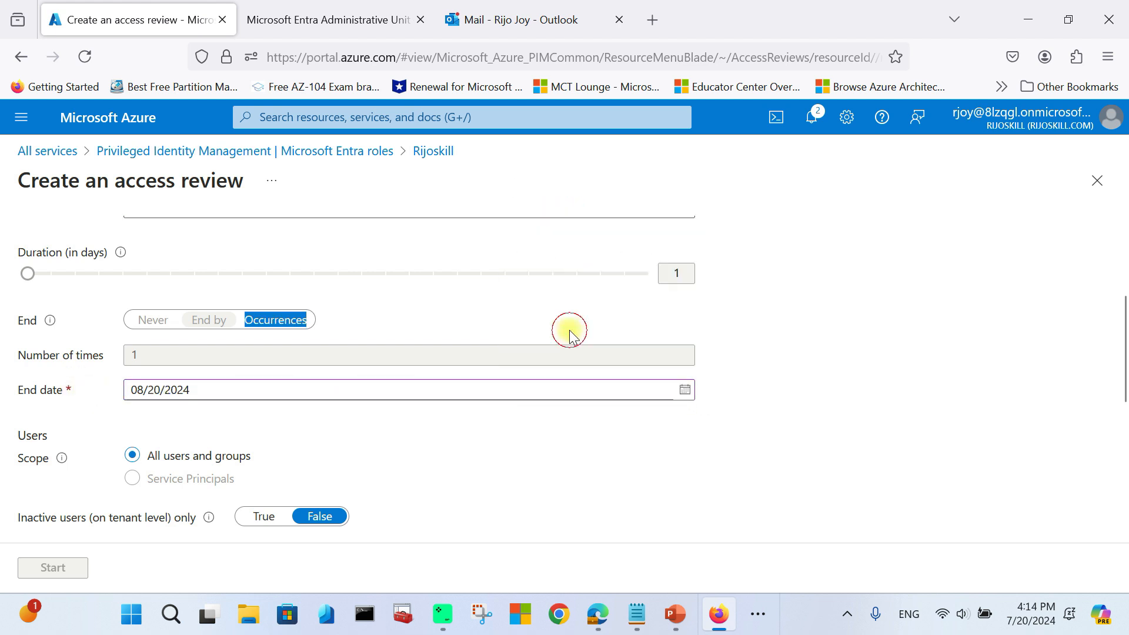
{"action": "left_click", "coordinate": [683, 391]}
{"action": "left_click", "coordinate": [598, 330]}
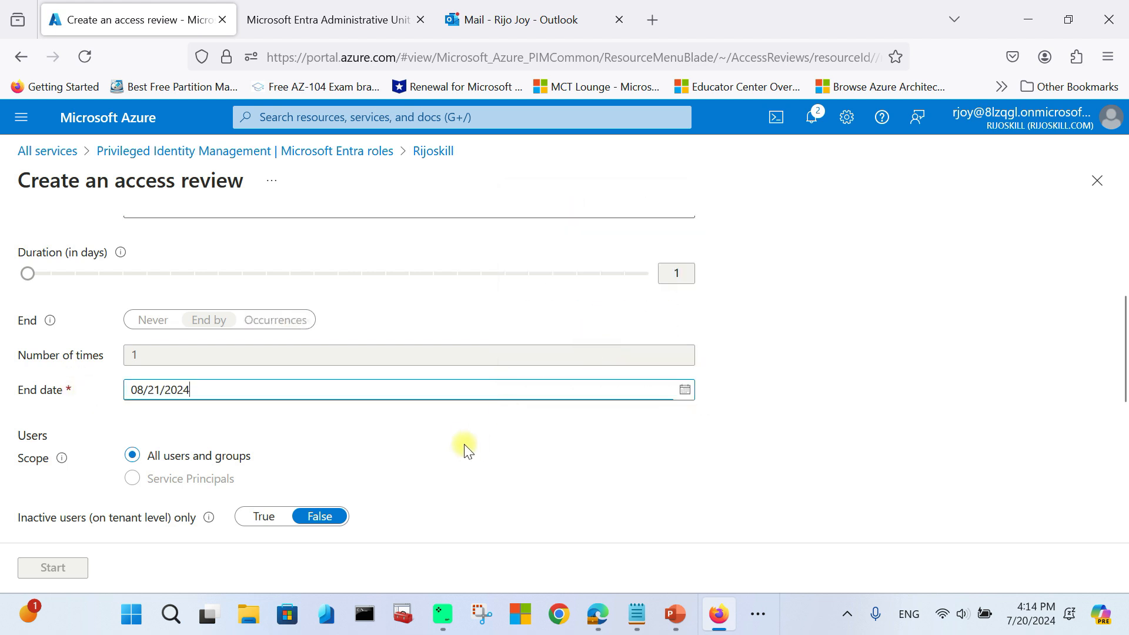
{"action": "scroll", "coordinate": [178, 342], "scroll_direction": "down", "scroll_amount": 4}
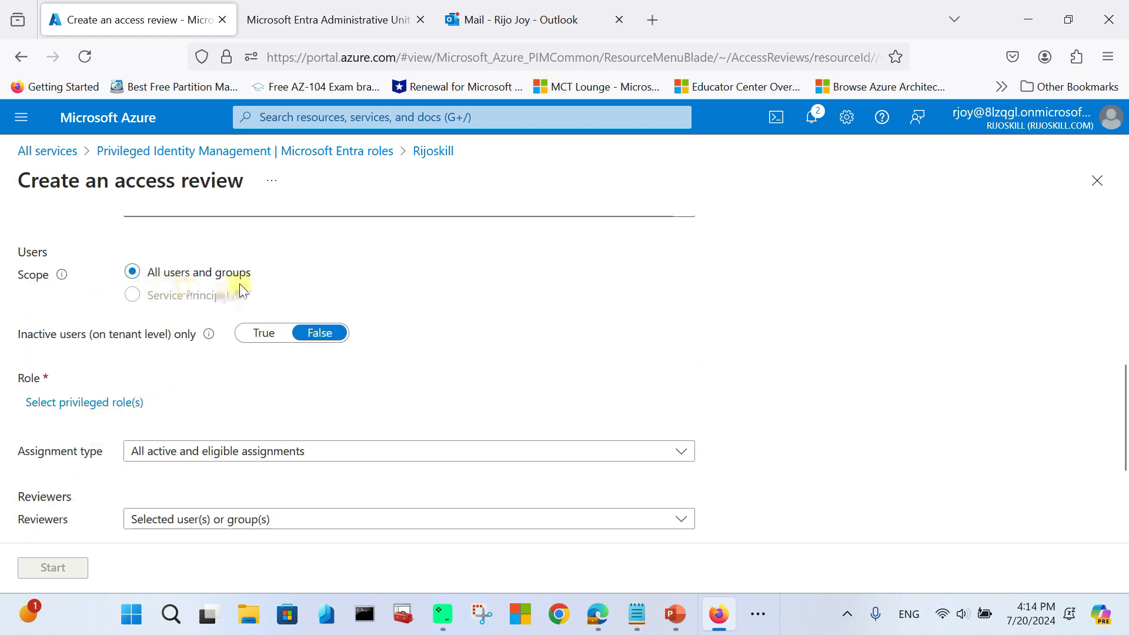
{"action": "scroll", "coordinate": [77, 312], "scroll_direction": "up", "scroll_amount": 2}
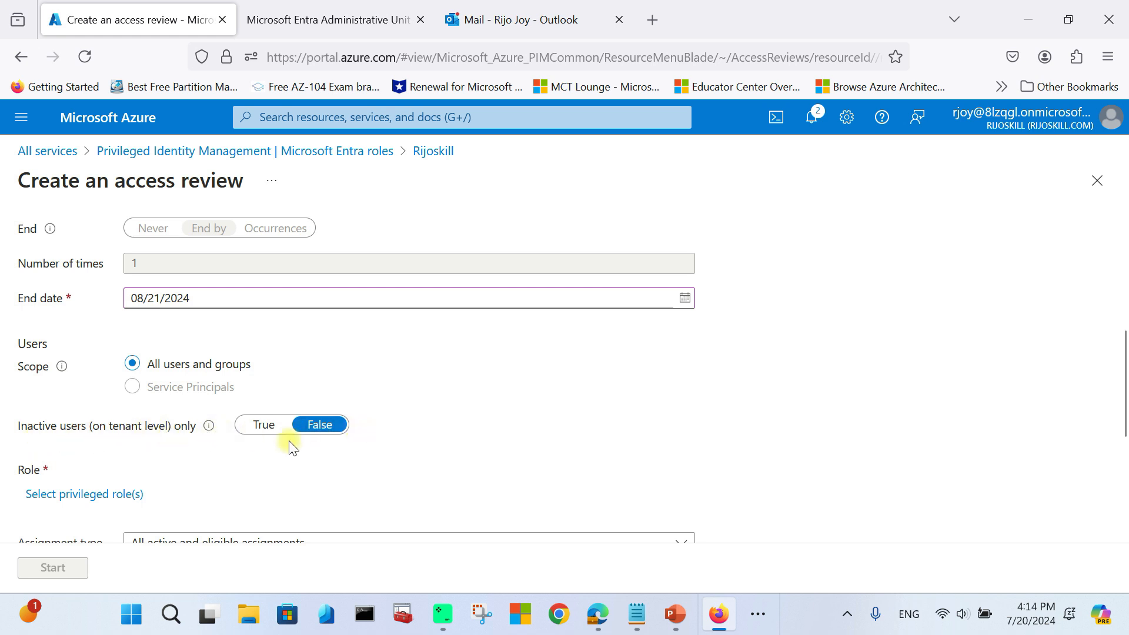
{"action": "scroll", "coordinate": [241, 450], "scroll_direction": "down", "scroll_amount": 2}
Step: Scope the review to the Helpdesk Administrator role
{"action": "left_click", "coordinate": [66, 403]}
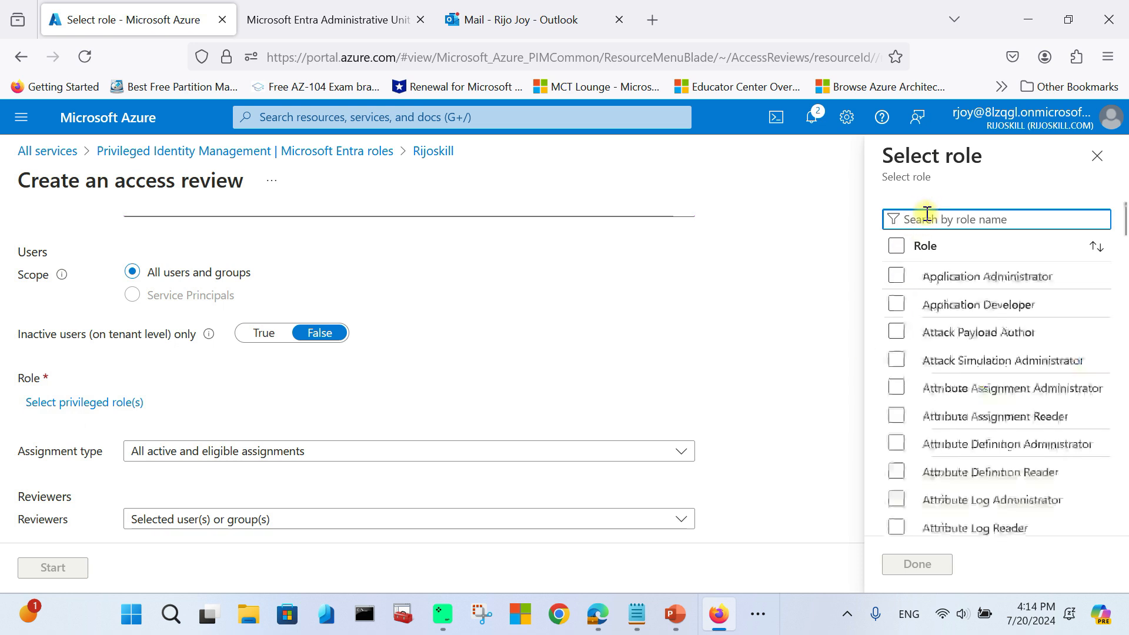
{"action": "type", "text": "help"}
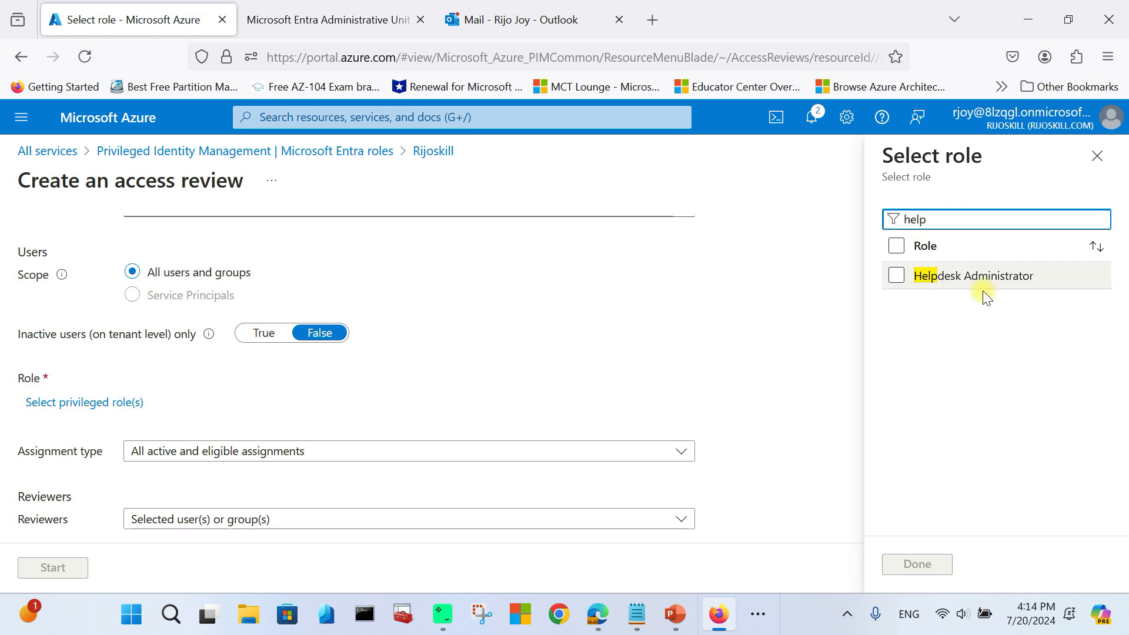
{"action": "left_click", "coordinate": [895, 276]}
{"action": "left_click", "coordinate": [909, 565]}
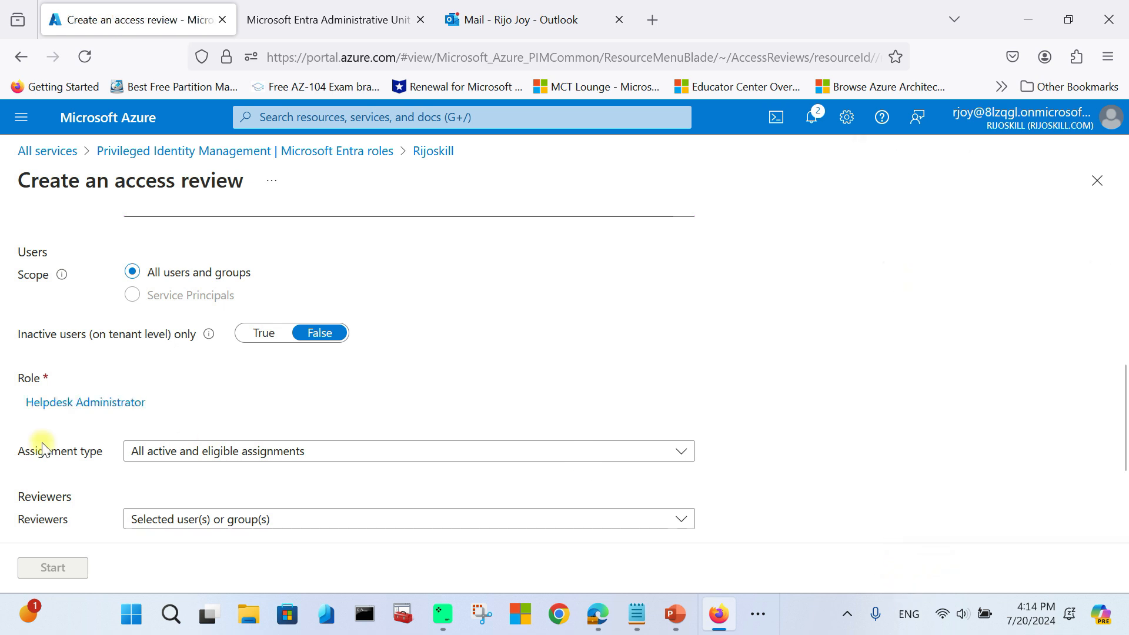
{"action": "scroll", "coordinate": [38, 441], "scroll_direction": "down", "scroll_amount": 3}
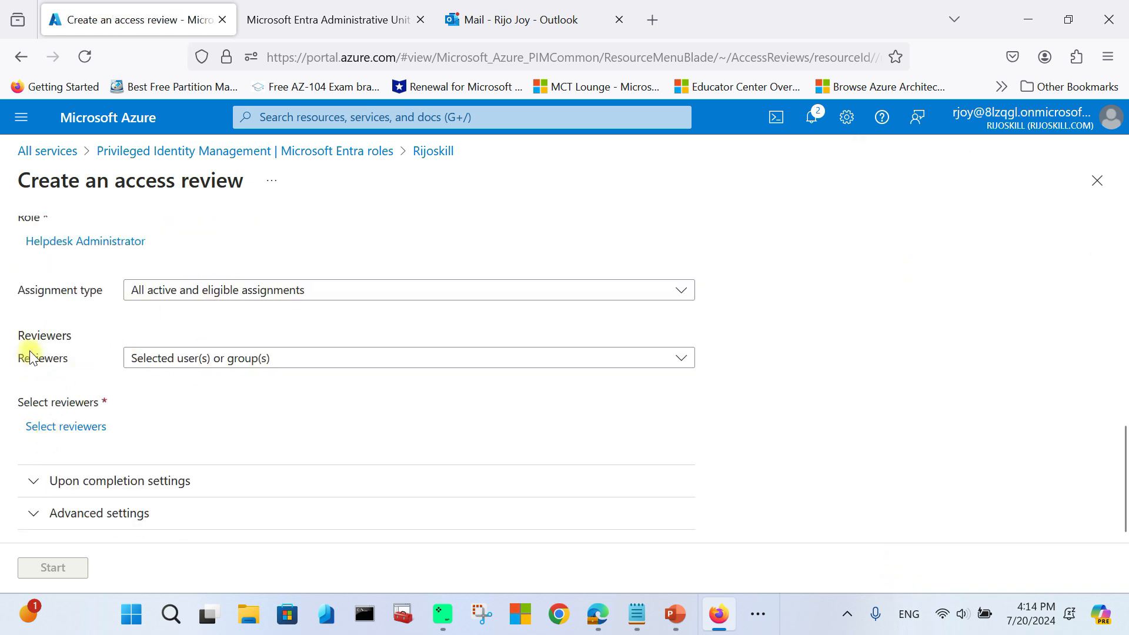
Step: Make the admin account the single reviewer under Selected user(s) or group(s)
{"action": "left_click", "coordinate": [176, 367]}
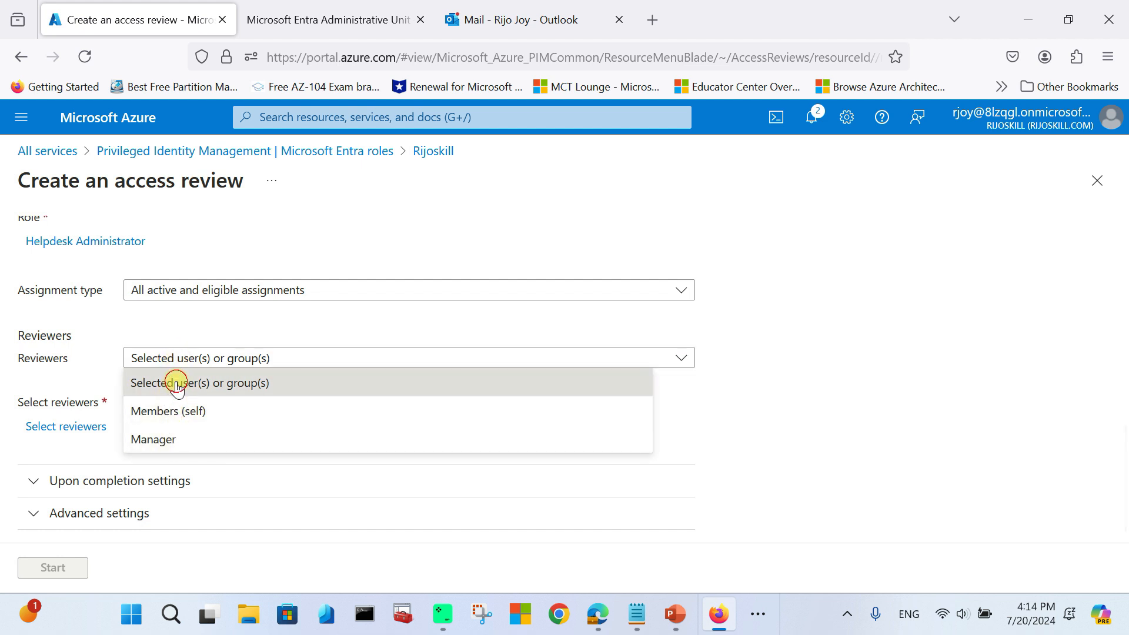
{"action": "left_click", "coordinate": [142, 383]}
{"action": "left_click", "coordinate": [73, 430]}
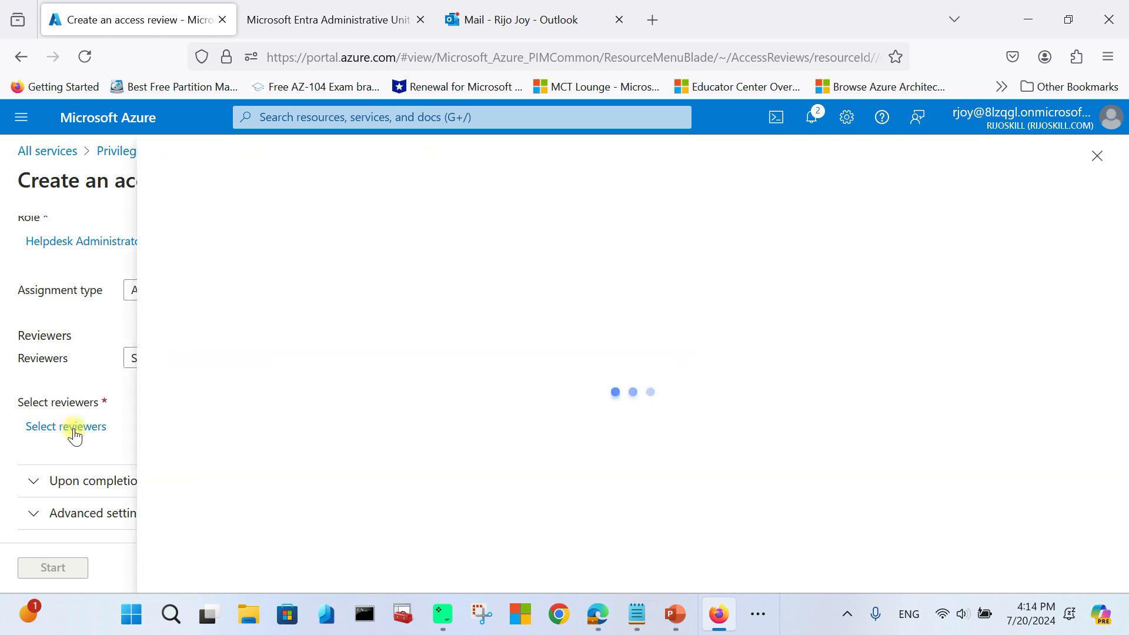
{"action": "left_click", "coordinate": [207, 332]}
{"action": "scroll", "coordinate": [214, 453], "scroll_direction": "down", "scroll_amount": 5}
{"action": "left_click", "coordinate": [177, 465]}
{"action": "left_click", "coordinate": [197, 565]}
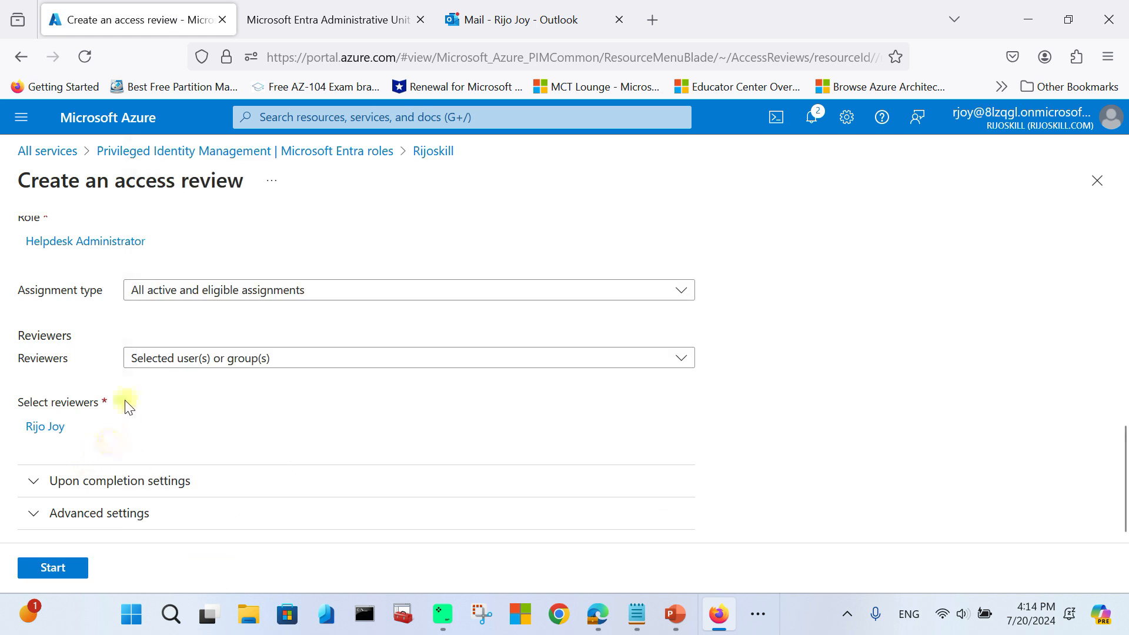
{"action": "left_click", "coordinate": [36, 481]}
{"action": "scroll", "coordinate": [141, 427], "scroll_direction": "down", "scroll_amount": 2}
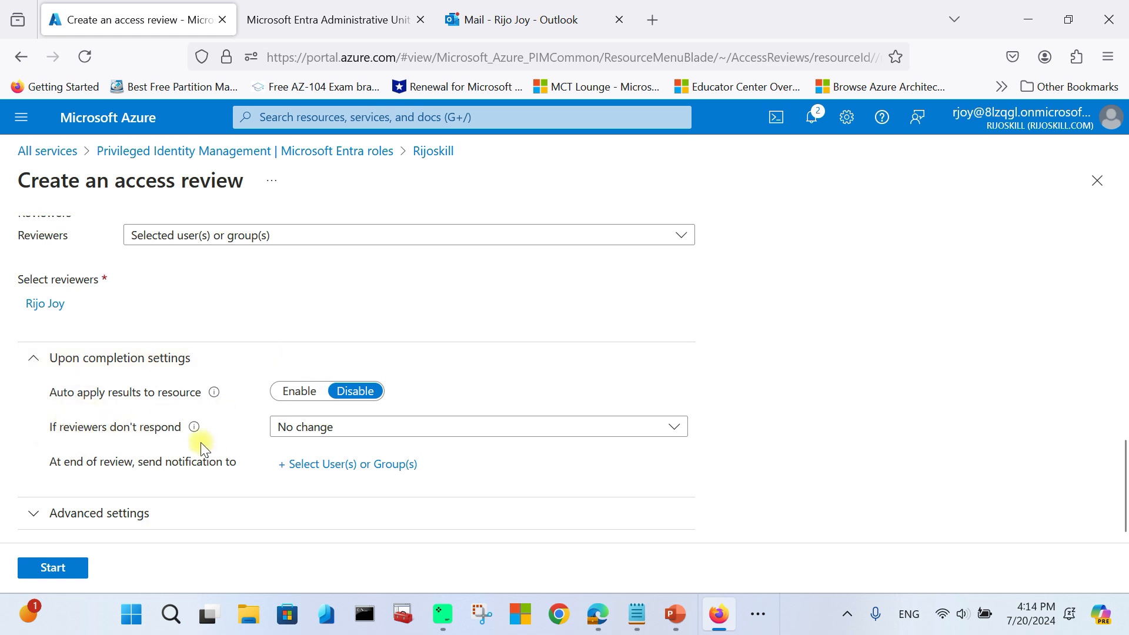
Step: Take recommendations when reviewers don't respond, leaving notification recipients unselected
{"action": "left_click", "coordinate": [298, 428]}
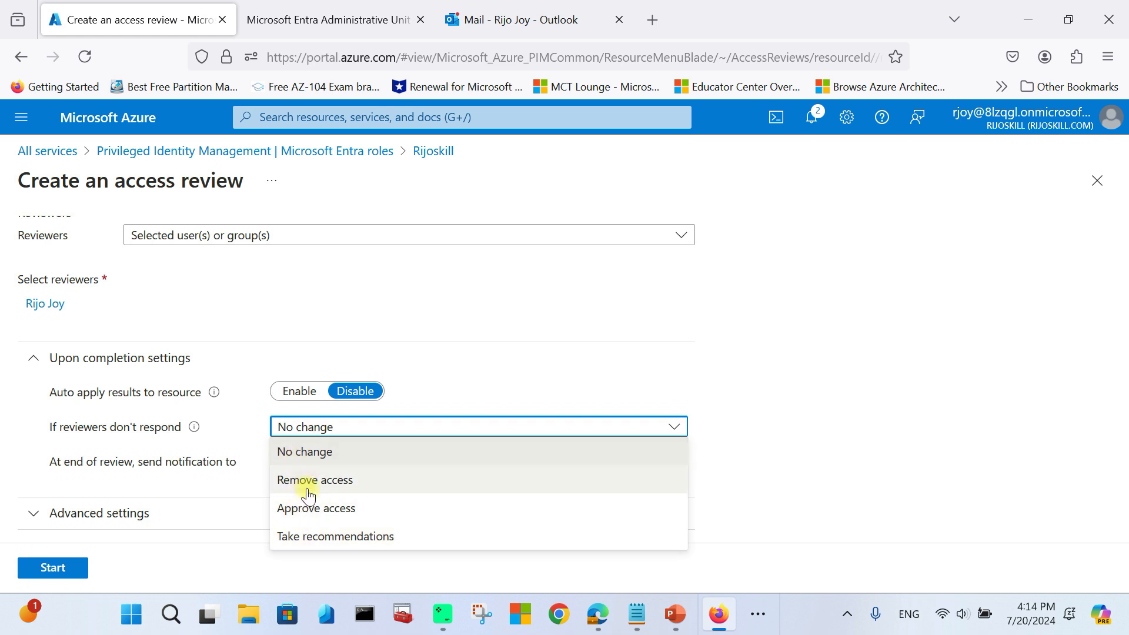
{"action": "left_click", "coordinate": [334, 537]}
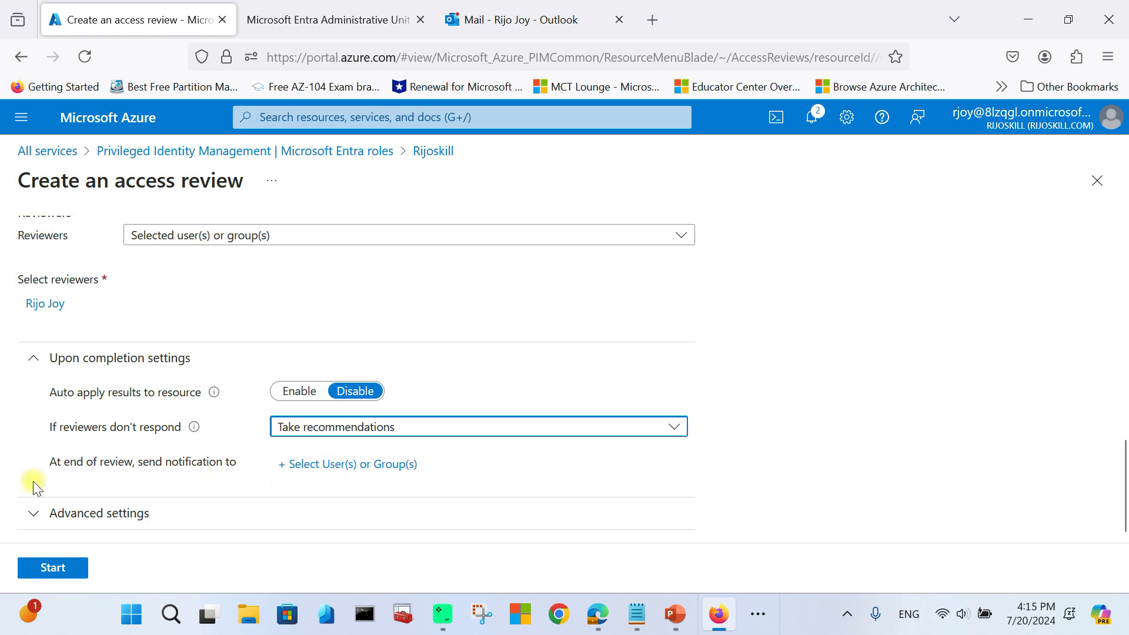
{"action": "left_click", "coordinate": [309, 466]}
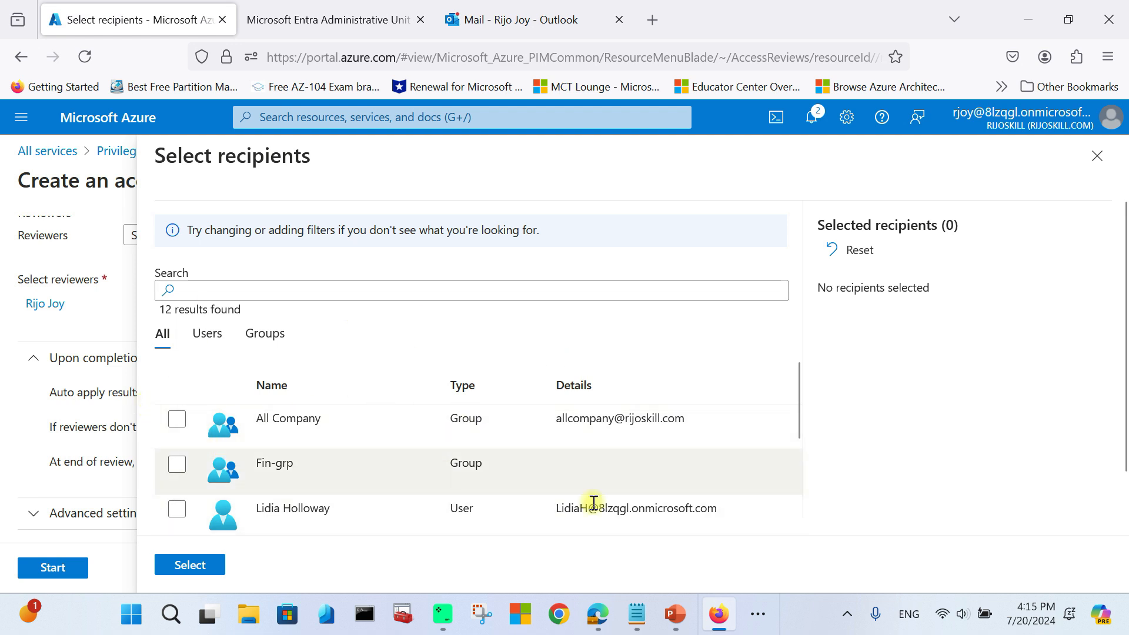
{"action": "left_click", "coordinate": [1097, 156]}
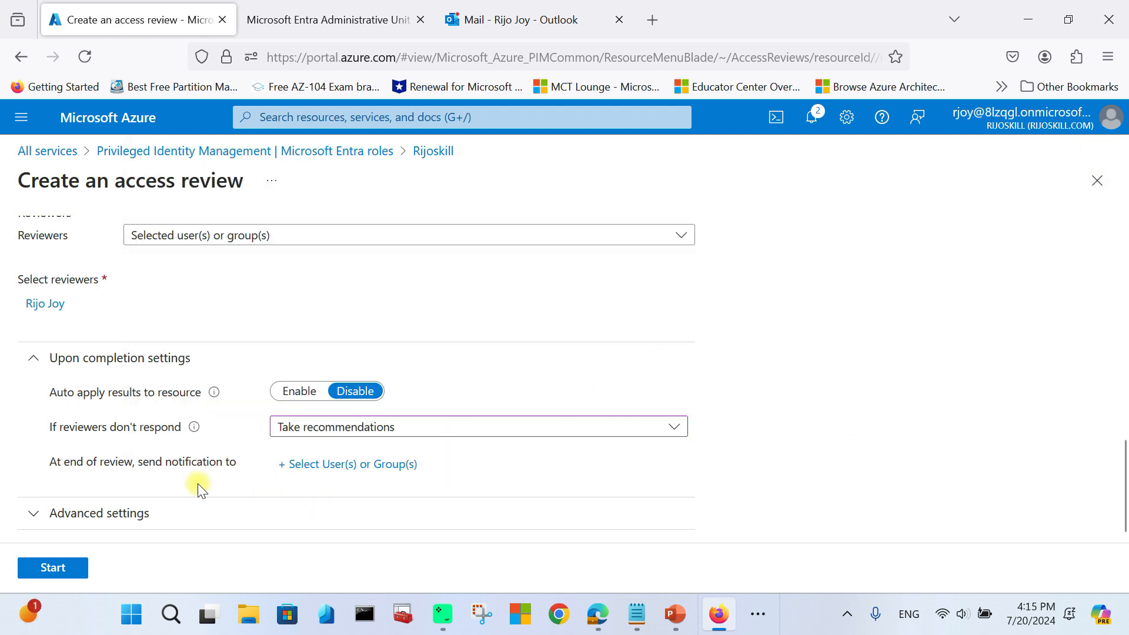
Step: Check the advanced settings, keeping reason on approval, mail notifications and reminders enabled
{"action": "left_click", "coordinate": [48, 517]}
{"action": "scroll", "coordinate": [95, 486], "scroll_direction": "down", "scroll_amount": 3}
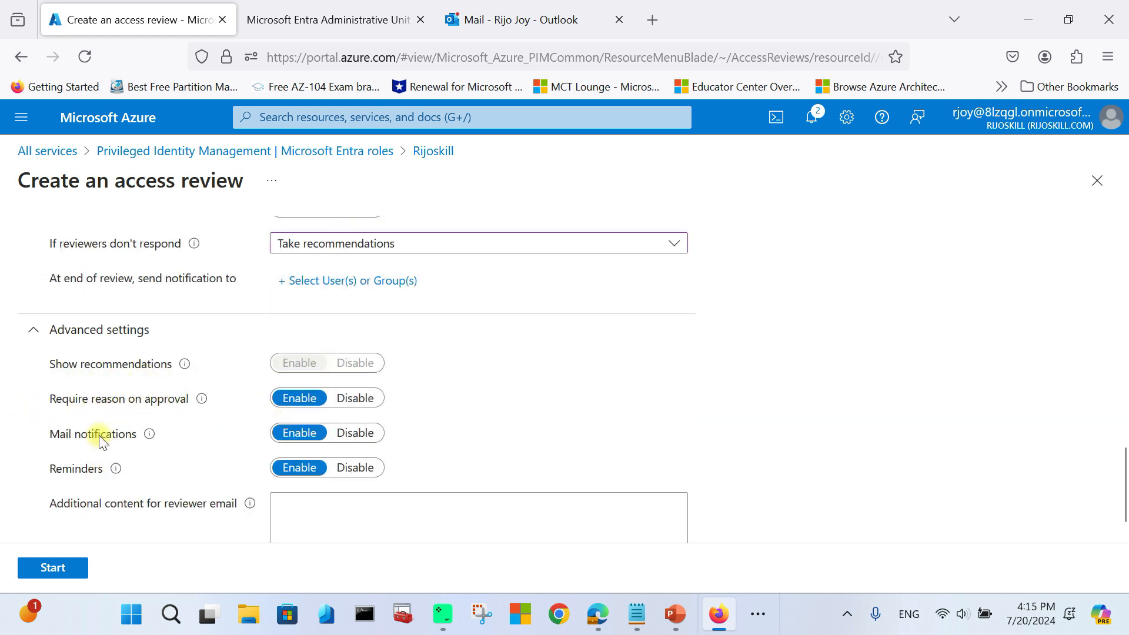
{"action": "scroll", "coordinate": [227, 479], "scroll_direction": "down", "scroll_amount": 1}
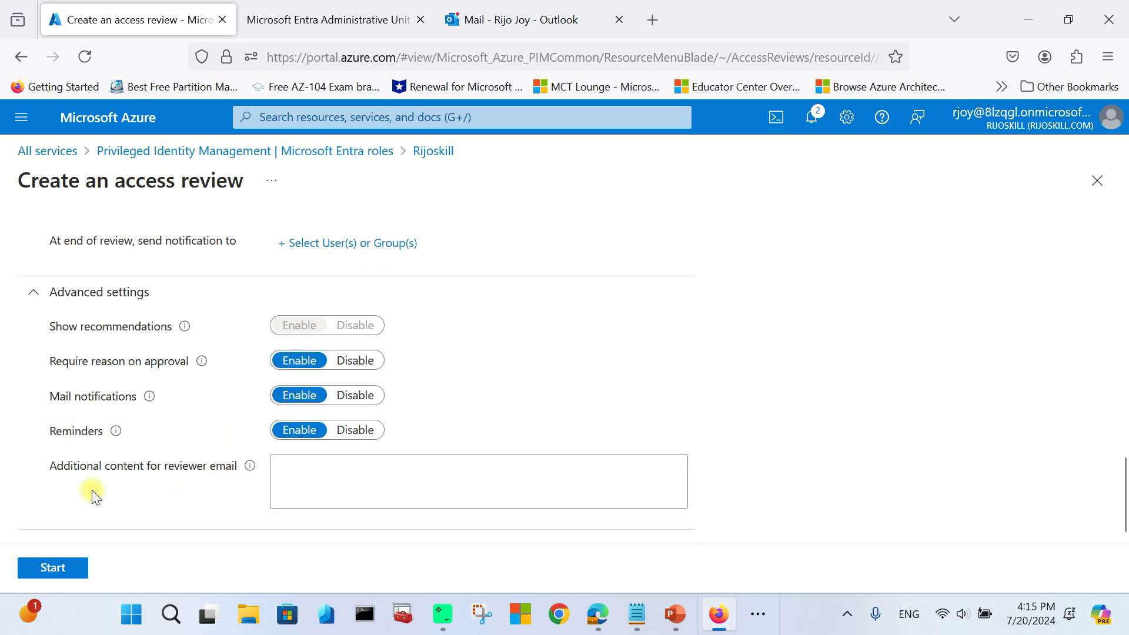
{"action": "left_click", "coordinate": [316, 487]}
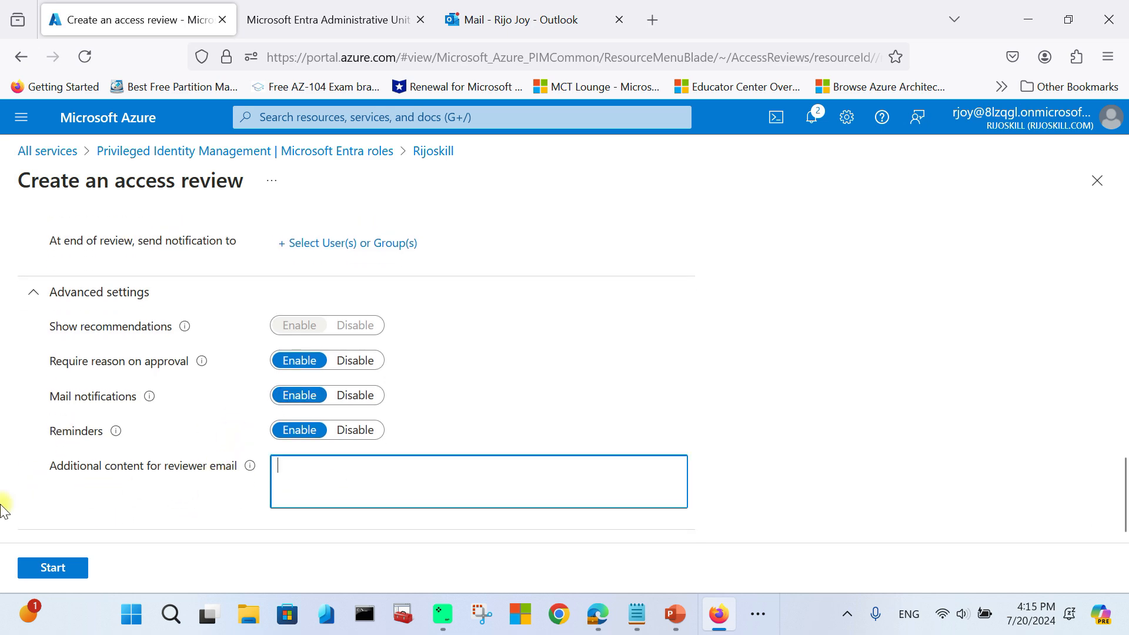
{"action": "scroll", "coordinate": [91, 425], "scroll_direction": "up", "scroll_amount": 6}
{"action": "scroll", "coordinate": [90, 424], "scroll_direction": "down", "scroll_amount": 6}
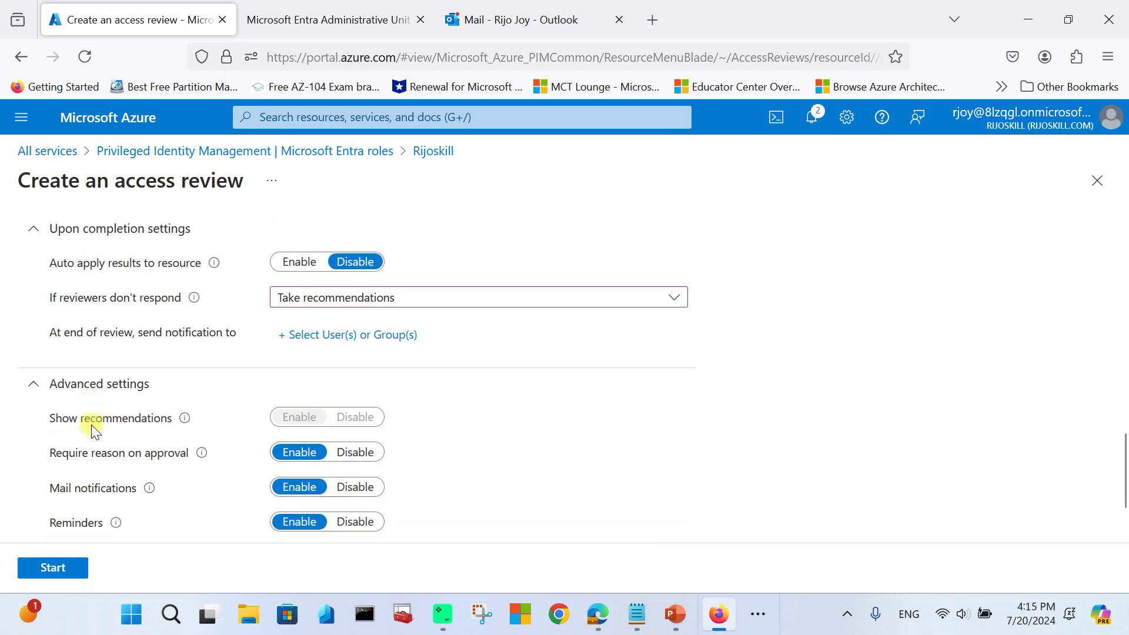
Step: Start the review and confirm helpdeskadmin-role review is Active from 7/20/2024 to 8/21/2024
{"action": "left_click", "coordinate": [55, 569]}
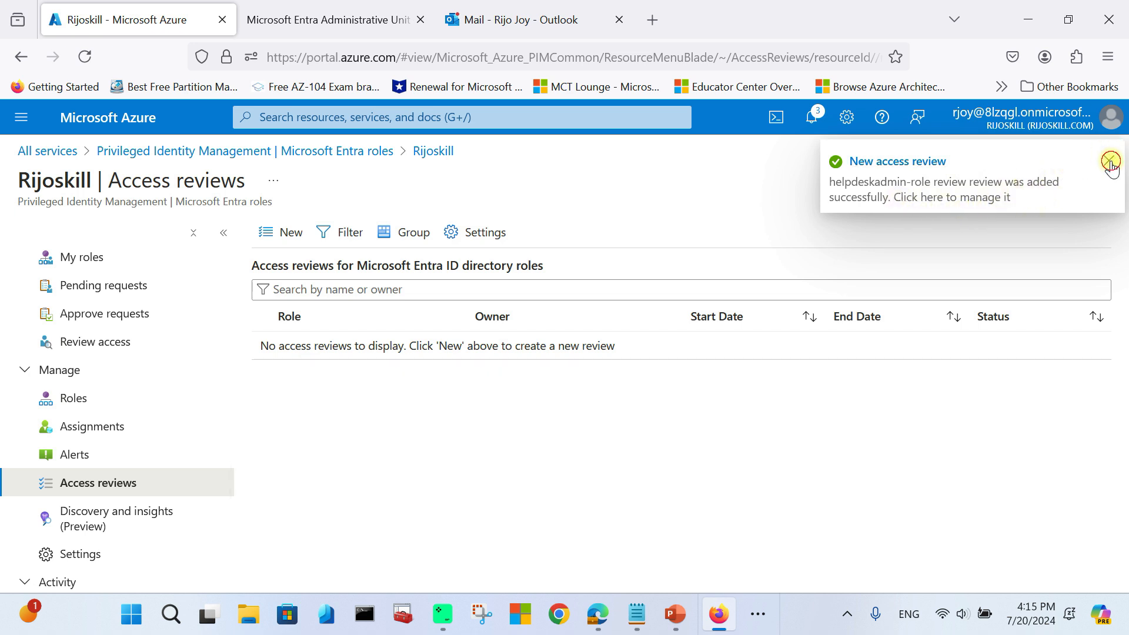
{"action": "left_click", "coordinate": [1111, 162]}
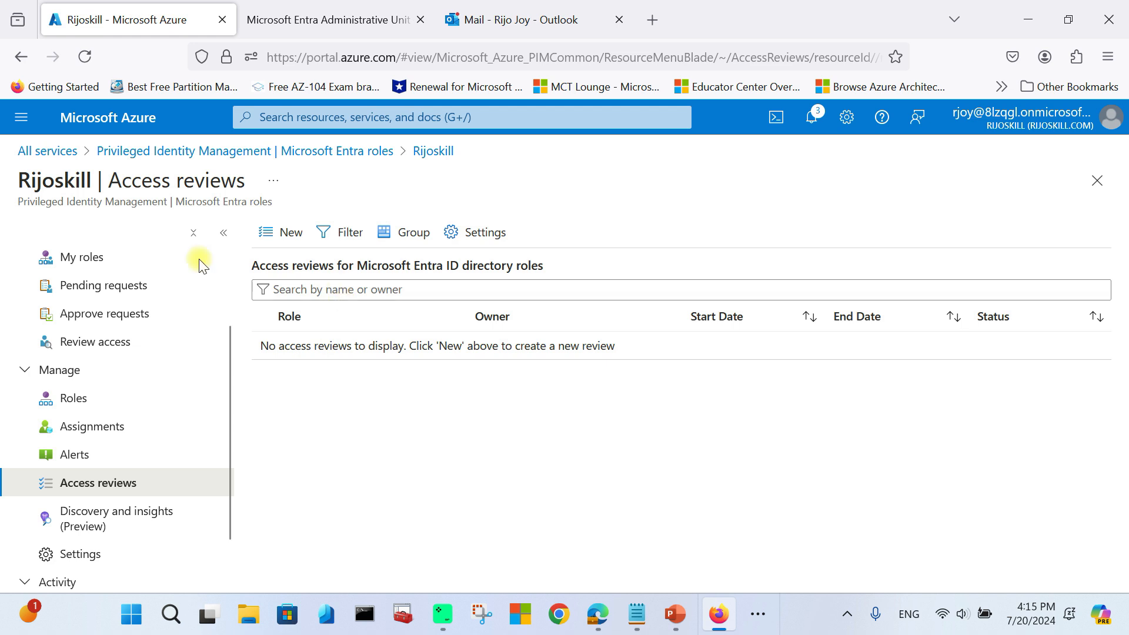
{"action": "left_click", "coordinate": [88, 457]}
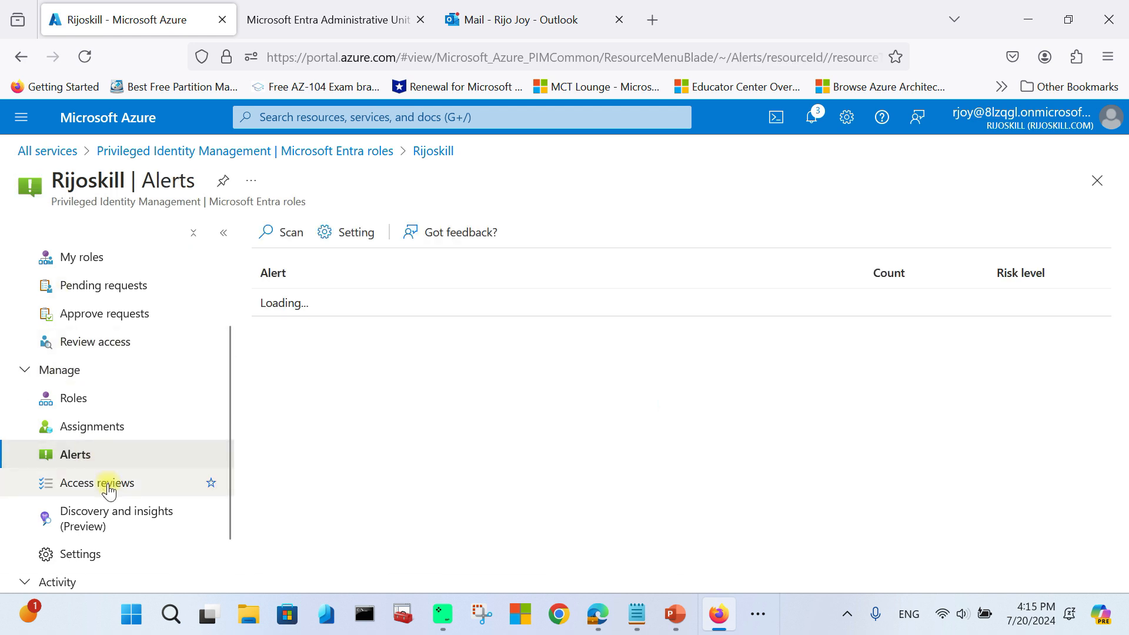
{"action": "left_click", "coordinate": [109, 488]}
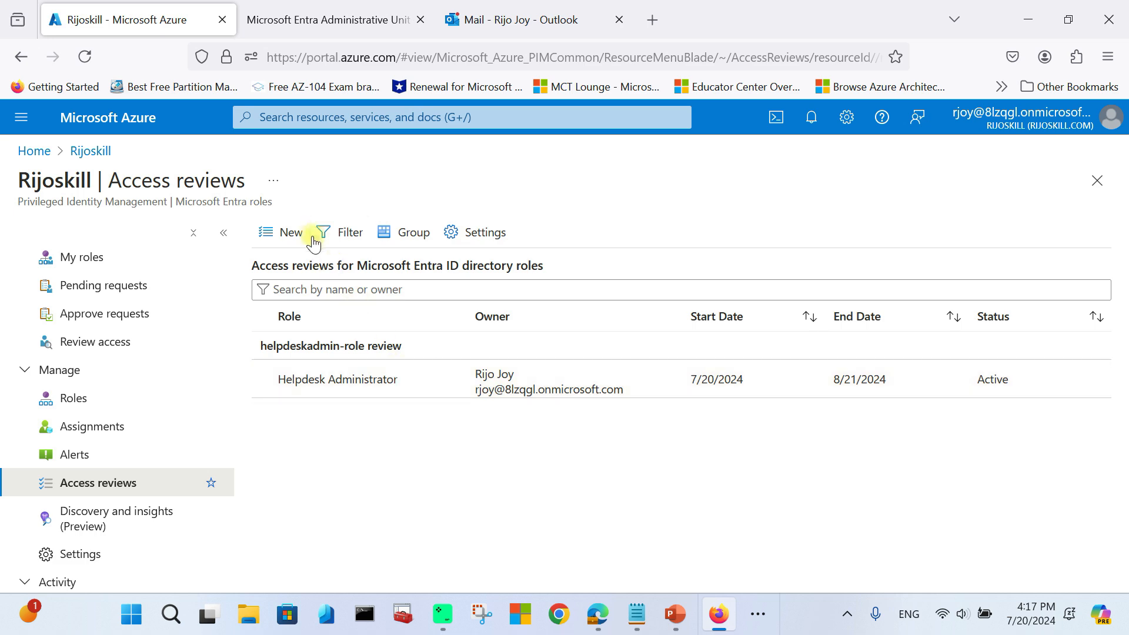
Step: Open the newest 'Action required' access review email and load its images
{"action": "left_click", "coordinate": [540, 23]}
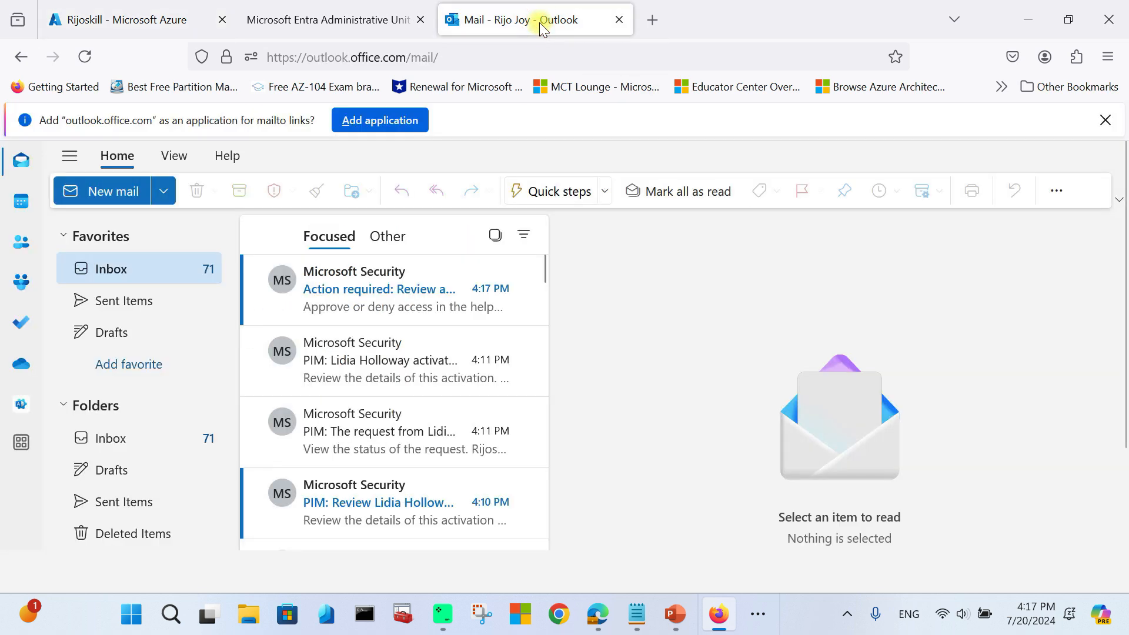
{"action": "left_click", "coordinate": [359, 297]}
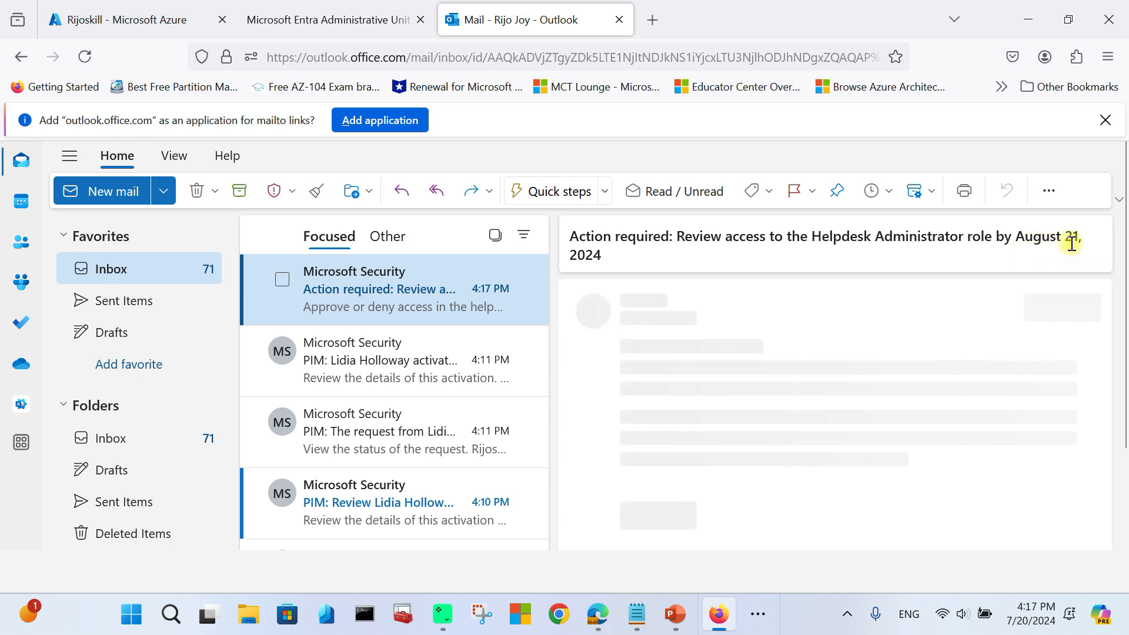
{"action": "scroll", "coordinate": [665, 359], "scroll_direction": "down", "scroll_amount": 3}
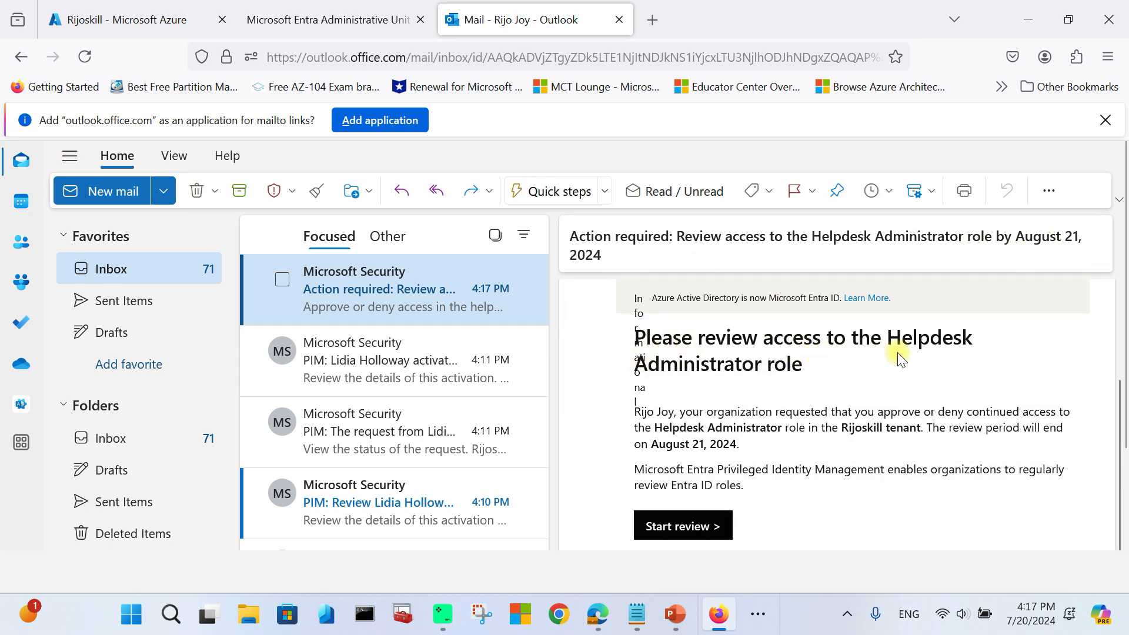
{"action": "scroll", "coordinate": [806, 370], "scroll_direction": "up", "scroll_amount": 5}
{"action": "left_click", "coordinate": [956, 396]}
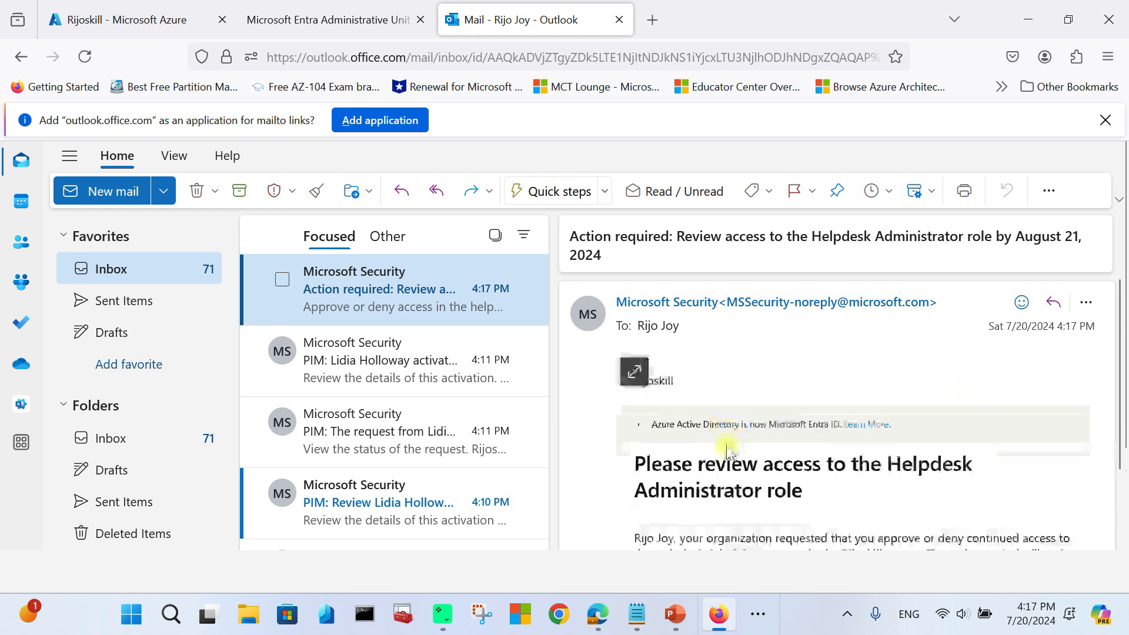
{"action": "scroll", "coordinate": [678, 376], "scroll_direction": "down", "scroll_amount": 2}
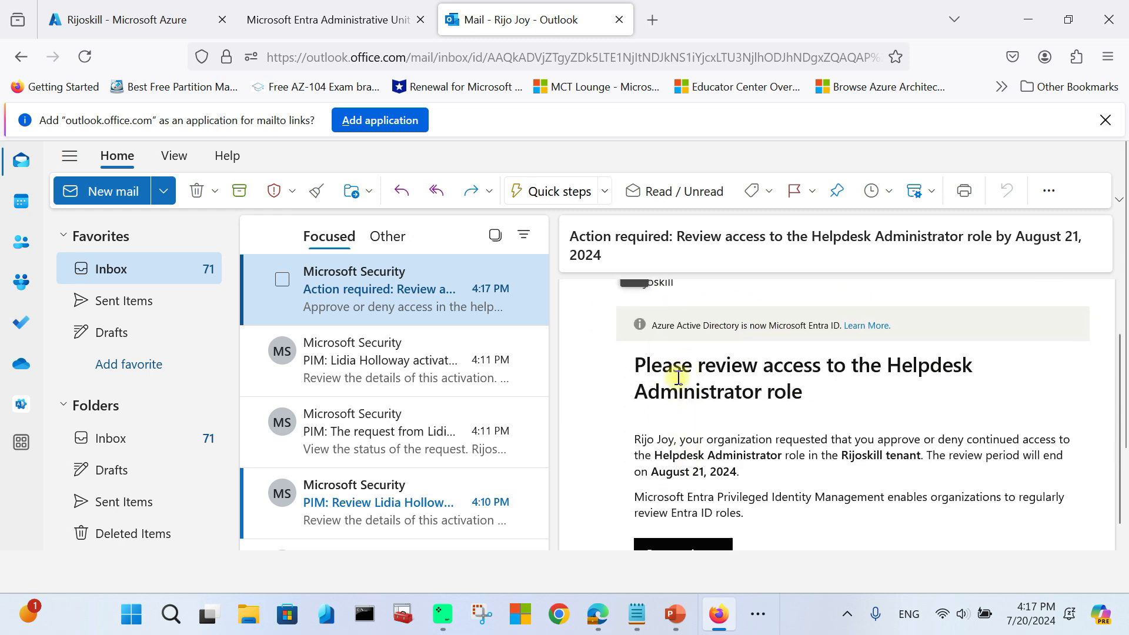
{"action": "scroll", "coordinate": [680, 401], "scroll_direction": "down", "scroll_amount": 2}
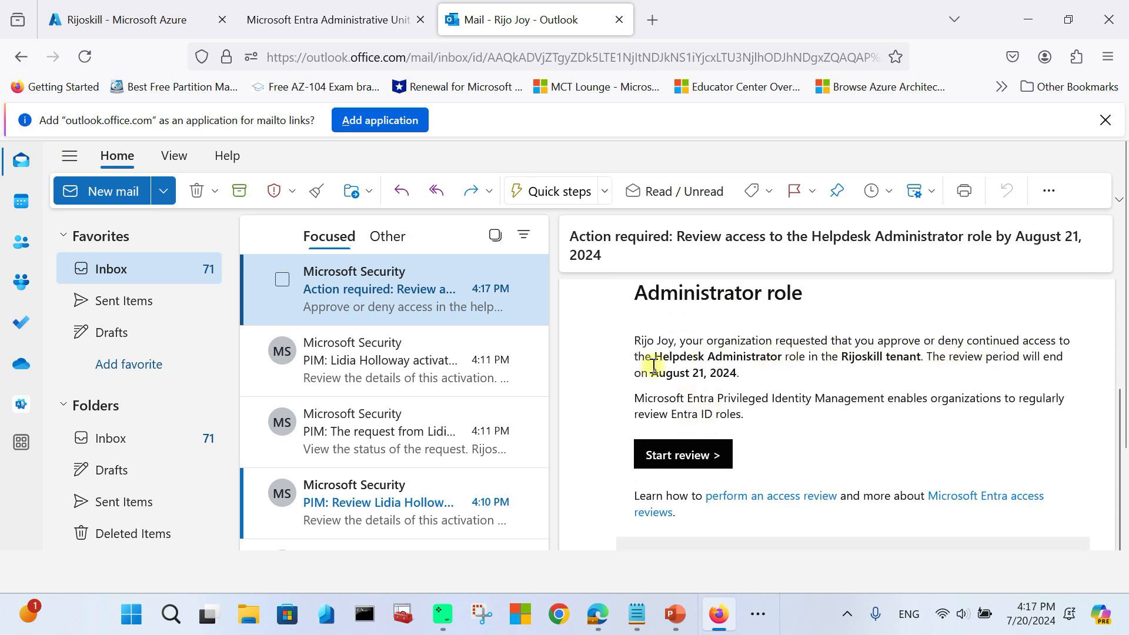
Step: Highlight the Helpdesk Administrator role name and the August 21, 2024 end date
{"action": "left_click_drag", "start_coordinate": [678, 359], "coordinate": [965, 372]}
{"action": "left_click", "coordinate": [965, 372]}
{"action": "left_click_drag", "start_coordinate": [650, 376], "coordinate": [746, 381]}
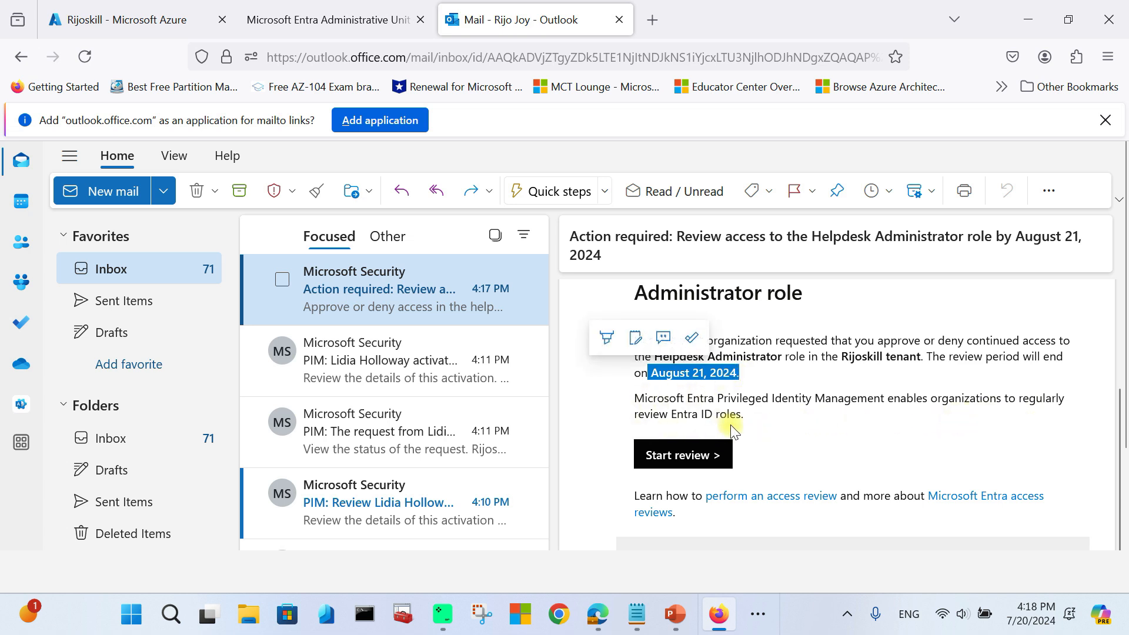
{"action": "scroll", "coordinate": [783, 450], "scroll_direction": "down", "scroll_amount": 3}
{"action": "scroll", "coordinate": [778, 456], "scroll_direction": "up", "scroll_amount": 6}
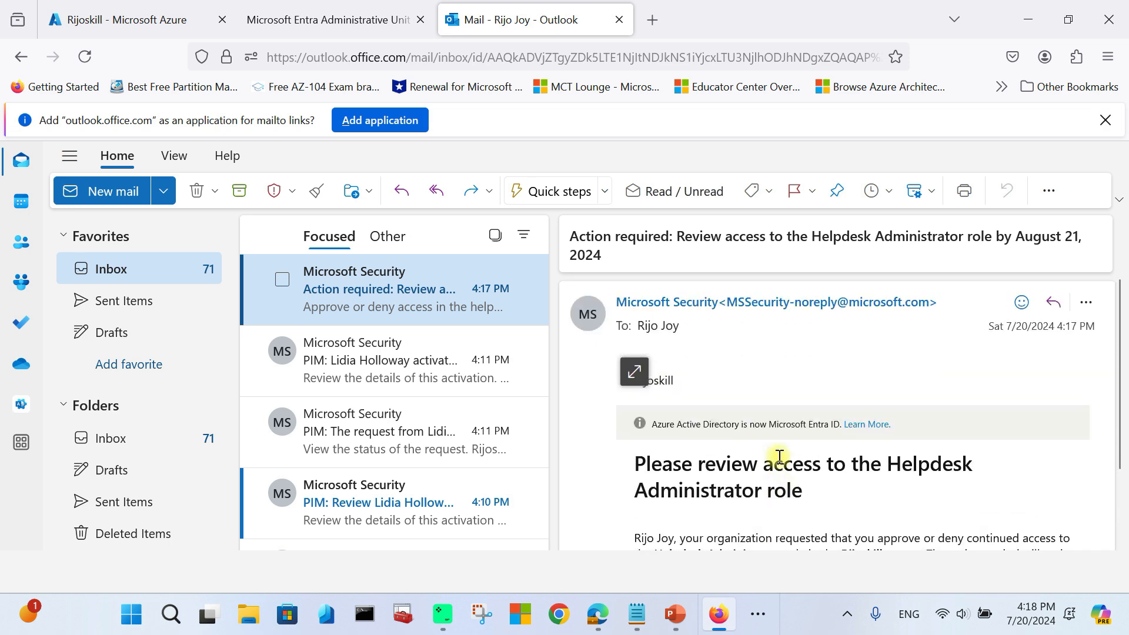
{"action": "scroll", "coordinate": [700, 450], "scroll_direction": "down", "scroll_amount": 2}
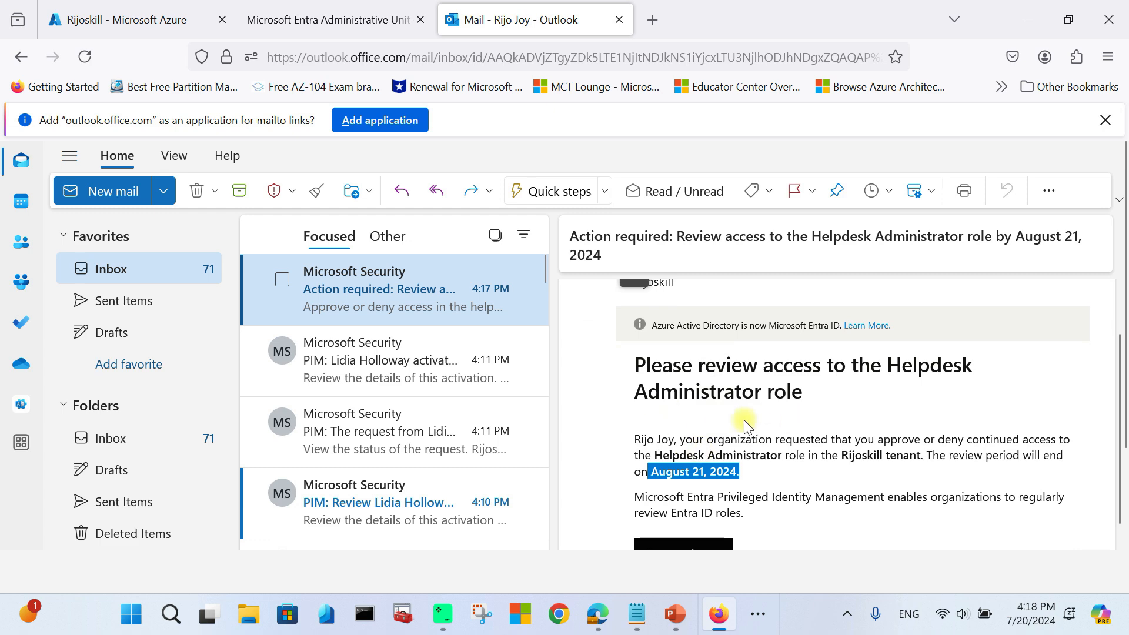
{"action": "scroll", "coordinate": [749, 422], "scroll_direction": "up", "scroll_amount": 2}
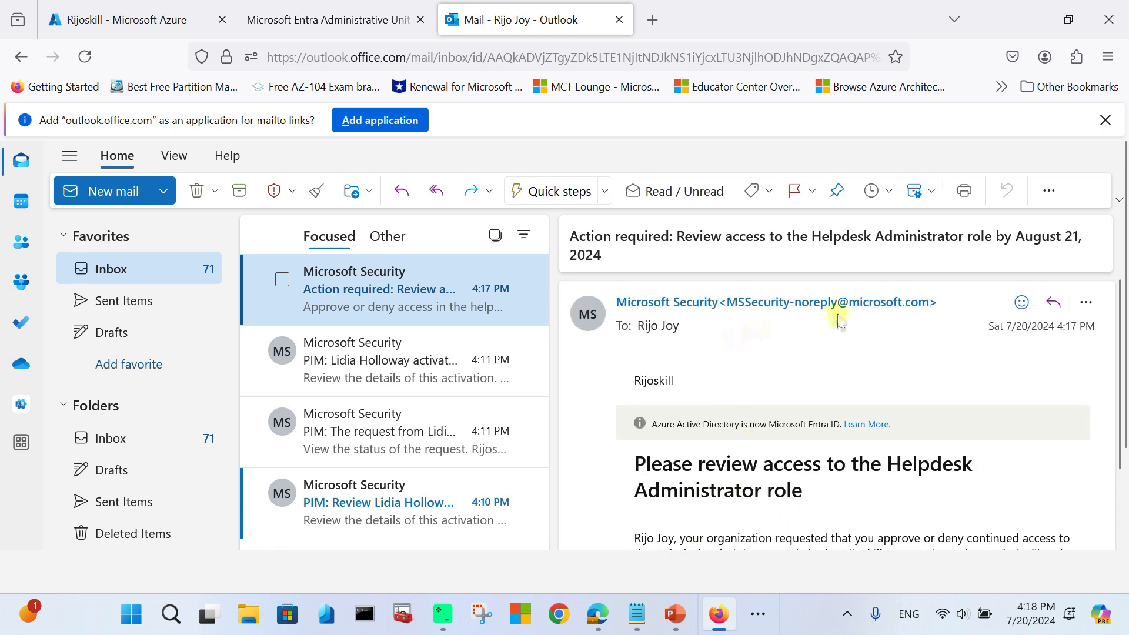
{"action": "left_click", "coordinate": [354, 23]}
Step: Open the Helpdesk Administrator review's Overview and Results, showing one unreviewed user with Approve recommended
{"action": "left_click", "coordinate": [151, 28]}
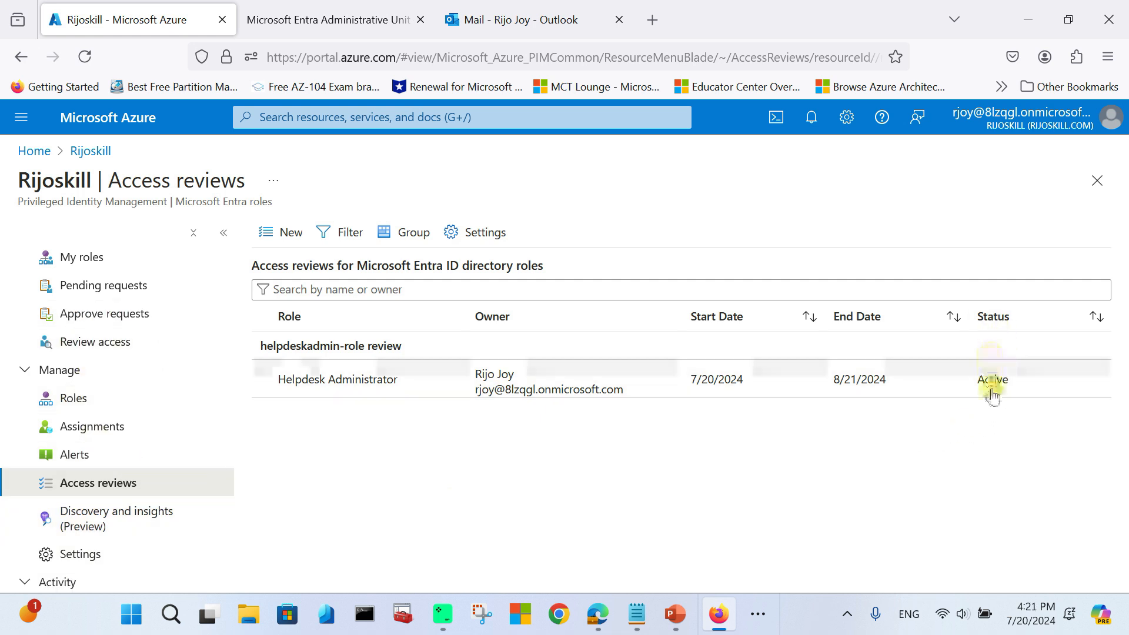
{"action": "left_click", "coordinate": [415, 376]}
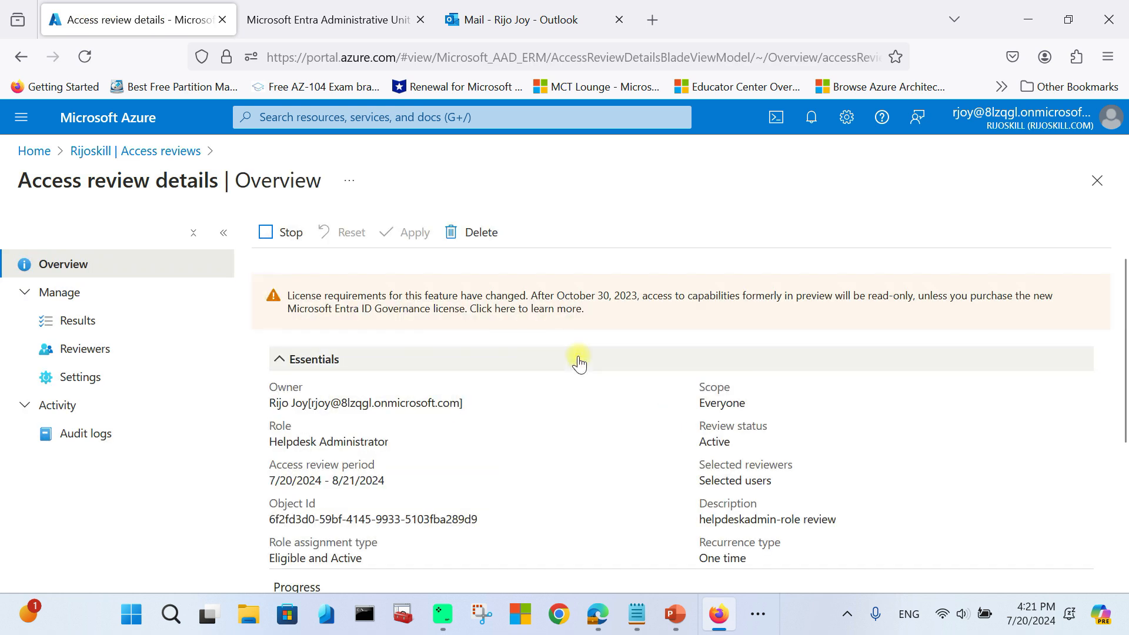
{"action": "scroll", "coordinate": [573, 359], "scroll_direction": "down", "scroll_amount": 3}
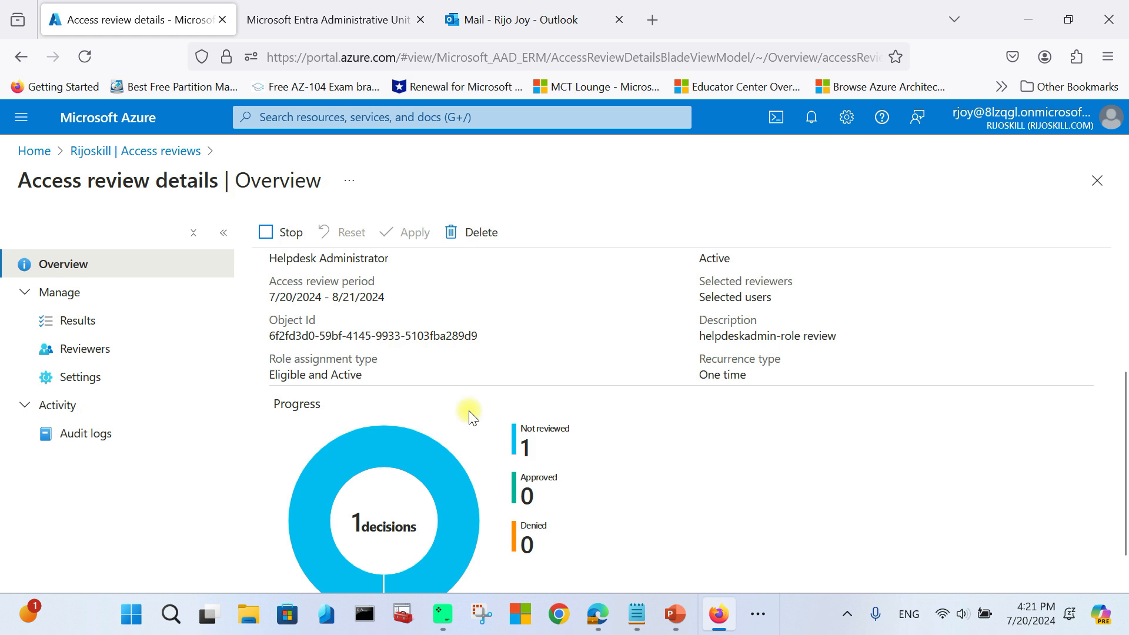
{"action": "scroll", "coordinate": [472, 416], "scroll_direction": "down", "scroll_amount": 1}
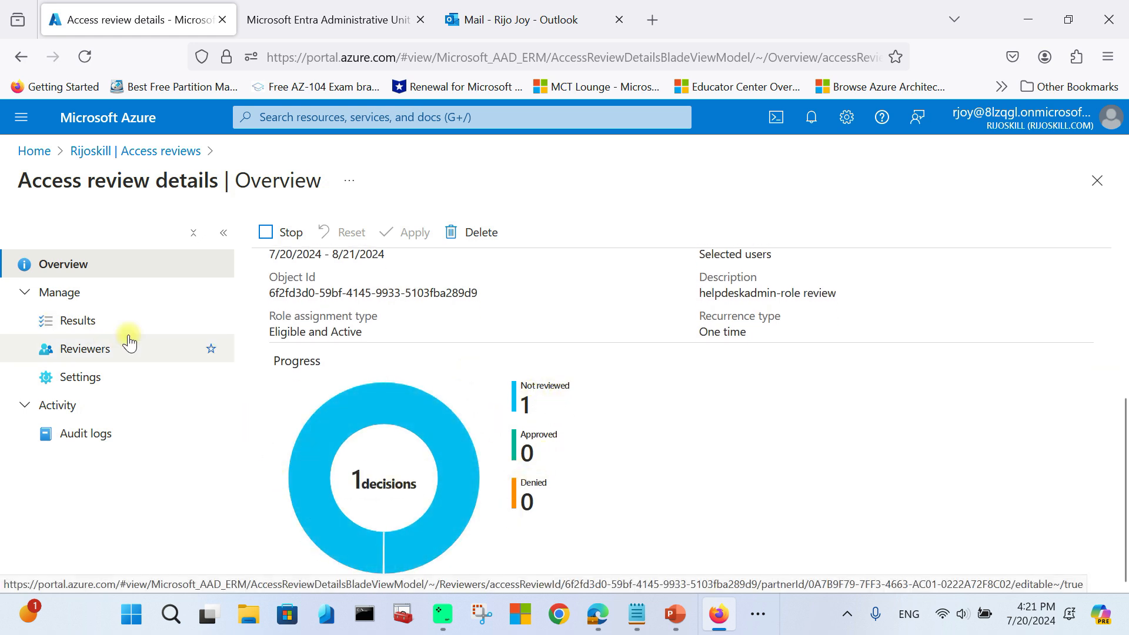
{"action": "scroll", "coordinate": [627, 497], "scroll_direction": "up", "scroll_amount": 5}
{"action": "scroll", "coordinate": [609, 461], "scroll_direction": "down", "scroll_amount": 2}
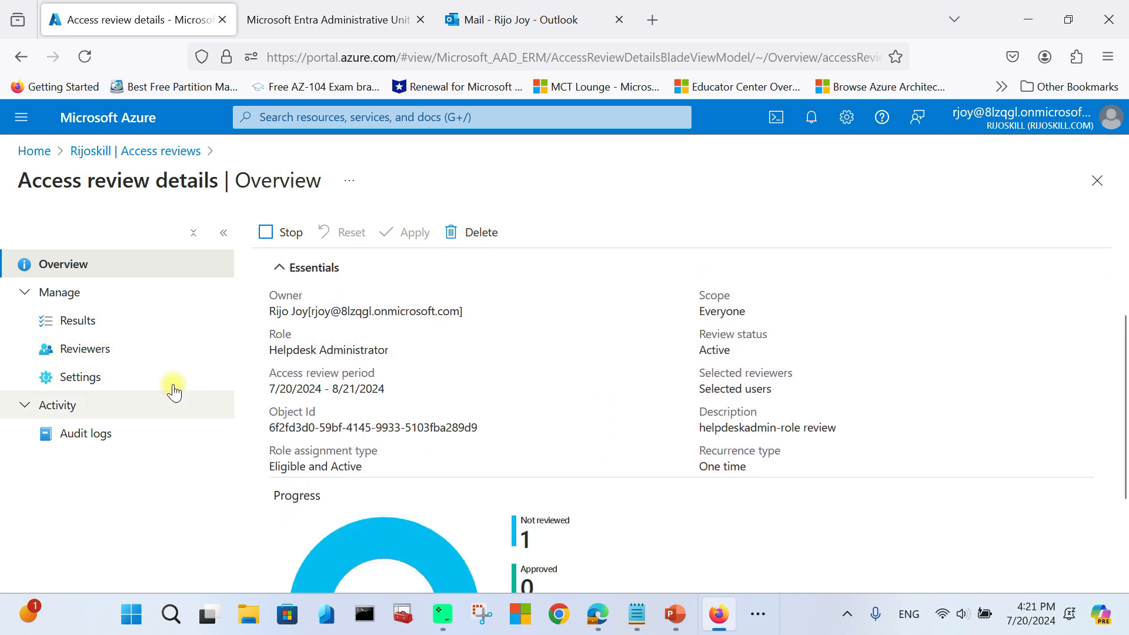
{"action": "left_click", "coordinate": [88, 323]}
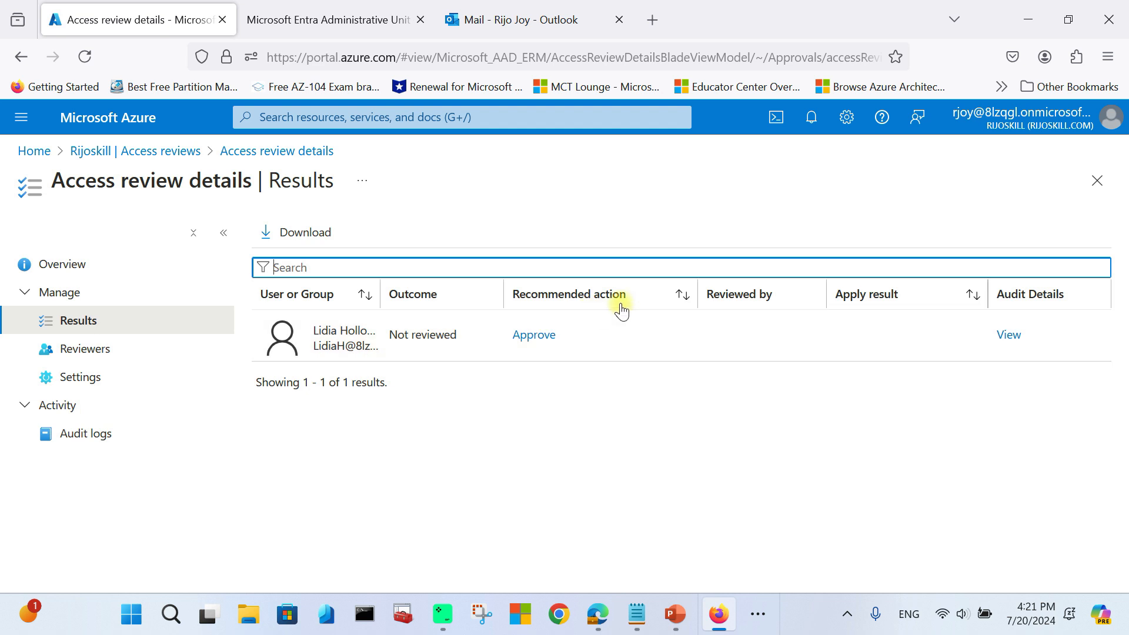
{"action": "left_click", "coordinate": [1010, 335]}
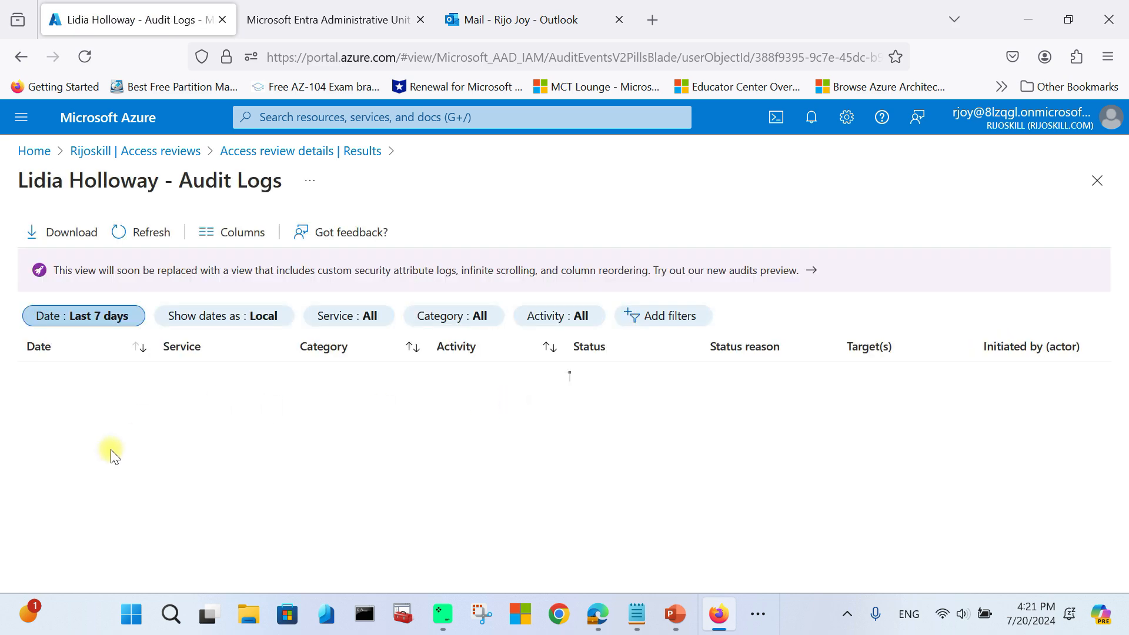
{"action": "scroll", "coordinate": [139, 416], "scroll_direction": "down", "scroll_amount": 1}
{"action": "scroll", "coordinate": [139, 416], "scroll_direction": "down", "scroll_amount": 2}
{"action": "scroll", "coordinate": [580, 453], "scroll_direction": "up", "scroll_amount": 4}
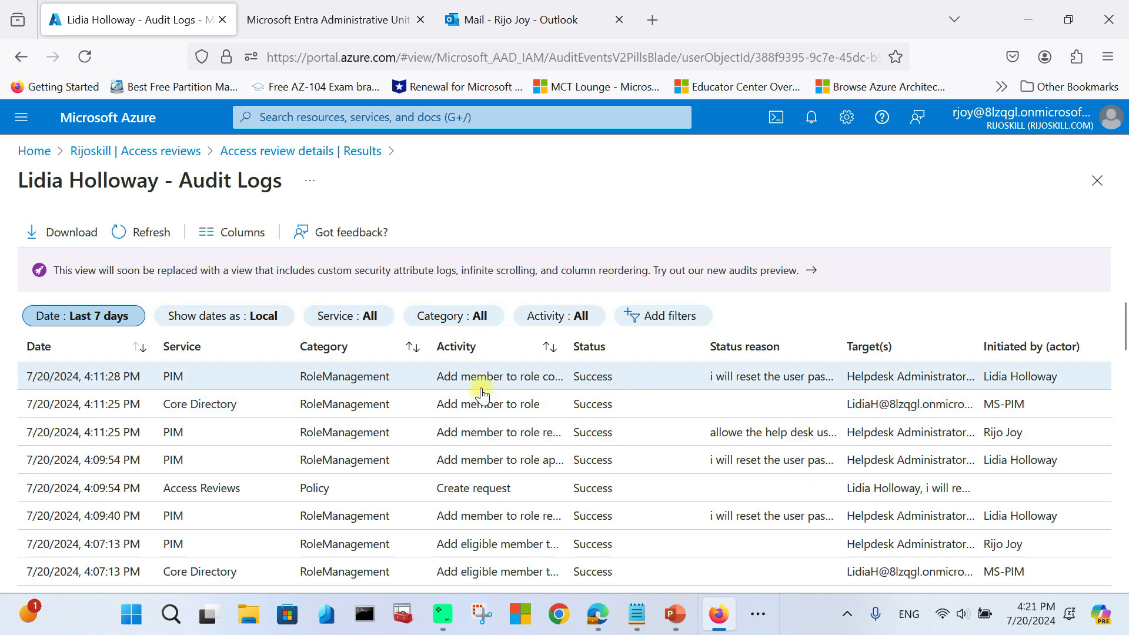
{"action": "scroll", "coordinate": [481, 395], "scroll_direction": "down", "scroll_amount": 3}
{"action": "scroll", "coordinate": [391, 429], "scroll_direction": "up", "scroll_amount": 5}
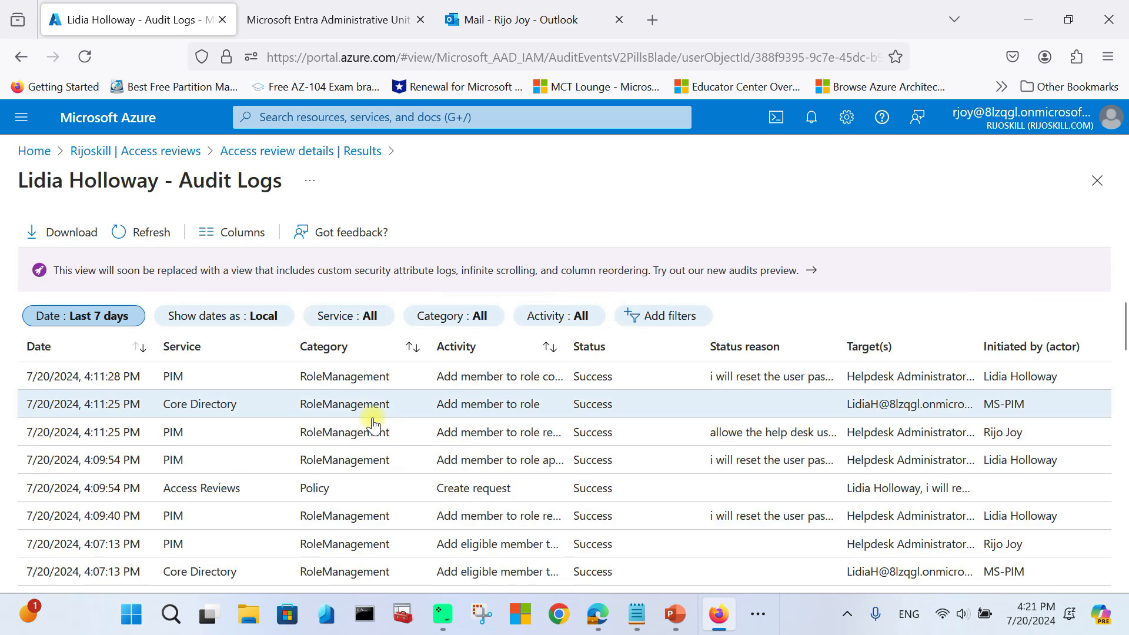
{"action": "scroll", "coordinate": [466, 407], "scroll_direction": "down", "scroll_amount": 3}
{"action": "scroll", "coordinate": [630, 433], "scroll_direction": "up", "scroll_amount": 4}
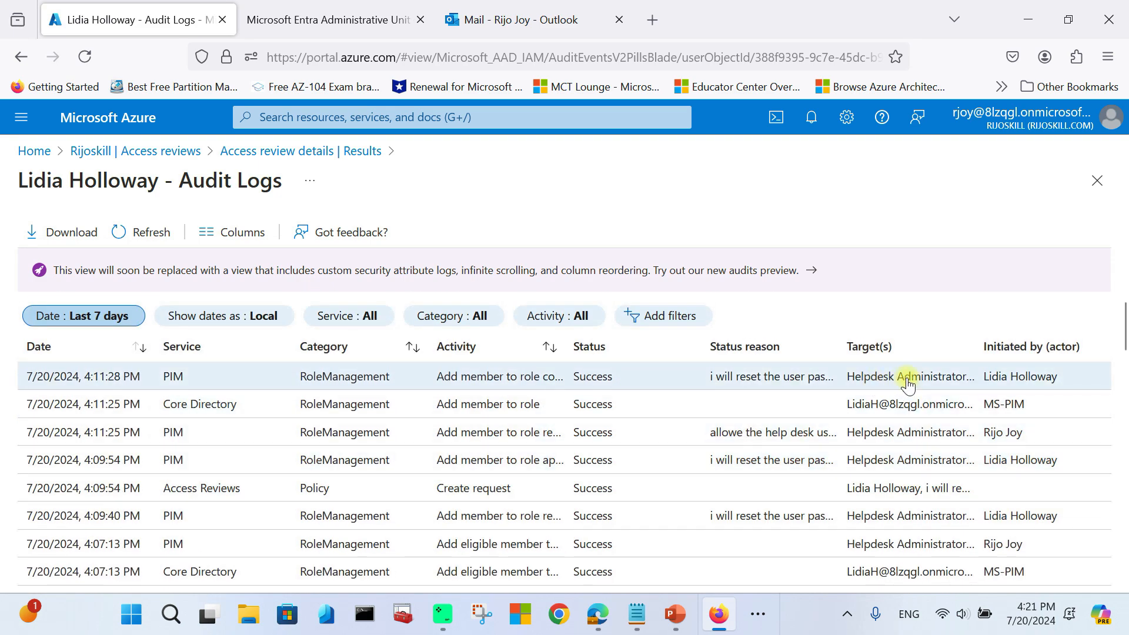
{"action": "scroll", "coordinate": [869, 494], "scroll_direction": "down", "scroll_amount": 2}
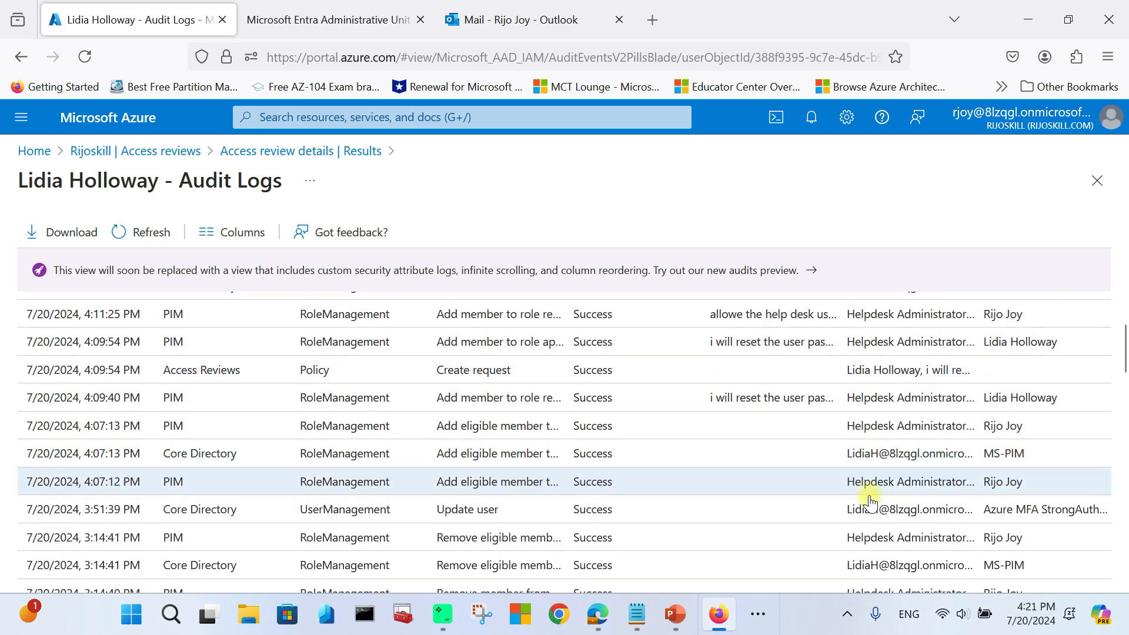
{"action": "scroll", "coordinate": [315, 454], "scroll_direction": "up", "scroll_amount": 3}
{"action": "scroll", "coordinate": [317, 454], "scroll_direction": "down", "scroll_amount": 6}
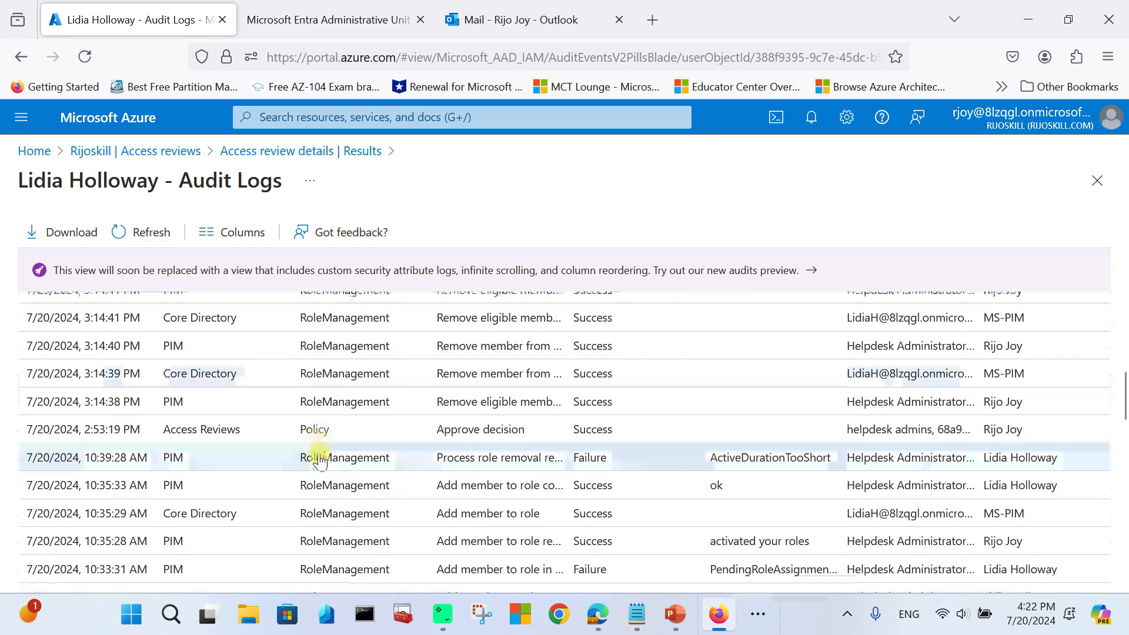
{"action": "scroll", "coordinate": [318, 457], "scroll_direction": "up", "scroll_amount": 6}
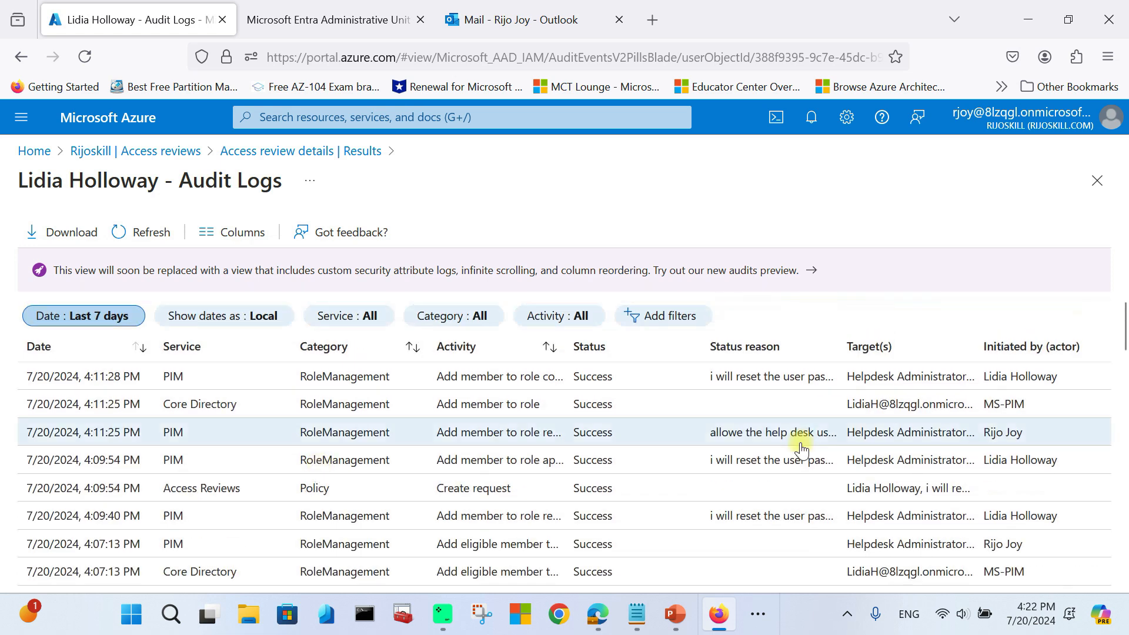
Step: Check who reviews the helpdeskadmin-role review, then list pending reviews under Review access
{"action": "left_click", "coordinate": [1097, 180]}
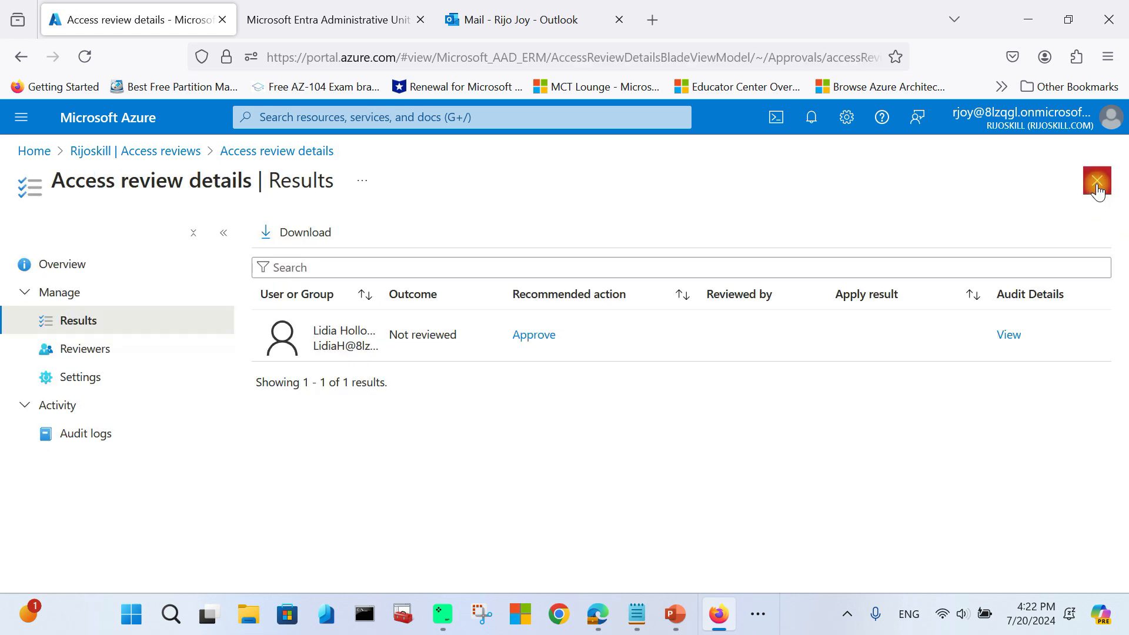
{"action": "left_click", "coordinate": [100, 349]}
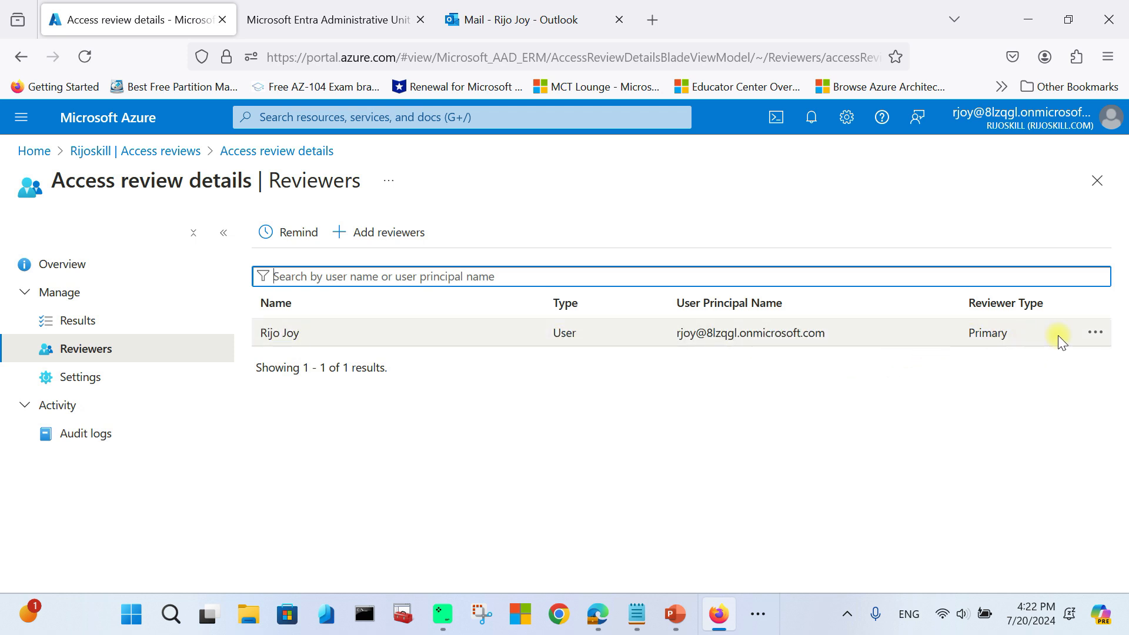
{"action": "left_click", "coordinate": [563, 462]}
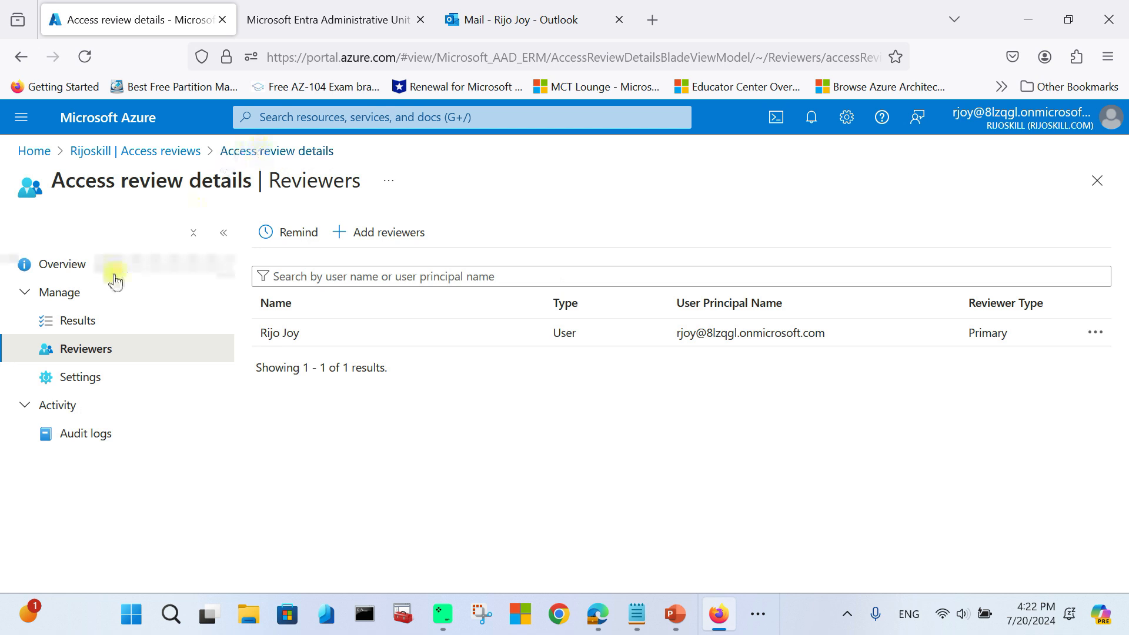
{"action": "left_click", "coordinate": [1092, 180]}
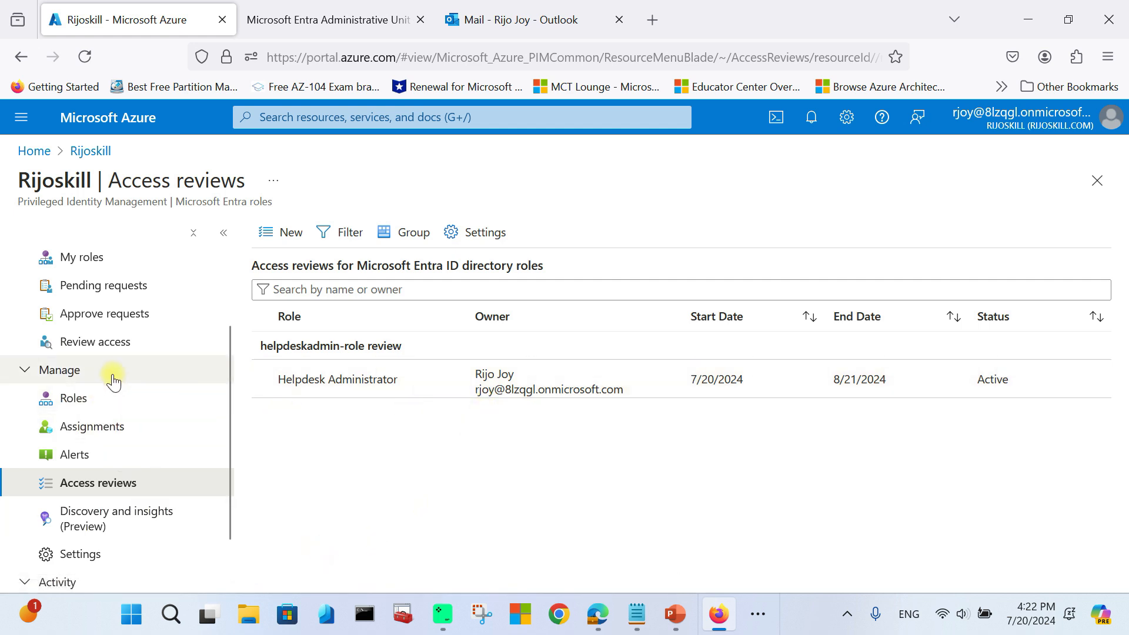
{"action": "left_click", "coordinate": [96, 347]}
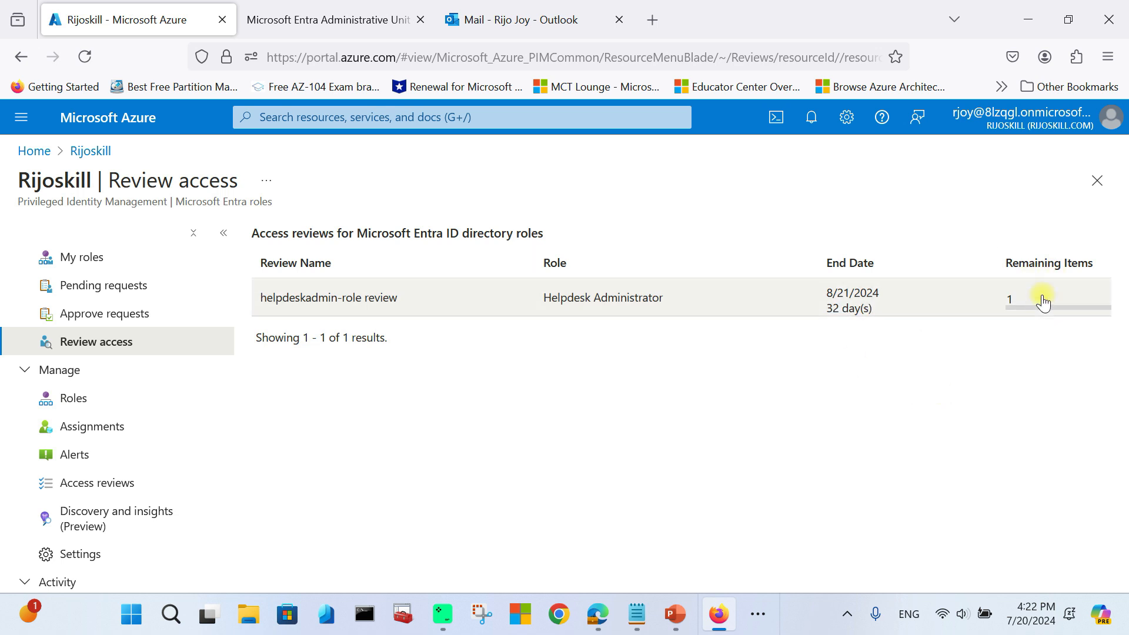
Step: Open the helpdeskadmin-role review, read its approve-or-deny instructions, then return to the Outlook email
{"action": "left_click", "coordinate": [705, 310]}
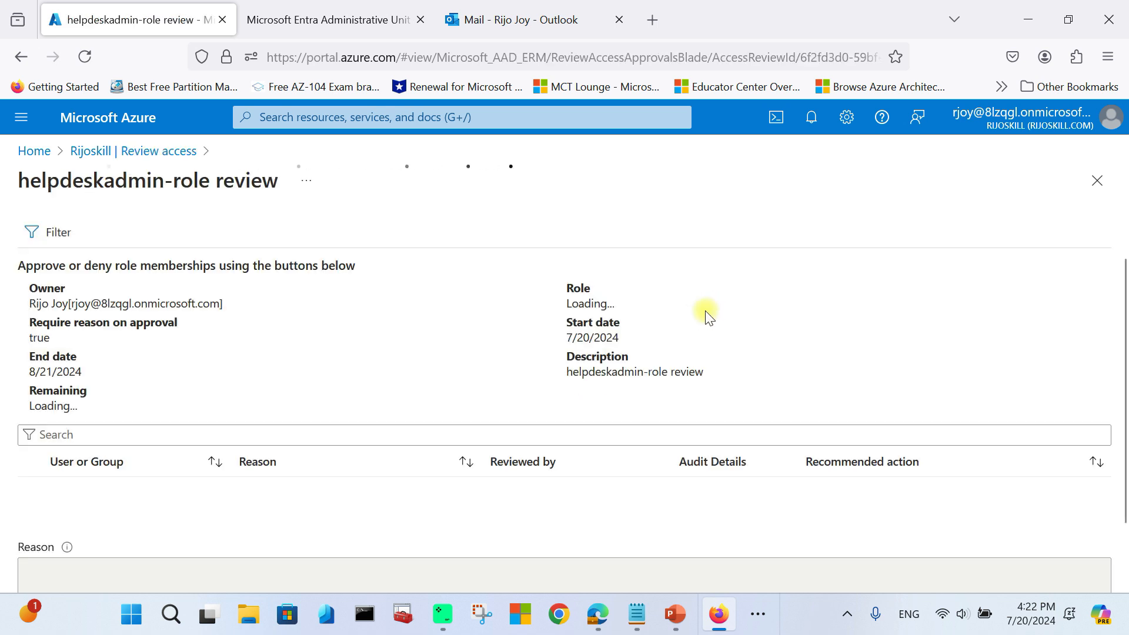
{"action": "left_click_drag", "start_coordinate": [32, 263], "coordinate": [368, 274]}
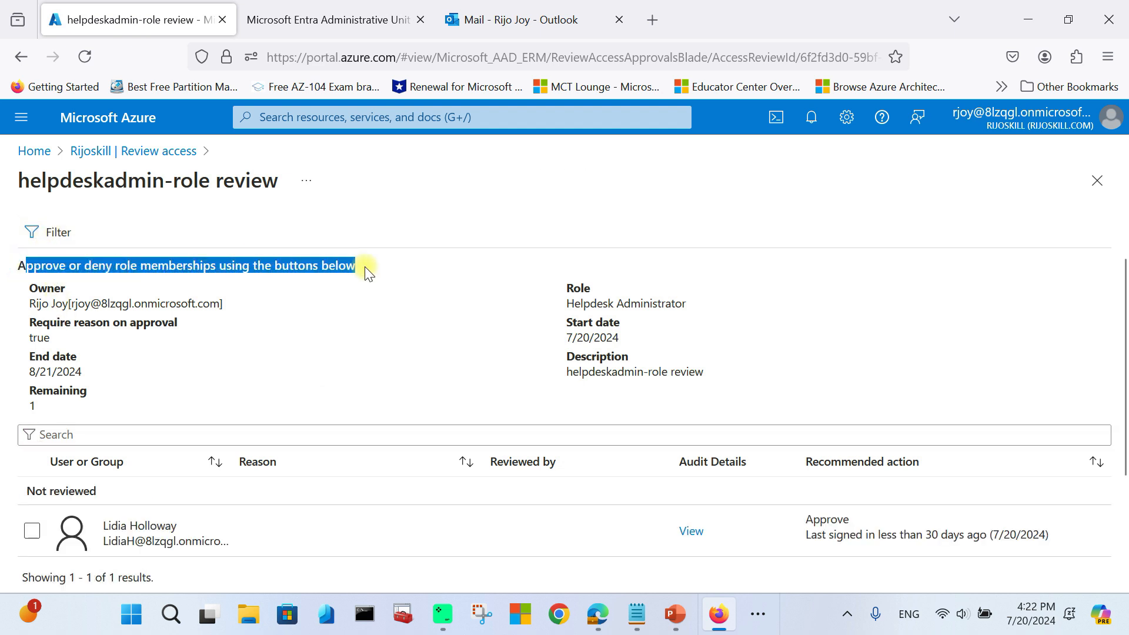
{"action": "scroll", "coordinate": [368, 282], "scroll_direction": "down", "scroll_amount": 2}
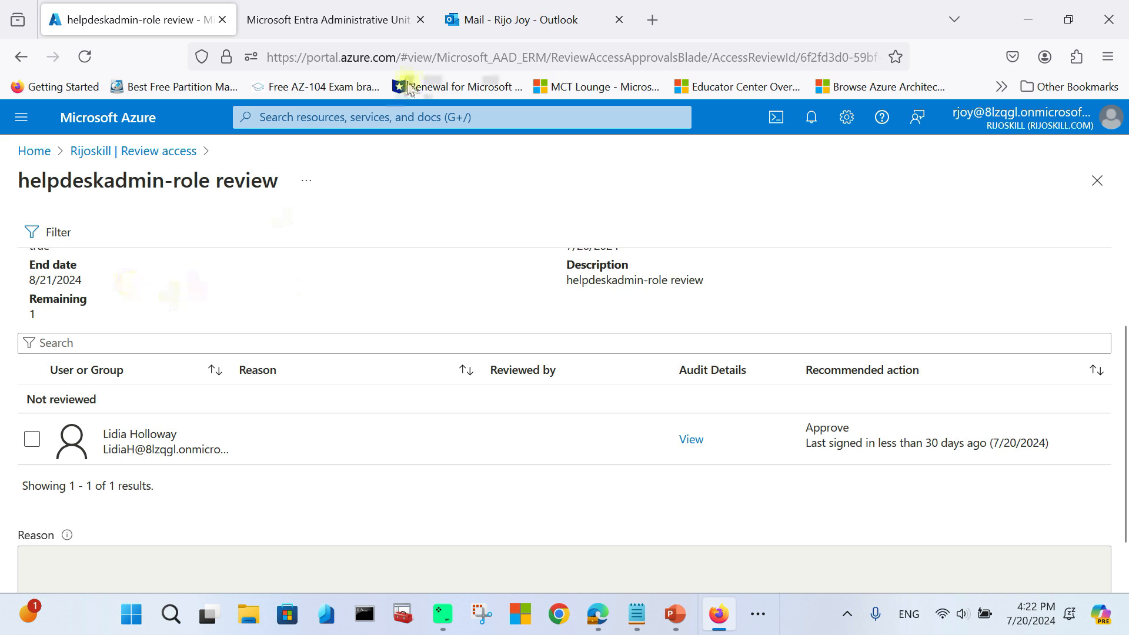
{"action": "left_click", "coordinate": [527, 20]}
Step: Launch the review in a new Azure portal tab from the email's Start review link
{"action": "scroll", "coordinate": [681, 430], "scroll_direction": "down", "scroll_amount": 3}
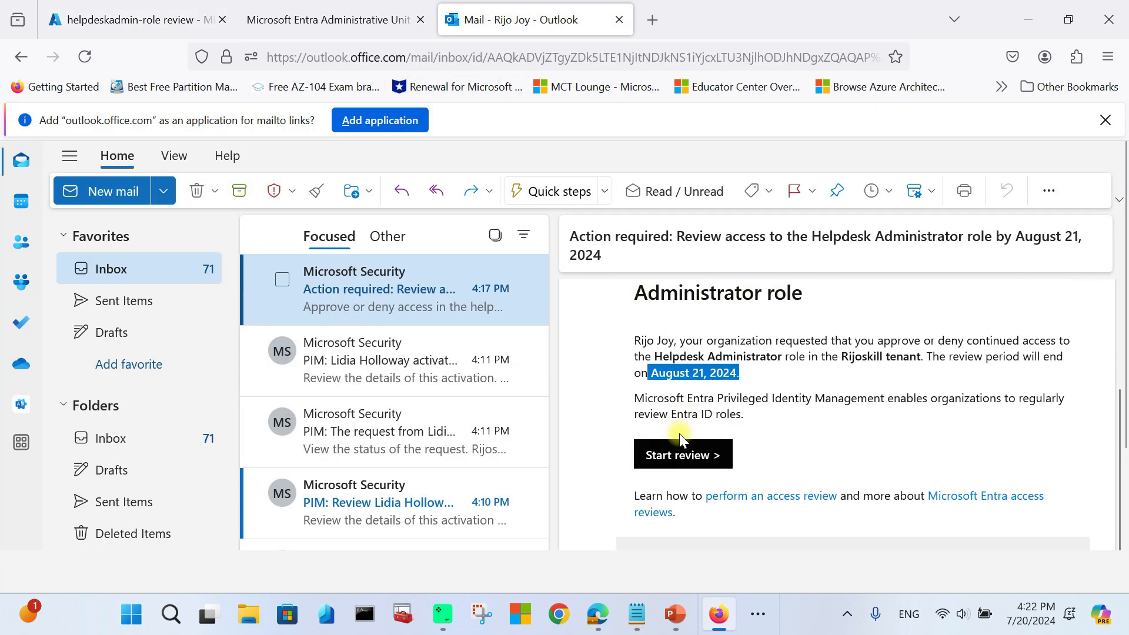
{"action": "left_click", "coordinate": [691, 466]}
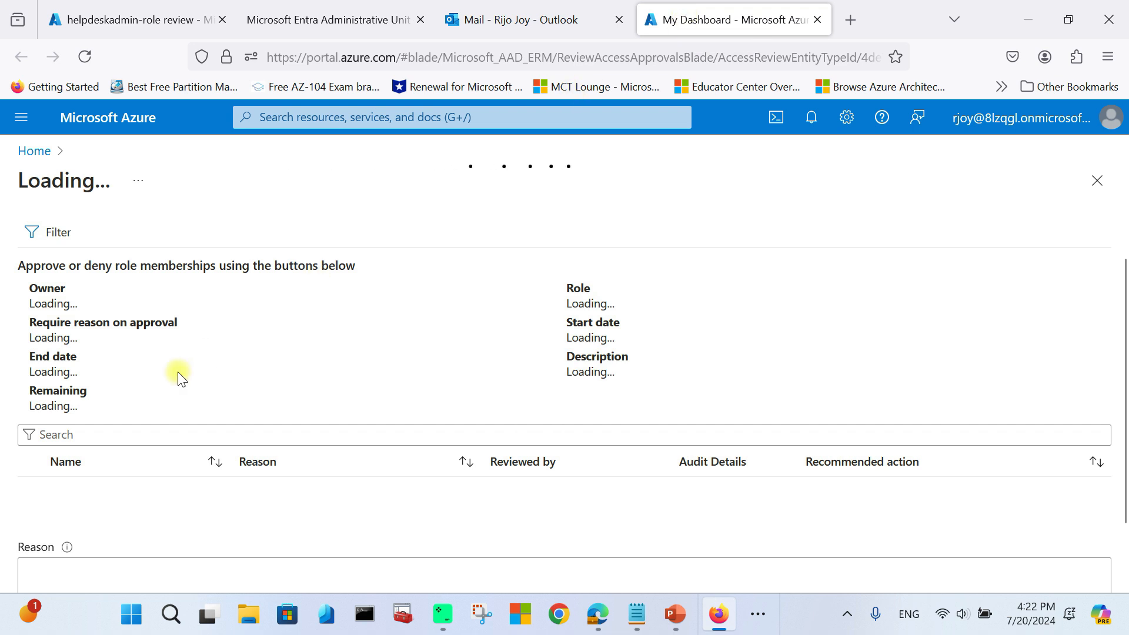
Step: Approve the single member's Helpdesk Administrator access with the reason 'approve'
{"action": "left_click", "coordinate": [144, 16]}
{"action": "scroll", "coordinate": [51, 320], "scroll_direction": "up", "scroll_amount": 3}
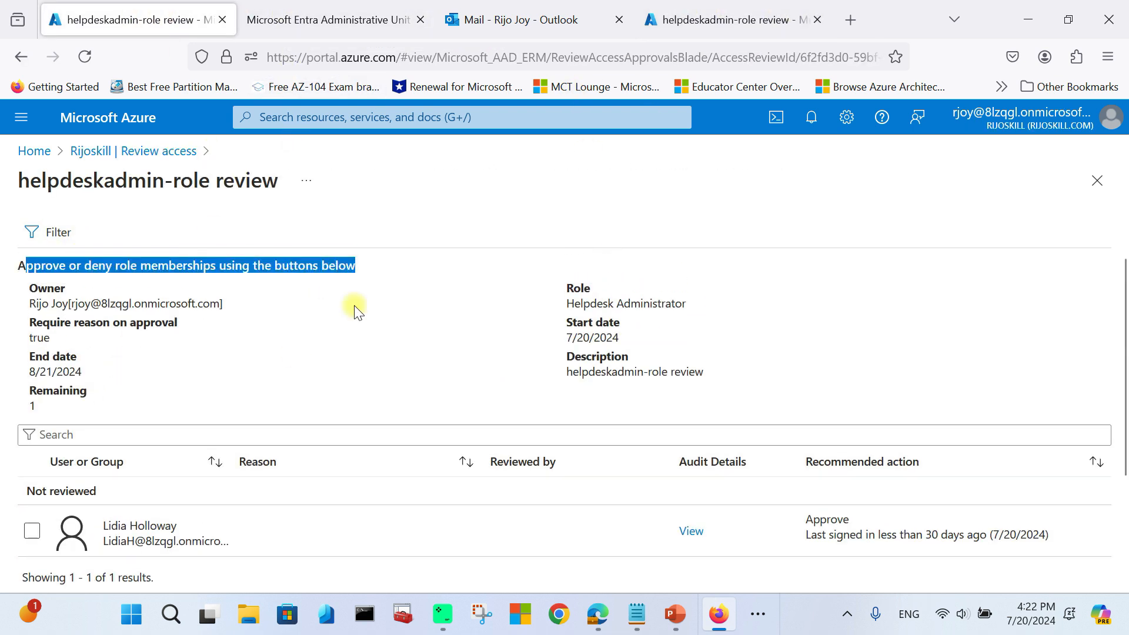
{"action": "scroll", "coordinate": [270, 386], "scroll_direction": "down", "scroll_amount": 3}
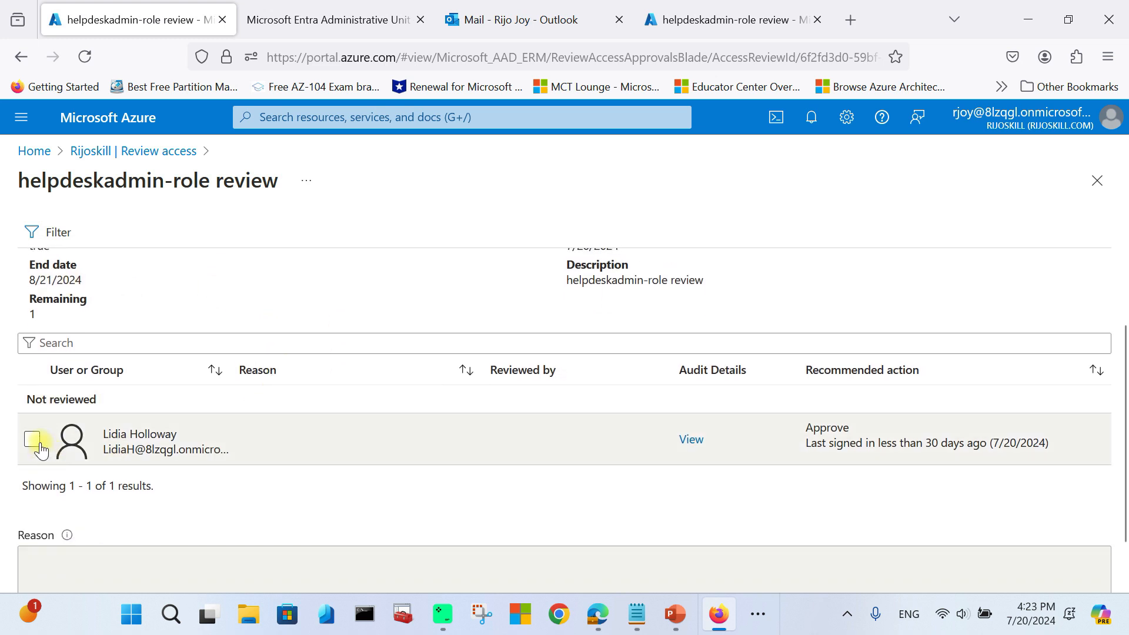
{"action": "left_click", "coordinate": [32, 440]}
{"action": "scroll", "coordinate": [765, 412], "scroll_direction": "down", "scroll_amount": 2}
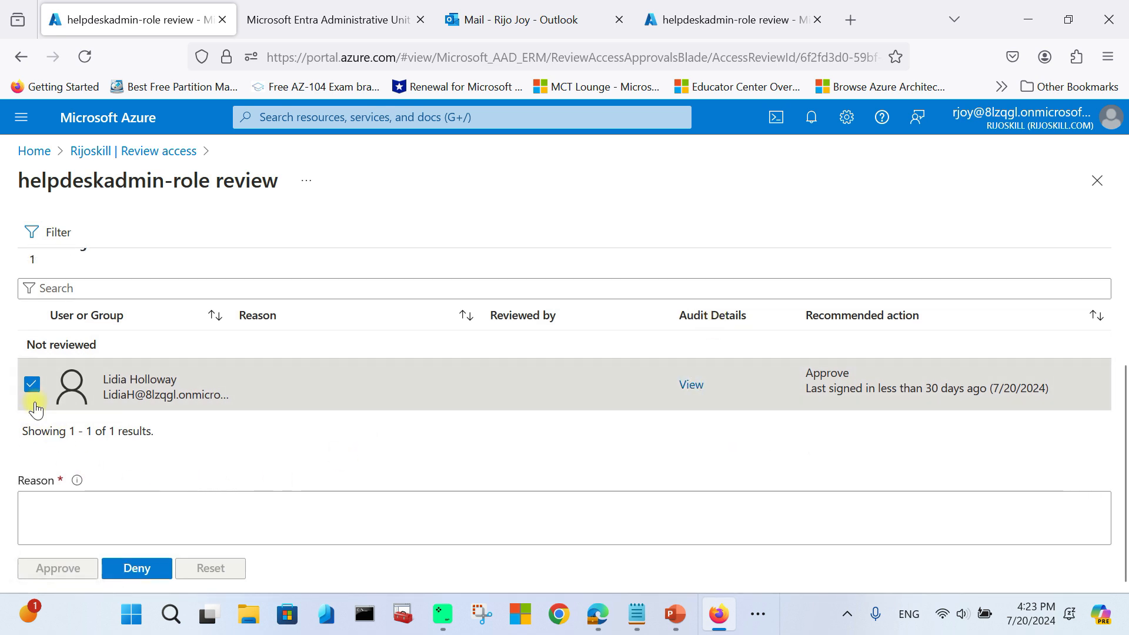
{"action": "left_click", "coordinate": [65, 508]}
{"action": "type", "text": "approved"}
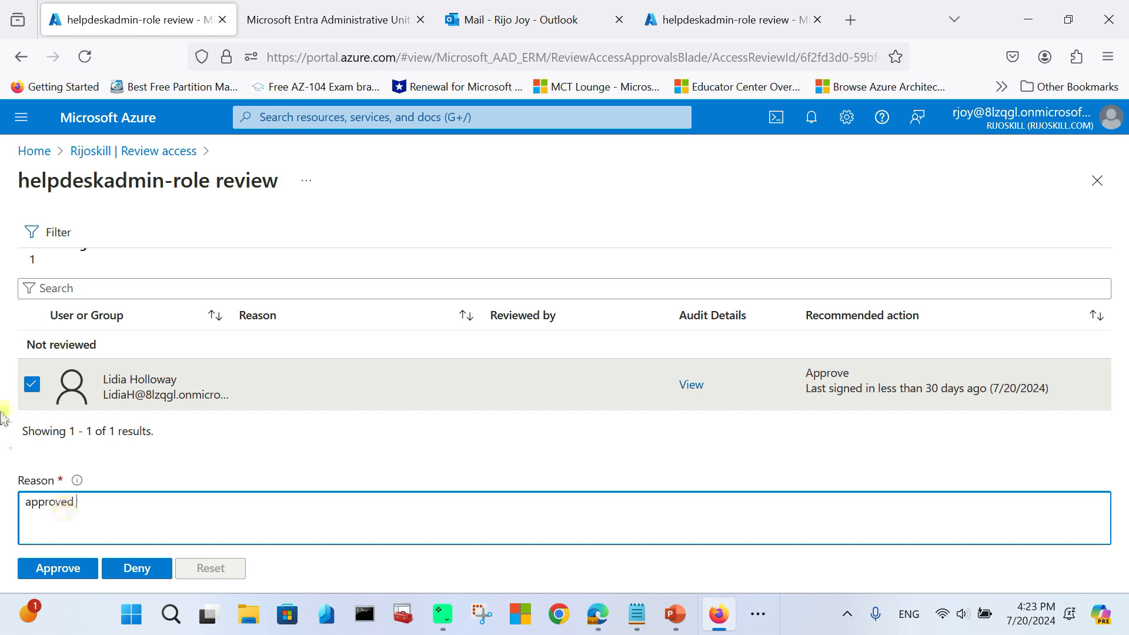
{"action": "left_click", "coordinate": [63, 569]}
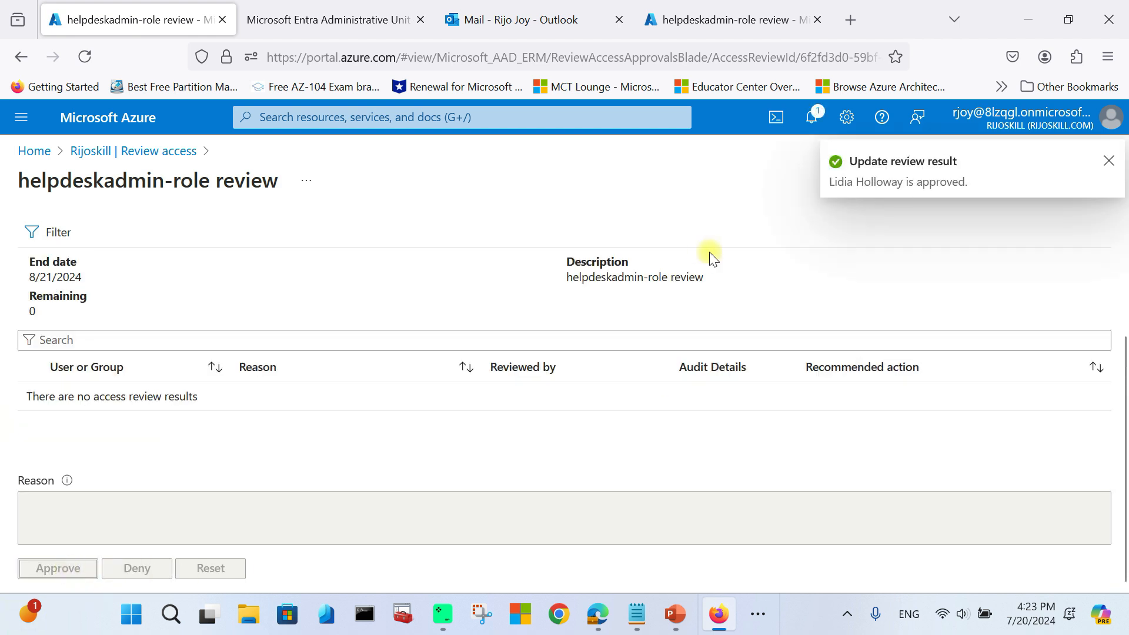
Step: Dismiss the approval confirmation and close the review to return to Review access
{"action": "left_click", "coordinate": [1108, 163]}
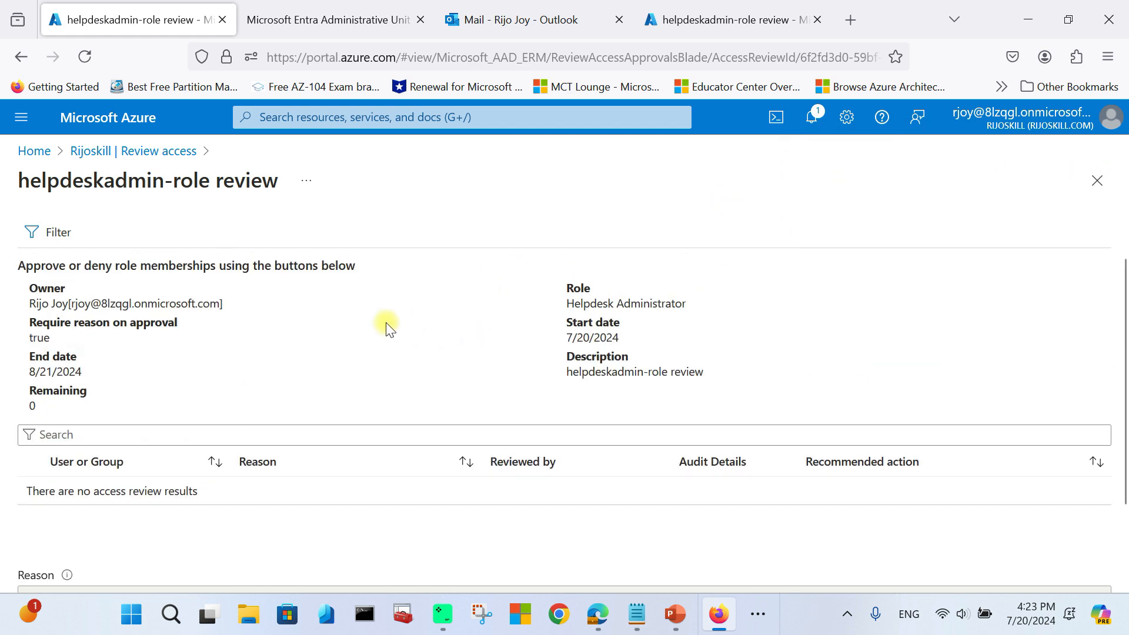
{"action": "scroll", "coordinate": [399, 371], "scroll_direction": "down", "scroll_amount": 3}
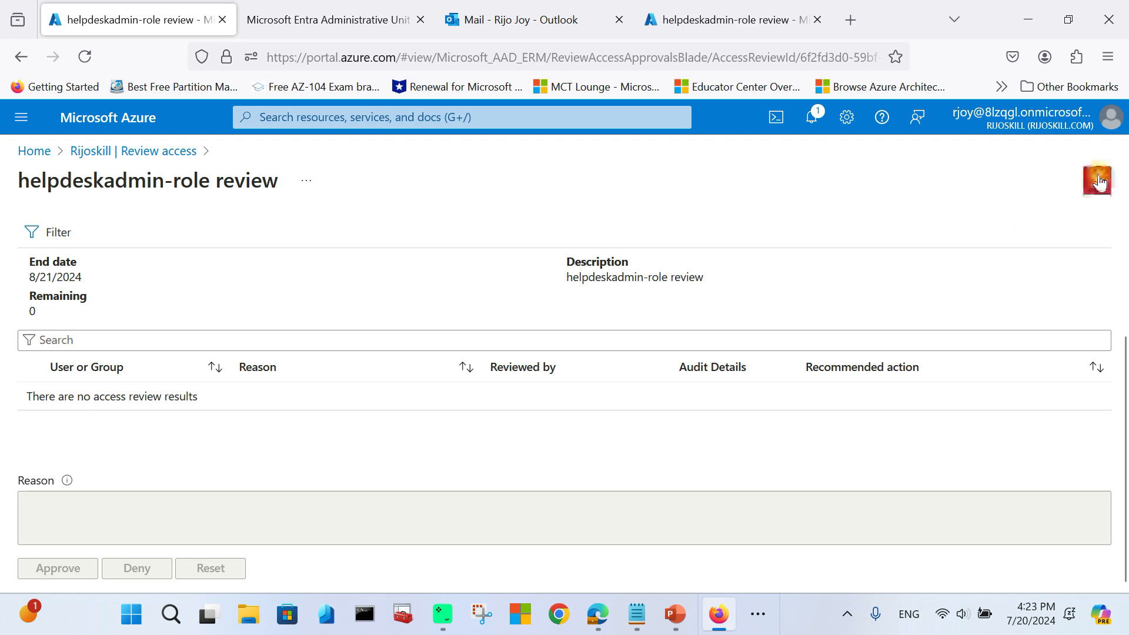
{"action": "left_click", "coordinate": [1100, 183]}
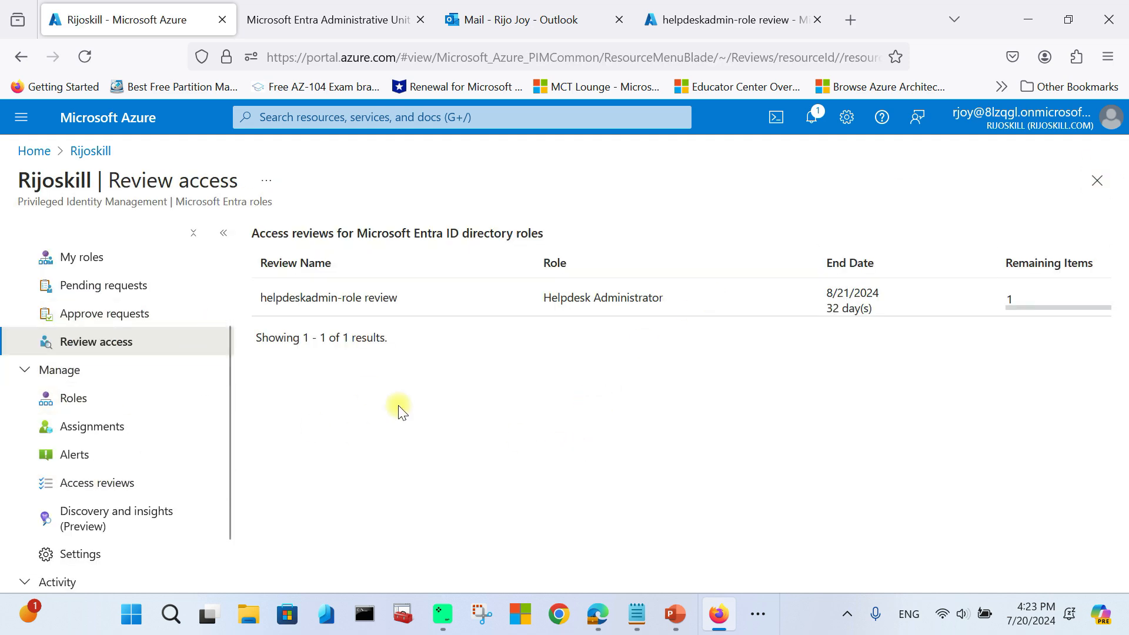
Step: Navigate from Azure home through Microsoft Entra ID to Privileged Identity Management
{"action": "left_click", "coordinate": [1096, 180]}
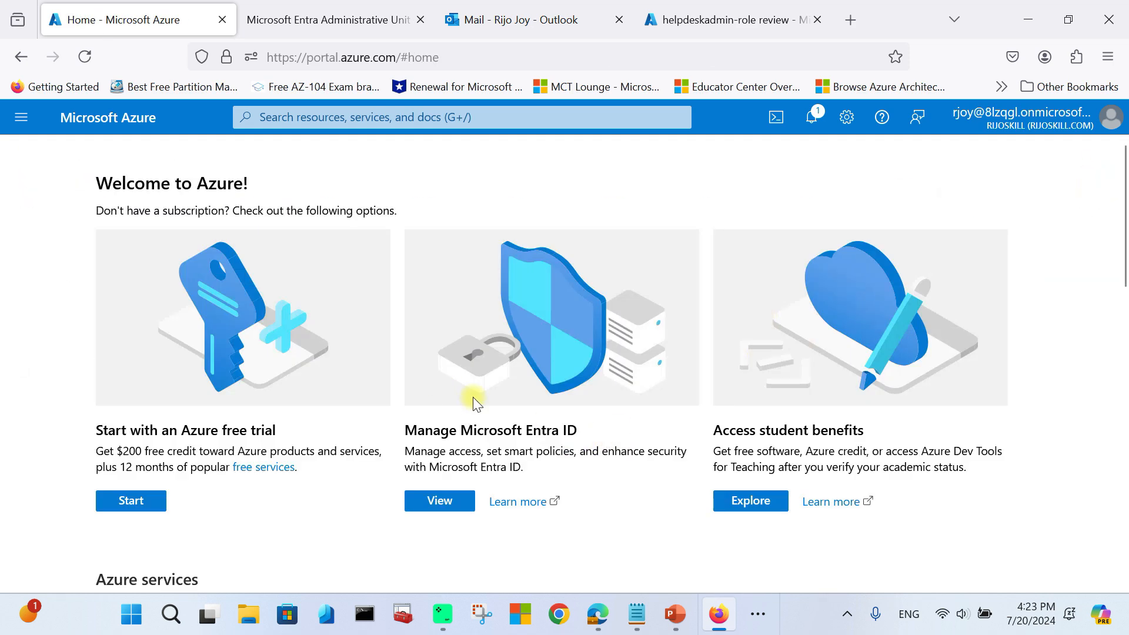
{"action": "left_click", "coordinate": [461, 501]}
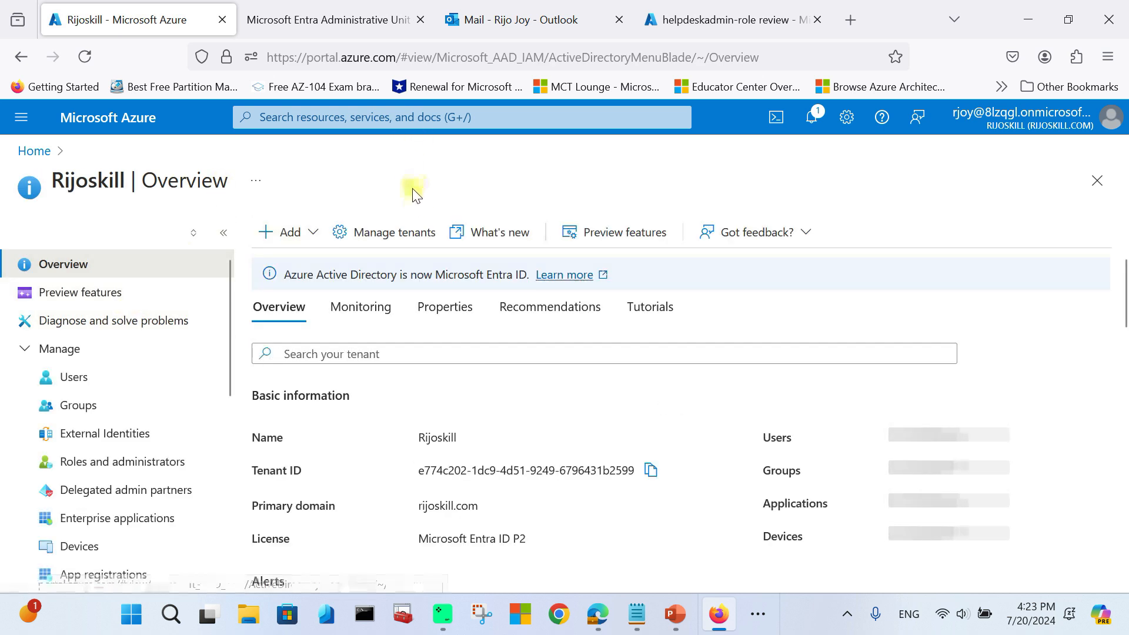
{"action": "left_click", "coordinate": [388, 118]}
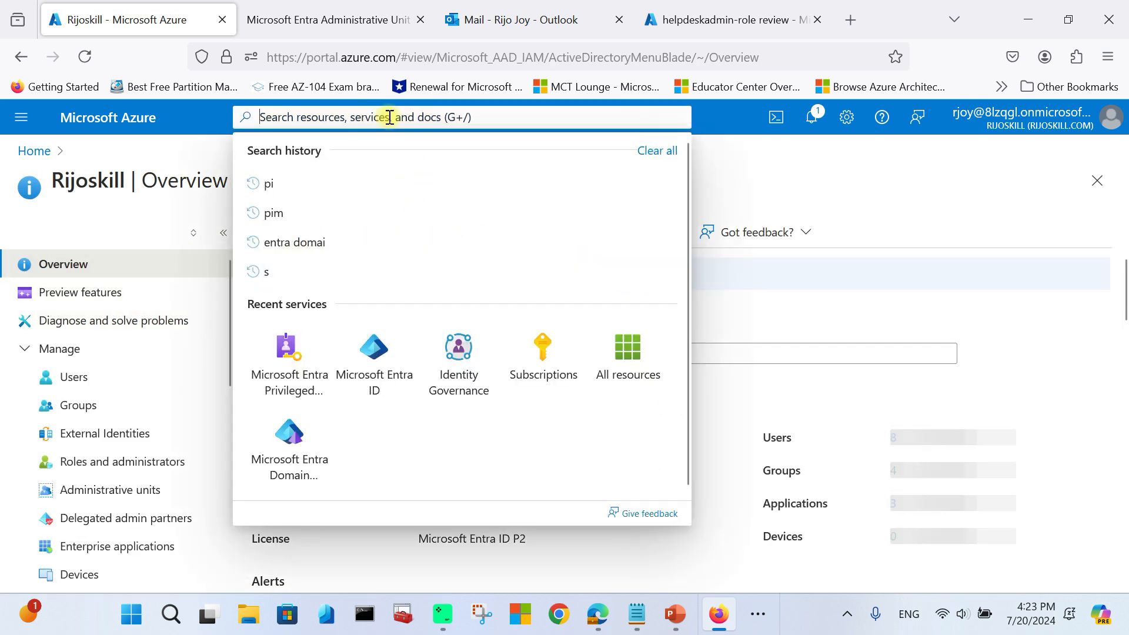
{"action": "left_click", "coordinate": [297, 367]}
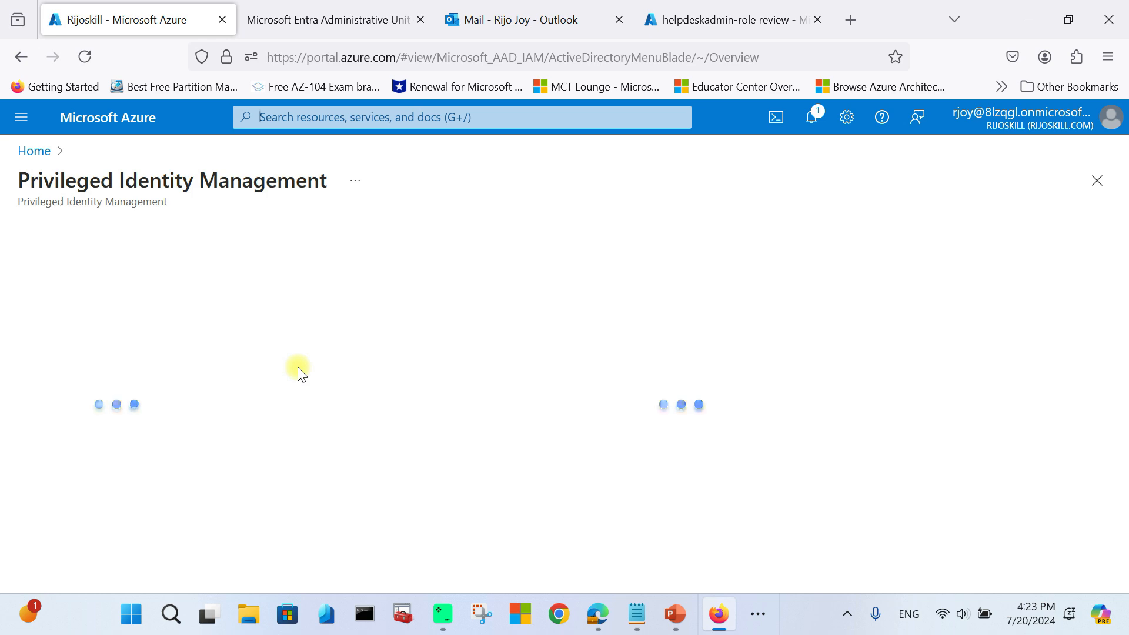
Step: Open Access reviews under PIM's Microsoft Entra roles section
{"action": "left_click", "coordinate": [101, 469]}
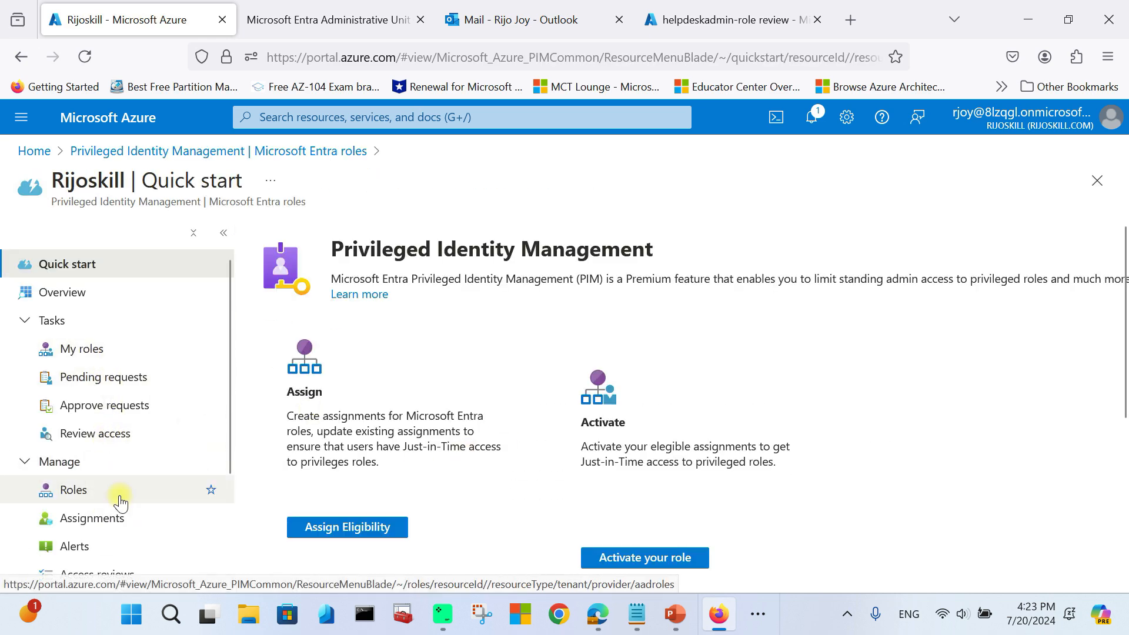
{"action": "scroll", "coordinate": [118, 497], "scroll_direction": "down", "scroll_amount": 2}
{"action": "scroll", "coordinate": [115, 496], "scroll_direction": "up", "scroll_amount": 3}
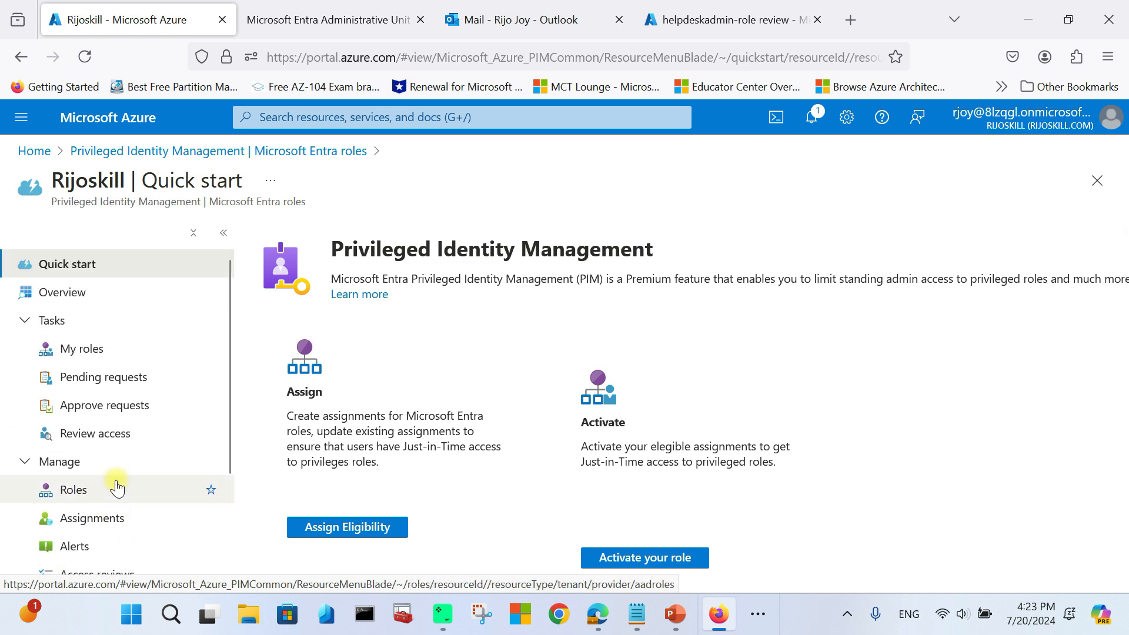
{"action": "left_click", "coordinate": [116, 434]}
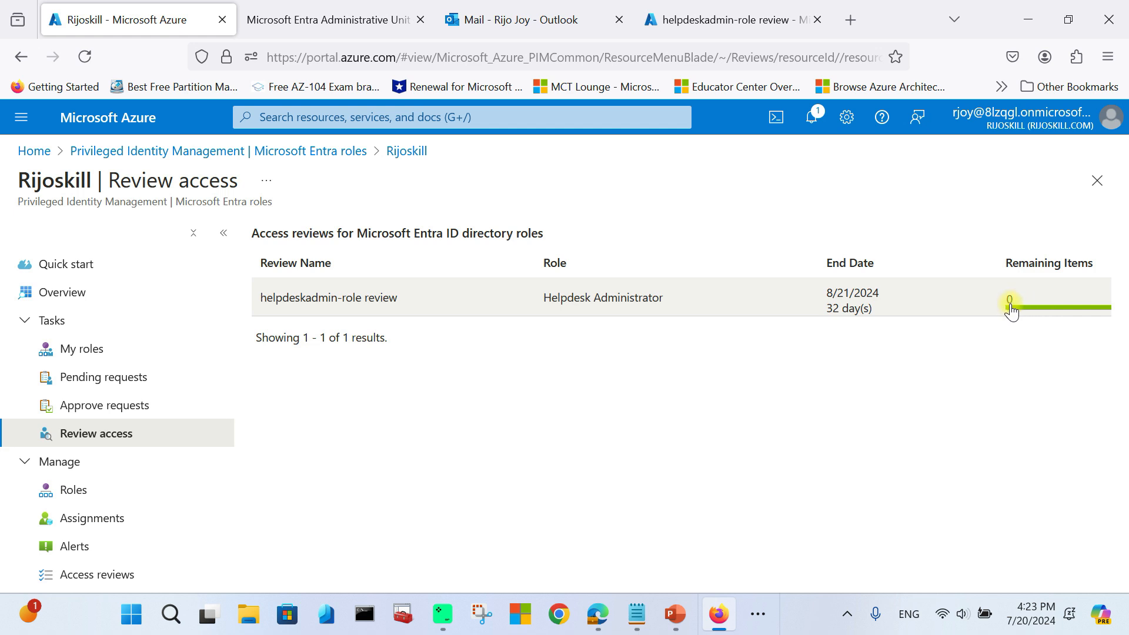
{"action": "scroll", "coordinate": [93, 444], "scroll_direction": "down", "scroll_amount": 2}
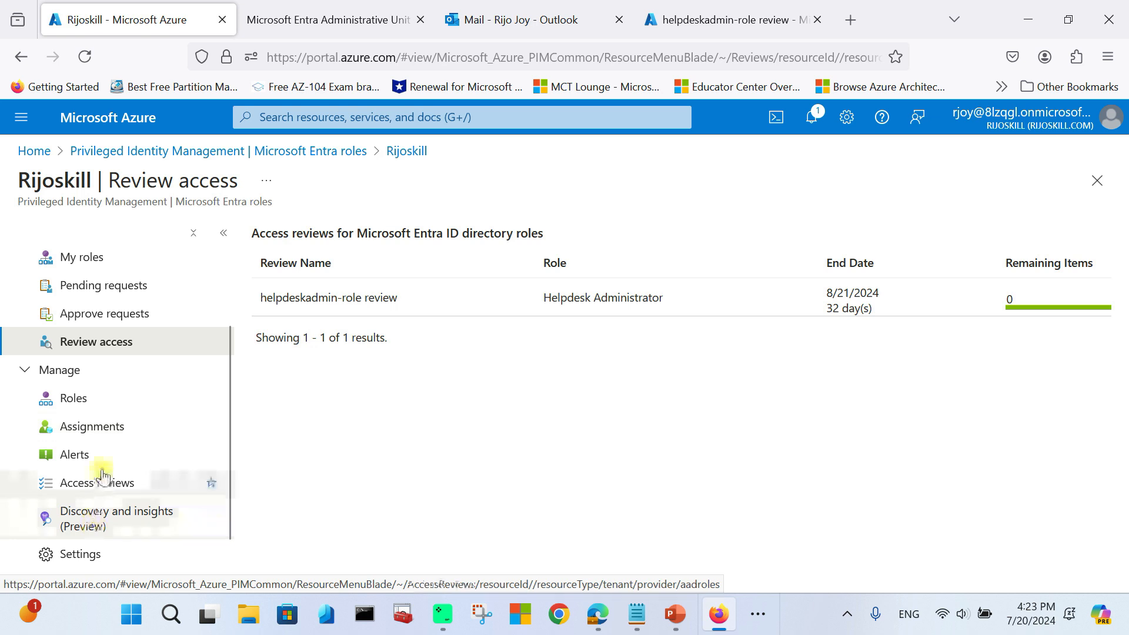
{"action": "left_click", "coordinate": [148, 485]}
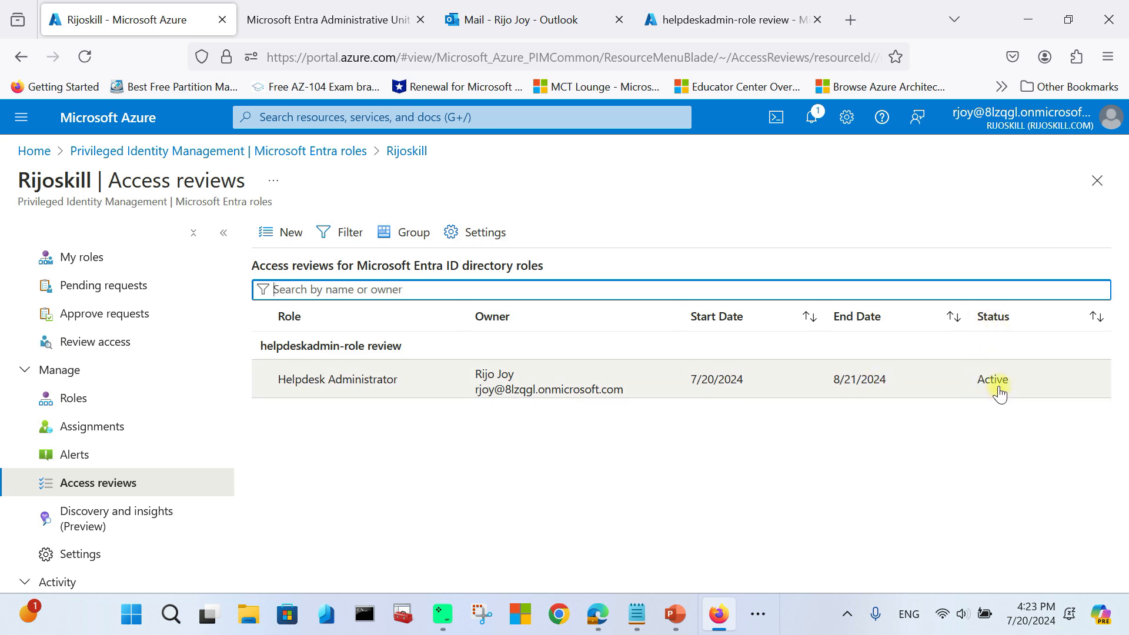
Step: Check the helpdeskadmin-role review's progress, then stop it with Yes so its status reads Complete
{"action": "left_click", "coordinate": [699, 388]}
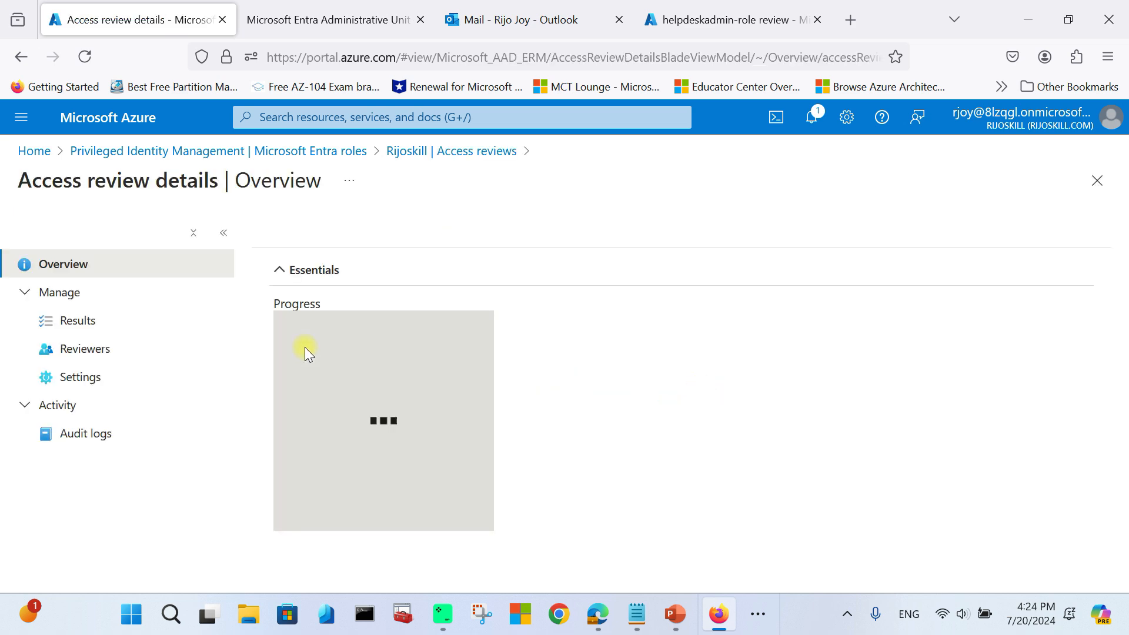
{"action": "scroll", "coordinate": [382, 365], "scroll_direction": "down", "scroll_amount": 4}
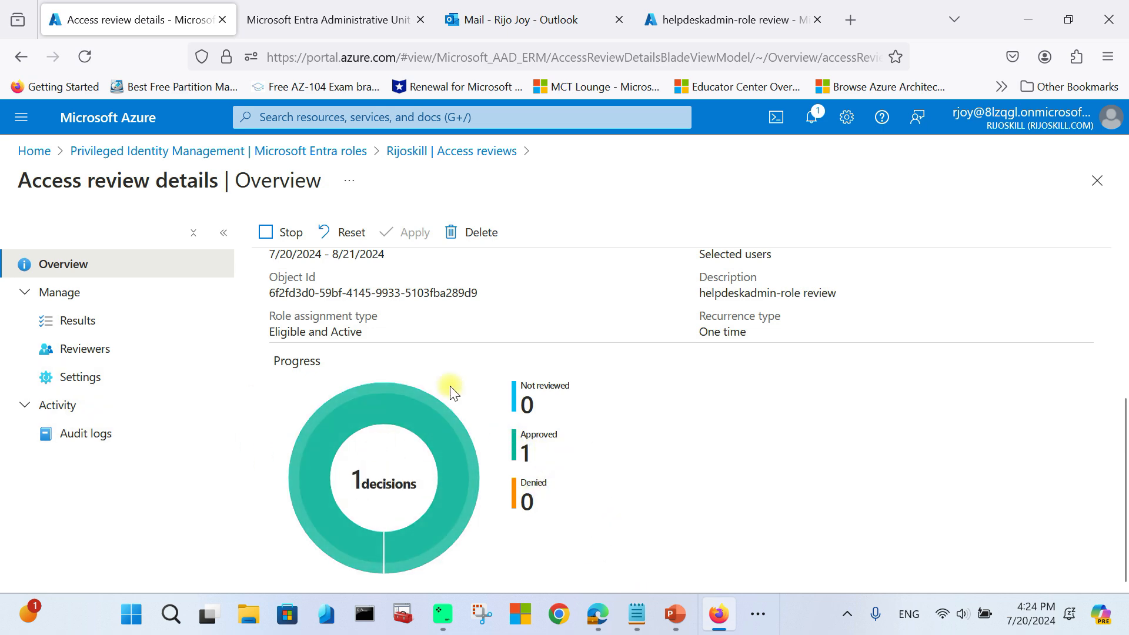
{"action": "scroll", "coordinate": [456, 382], "scroll_direction": "up", "scroll_amount": 4}
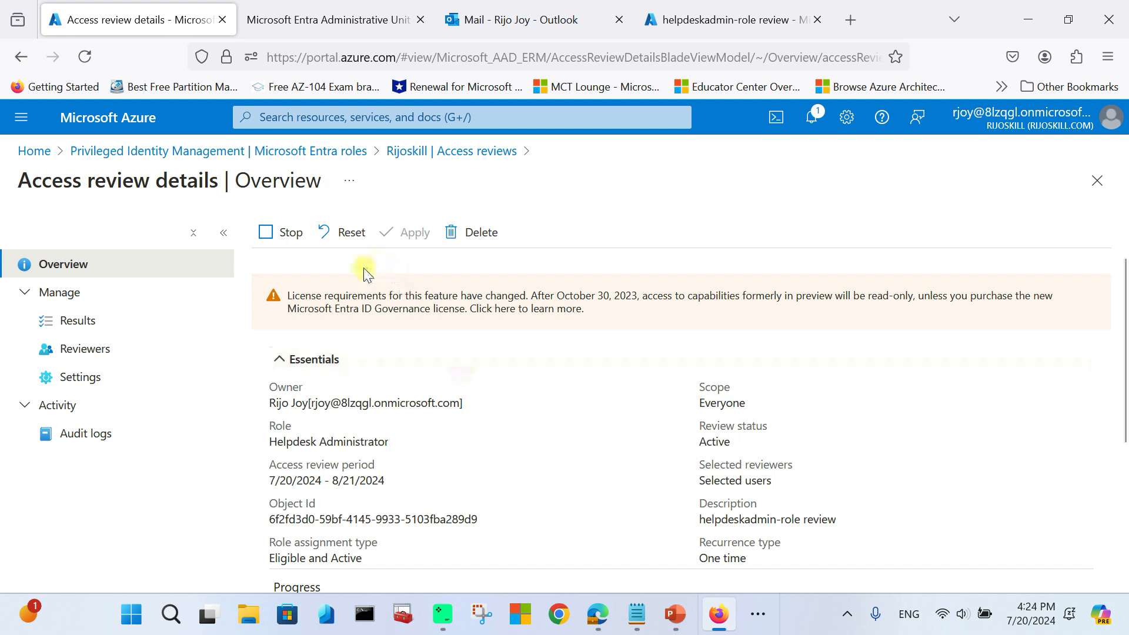
{"action": "left_click", "coordinate": [283, 231]}
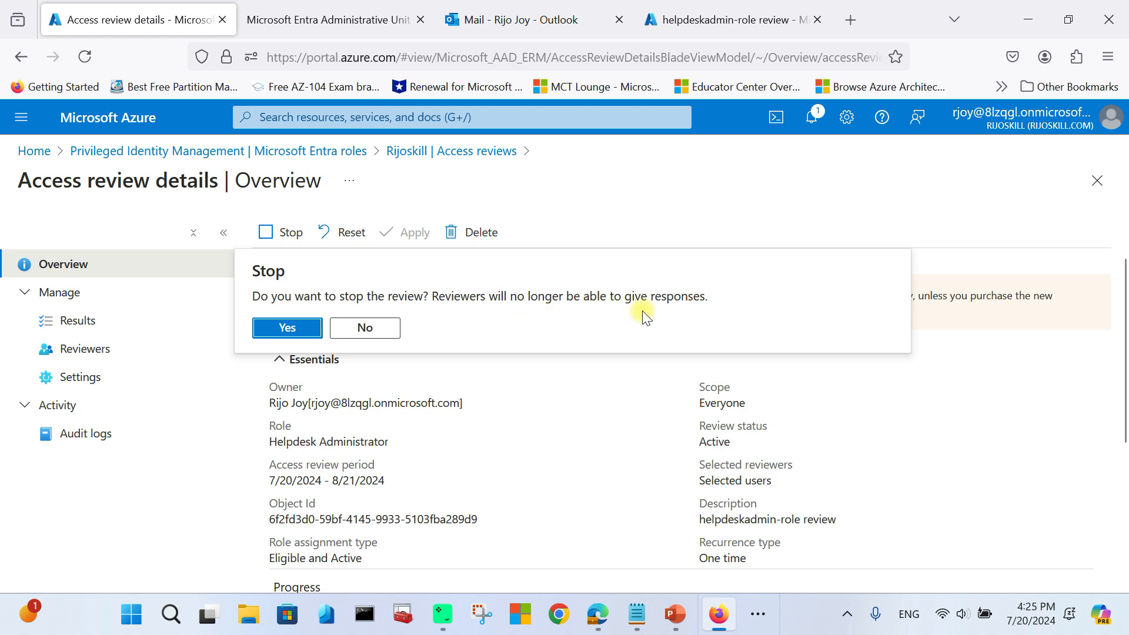
{"action": "left_click", "coordinate": [288, 328]}
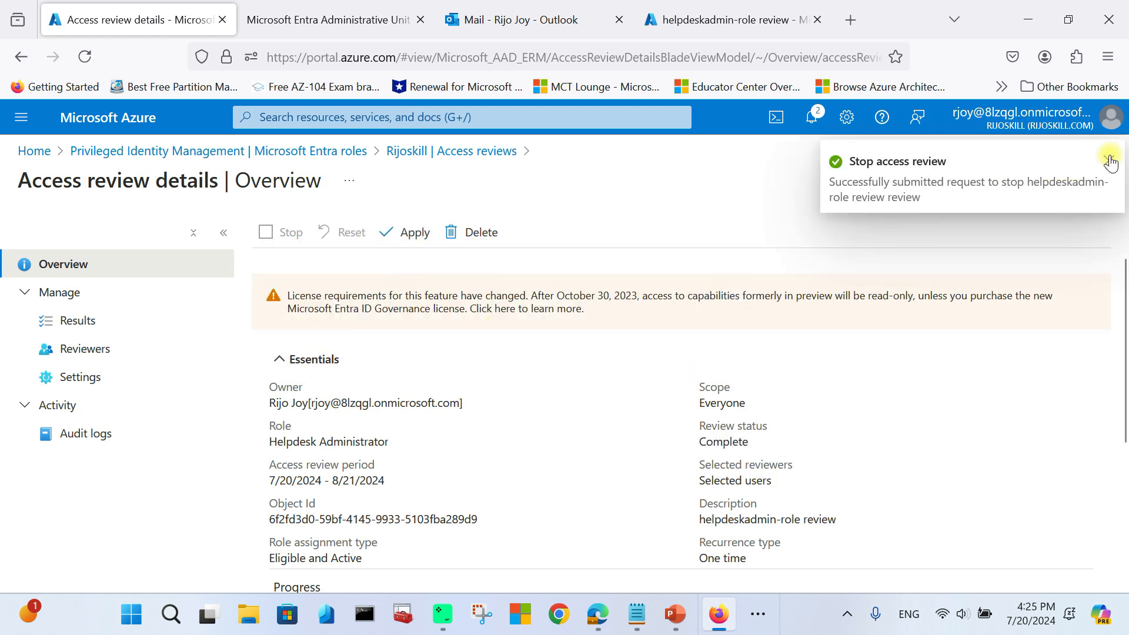
{"action": "left_click", "coordinate": [1110, 160]}
Step: Show the active Microsoft Entra role assignments in PIM
{"action": "left_click", "coordinate": [199, 152]}
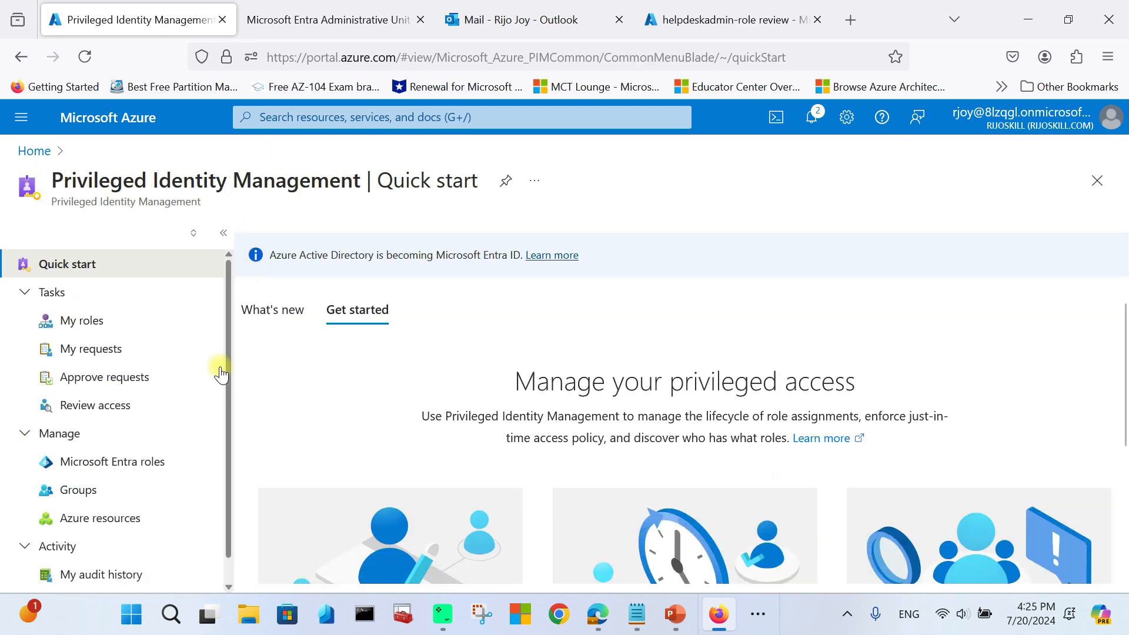
{"action": "left_click", "coordinate": [118, 462]}
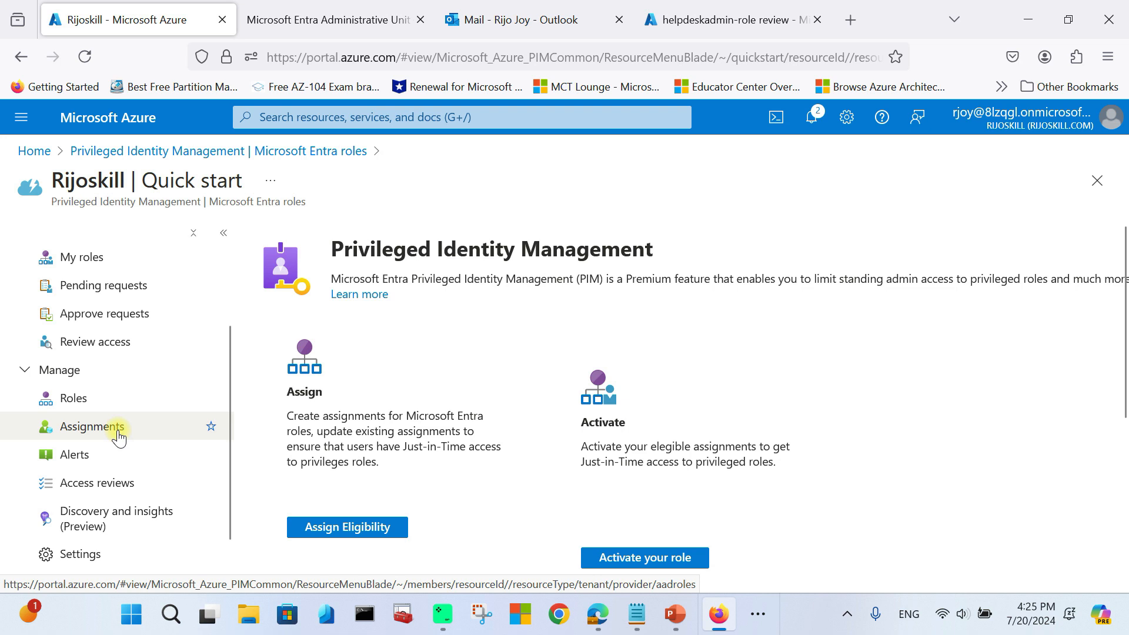
{"action": "left_click", "coordinate": [118, 436]}
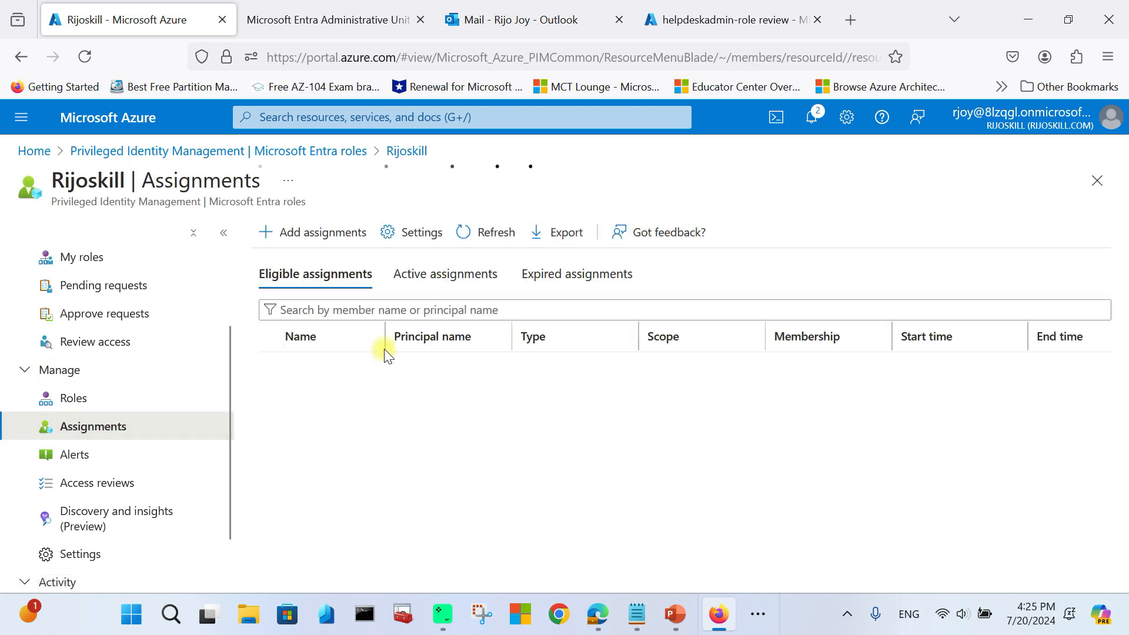
{"action": "left_click", "coordinate": [427, 282]}
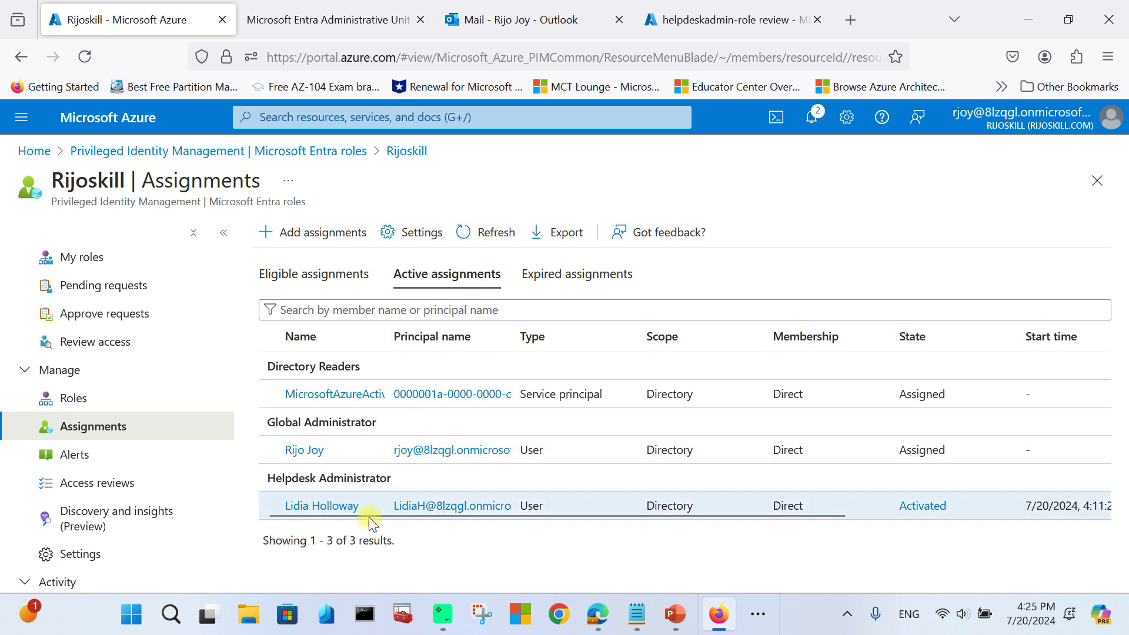
{"action": "left_click_drag", "start_coordinate": [814, 513], "coordinate": [1088, 516]}
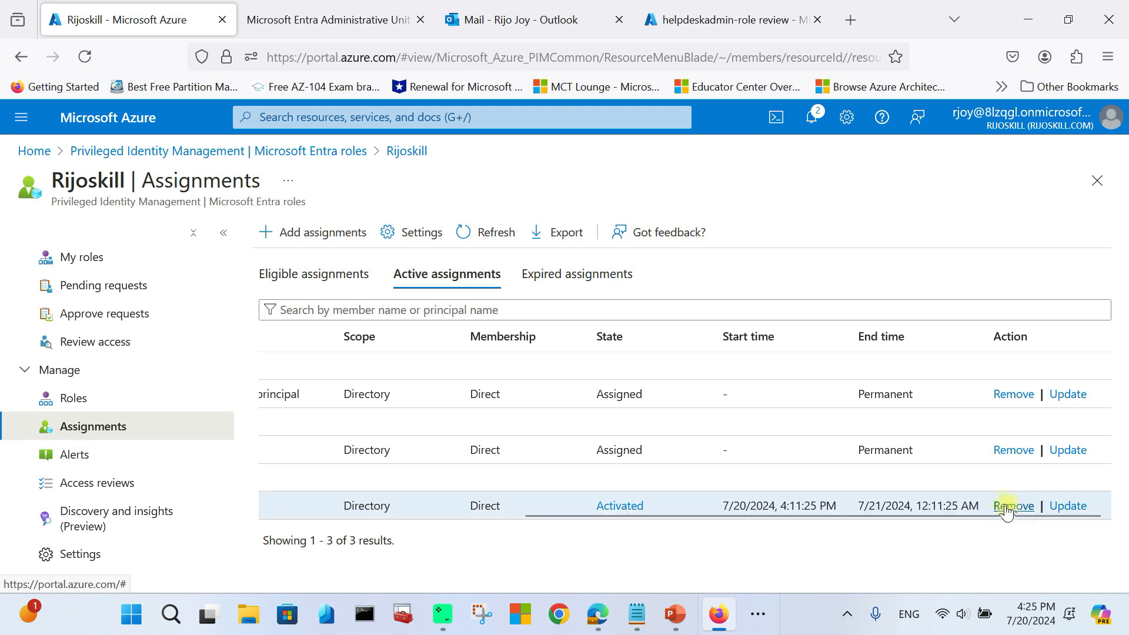
Step: Inspect the Helpdesk Administrator assignment's type options and close the pane without saving
{"action": "left_click", "coordinate": [1060, 501]}
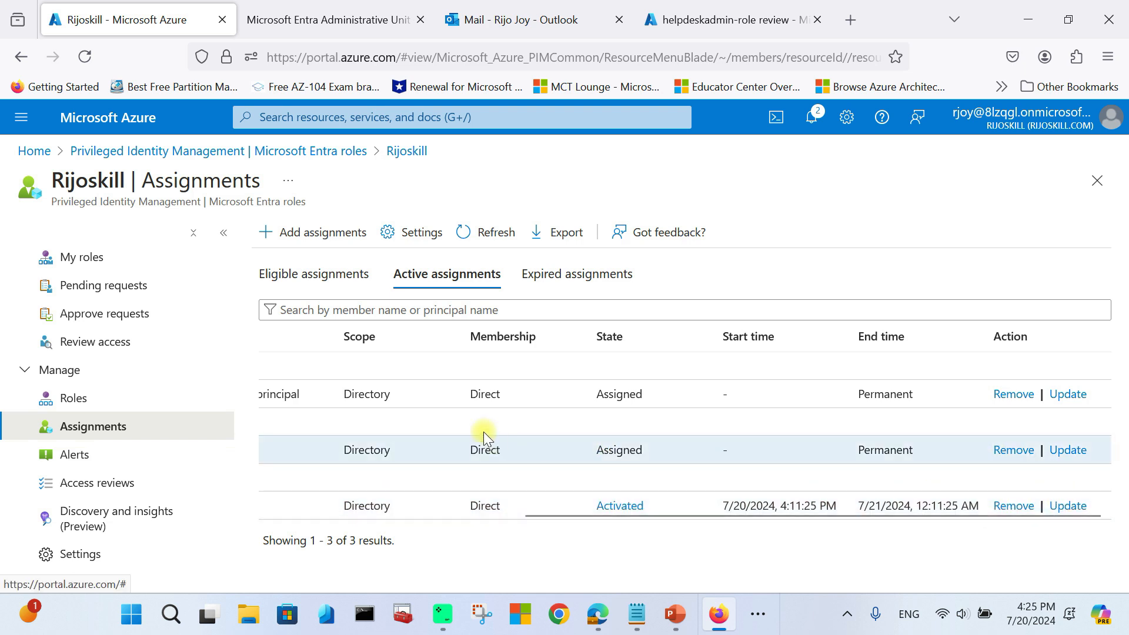
{"action": "scroll", "coordinate": [894, 391], "scroll_direction": "down", "scroll_amount": 3}
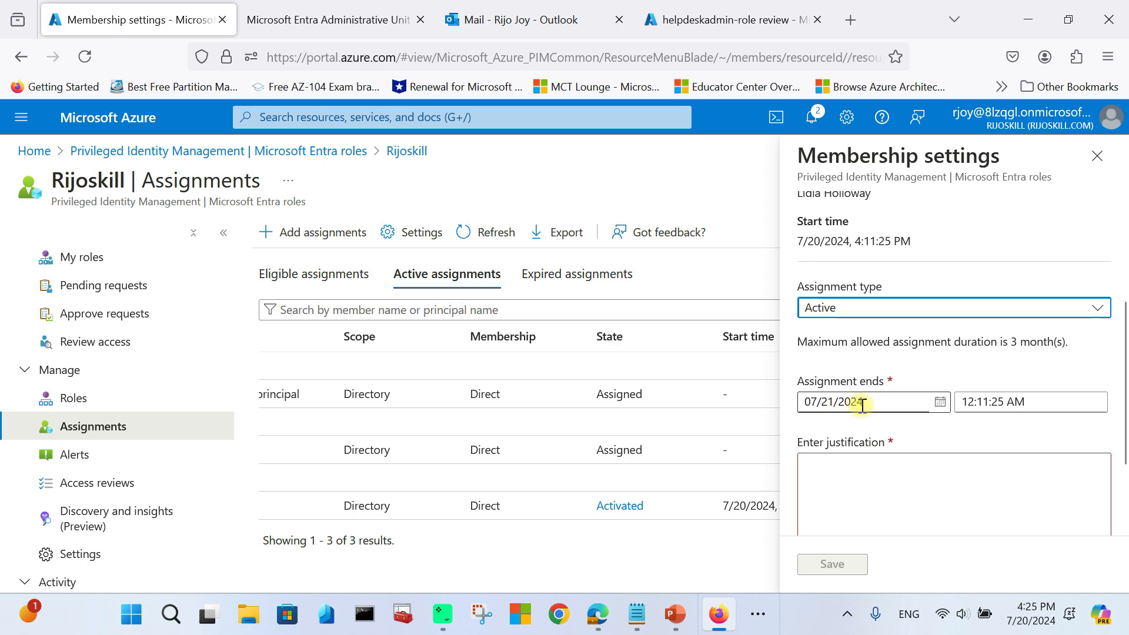
{"action": "scroll", "coordinate": [864, 406], "scroll_direction": "up", "scroll_amount": 3}
{"action": "left_click", "coordinate": [825, 382]}
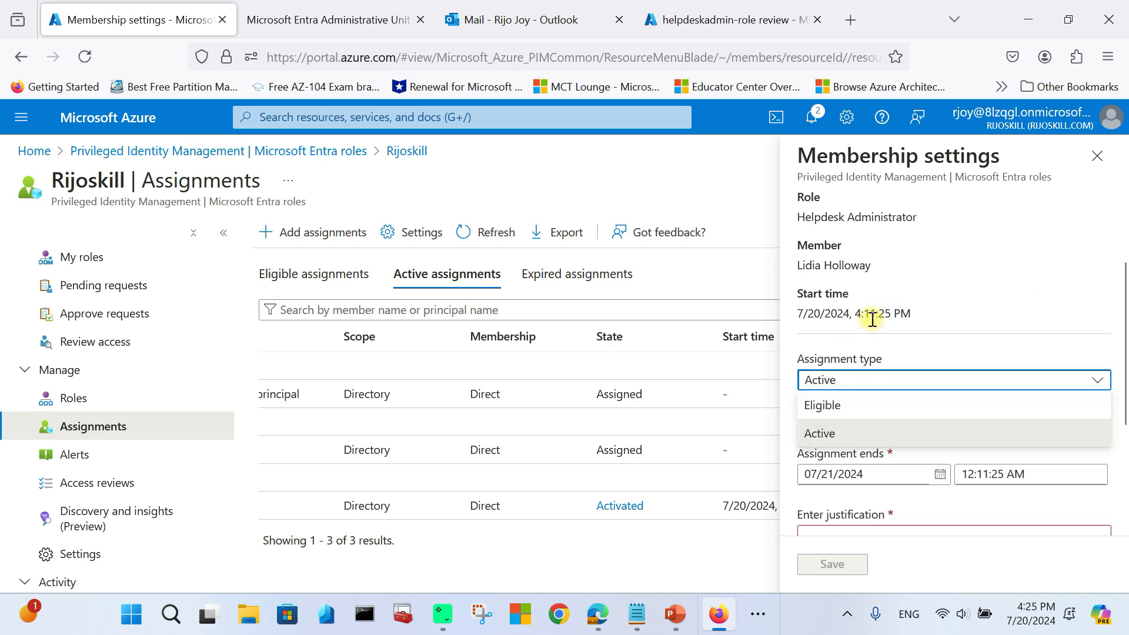
{"action": "left_click", "coordinate": [1097, 156]}
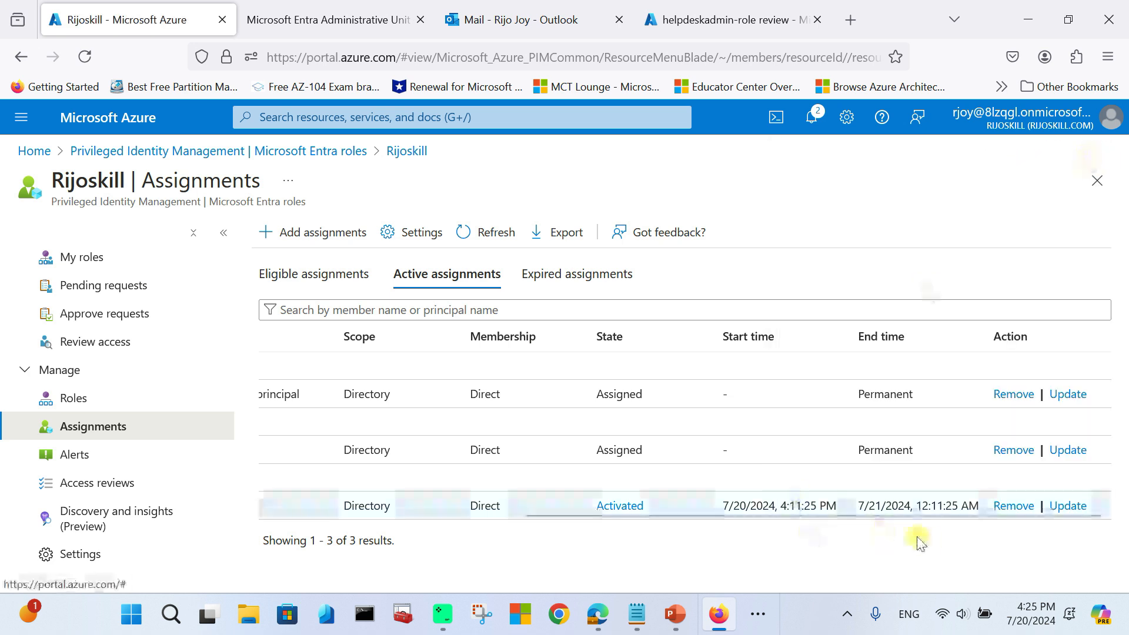
{"action": "scroll", "coordinate": [159, 511], "scroll_direction": "down", "scroll_amount": 2}
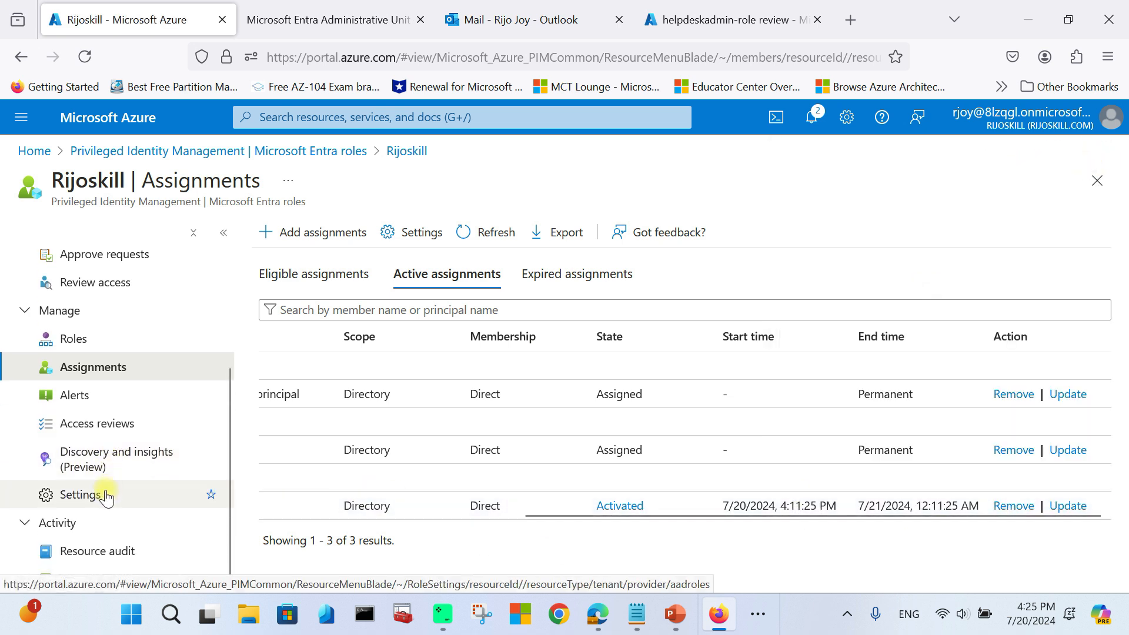
Step: Review the Helpdesk Administrator events in the Resource audit log, then return to the PIM Quick start
{"action": "left_click", "coordinate": [121, 559]}
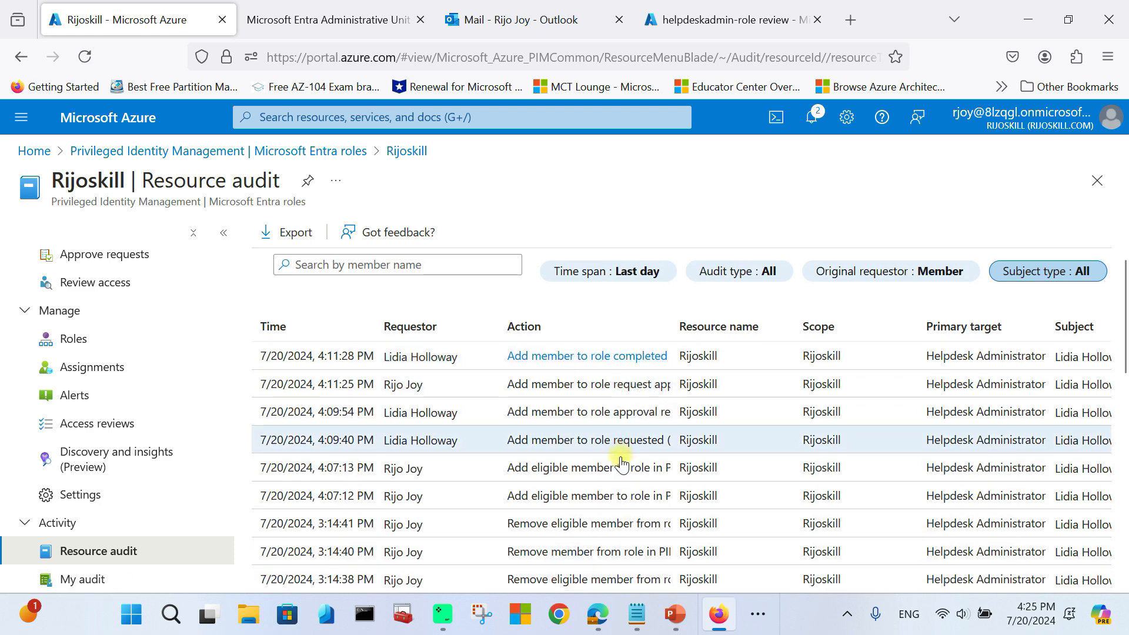
{"action": "scroll", "coordinate": [630, 503], "scroll_direction": "down", "scroll_amount": 3}
{"action": "scroll", "coordinate": [647, 503], "scroll_direction": "up", "scroll_amount": 3}
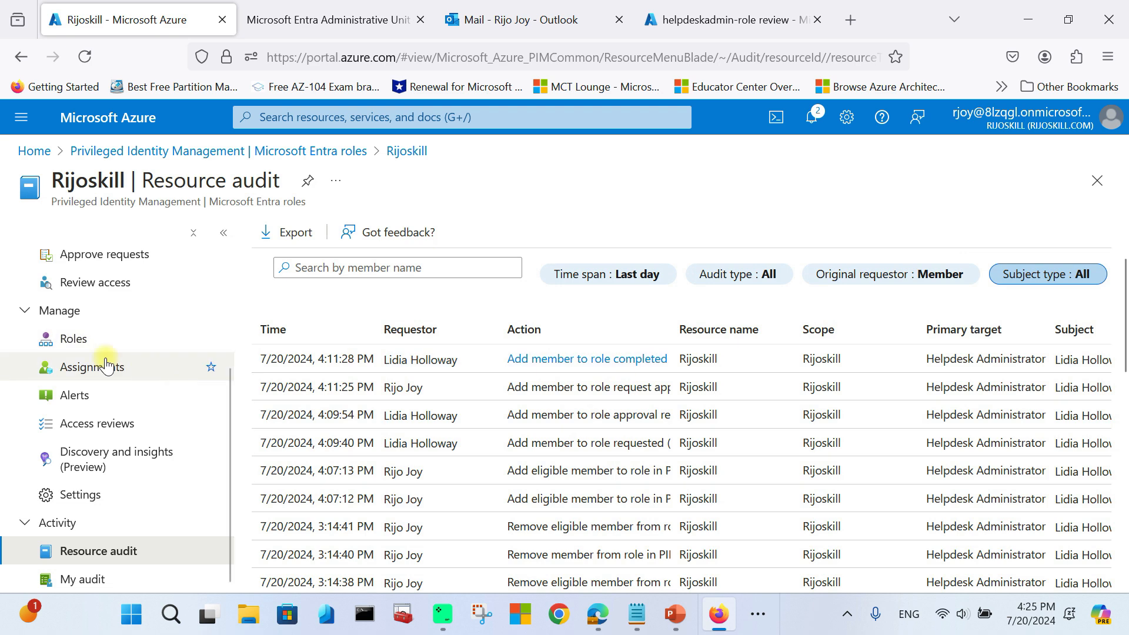
{"action": "scroll", "coordinate": [218, 330], "scroll_direction": "up", "scroll_amount": 3}
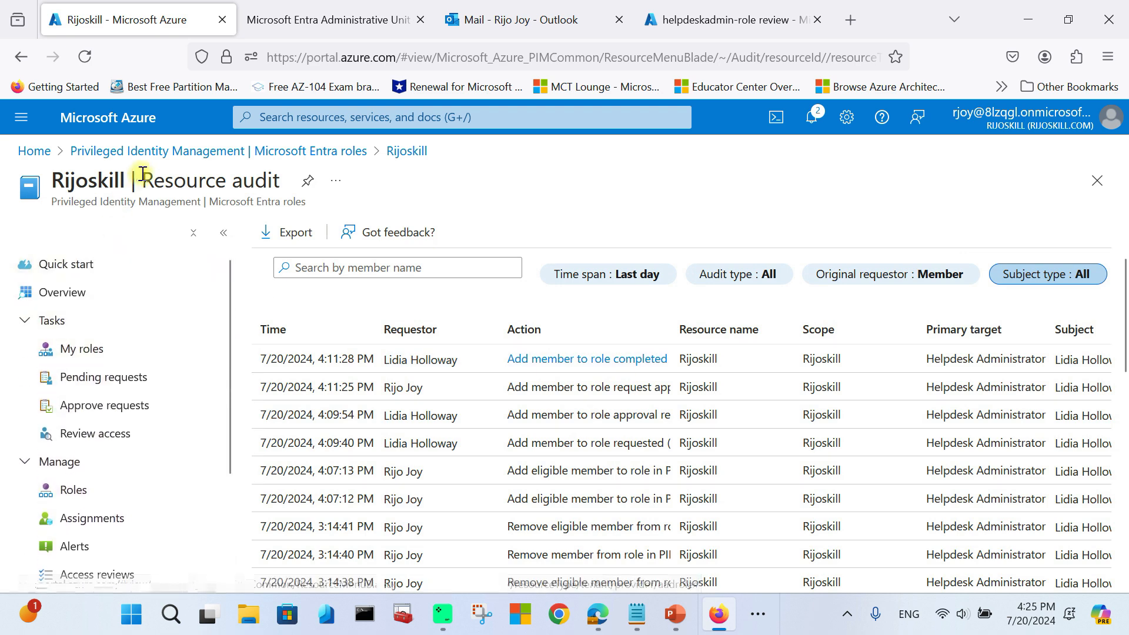
{"action": "left_click", "coordinate": [182, 153]}
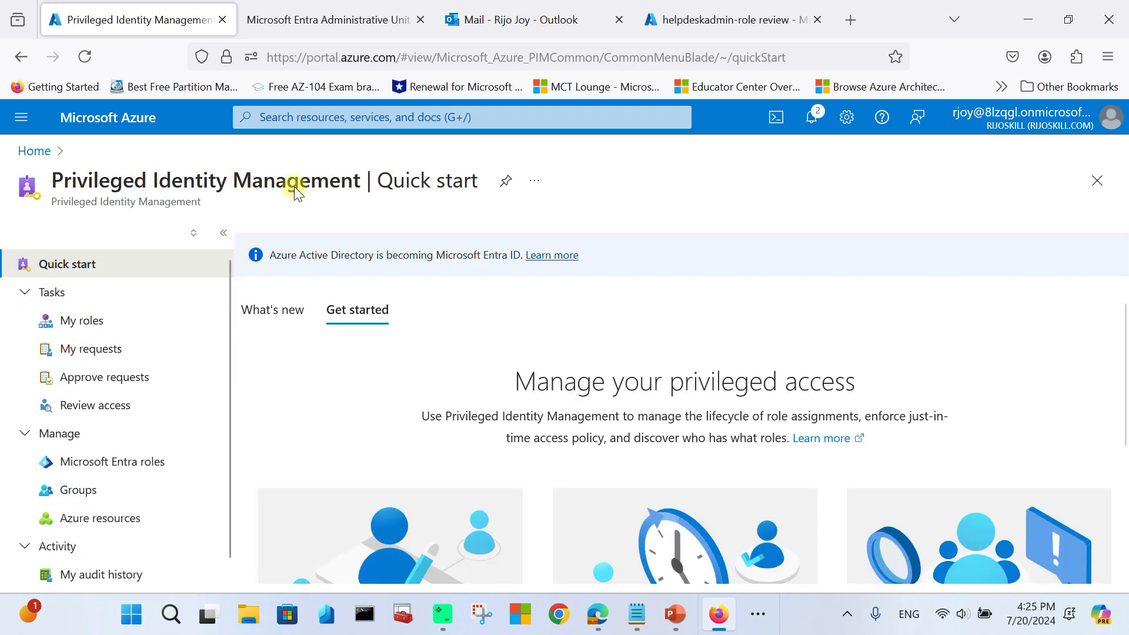